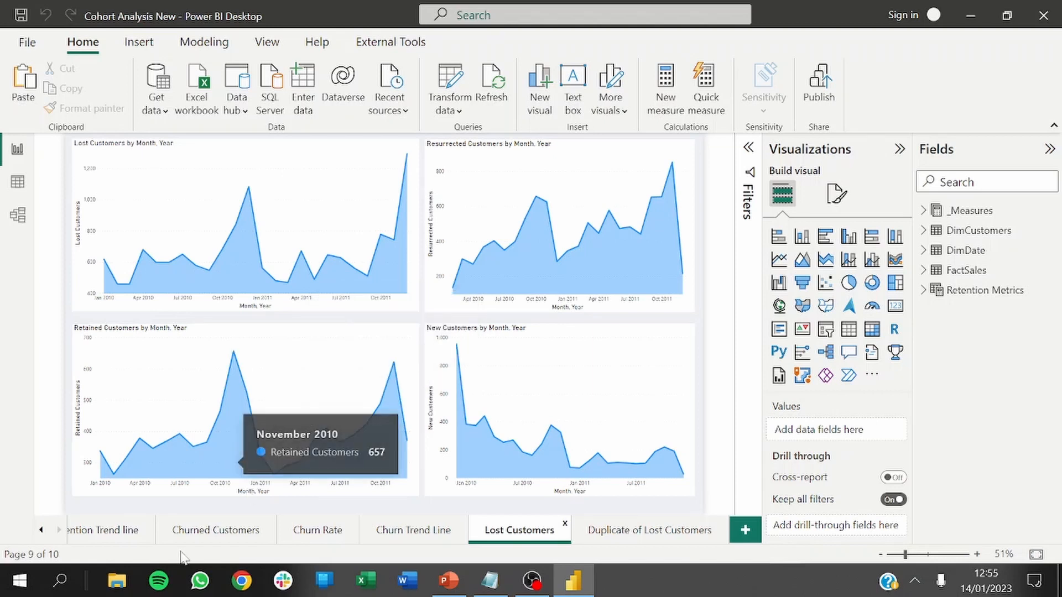
On the Rentention page, switch the Retention Metrics slicer to Cohort Performance and make the slicer taller.
{"action": "left_click", "coordinate": [42, 531]}
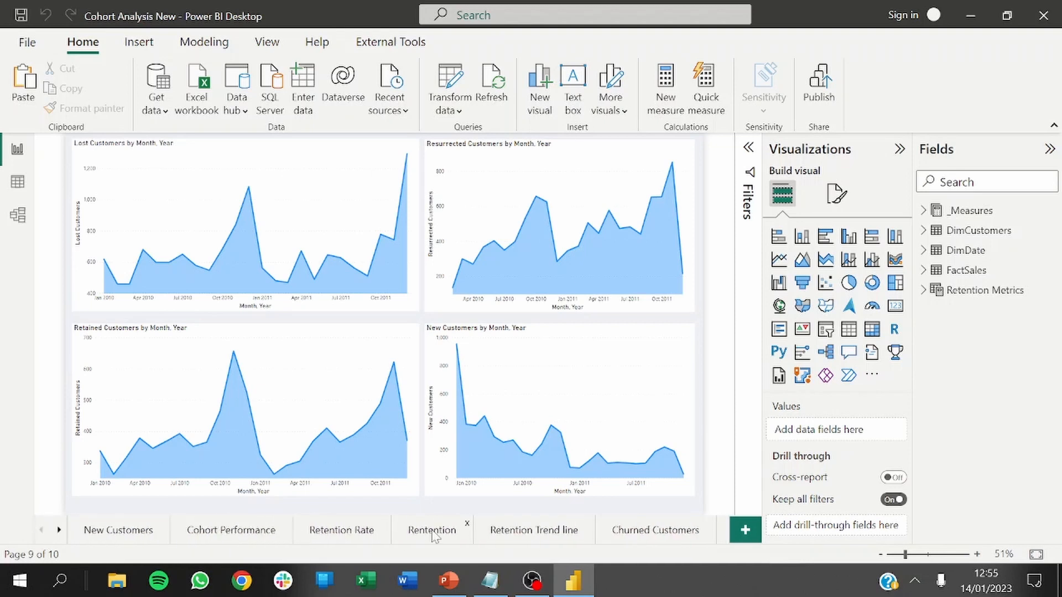
{"action": "left_click", "coordinate": [432, 532]}
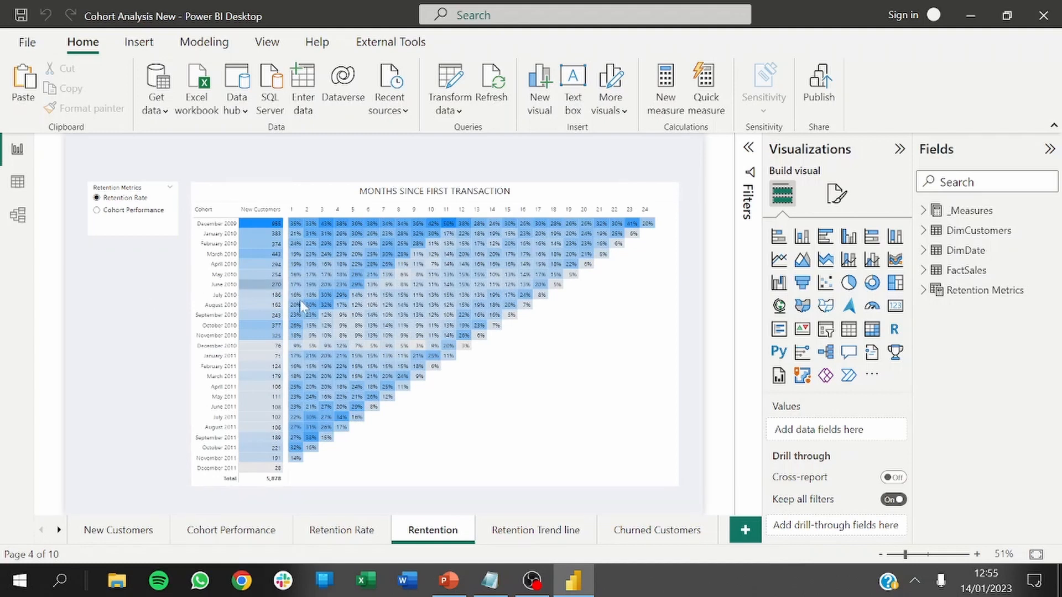
{"action": "left_click", "coordinate": [114, 213]}
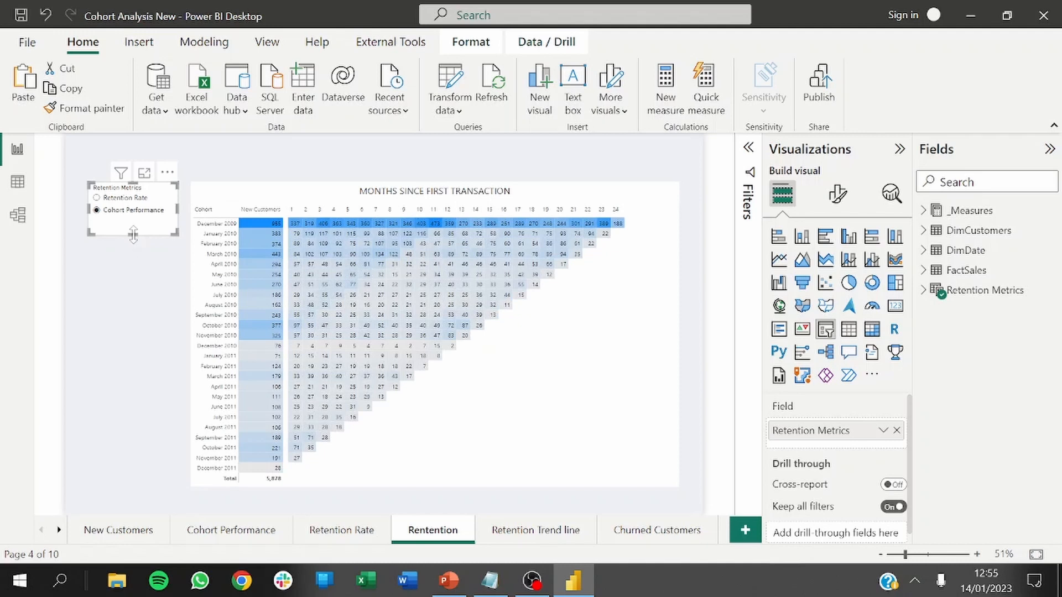
{"action": "left_click_drag", "start_coordinate": [132, 234], "coordinate": [133, 315]}
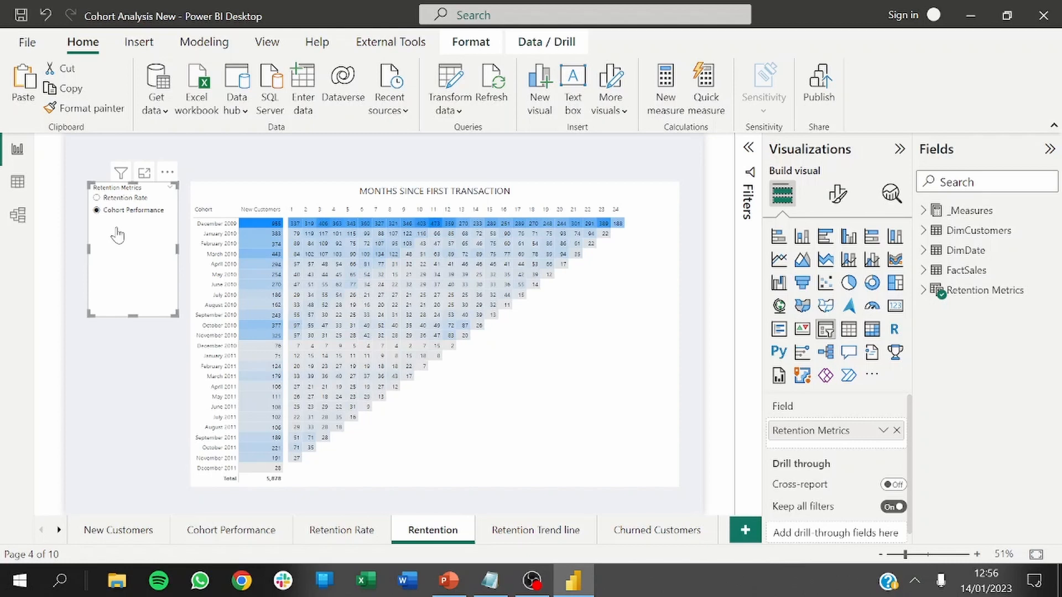
Add a "Churn Rate" entry to the Retention Metrics table formula, referencing _Measures[Churn Rate] through NAMEOF with order index 2.
{"action": "left_click", "coordinate": [972, 292]}
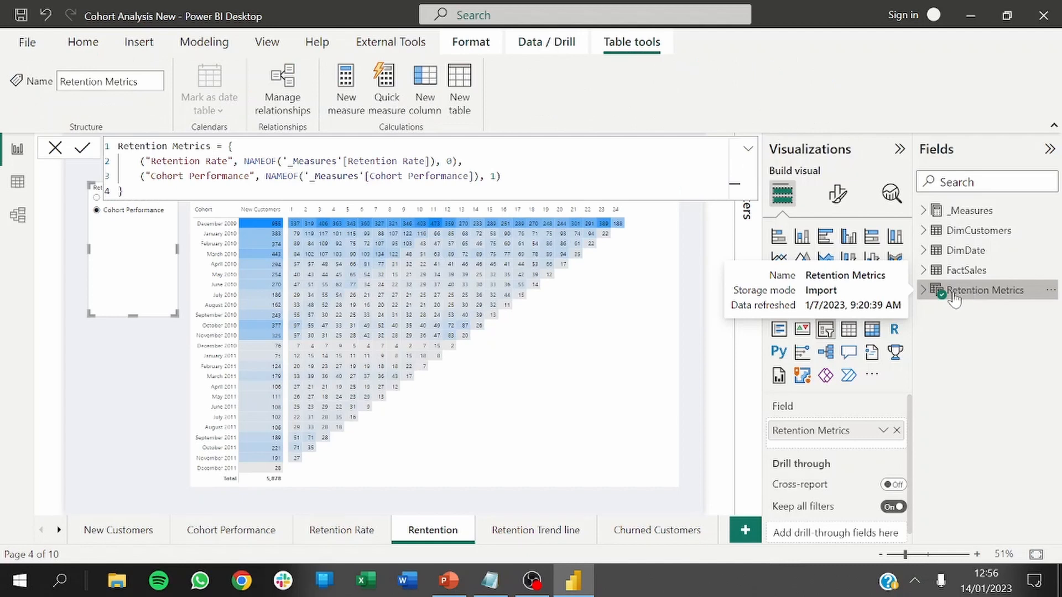
{"action": "left_click", "coordinate": [733, 176]}
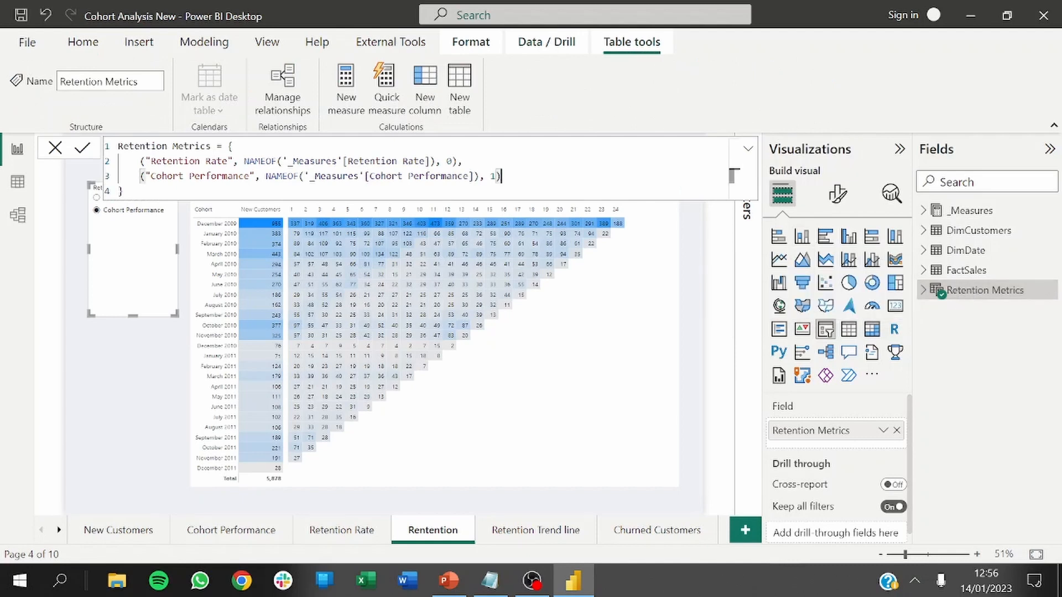
{"action": "type", "text": ","}
{"action": "key", "text": "shift+Return"}
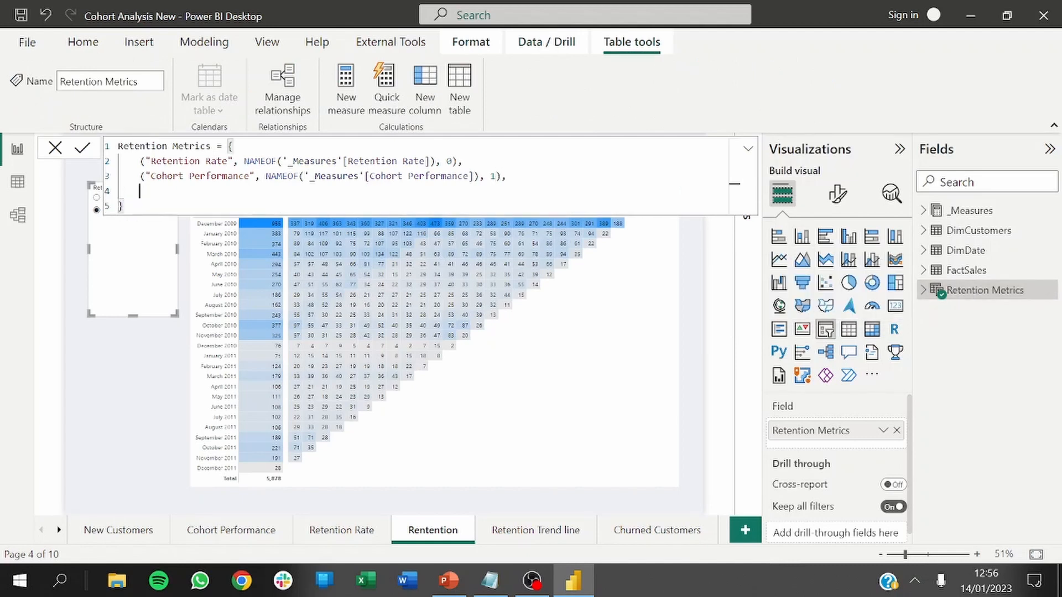
{"action": "type", "text": "(\"Churn Rate\", NAMEOF(_"}
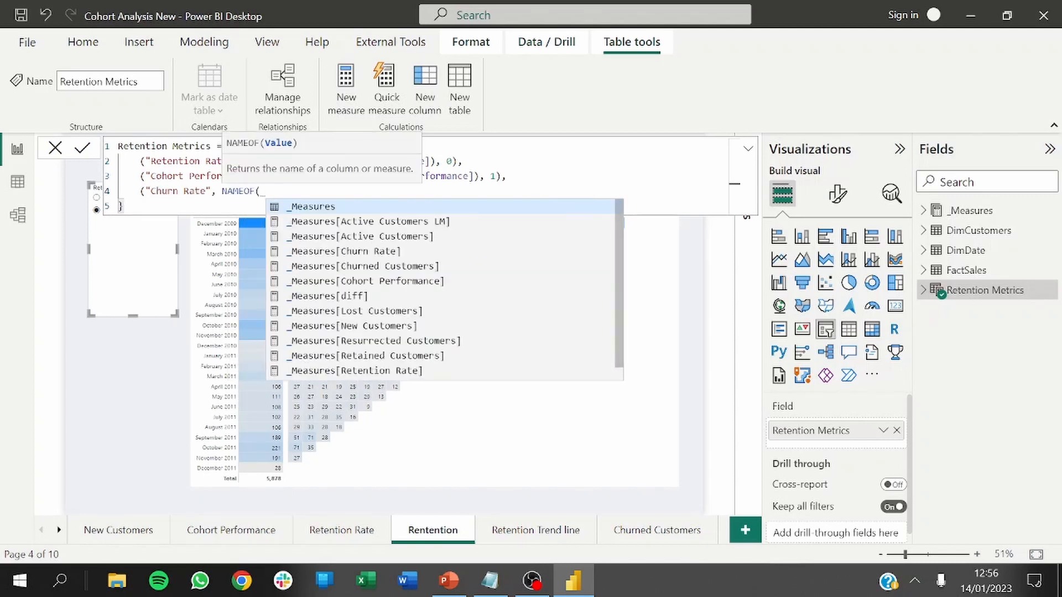
{"action": "key", "text": "Down"}
{"action": "key", "text": "Down"}
{"action": "key", "text": "Down"}
{"action": "key", "text": "Tab"}
{"action": "type", "text": ")"}
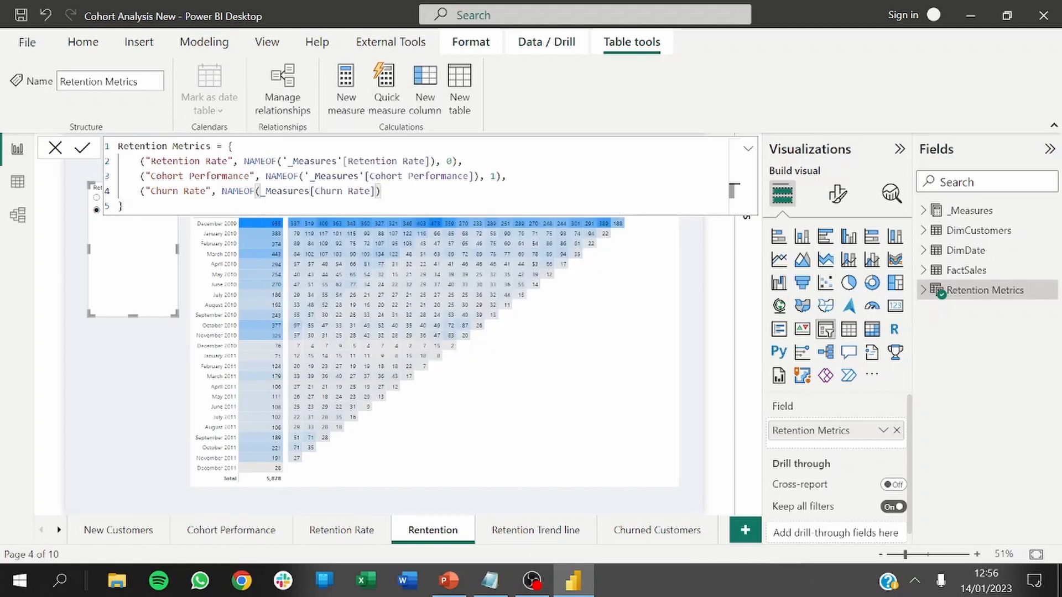
{"action": "type", "text": ", 2"}
{"action": "type", "text": "2),"}
Add a "Churned Customers" entry referencing _Measures[Churned Customers] through NAMEOF with order index 3, and commit the Retention Metrics formula.
{"action": "key", "text": "shift+Return"}
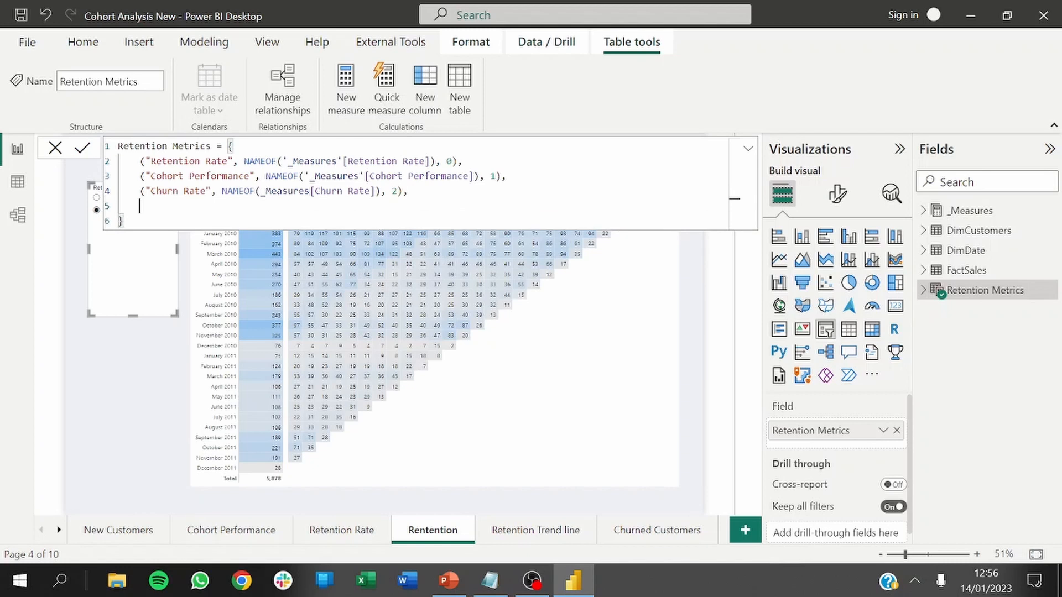
{"action": "type", "text": "(\"Churned Customers\", Name"}
{"action": "key", "text": "Tab"}
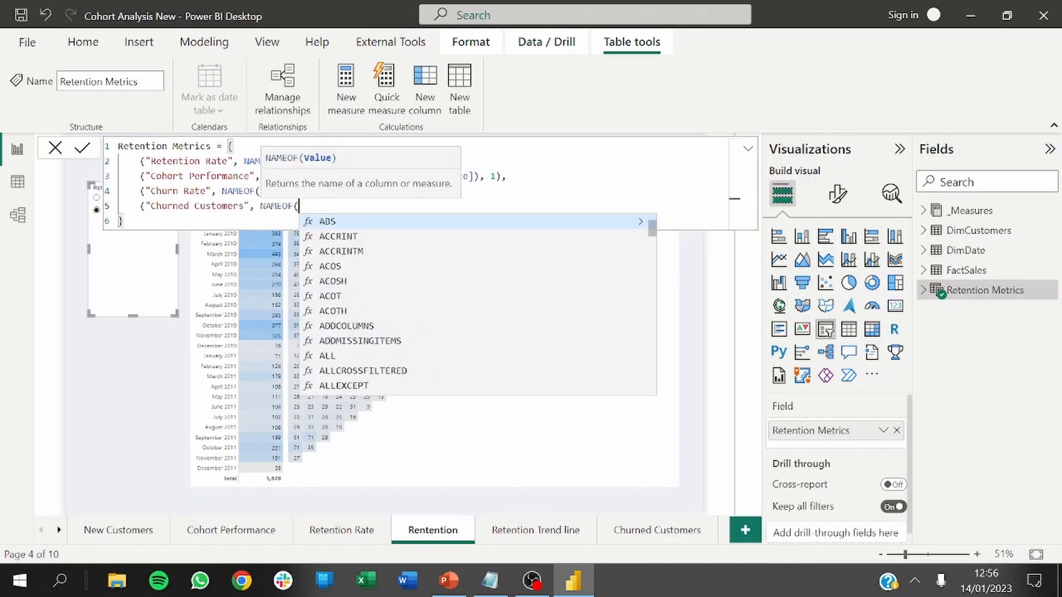
{"action": "type", "text": "_Measures[Churned Customers]"}
{"action": "type", "text": "),"}
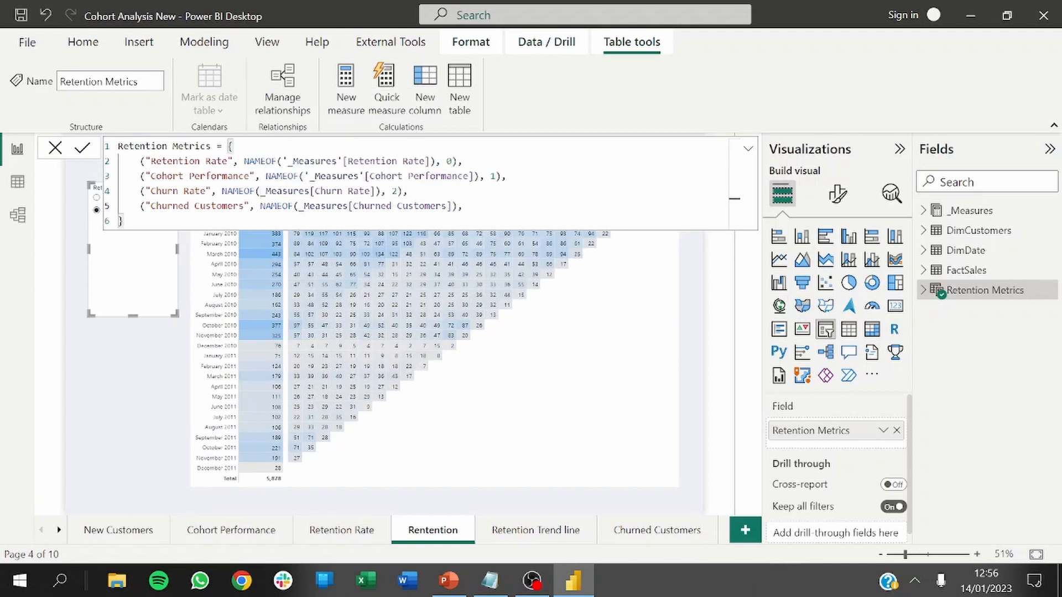
{"action": "type", "text": " 3"}
{"action": "key", "text": "Return"}
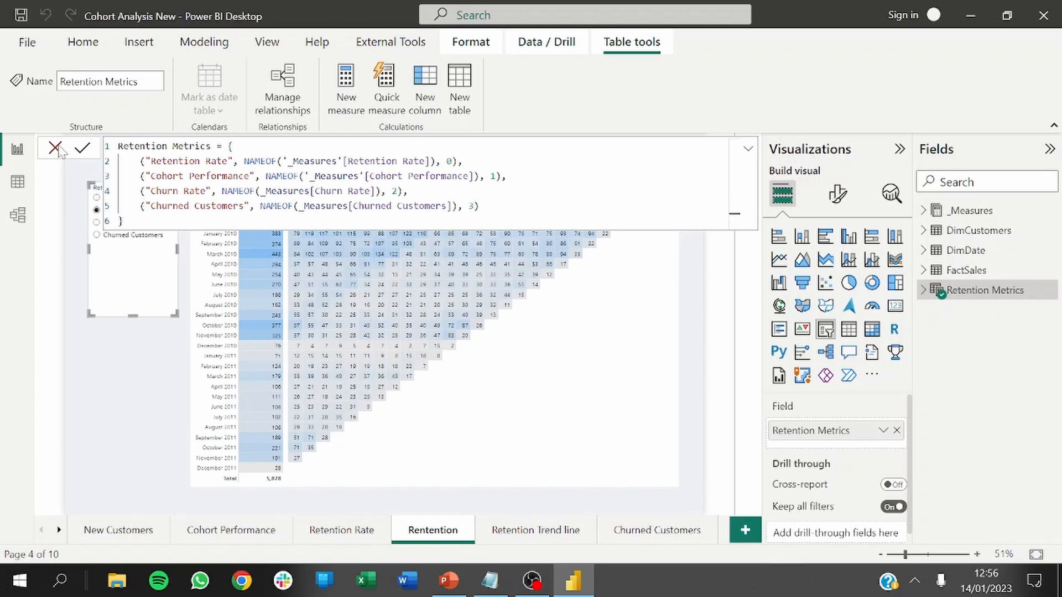
Close the formula editor and view the cohort matrix for Churn Rate and for Churned Customers using the Retention Metrics slicer.
{"action": "left_click", "coordinate": [57, 148]}
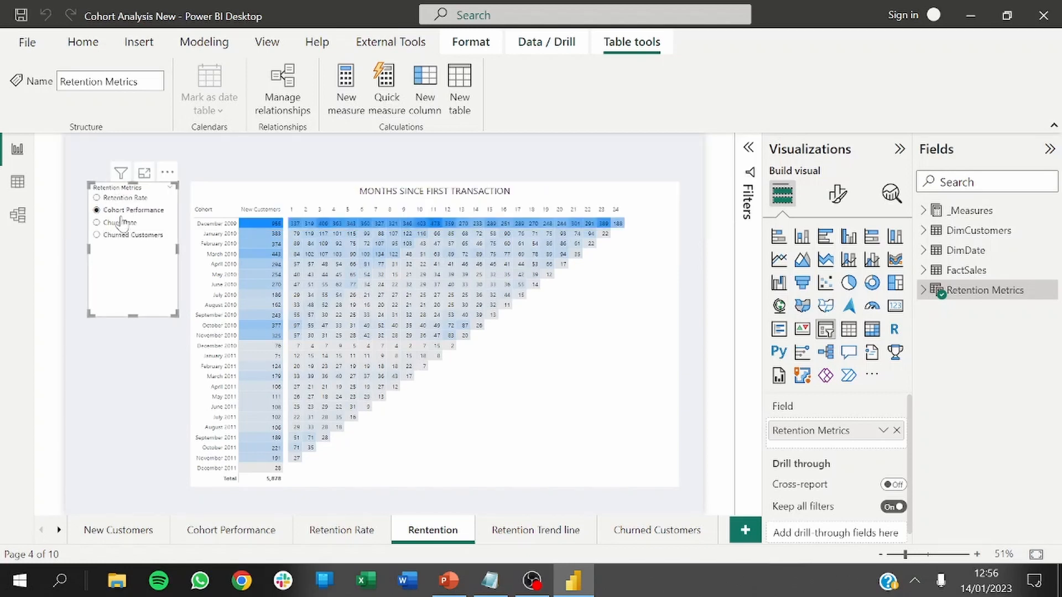
{"action": "left_click", "coordinate": [120, 222]}
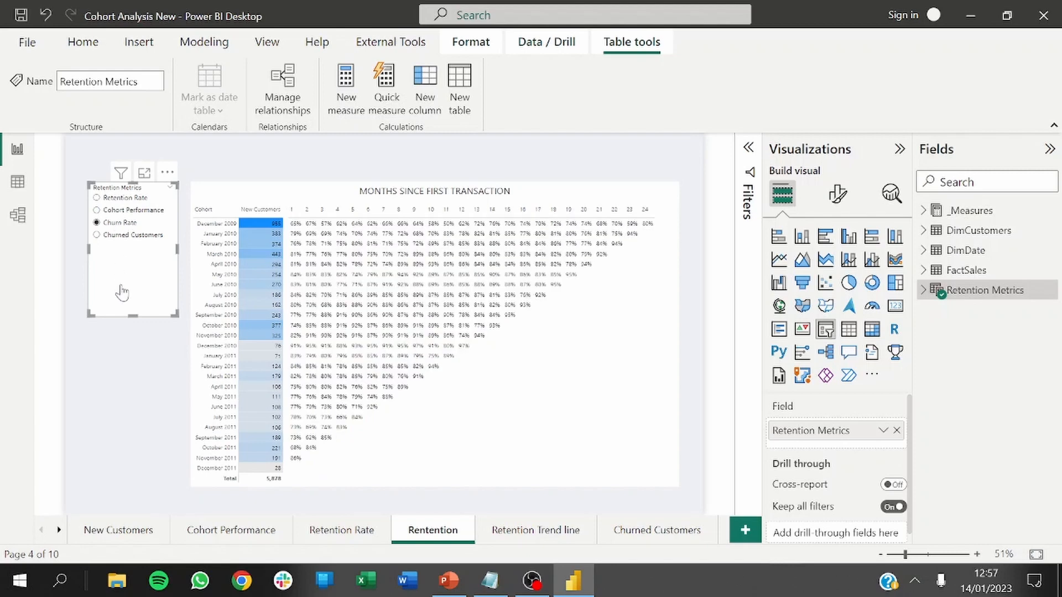
{"action": "left_click", "coordinate": [123, 239]}
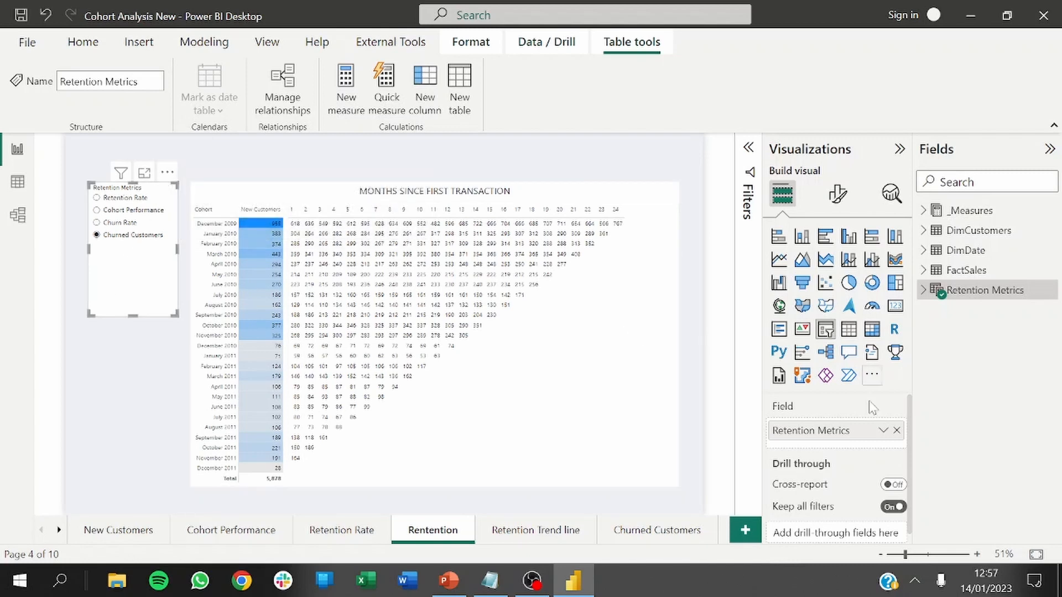
Set the Retention Metrics slicer's style to Dropdown.
{"action": "left_click", "coordinate": [838, 194]}
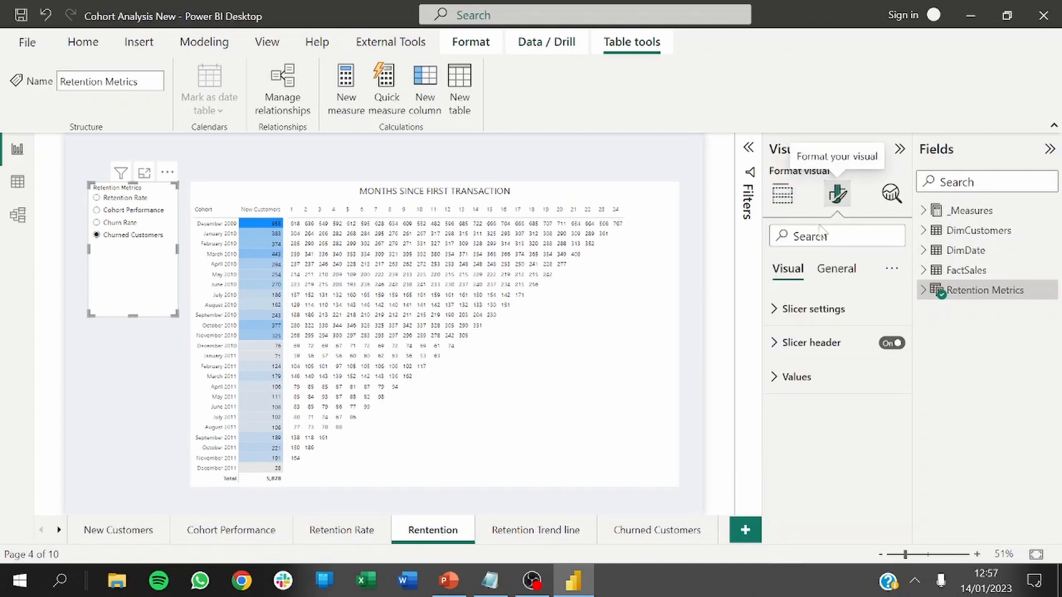
{"action": "left_click", "coordinate": [808, 308]}
{"action": "left_click", "coordinate": [812, 387]}
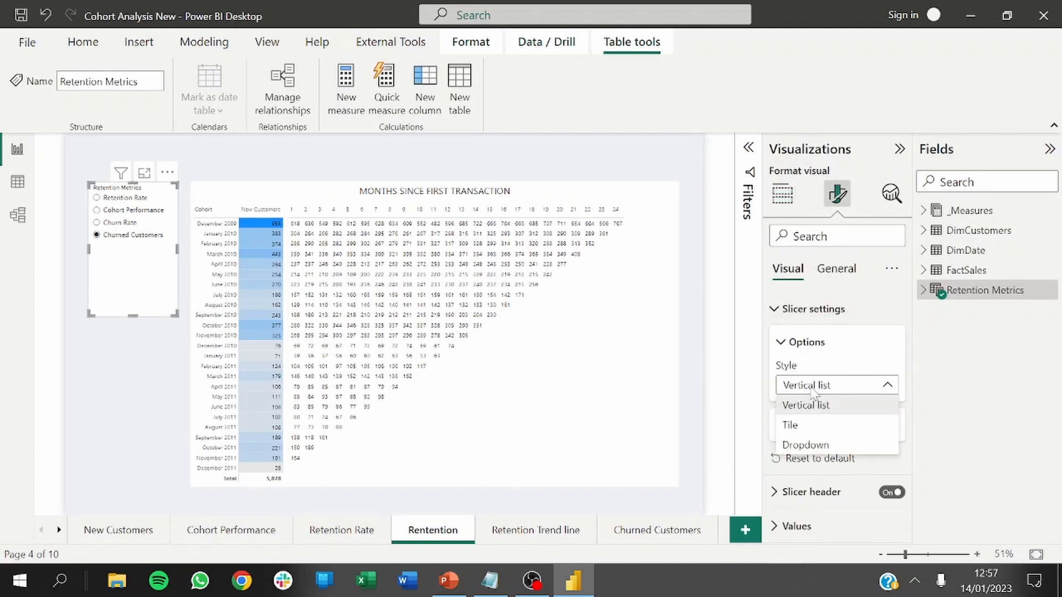
{"action": "left_click", "coordinate": [799, 443]}
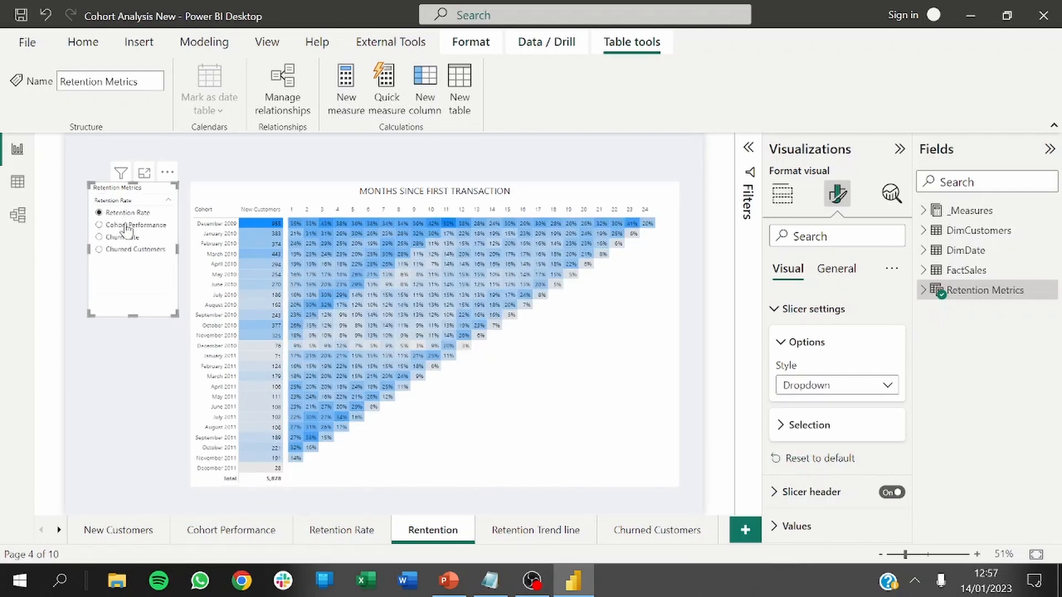
Try Cohort Performance in the Retention Metrics dropdown, switch it to Churn Rate, and shorten the slicer.
{"action": "left_click", "coordinate": [126, 226]}
{"action": "left_click", "coordinate": [125, 202]}
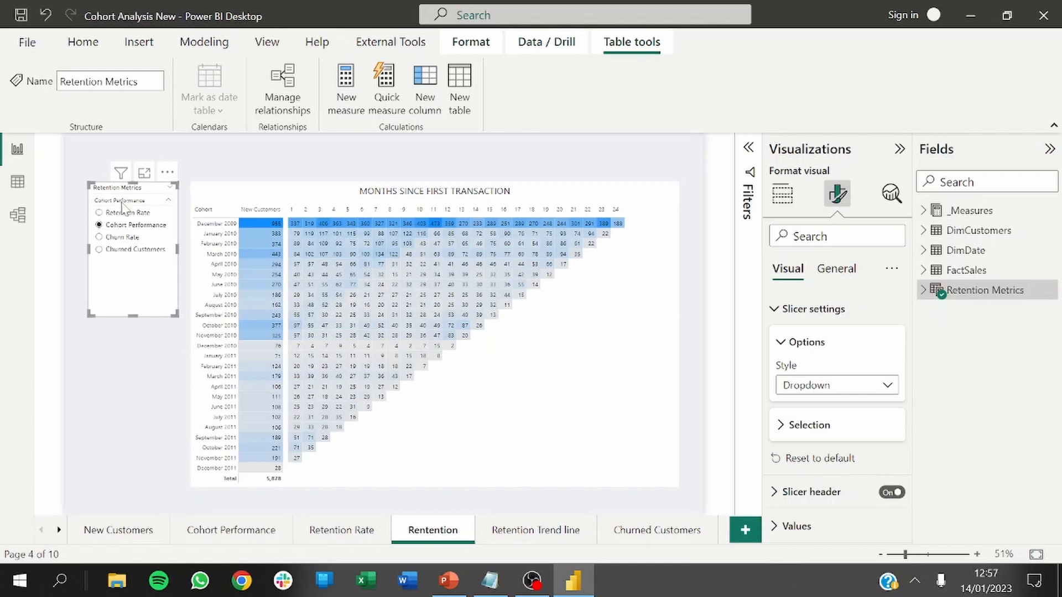
{"action": "left_click", "coordinate": [124, 238]}
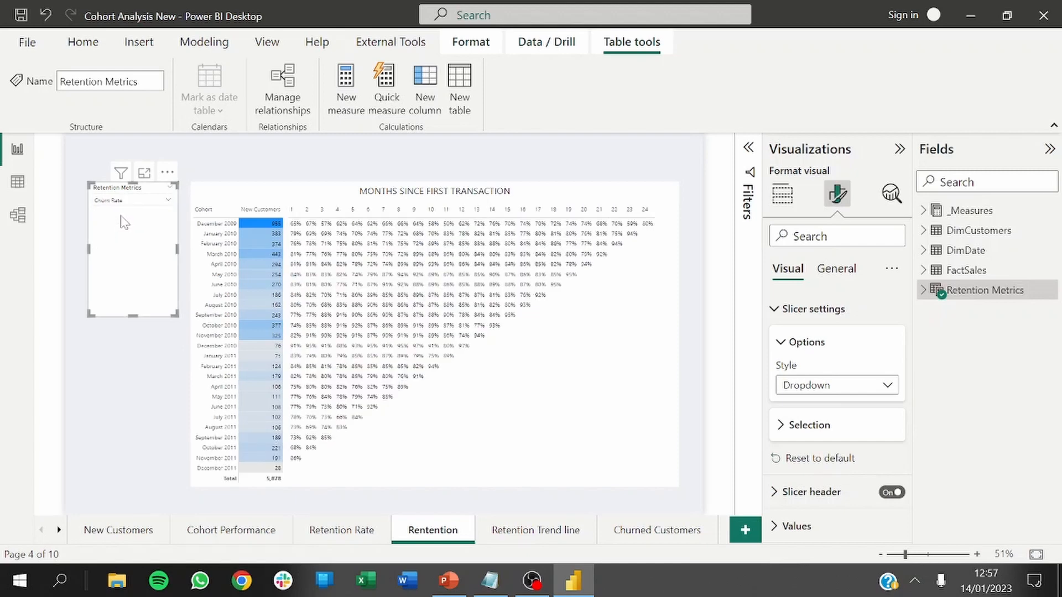
{"action": "left_click", "coordinate": [124, 258]}
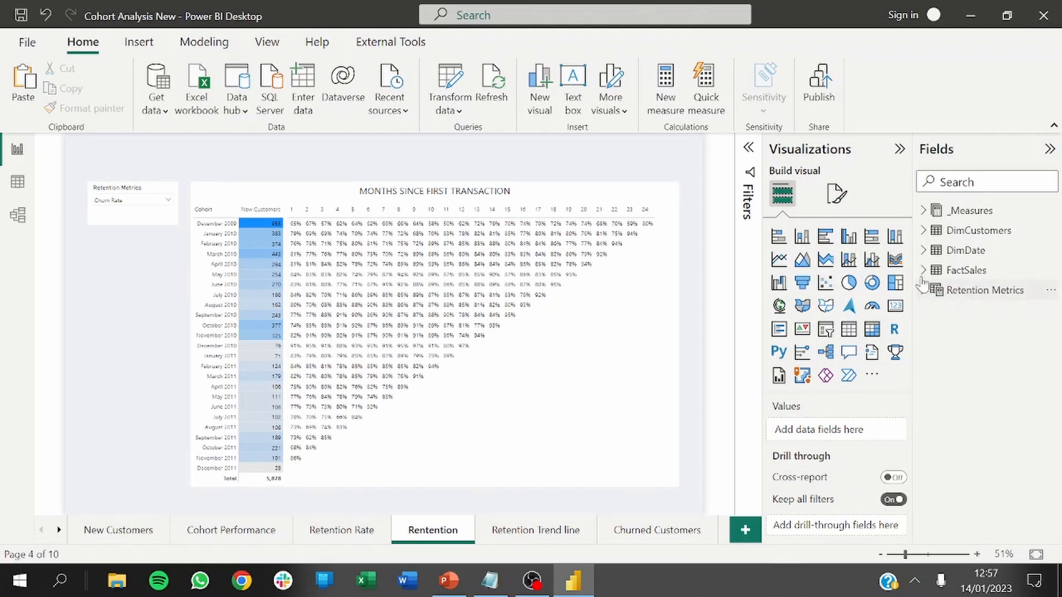
Add a slicer for DimDate's Start of Month without its date hierarchy and place it directly below the Retention Metrics slicer.
{"action": "left_click", "coordinate": [923, 251]}
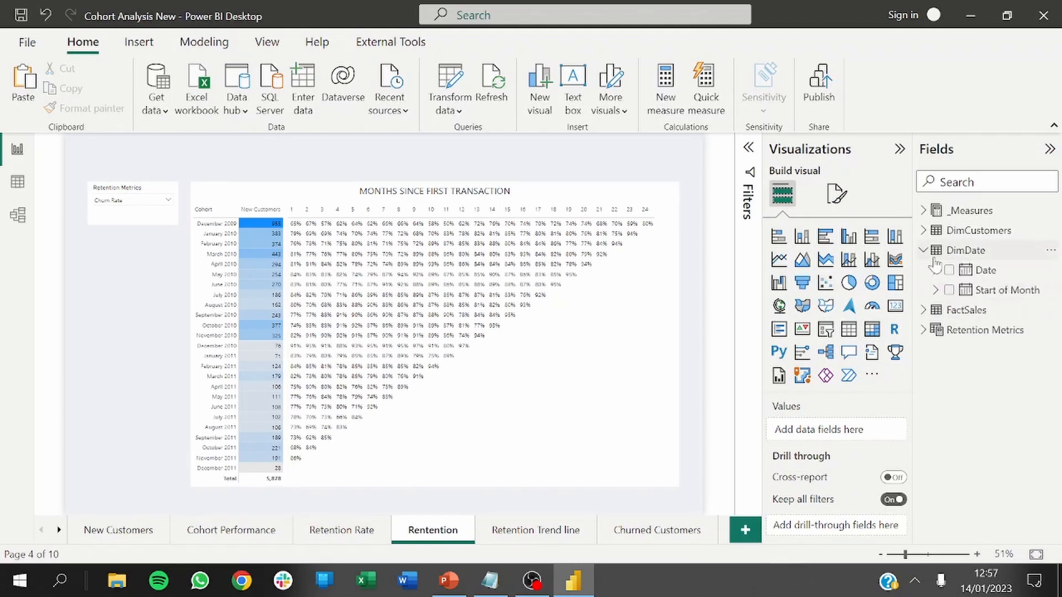
{"action": "left_click", "coordinate": [949, 291]}
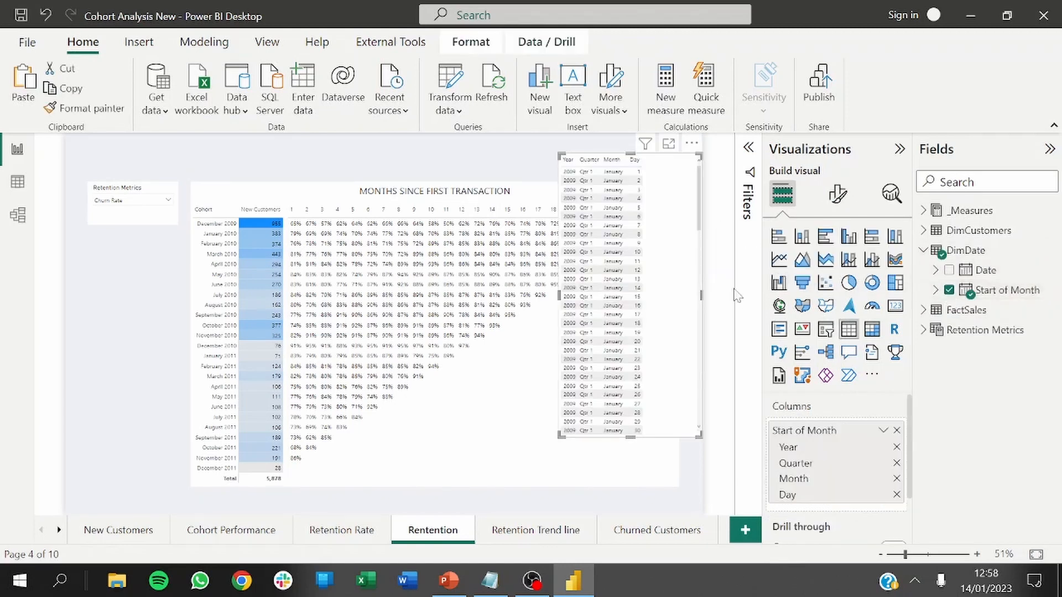
{"action": "left_click", "coordinate": [883, 434]}
{"action": "left_click", "coordinate": [925, 497]}
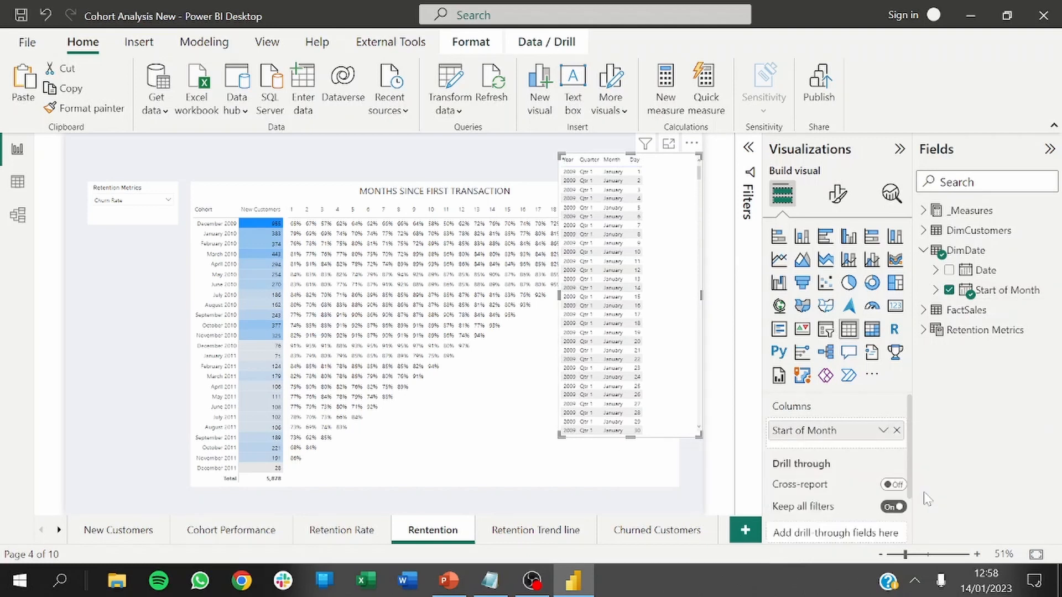
{"action": "left_click", "coordinate": [826, 332]}
{"action": "mouse_move", "coordinate": [129, 299]}
{"action": "left_mouse_down"}
{"action": "mouse_move", "coordinate": [116, 293]}
{"action": "mouse_move", "coordinate": [127, 301]}
{"action": "left_mouse_up"}
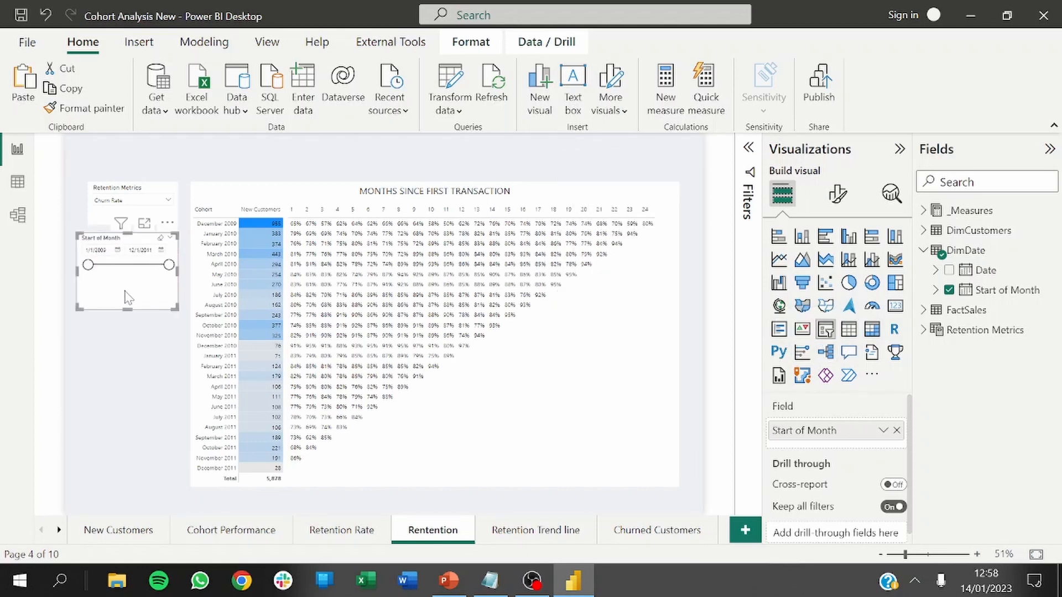
Widen the Retention Metrics slicer to match the Start of Month slicer, and move the Rentention page to the first position.
{"action": "left_click", "coordinate": [102, 218]}
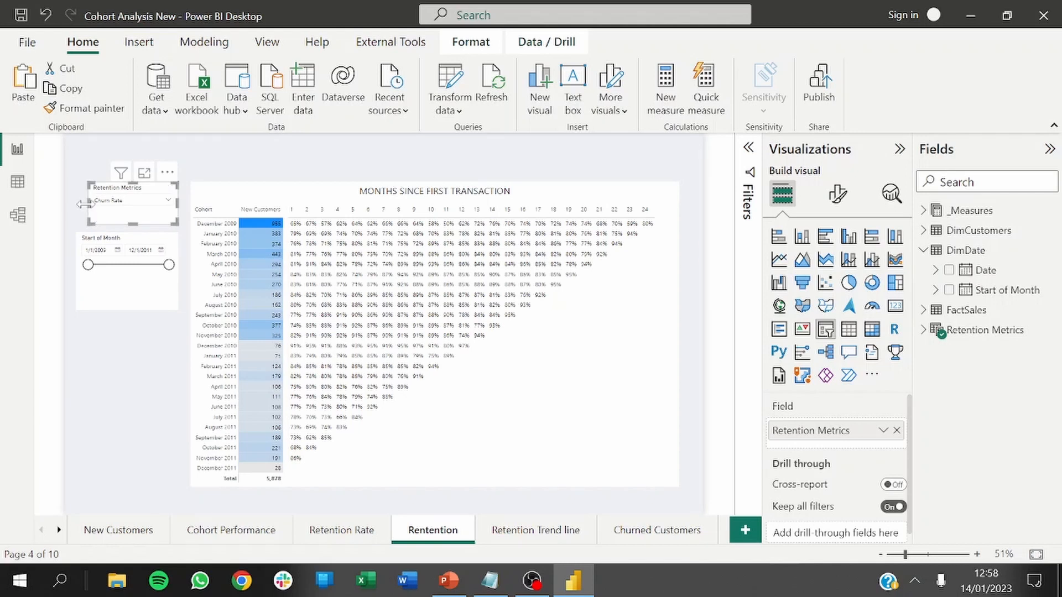
{"action": "left_click_drag", "start_coordinate": [84, 204], "coordinate": [76, 204]}
{"action": "left_click", "coordinate": [207, 172]}
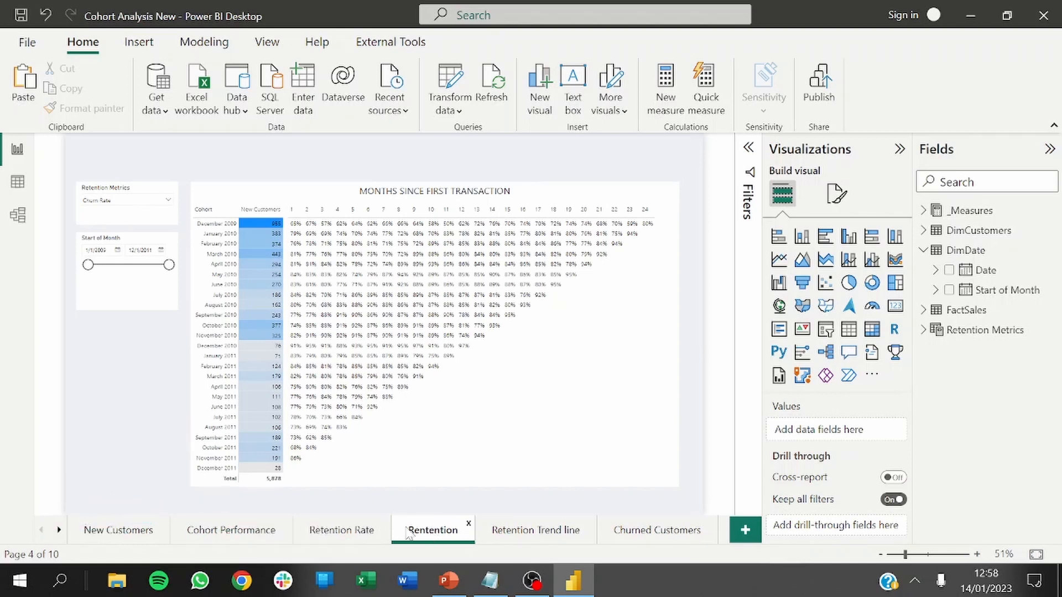
{"action": "left_click_drag", "start_coordinate": [412, 532], "coordinate": [114, 544]}
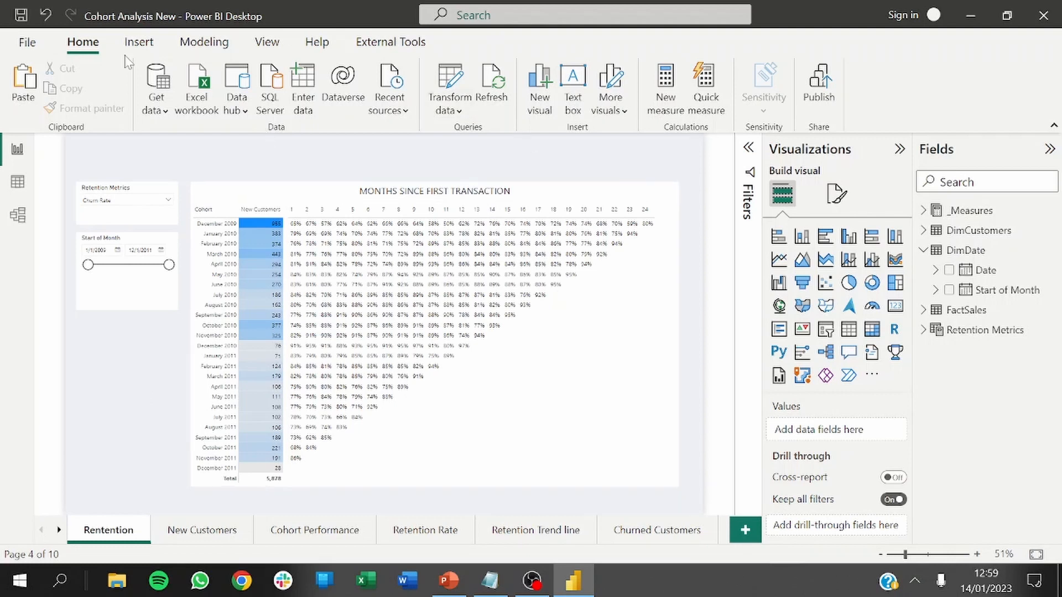
Insert a blank button and stretch it over the full page height along the left side, covering the slicers.
{"action": "left_click", "coordinate": [138, 42]}
{"action": "left_click", "coordinate": [576, 97]}
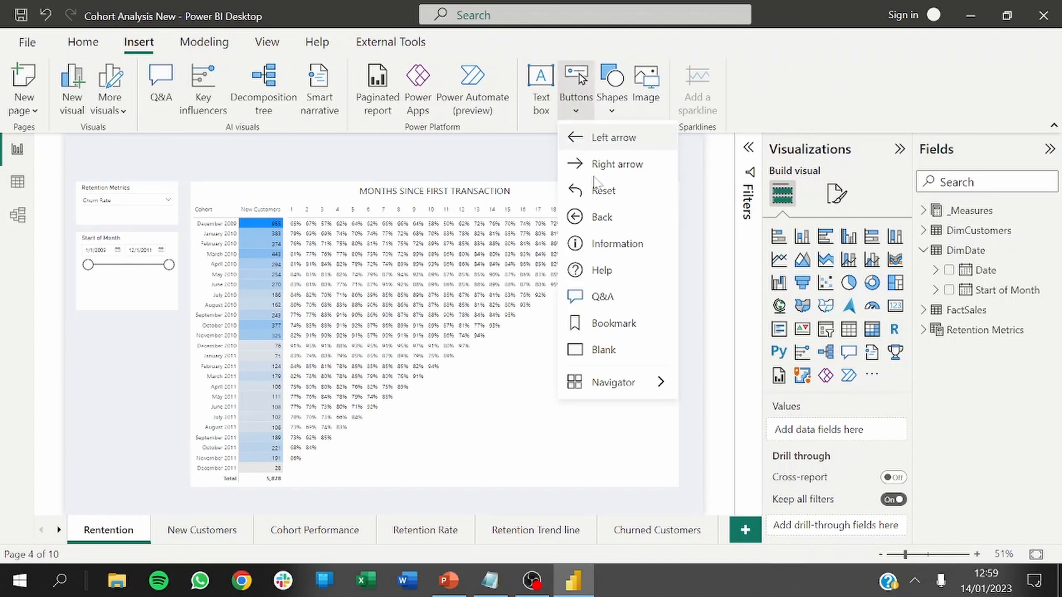
{"action": "left_click", "coordinate": [603, 350]}
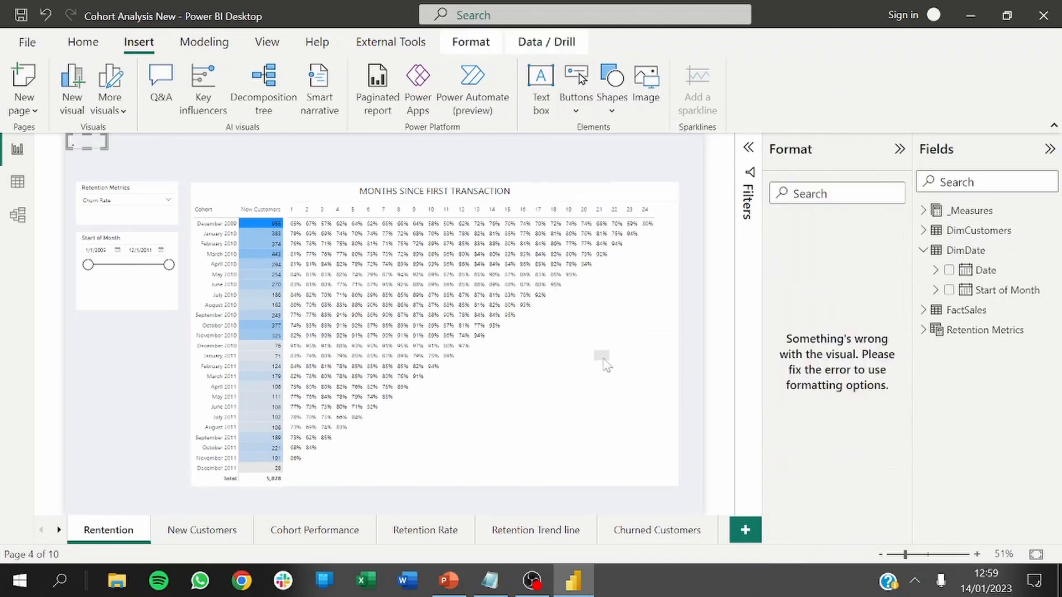
{"action": "left_click_drag", "start_coordinate": [109, 149], "coordinate": [179, 579]}
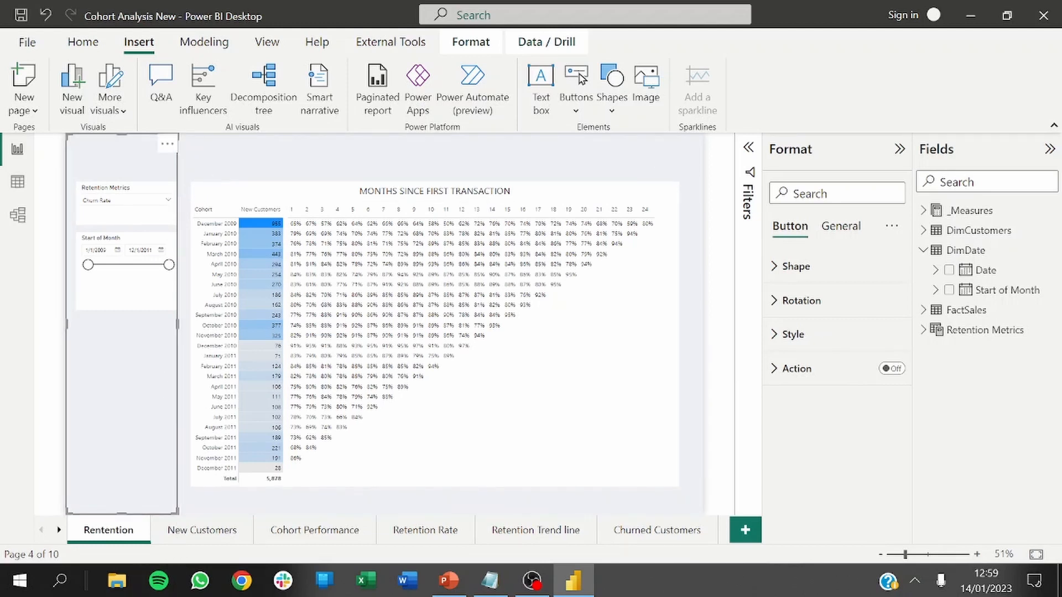
Turn on the fill for the blank button's default state.
{"action": "left_click", "coordinate": [777, 338]}
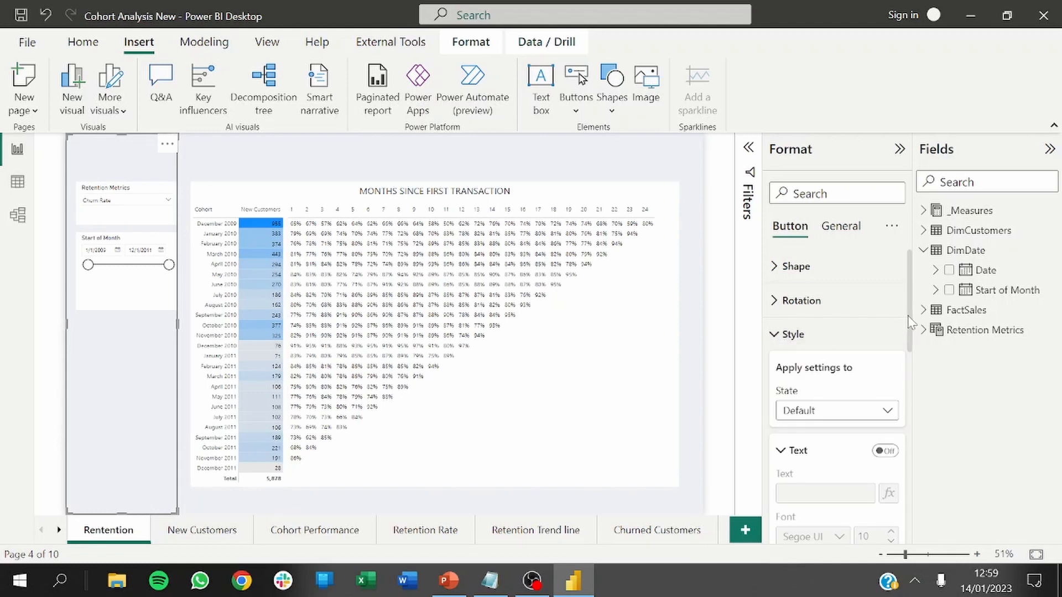
{"action": "left_click_drag", "start_coordinate": [909, 322], "coordinate": [915, 502]}
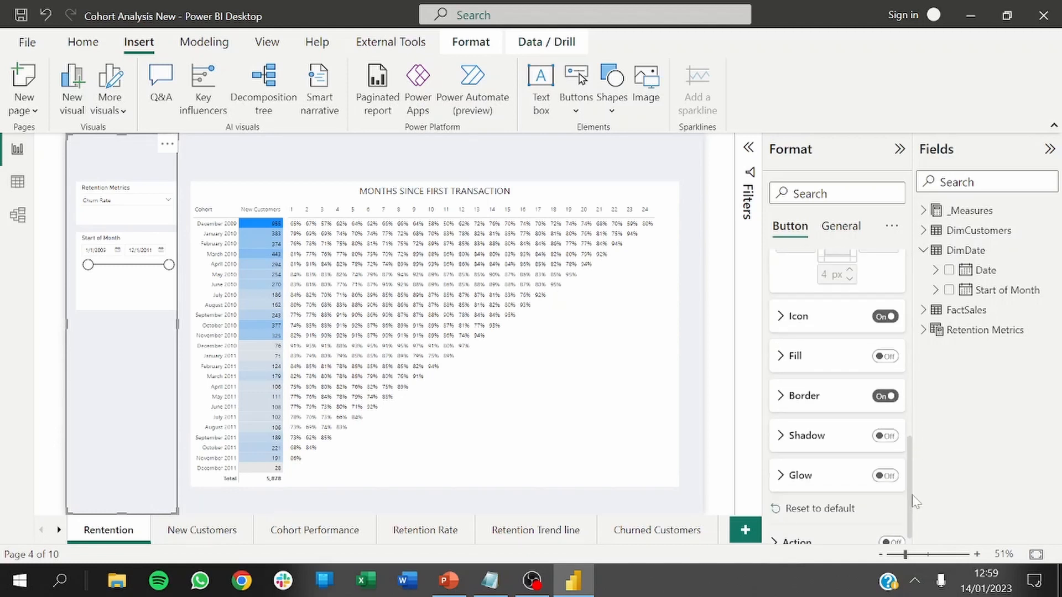
{"action": "left_click", "coordinate": [884, 396]}
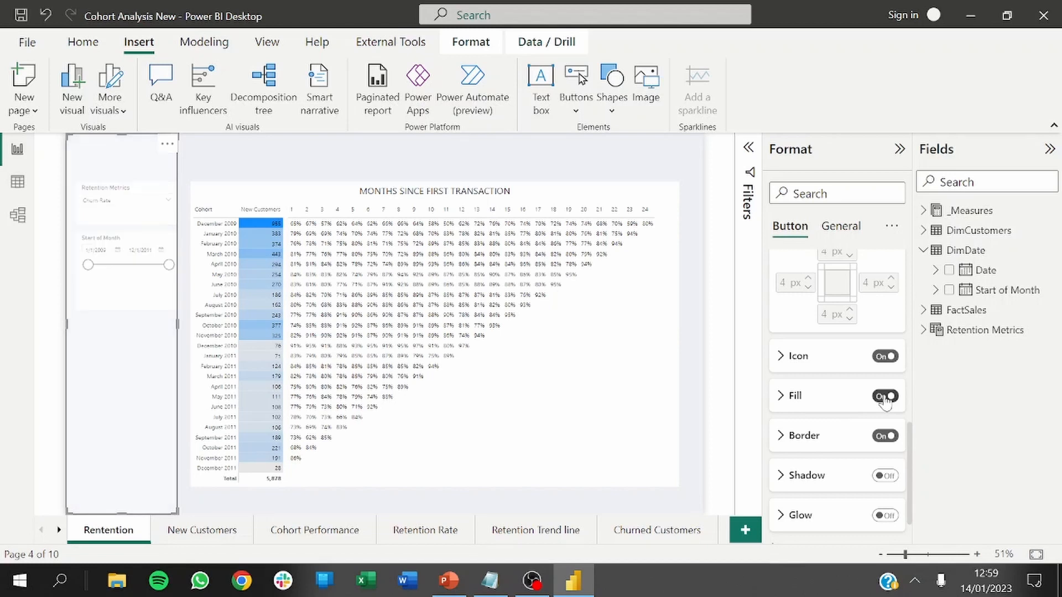
Fill the side button with the Side Bar color #2C3D4C copied from the Notepad notes, at 0% transparency.
{"action": "left_click", "coordinate": [785, 399]}
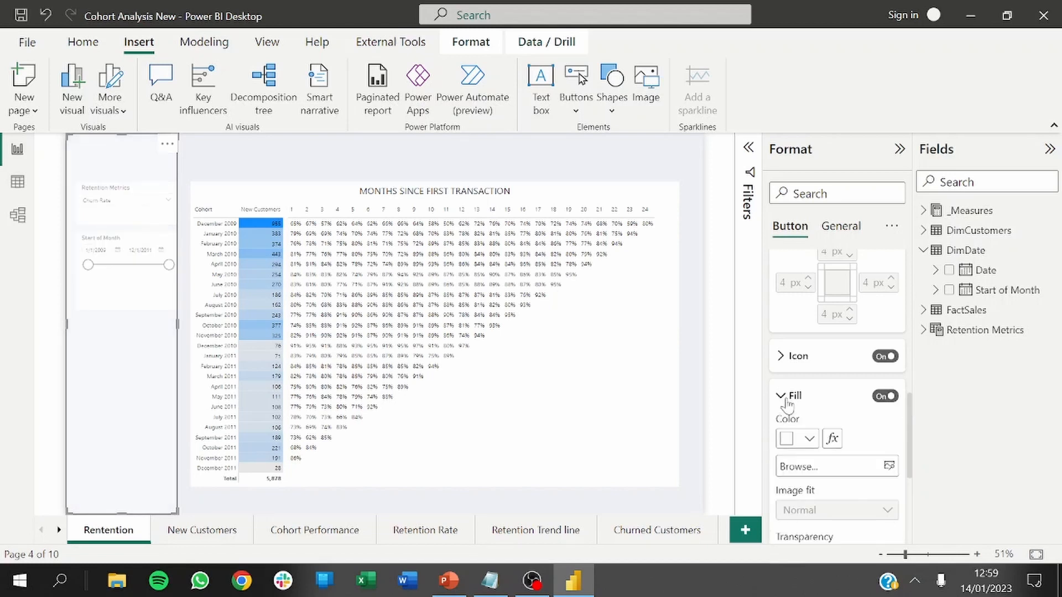
{"action": "left_click", "coordinate": [785, 446]}
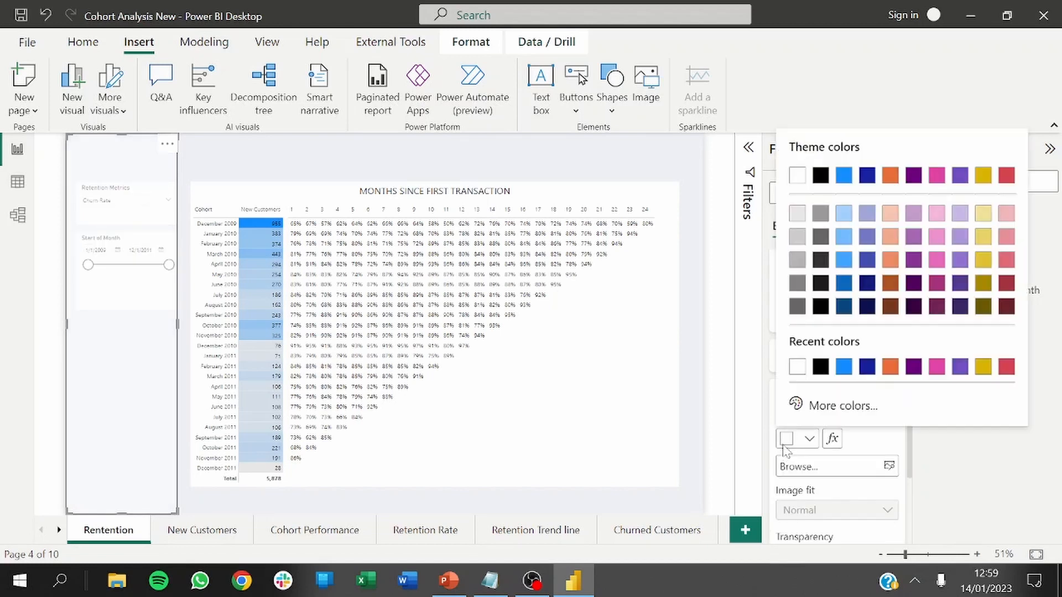
{"action": "left_click", "coordinate": [492, 582]}
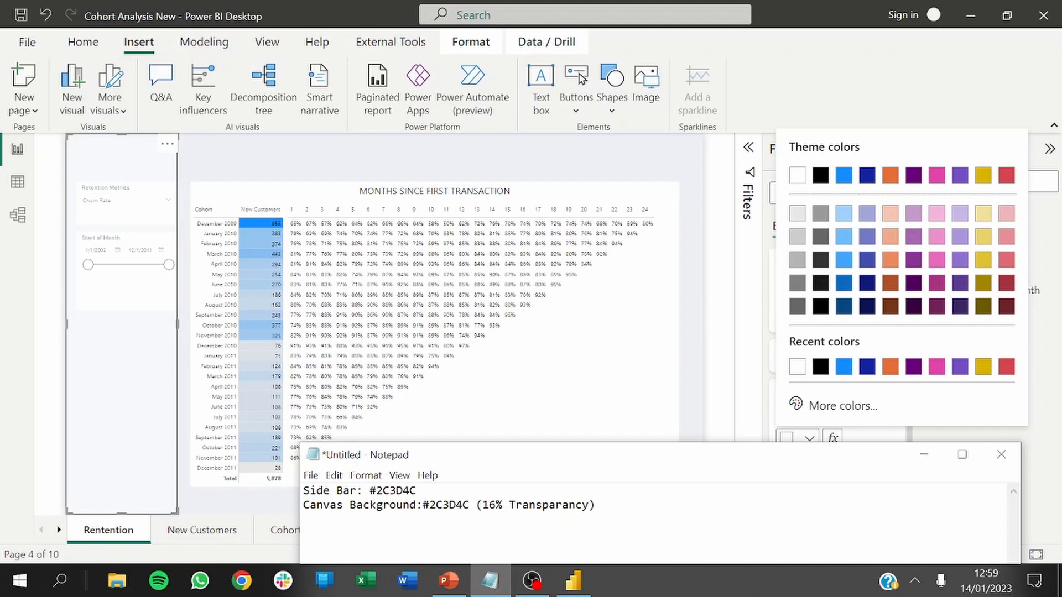
{"action": "left_click_drag", "start_coordinate": [418, 491], "coordinate": [370, 491]}
{"action": "key", "text": "ctrl+c"}
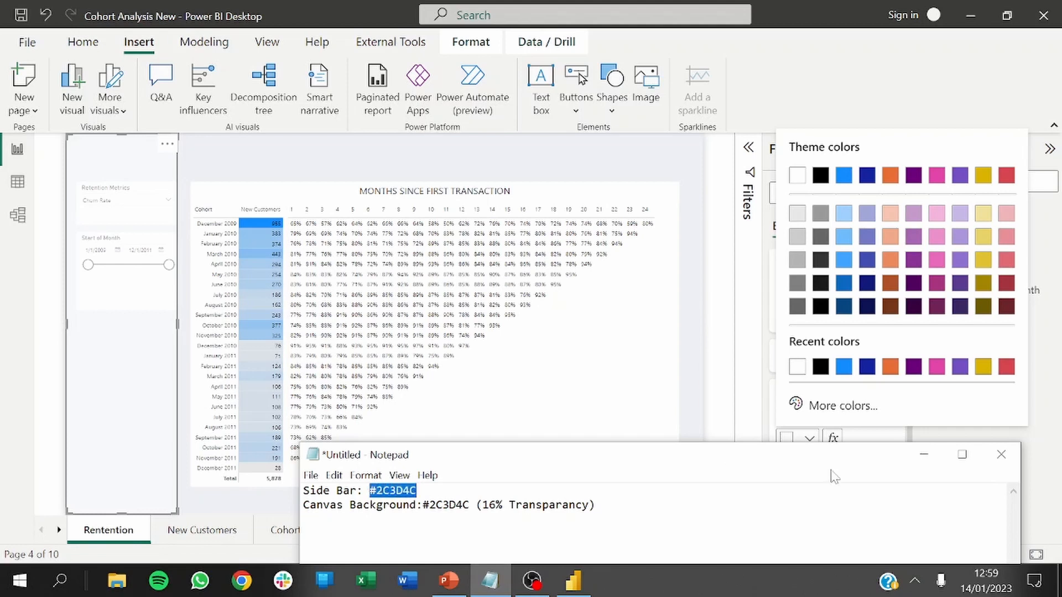
{"action": "left_click", "coordinate": [924, 455]}
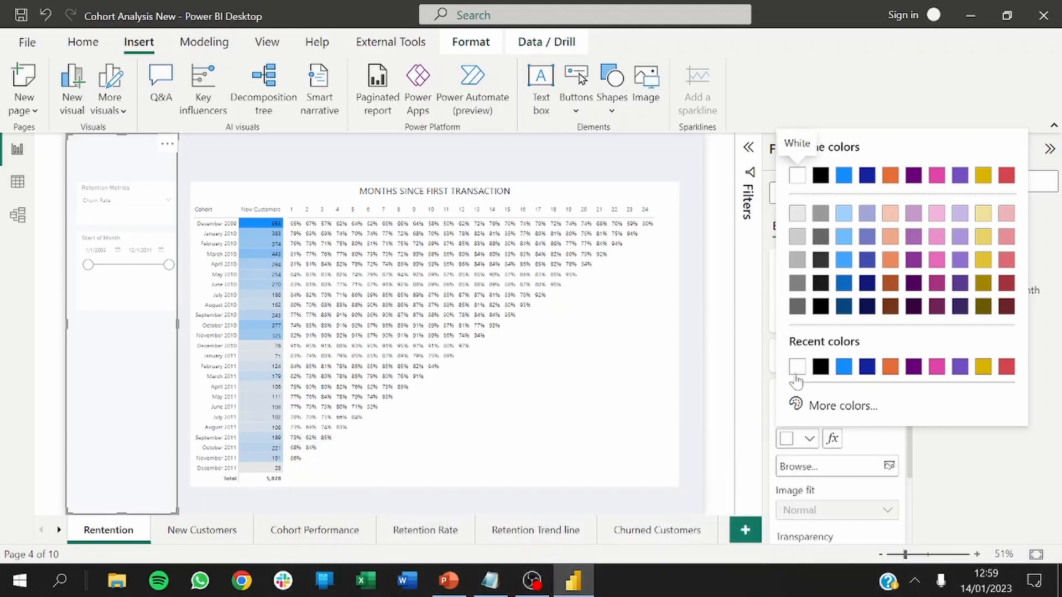
{"action": "left_click", "coordinate": [812, 406]}
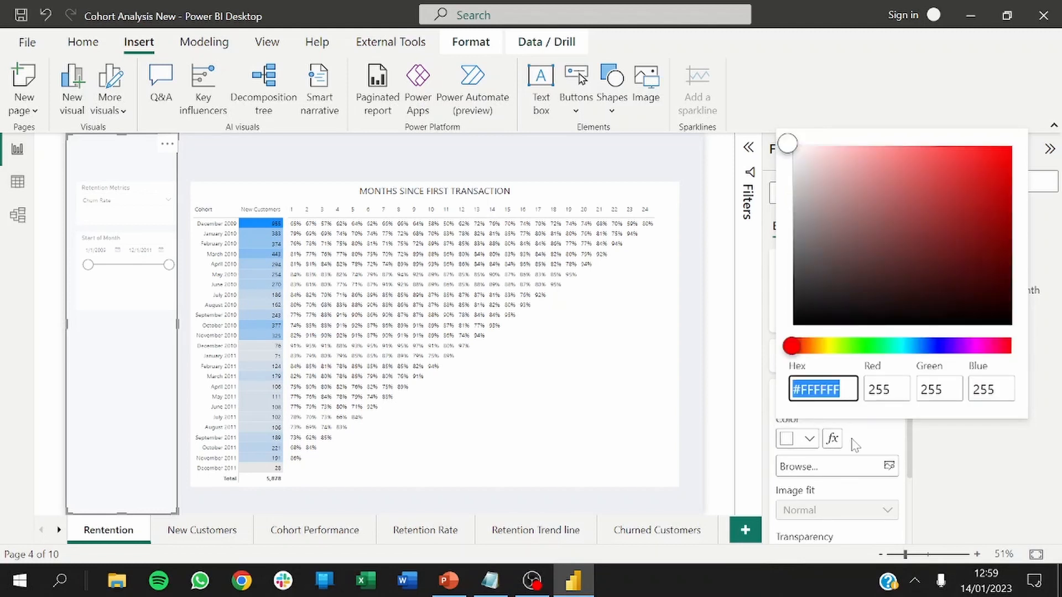
{"action": "key", "text": "ctrl+v"}
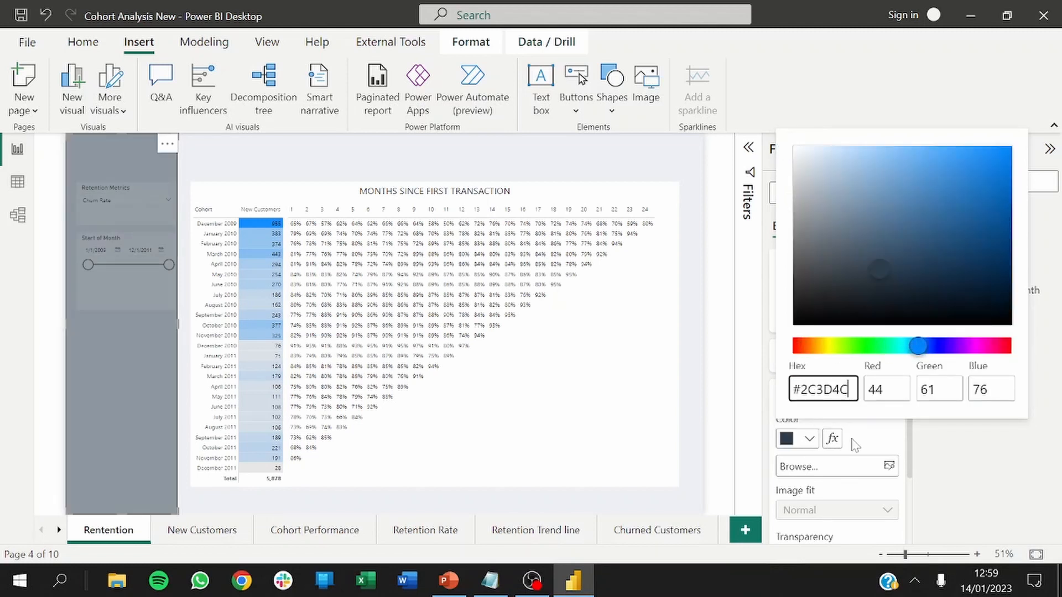
{"action": "left_click", "coordinate": [880, 485]}
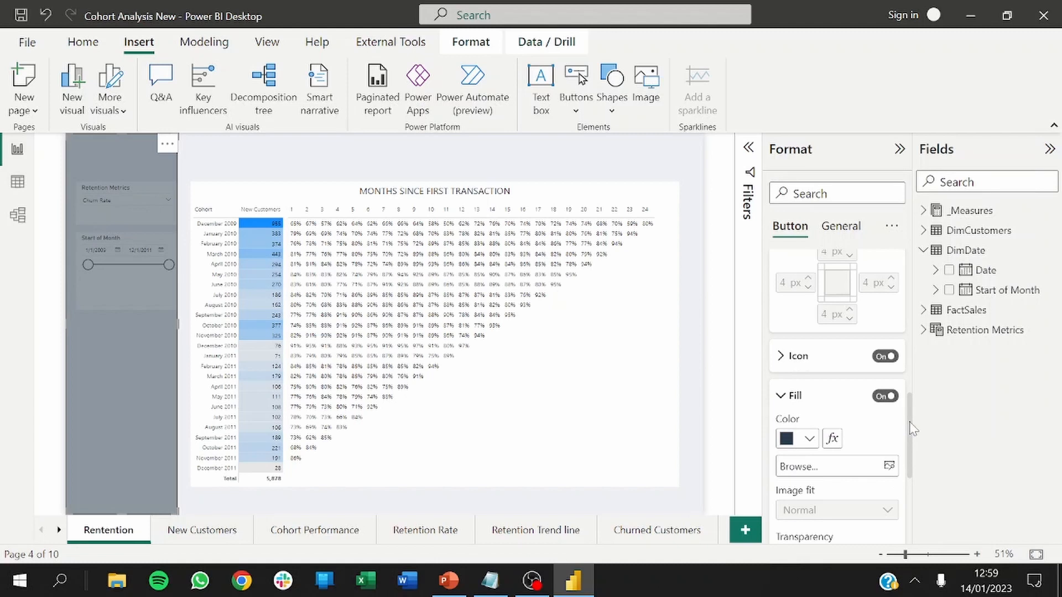
{"action": "left_click_drag", "start_coordinate": [910, 423], "coordinate": [828, 443]}
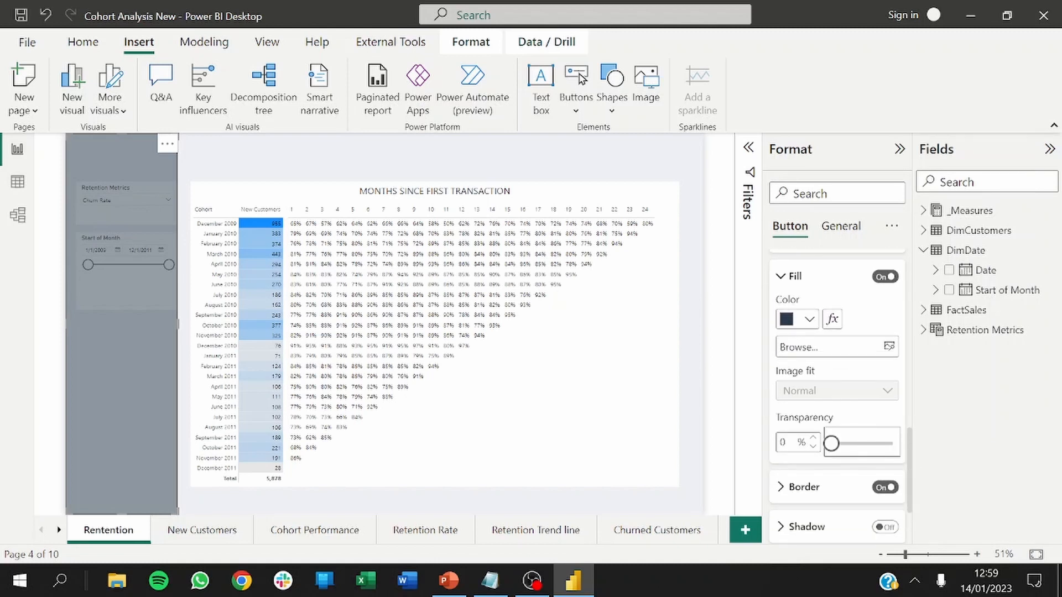
{"action": "left_click", "coordinate": [200, 250]}
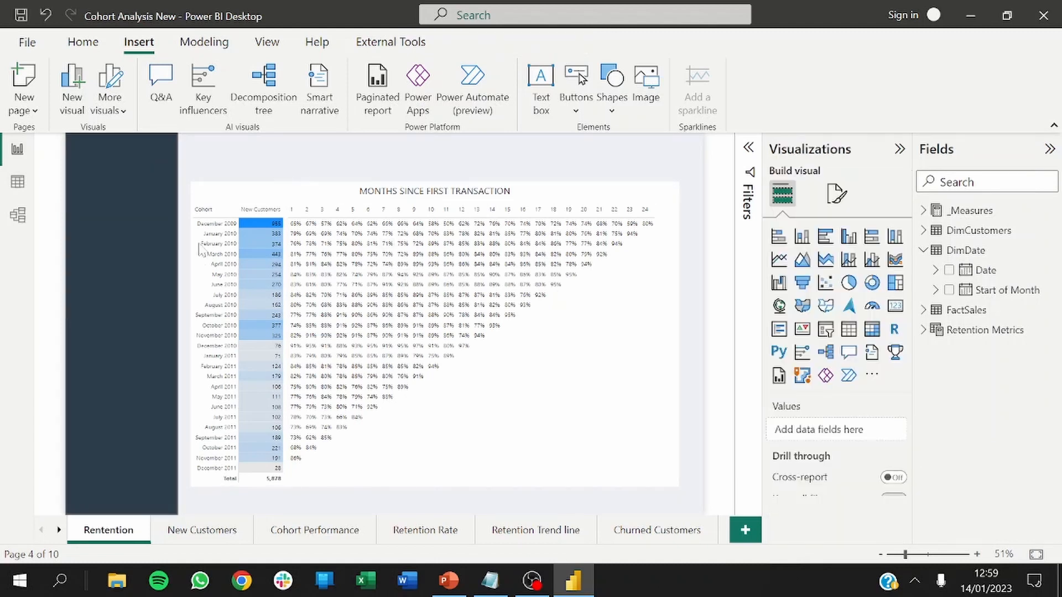
Send the dark side button to the back so it sits behind the slicers.
{"action": "left_click", "coordinate": [149, 510]}
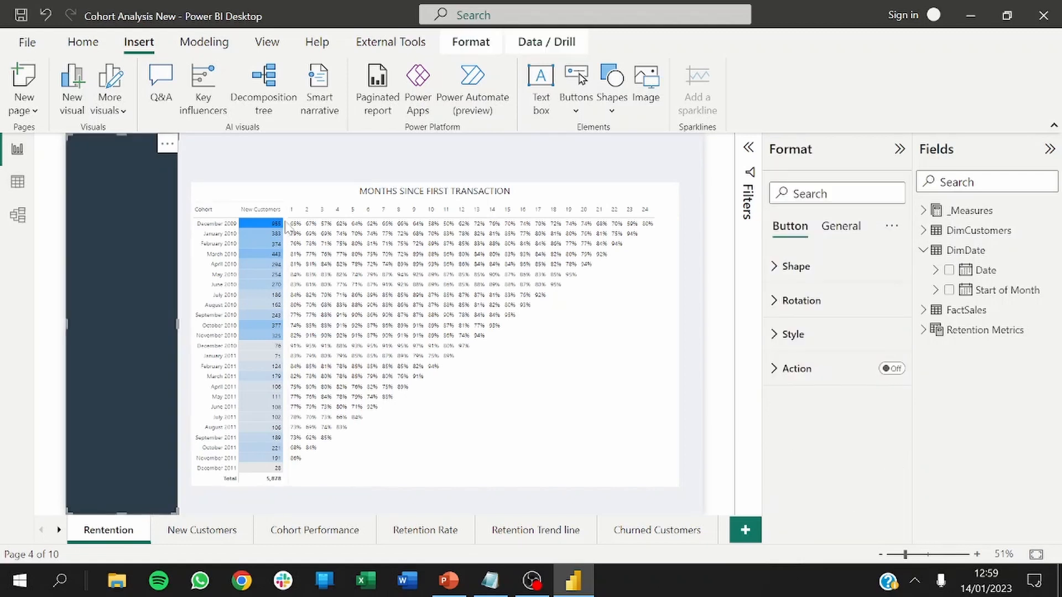
{"action": "left_click", "coordinate": [471, 43]}
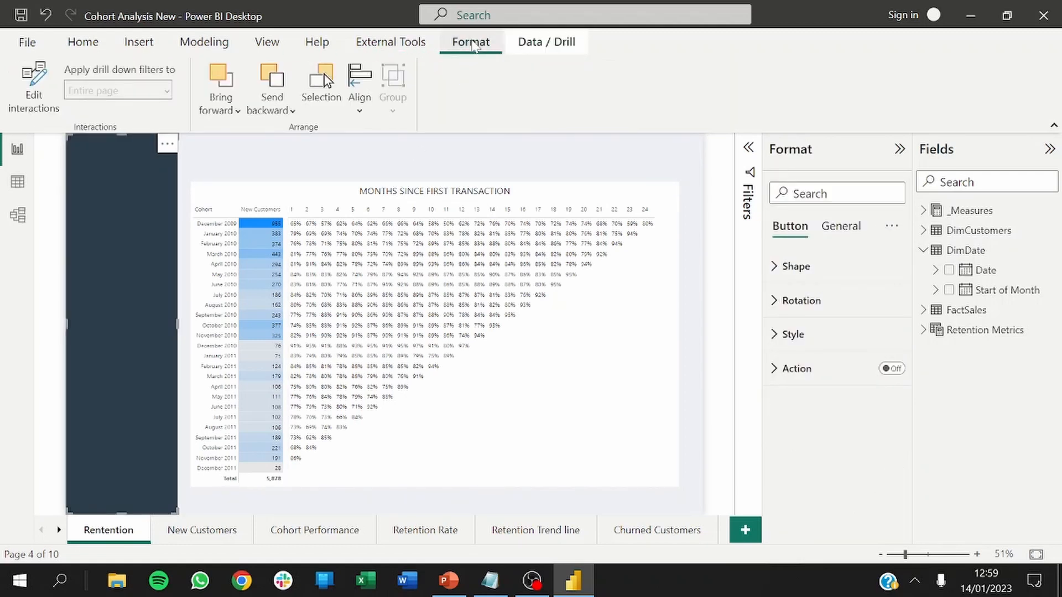
{"action": "left_click", "coordinate": [280, 110]}
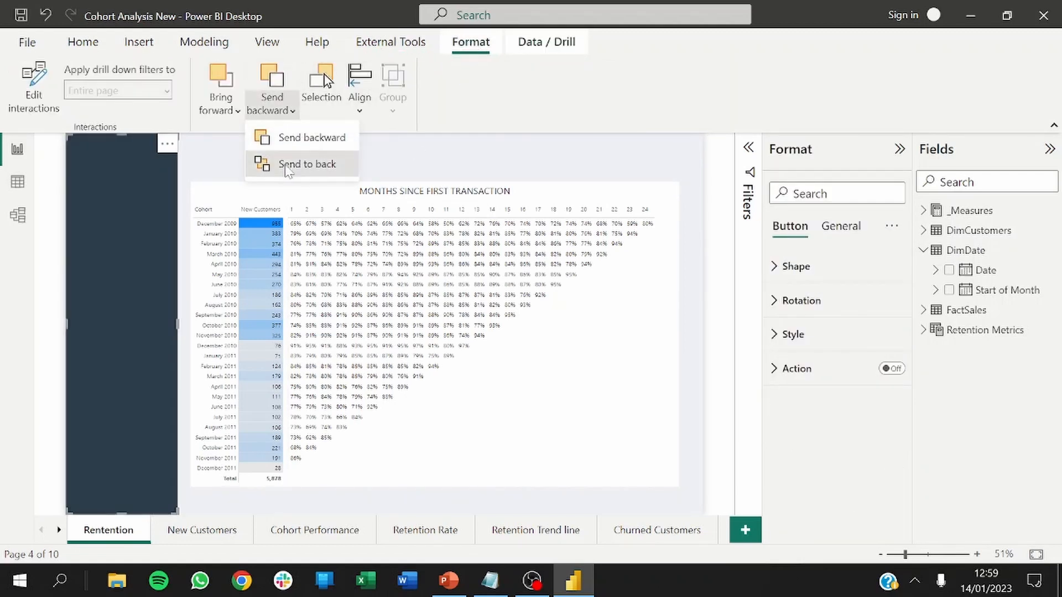
{"action": "left_click", "coordinate": [298, 160]}
{"action": "left_click", "coordinate": [256, 167]}
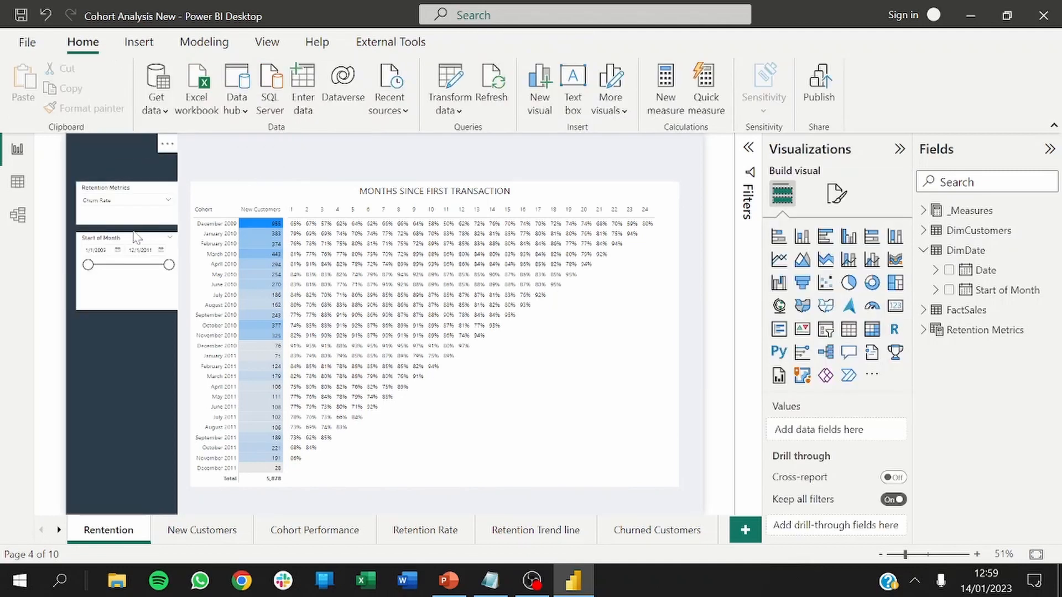
Shift the Retention Metrics and Start of Month slicers slightly left so both sit centered within the side panel.
{"action": "left_click_drag", "start_coordinate": [134, 226], "coordinate": [128, 227]}
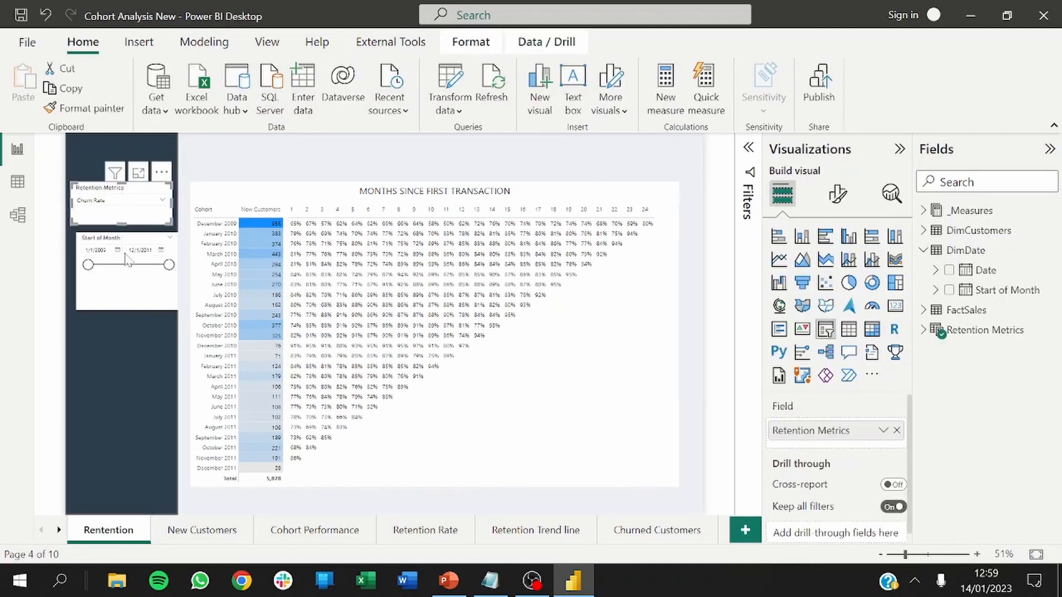
{"action": "left_click_drag", "start_coordinate": [139, 306], "coordinate": [132, 303]}
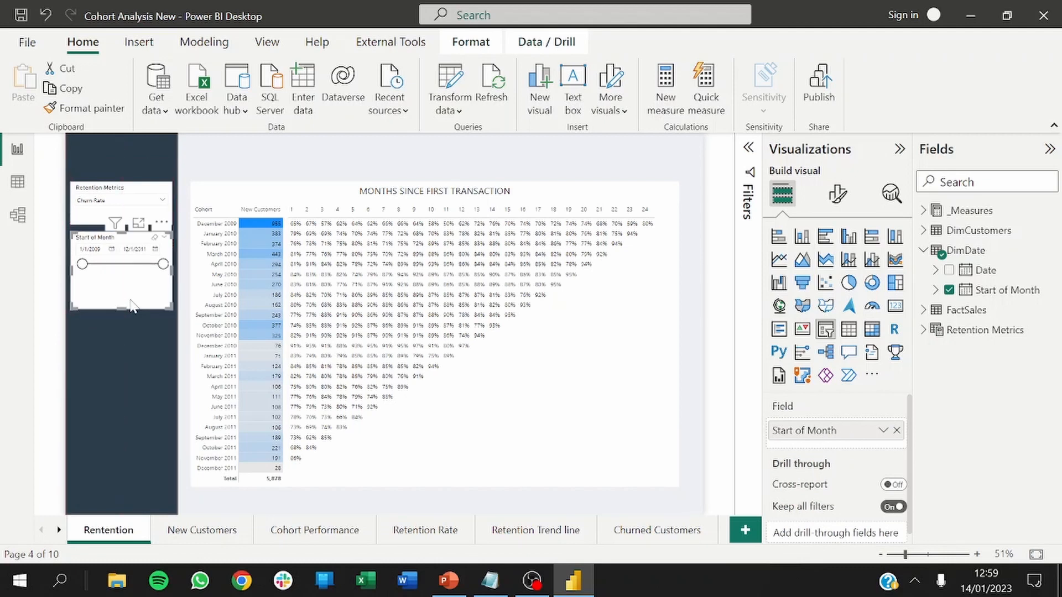
{"action": "left_click", "coordinate": [245, 173]}
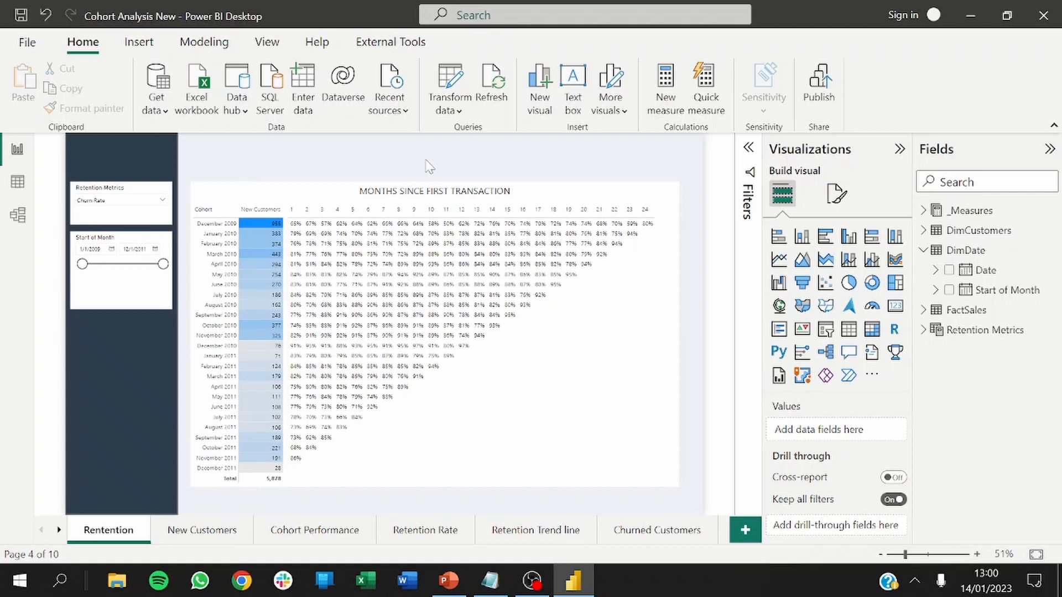
Set the page's canvas background to the recently used dark blue #2C3D4C with 16% transparency.
{"action": "left_click", "coordinate": [833, 206]}
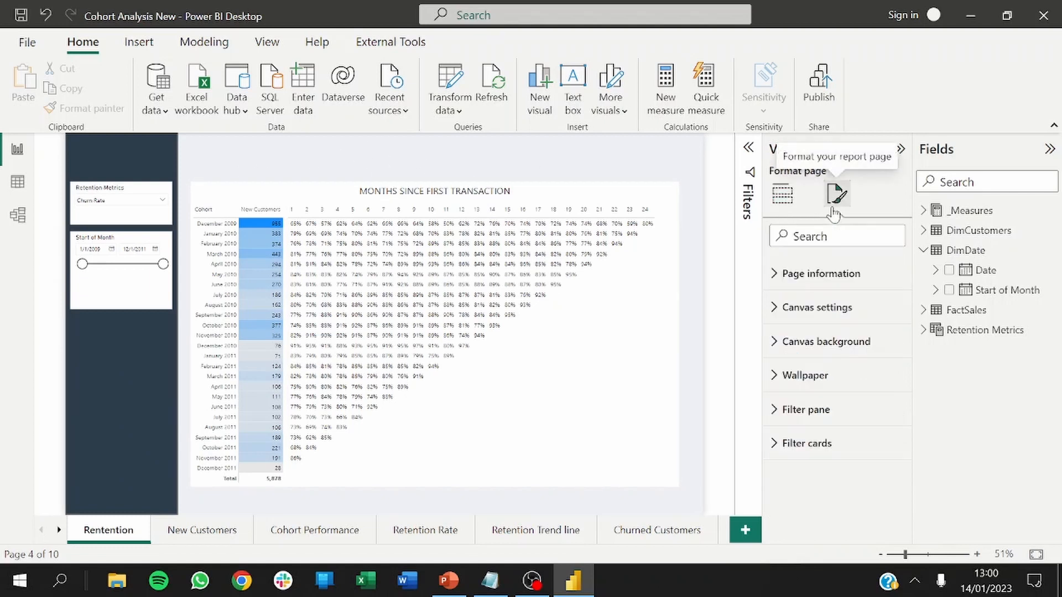
{"action": "left_click", "coordinate": [780, 342]}
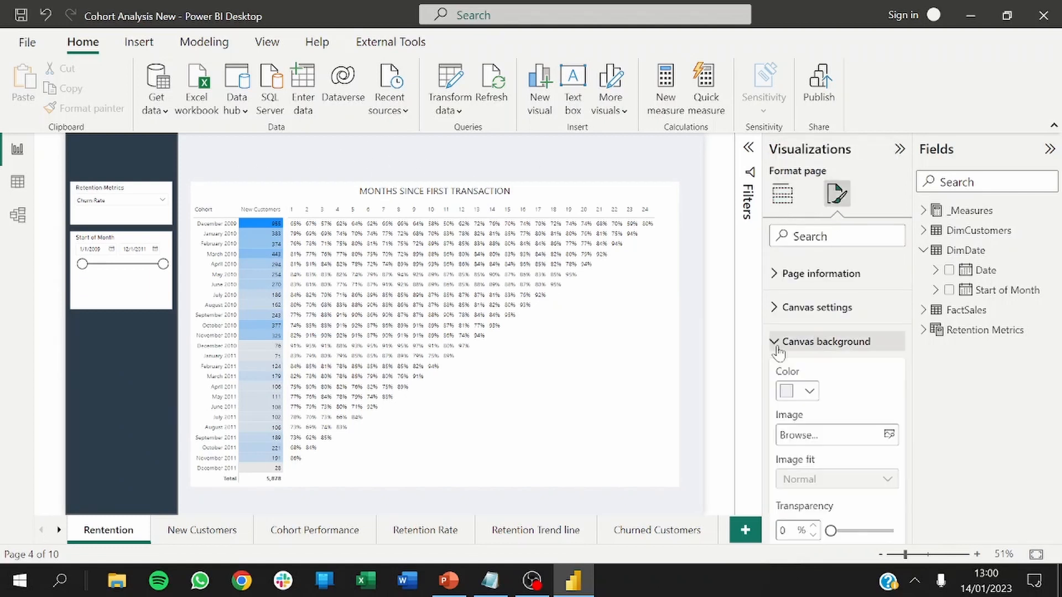
{"action": "left_click", "coordinate": [786, 392]}
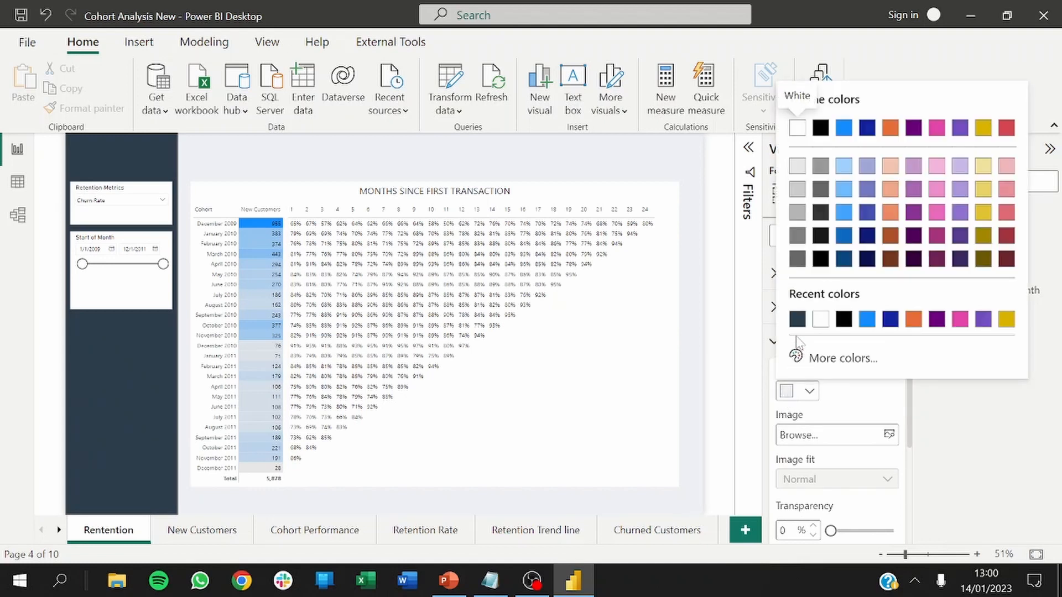
{"action": "left_click", "coordinate": [797, 327]}
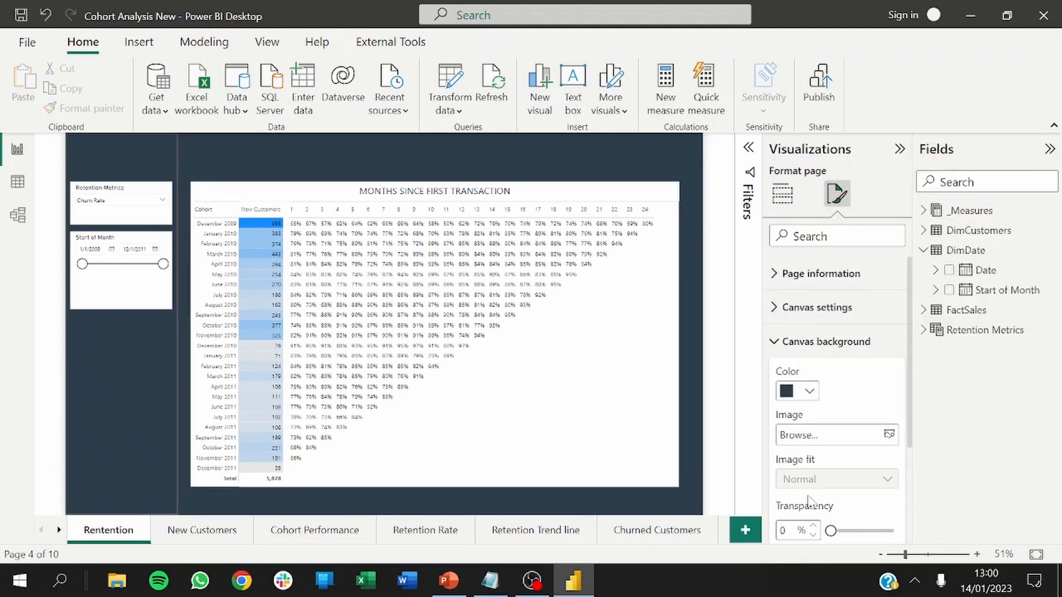
{"action": "double_click", "coordinate": [783, 531]}
{"action": "type", "text": "16"}
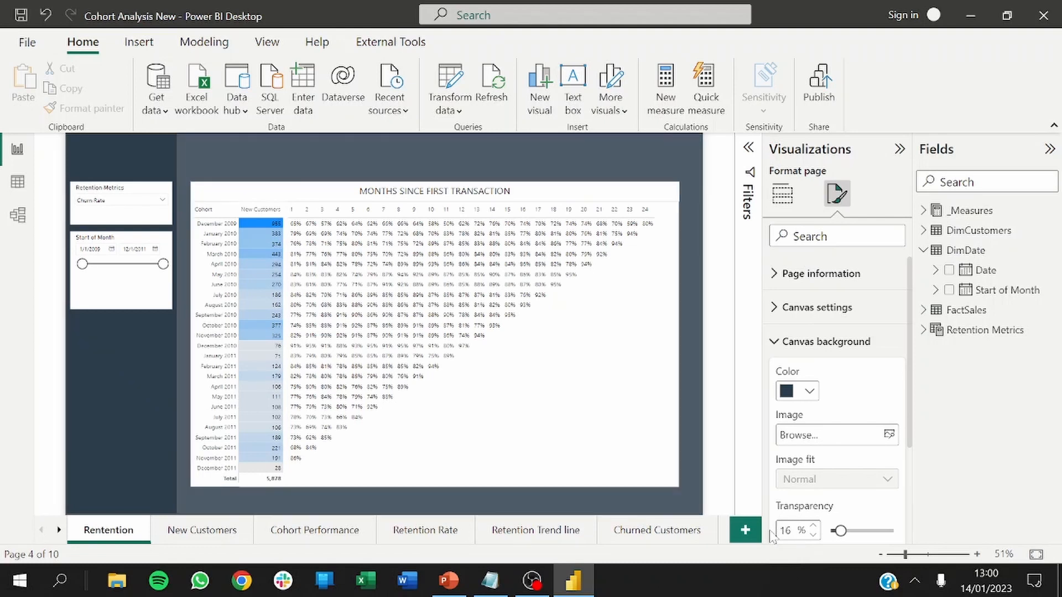
{"action": "left_click", "coordinate": [650, 508]}
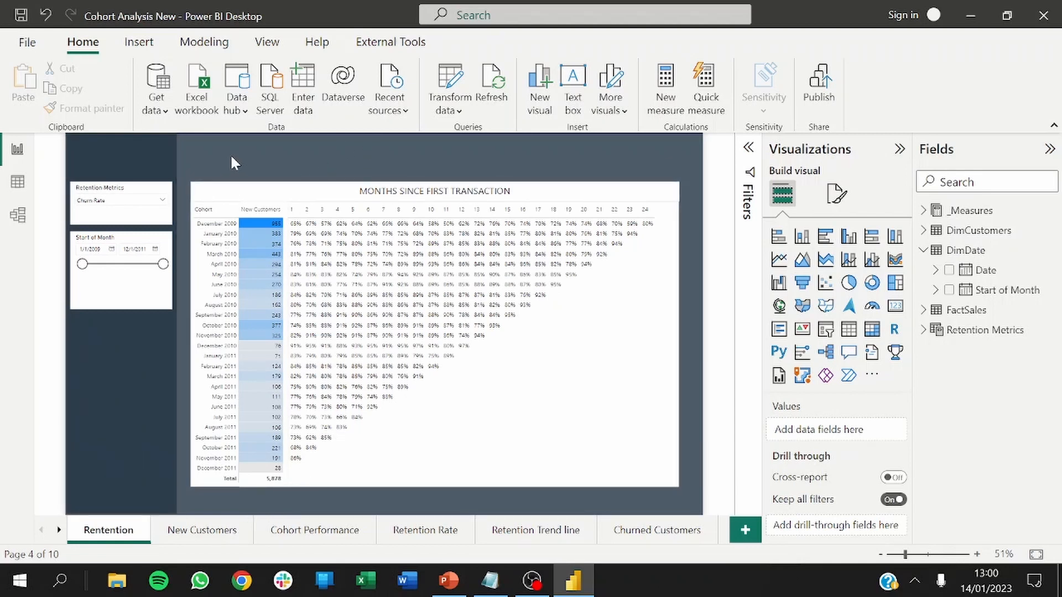
Duplicate the side panel button and reshape the copy into a banner above the matrix, from the side panel to the page's right edge.
{"action": "left_click", "coordinate": [172, 146]}
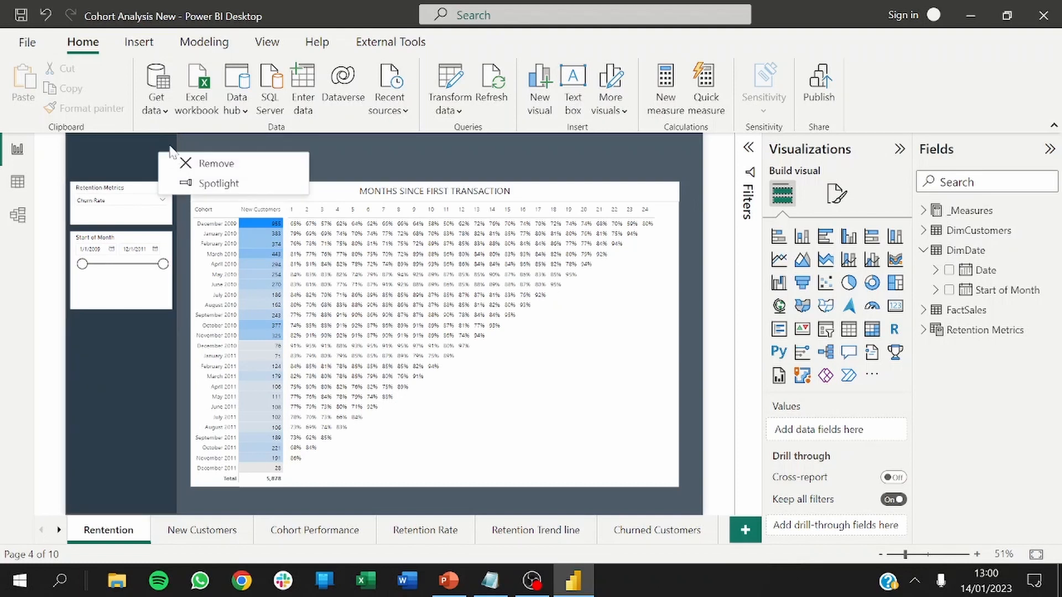
{"action": "left_click", "coordinate": [156, 152]}
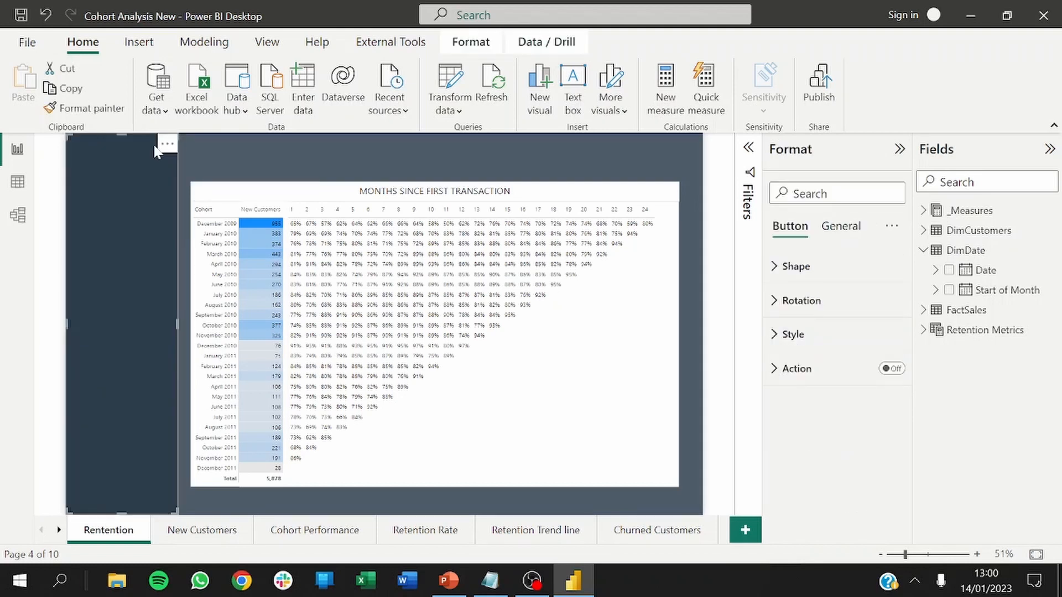
{"action": "key", "text": "ctrl+c"}
{"action": "key", "text": "ctrl+v"}
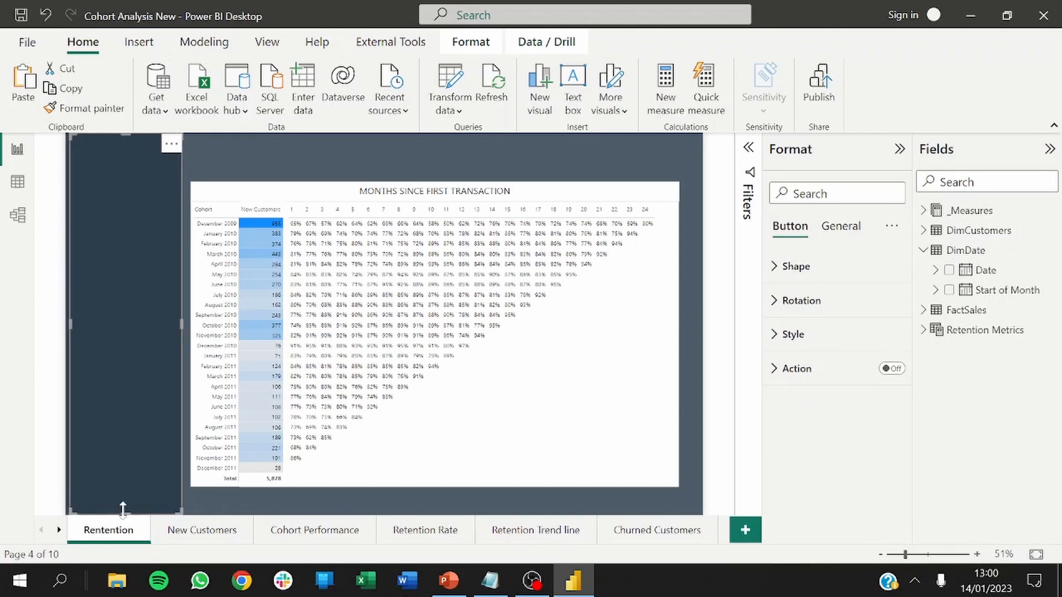
{"action": "left_click_drag", "start_coordinate": [123, 512], "coordinate": [756, 142]}
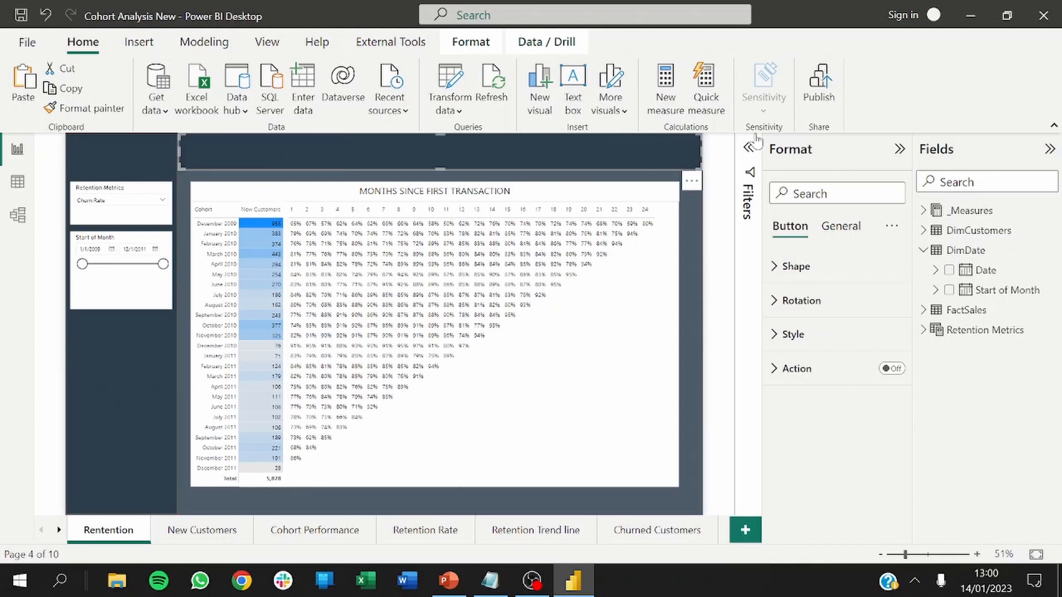
Turn off the default-state border on both the top banner button and the side panel button.
{"action": "left_click", "coordinate": [328, 514]}
{"action": "left_click", "coordinate": [281, 142]}
{"action": "left_click", "coordinate": [819, 336]}
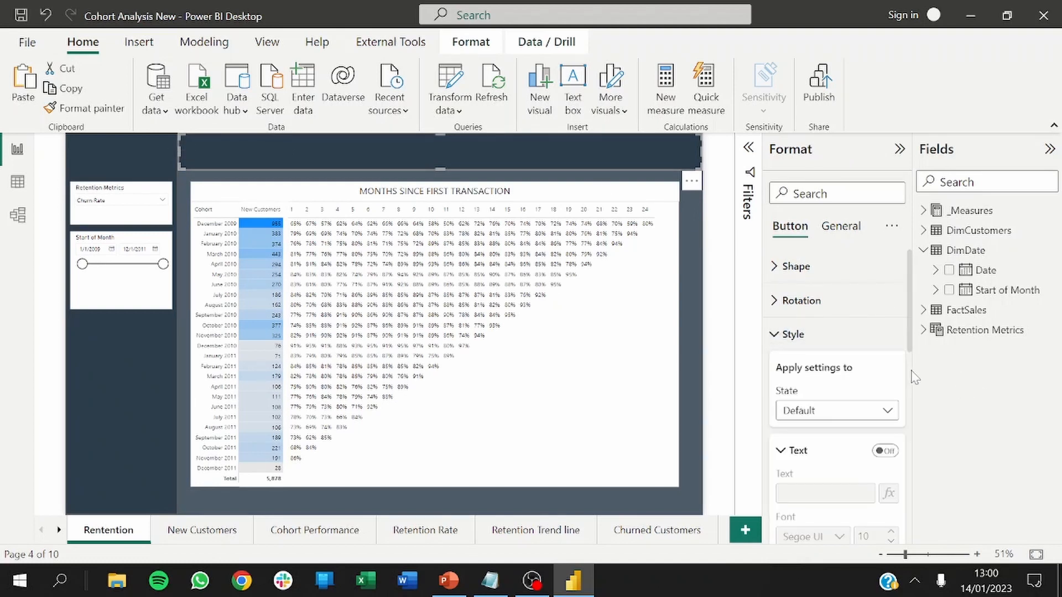
{"action": "left_click_drag", "start_coordinate": [912, 338], "coordinate": [918, 512]}
{"action": "left_click", "coordinate": [885, 436]}
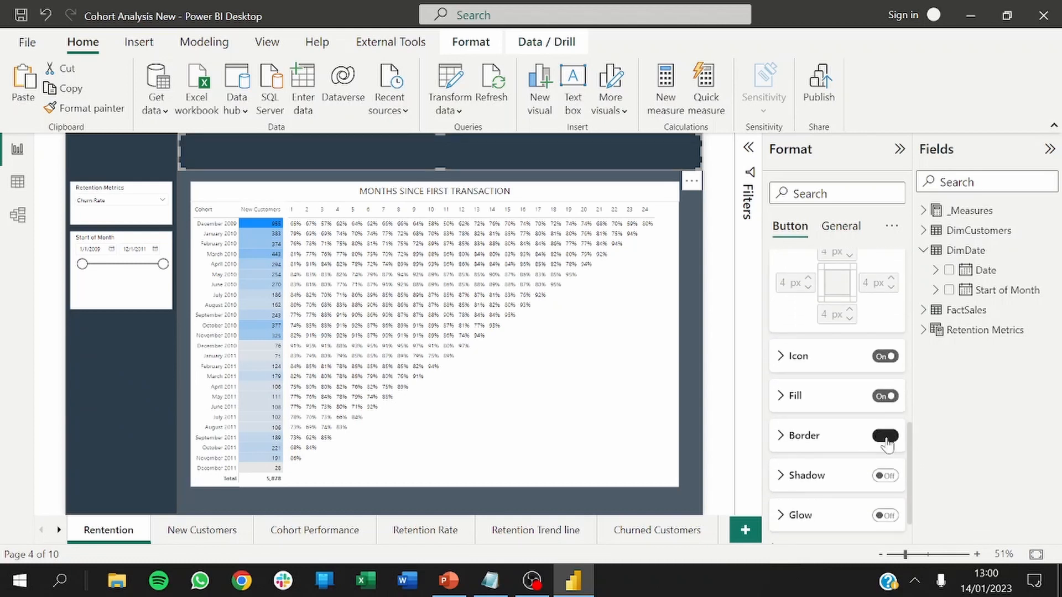
{"action": "left_click", "coordinate": [154, 436]}
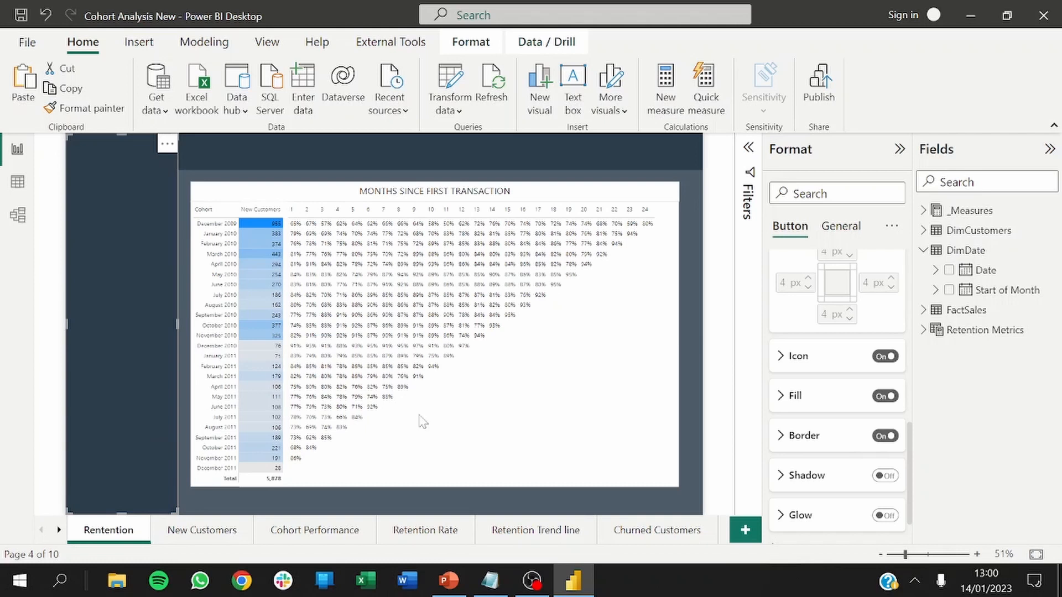
{"action": "left_click", "coordinate": [887, 436]}
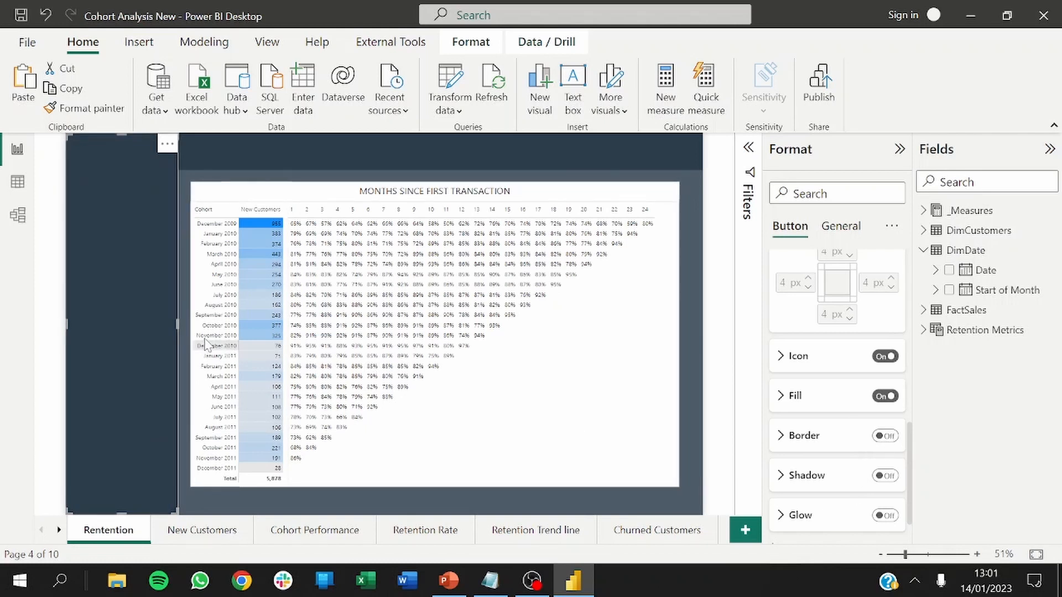
{"action": "left_click", "coordinate": [185, 337]}
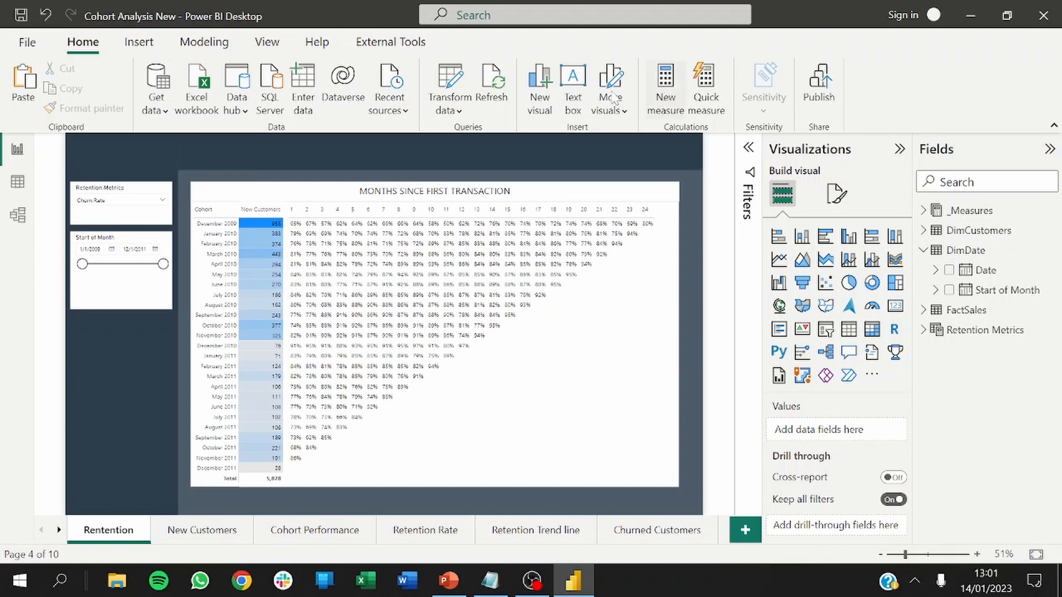
Add a text box reading "SuperStore Customer Cohort Report" and place it in the page's top-left corner.
{"action": "left_click", "coordinate": [569, 86]}
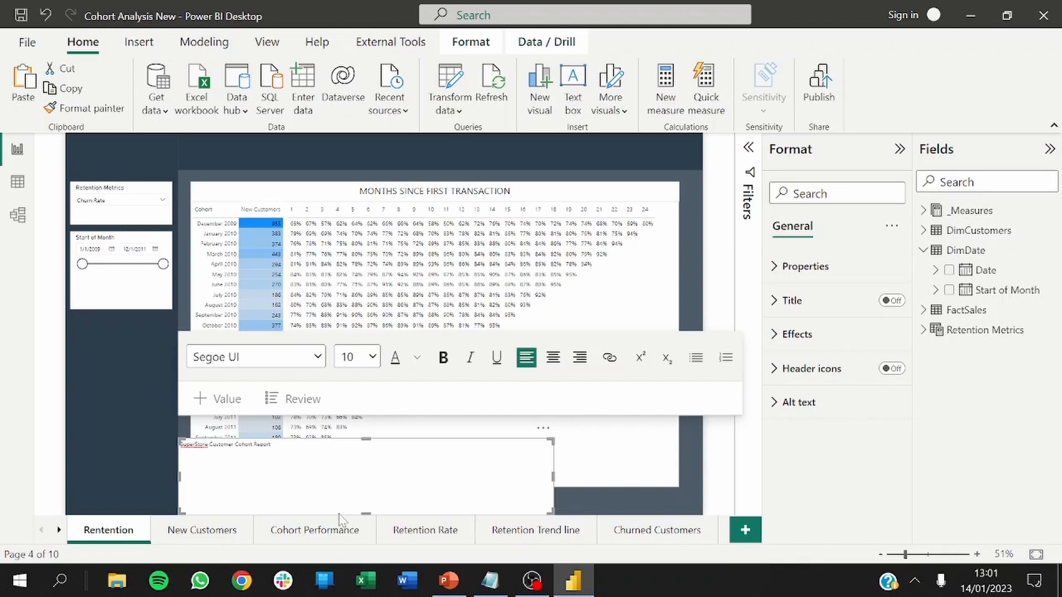
{"action": "left_click_drag", "start_coordinate": [341, 490], "coordinate": [221, 76]}
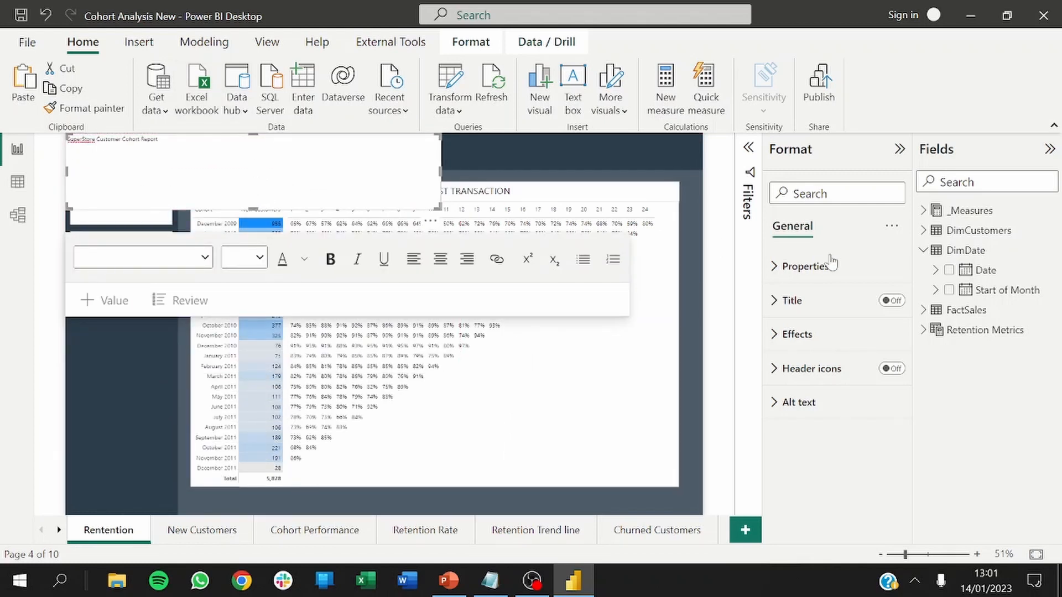
Turn off the background of the report title text box.
{"action": "left_click", "coordinate": [778, 334]}
{"action": "left_click", "coordinate": [885, 368]}
{"action": "left_click", "coordinate": [885, 370]}
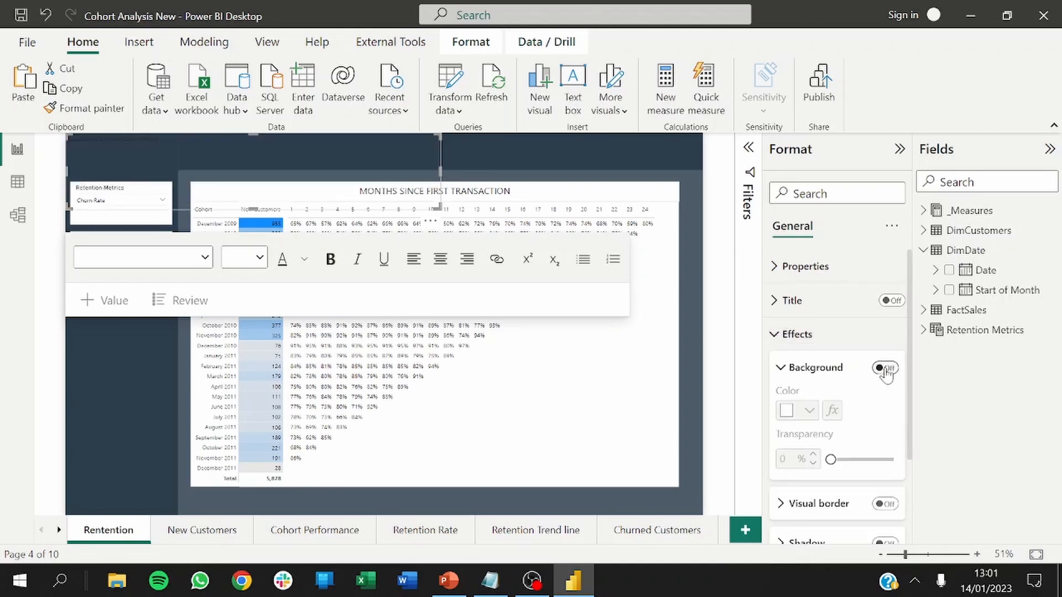
Set the font size of the whole SuperStore Customer Cohort Report title to 24.
{"action": "left_click", "coordinate": [195, 148]}
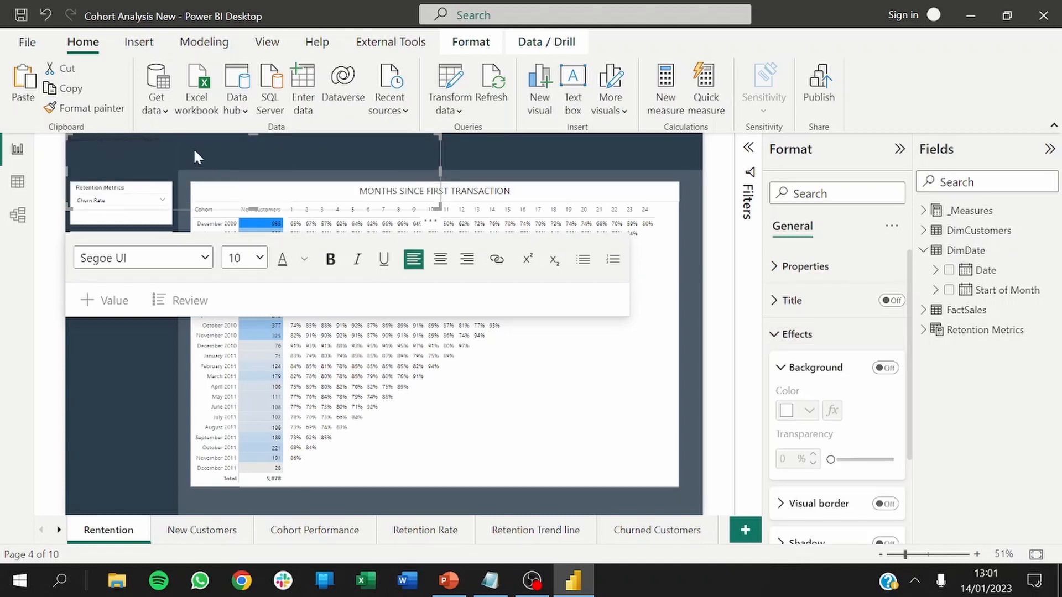
{"action": "key", "text": "ctrl+a"}
{"action": "left_click", "coordinate": [243, 258]}
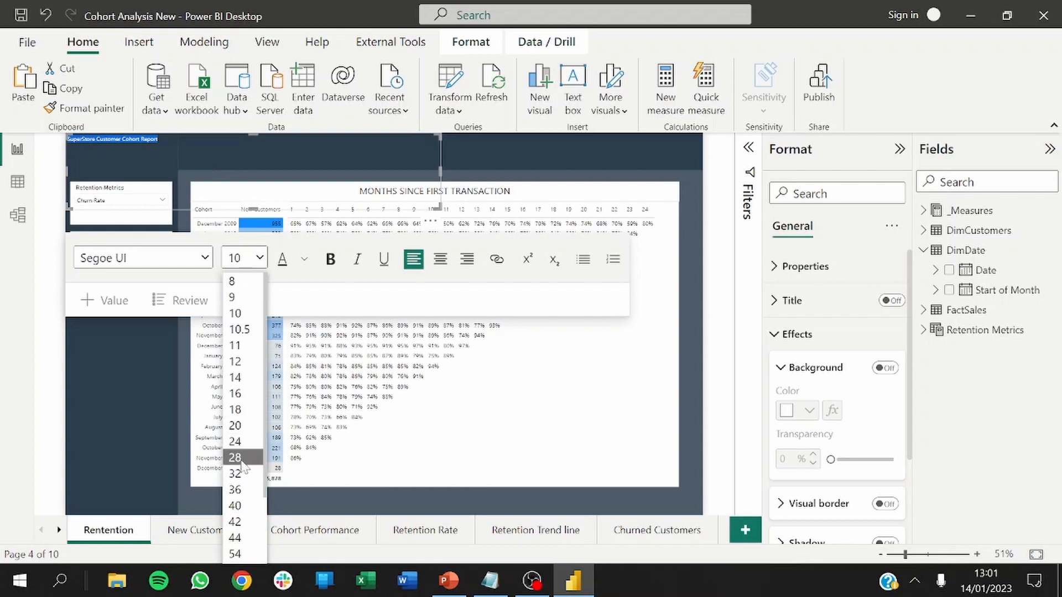
{"action": "left_click", "coordinate": [241, 438]}
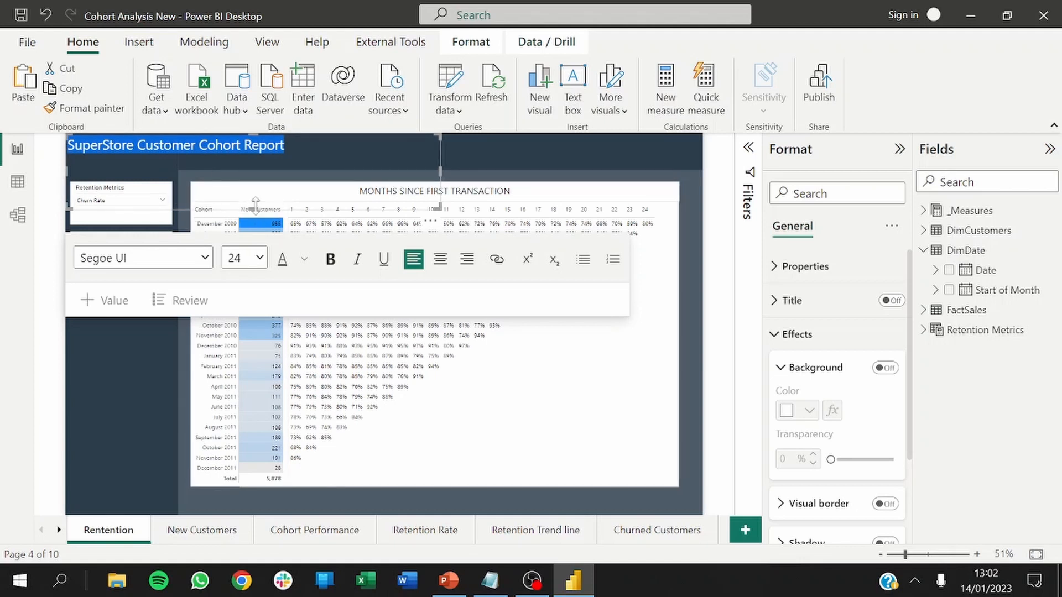
Shrink the title text box's height to fit within the top banner and nudge it slightly down.
{"action": "left_click_drag", "start_coordinate": [256, 206], "coordinate": [253, 159]}
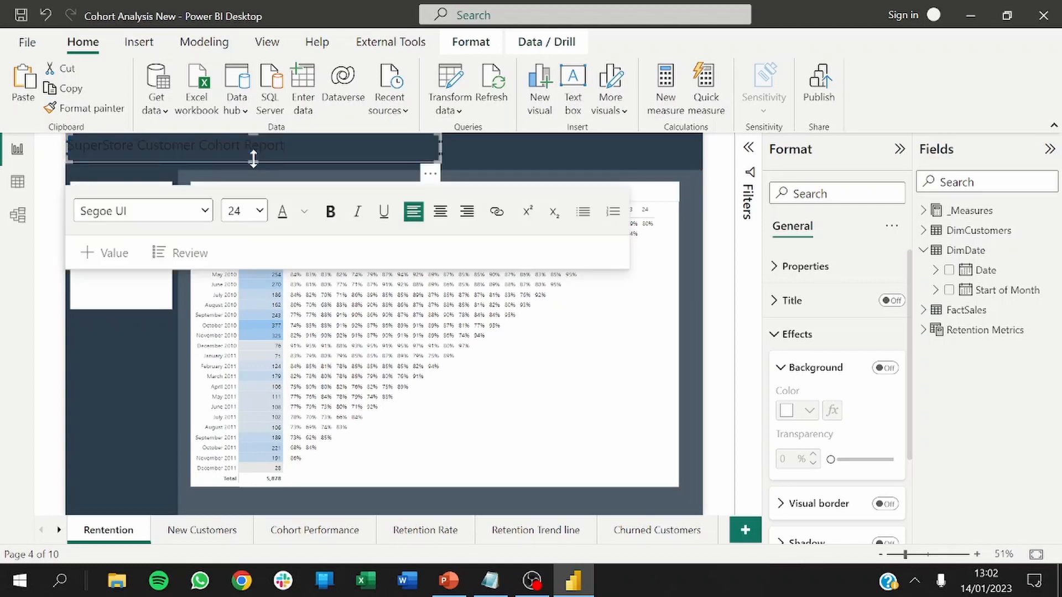
{"action": "left_click", "coordinate": [221, 161]}
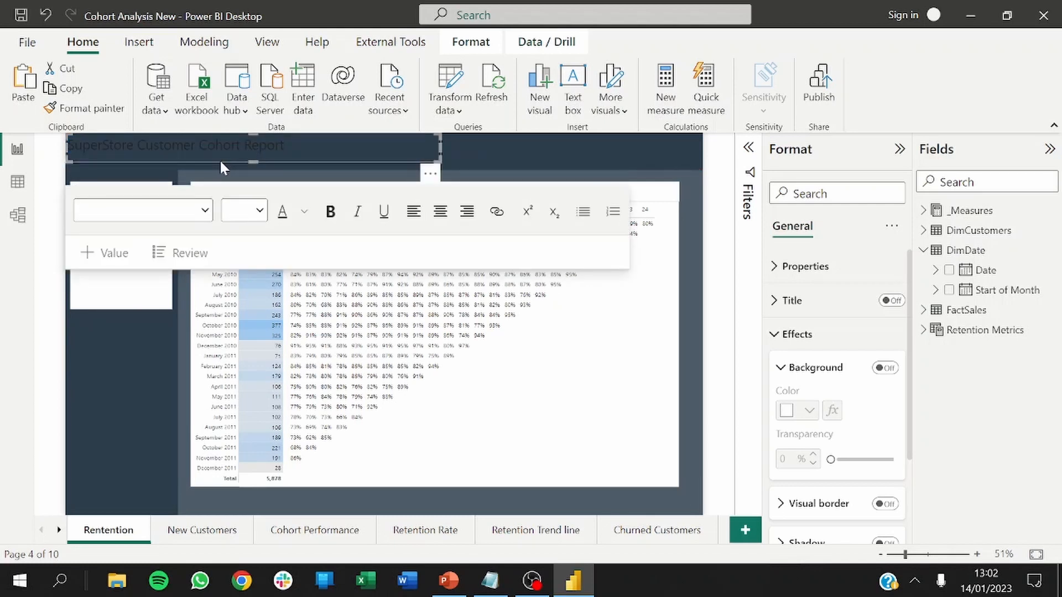
{"action": "key", "text": "Down"}
{"action": "key", "text": "Down"}
{"action": "key", "text": "Down"}
{"action": "key", "text": "Down"}
{"action": "key", "text": "Down"}
{"action": "key", "text": "Down"}
{"action": "key", "text": "Down"}
{"action": "key", "text": "Down"}
Change the font color of the entire report title text to white.
{"action": "left_click", "coordinate": [221, 159]}
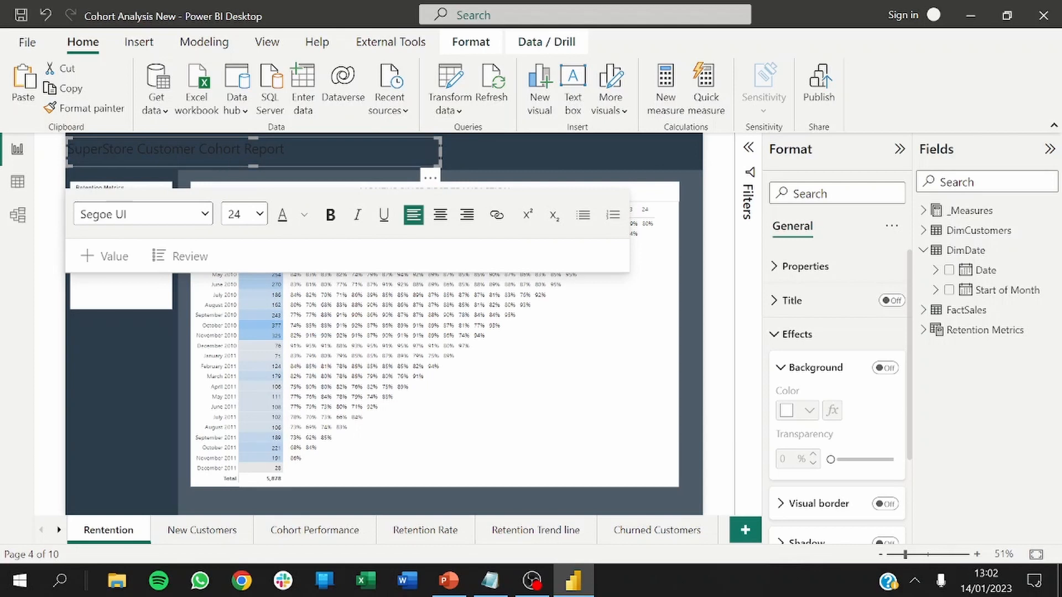
{"action": "key", "text": "ctrl+a"}
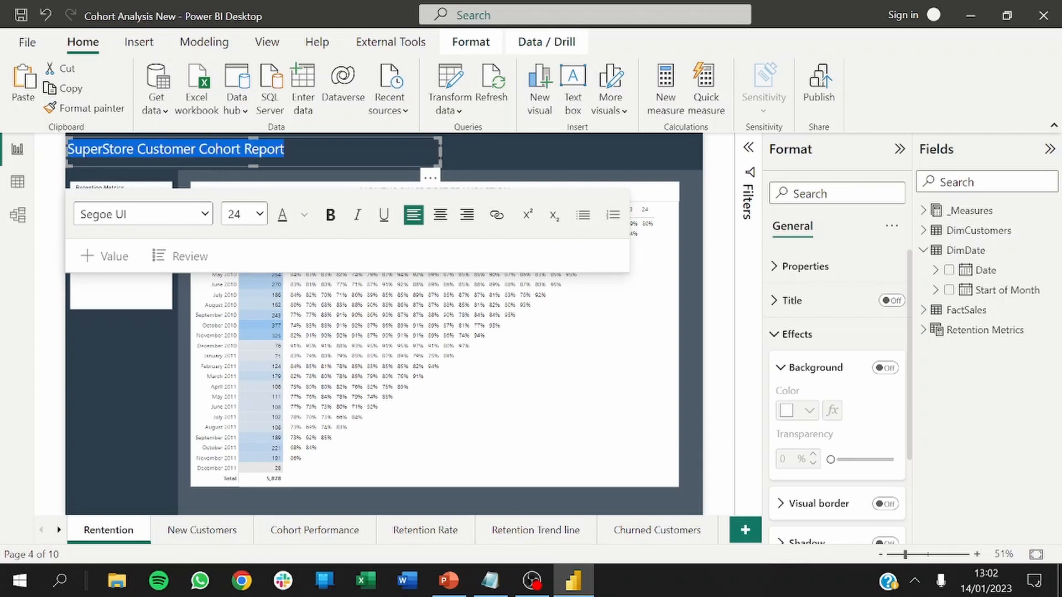
{"action": "left_click", "coordinate": [305, 215]}
{"action": "left_click", "coordinate": [320, 271]}
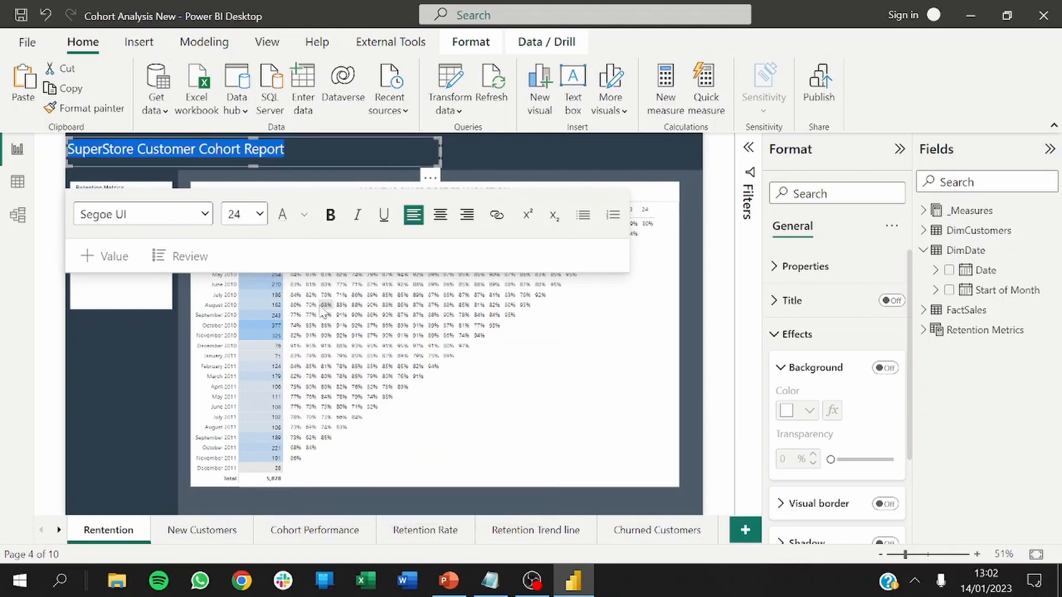
{"action": "left_click", "coordinate": [219, 506]}
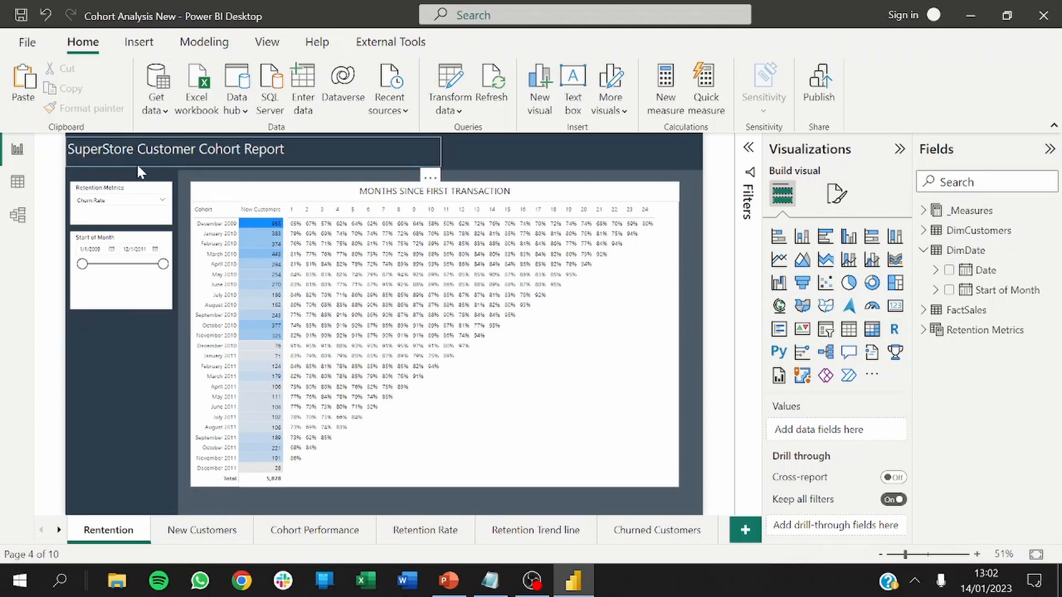
Move the title text box along the banner so it starts above the matrix's left edge.
{"action": "left_click_drag", "start_coordinate": [138, 165], "coordinate": [255, 166]}
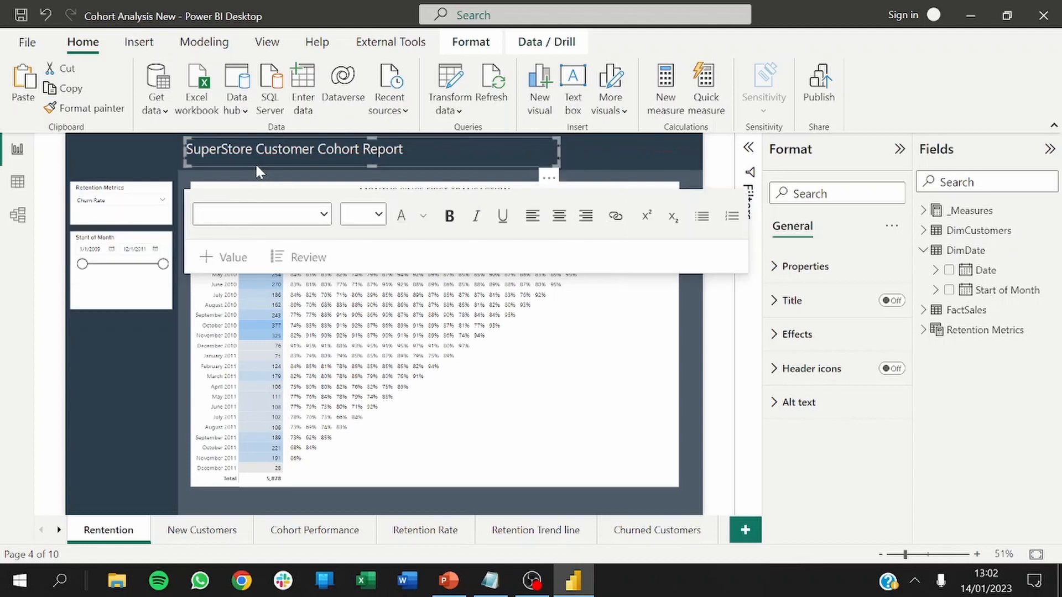
{"action": "left_click", "coordinate": [220, 509]}
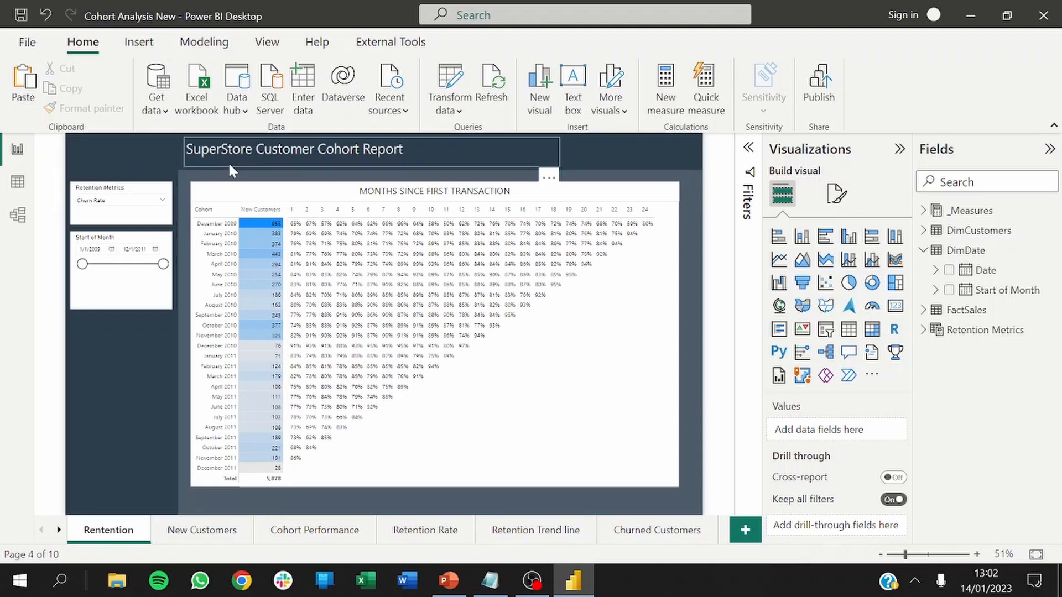
{"action": "left_click_drag", "start_coordinate": [228, 161], "coordinate": [291, 161]}
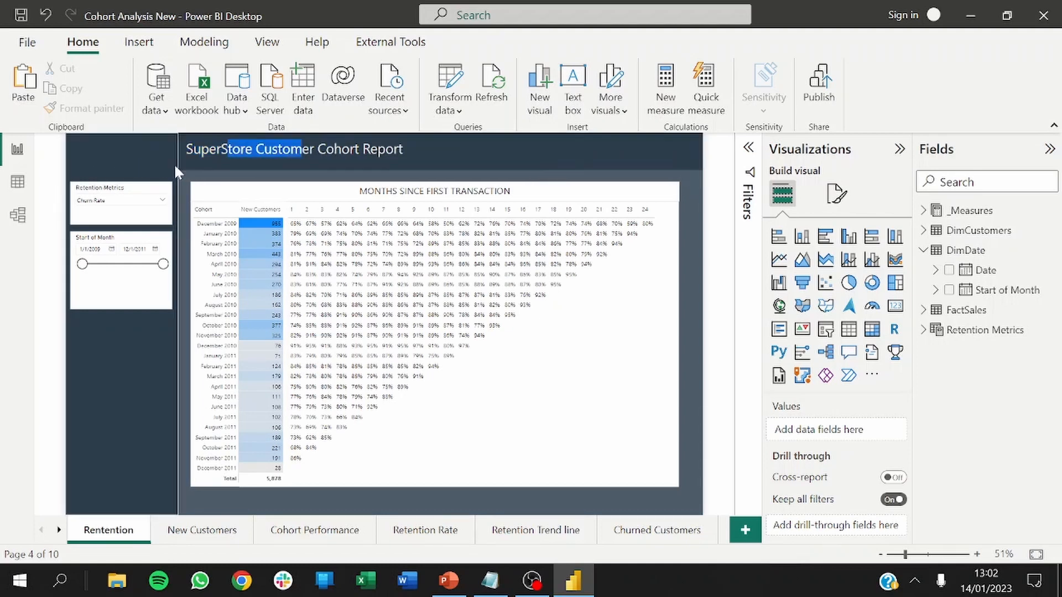
{"action": "left_click", "coordinate": [231, 168]}
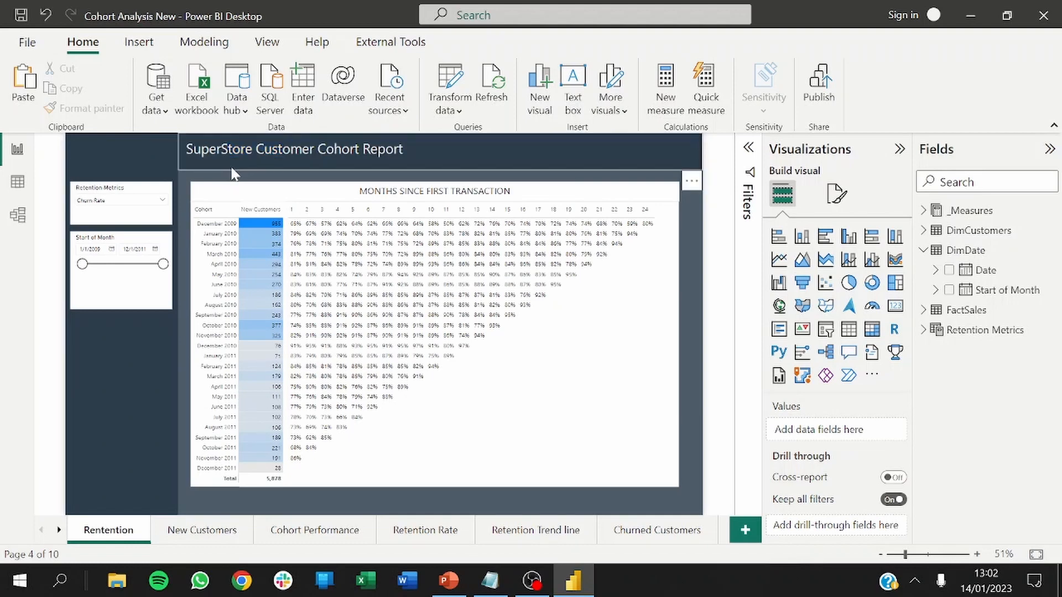
{"action": "left_click", "coordinate": [225, 178]}
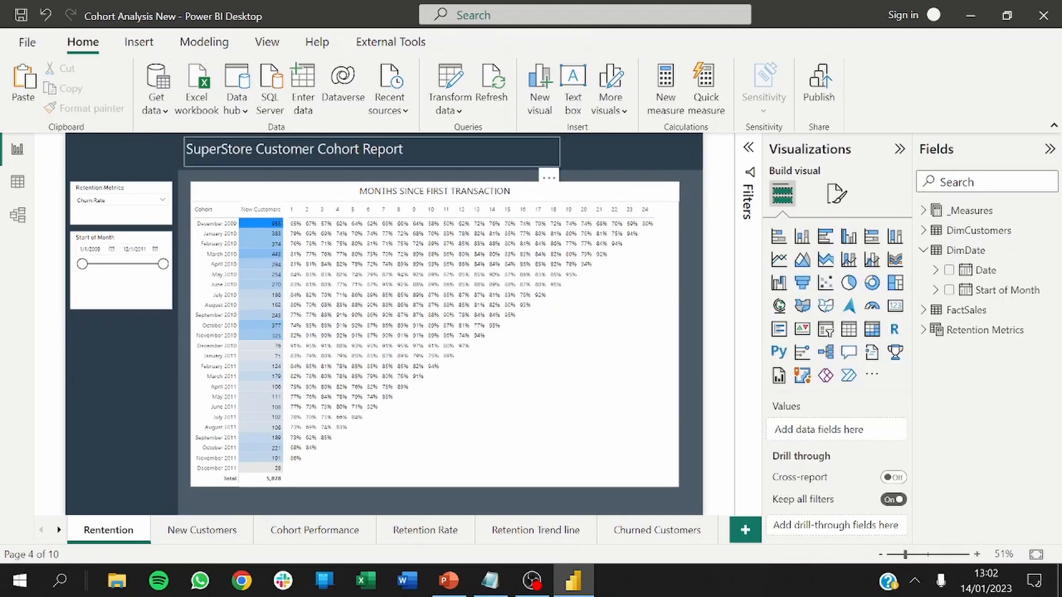
Move the title text box back above the slicers, with a small gap from the page's left edge.
{"action": "left_click", "coordinate": [230, 156]}
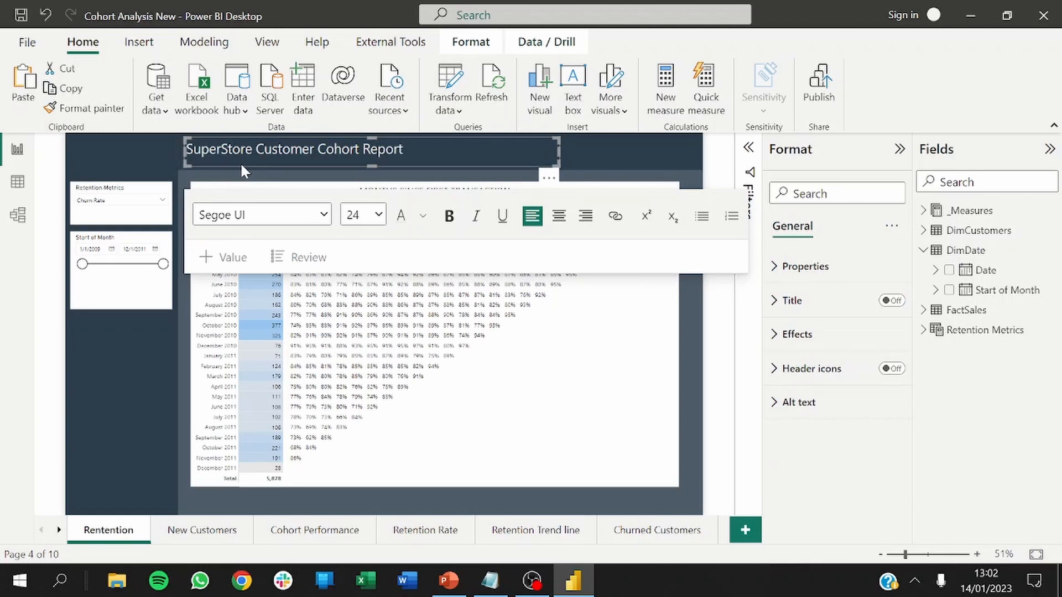
{"action": "left_click_drag", "start_coordinate": [244, 166], "coordinate": [138, 168]}
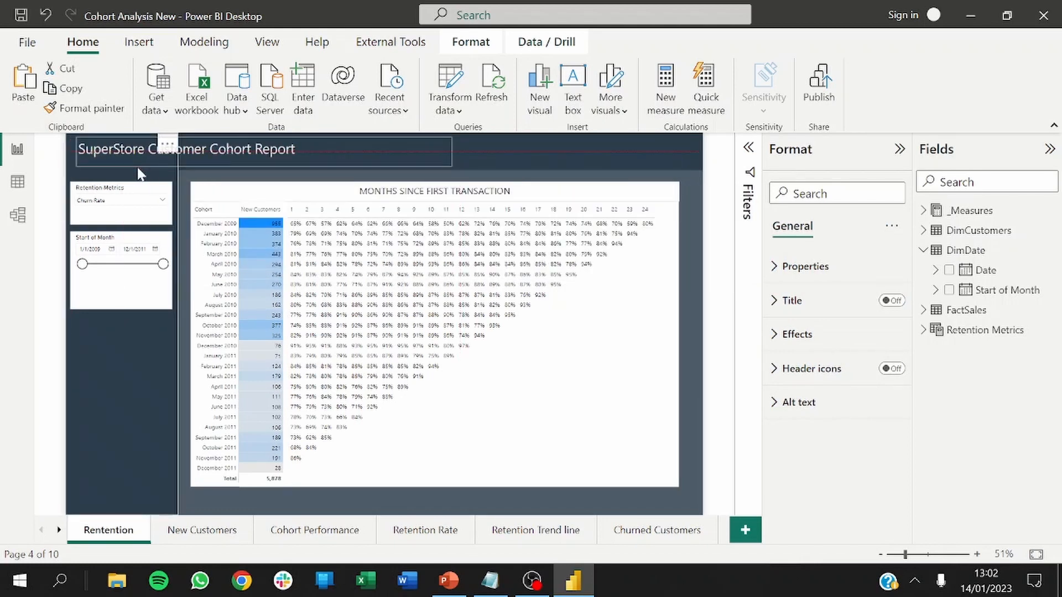
{"action": "left_click", "coordinate": [189, 184]}
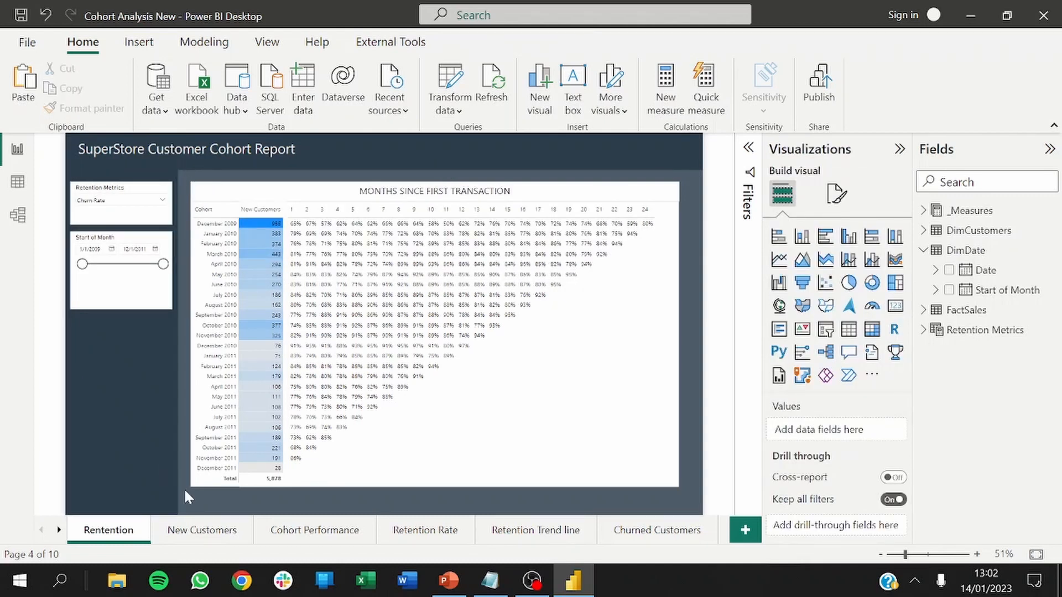
{"action": "left_click", "coordinate": [130, 293]}
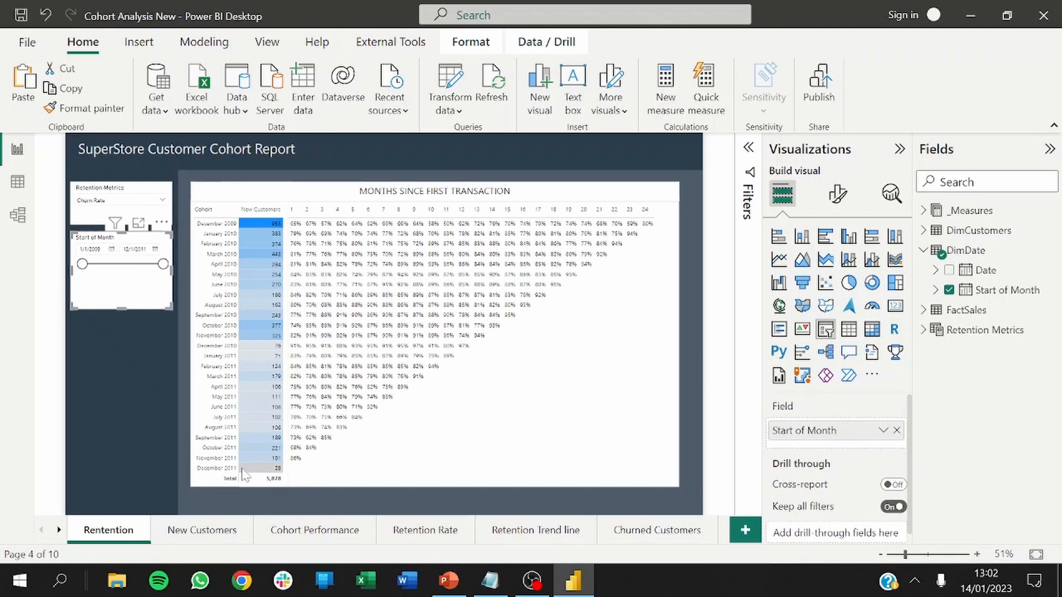
{"action": "left_click", "coordinate": [247, 519]}
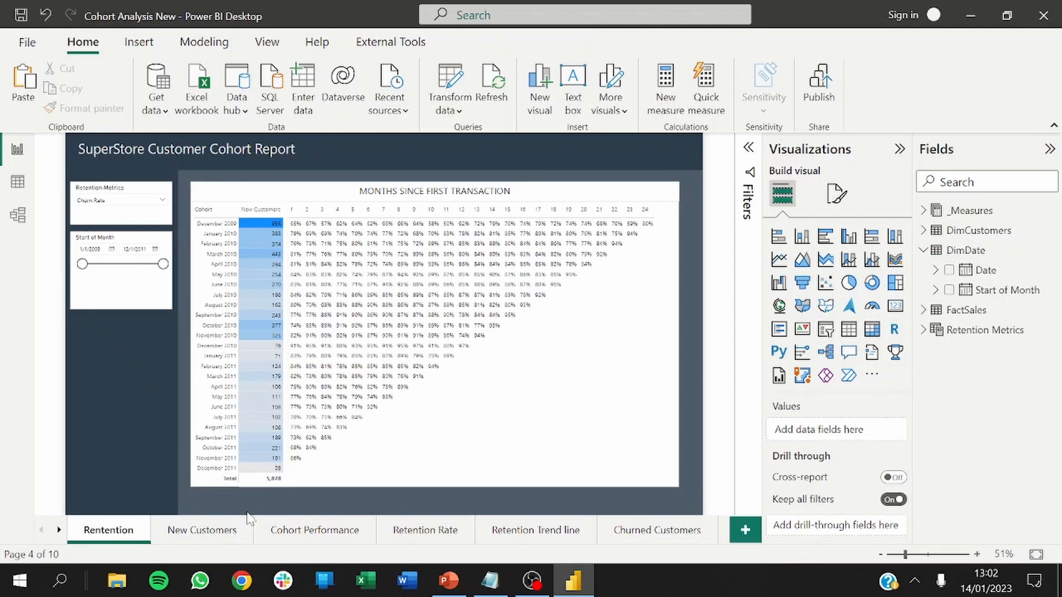
Apply the built-in Power BI theme with the all-blue color palette to the report.
{"action": "left_click", "coordinate": [267, 42]}
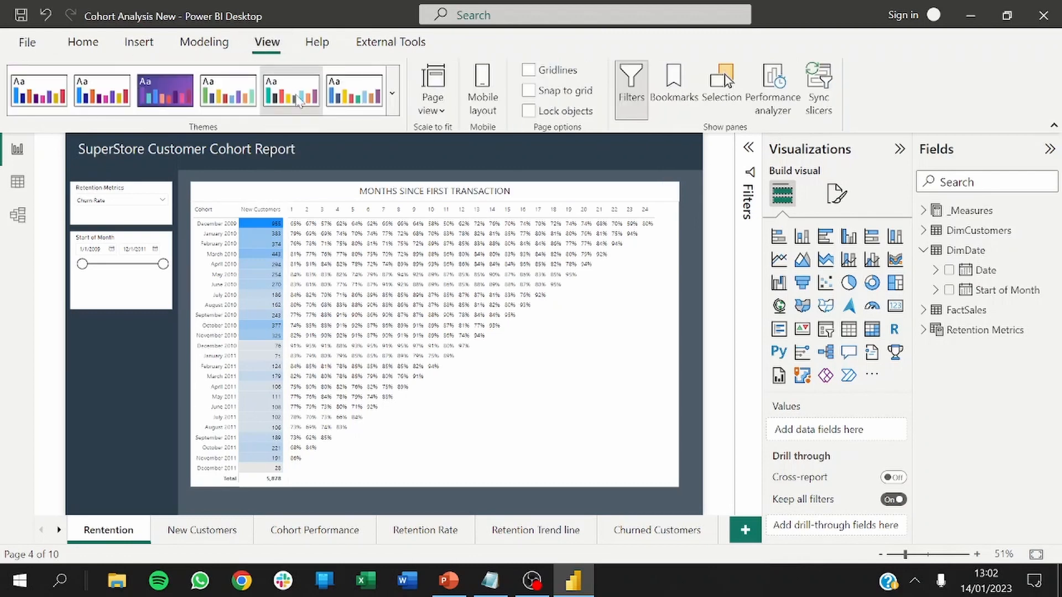
{"action": "left_click", "coordinate": [393, 96]}
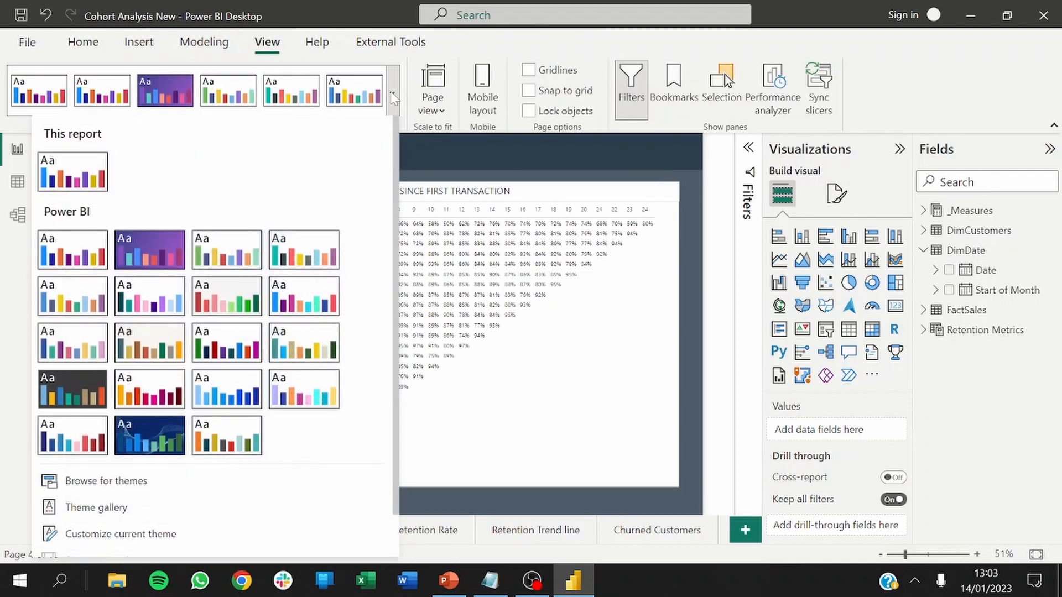
{"action": "left_click", "coordinate": [223, 397]}
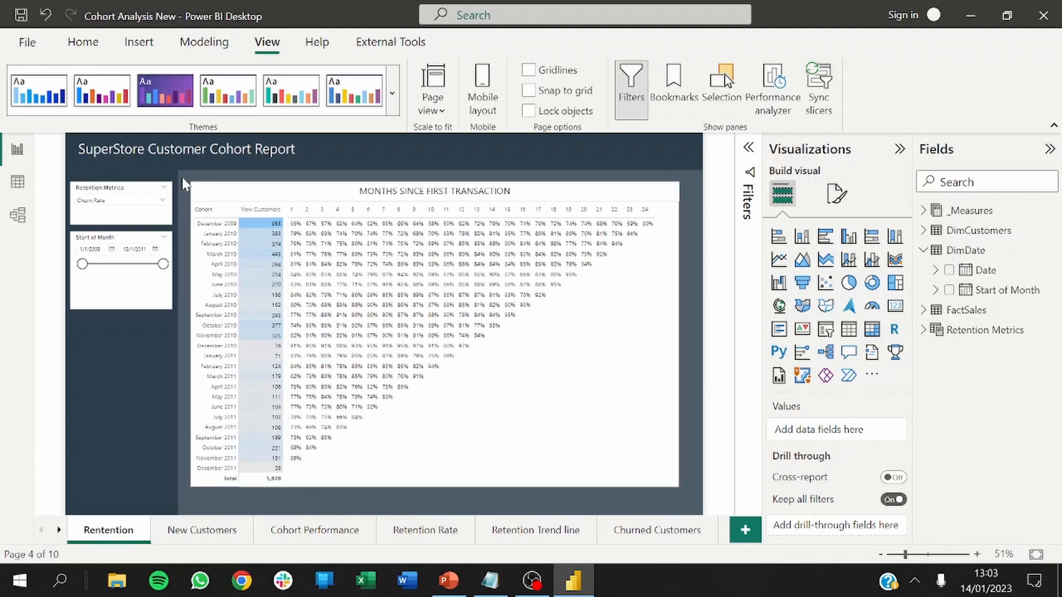
Switch the Retention Metrics slicer to Cohort Performance, then Retention Rate, and finish on Churned Customers.
{"action": "left_click", "coordinate": [138, 204]}
{"action": "left_click", "coordinate": [107, 225]}
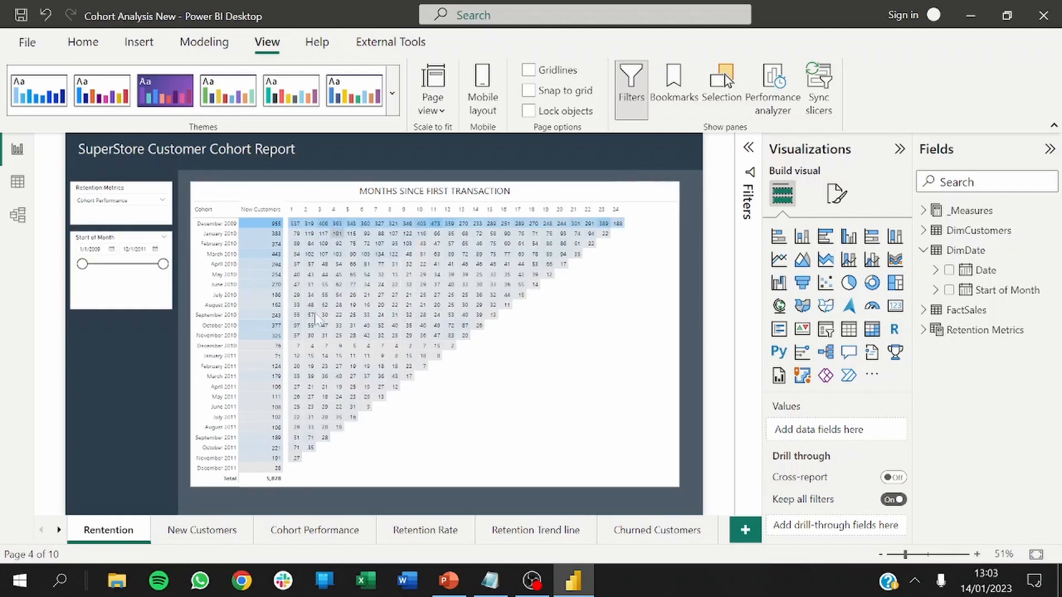
{"action": "left_click", "coordinate": [137, 209]}
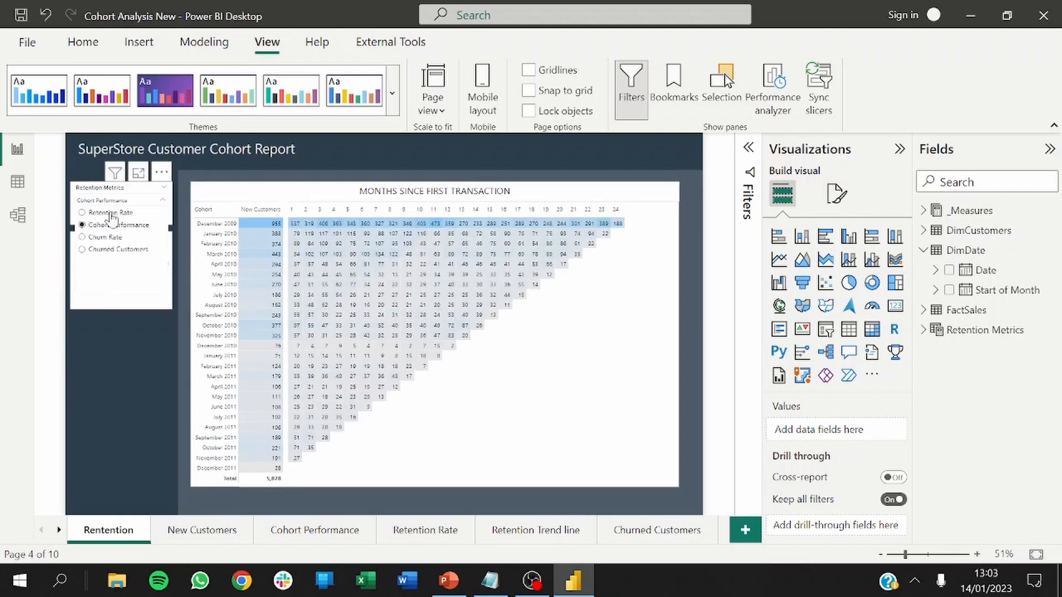
{"action": "left_click", "coordinate": [111, 220]}
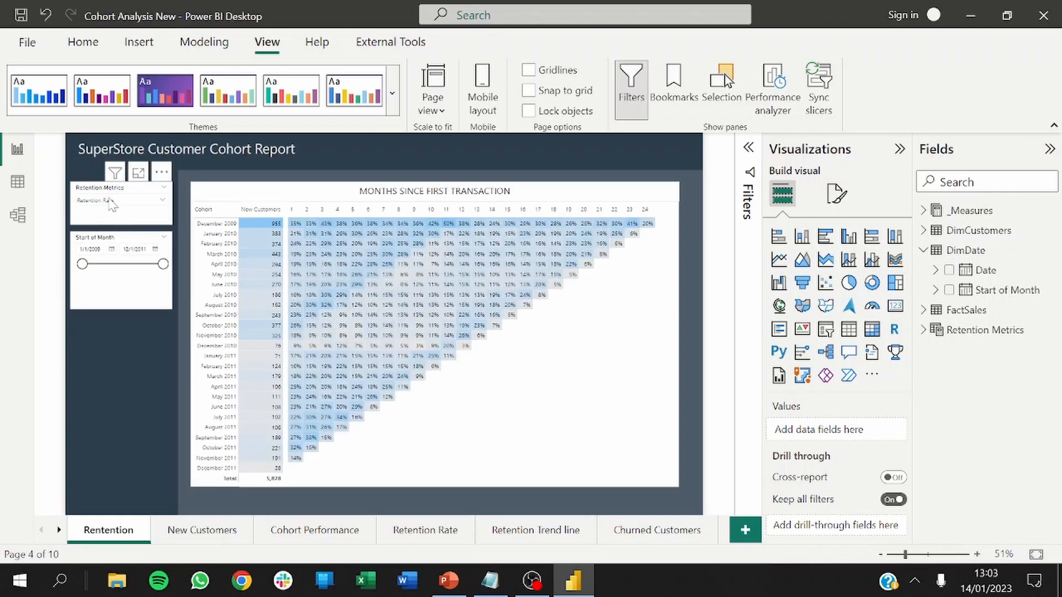
{"action": "left_click", "coordinate": [112, 203]}
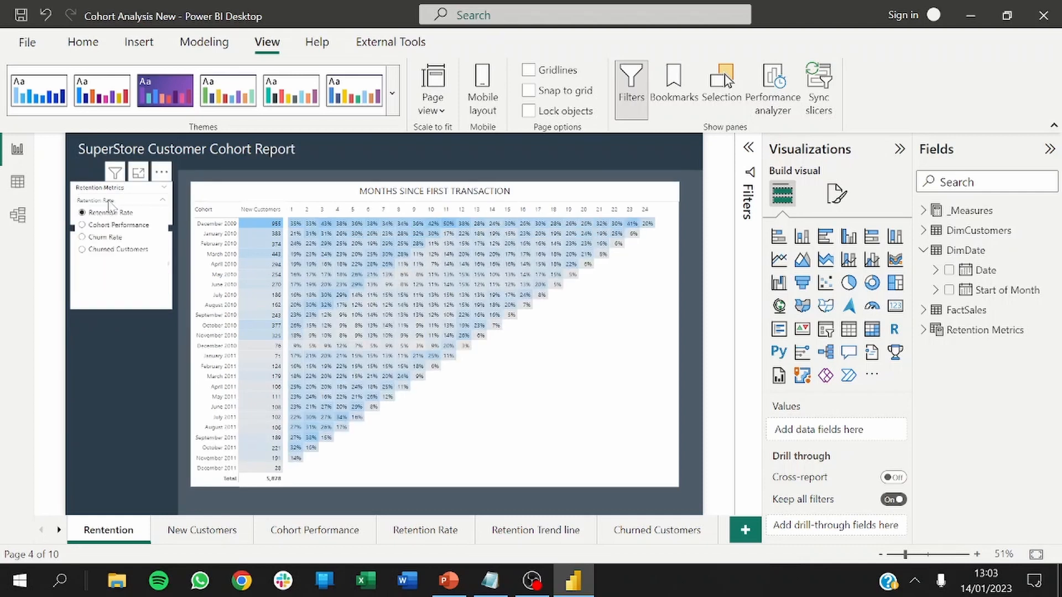
{"action": "left_click", "coordinate": [103, 252]}
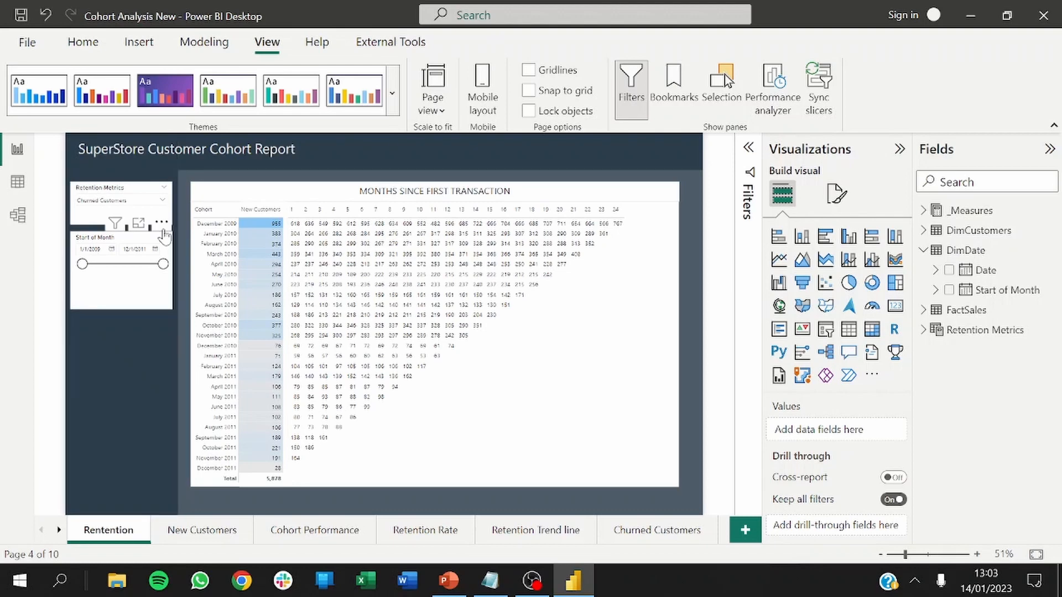
Turn on background color conditional formatting for the Churned Customers series in the cohort matrix's cell elements.
{"action": "left_click", "coordinate": [618, 461]}
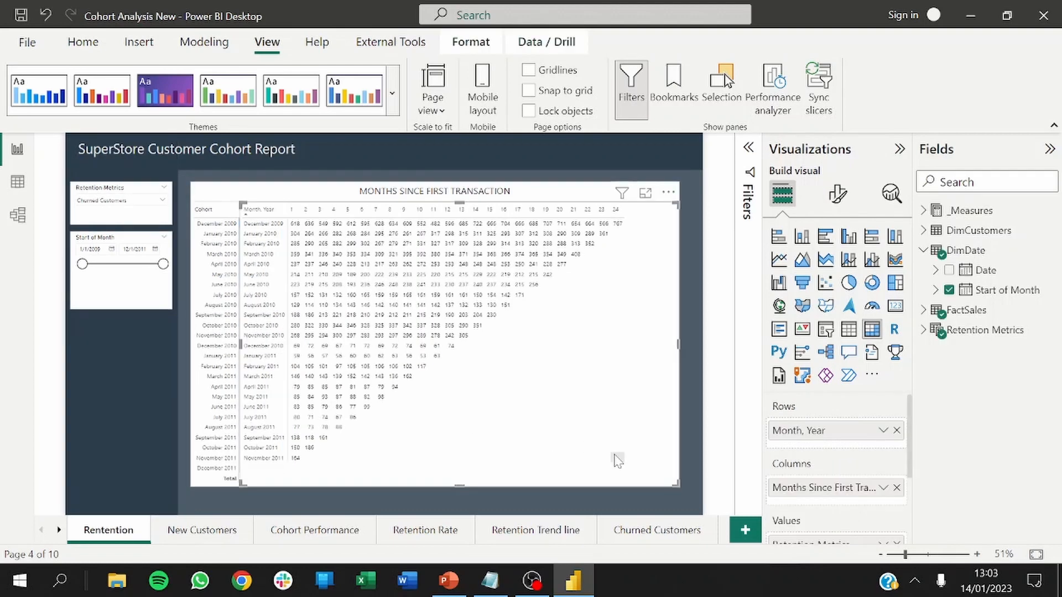
{"action": "left_click", "coordinate": [837, 194]}
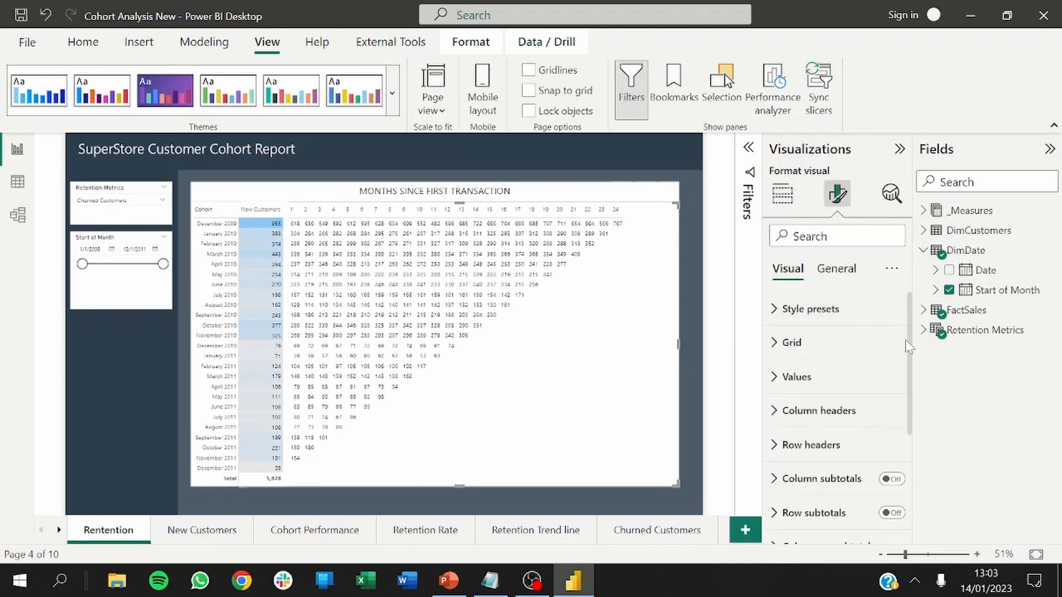
{"action": "scroll", "coordinate": [896, 387], "scroll_direction": "down", "scroll_amount": 5}
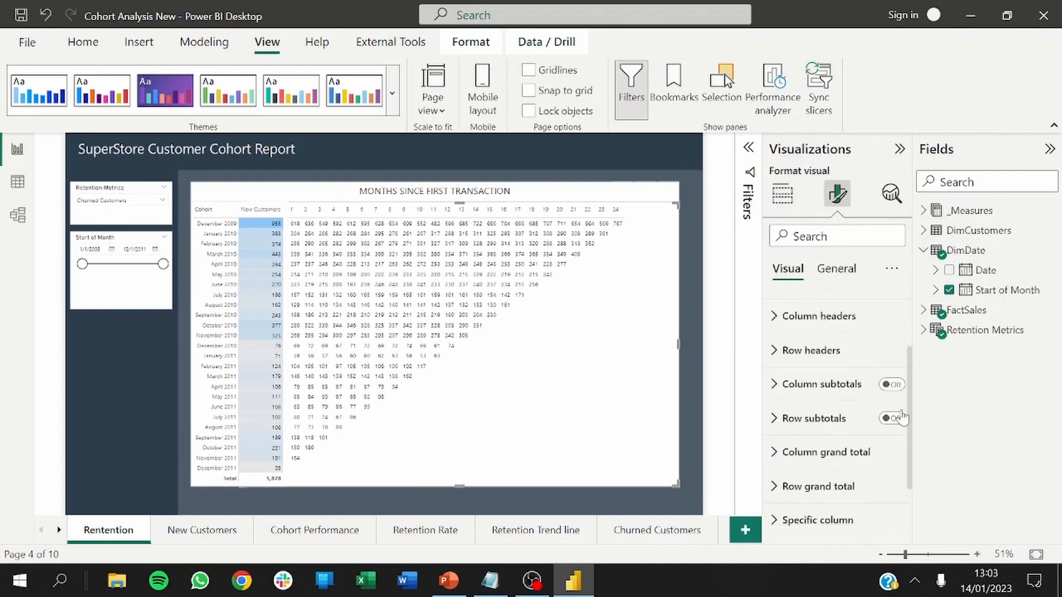
{"action": "left_click", "coordinate": [786, 425]}
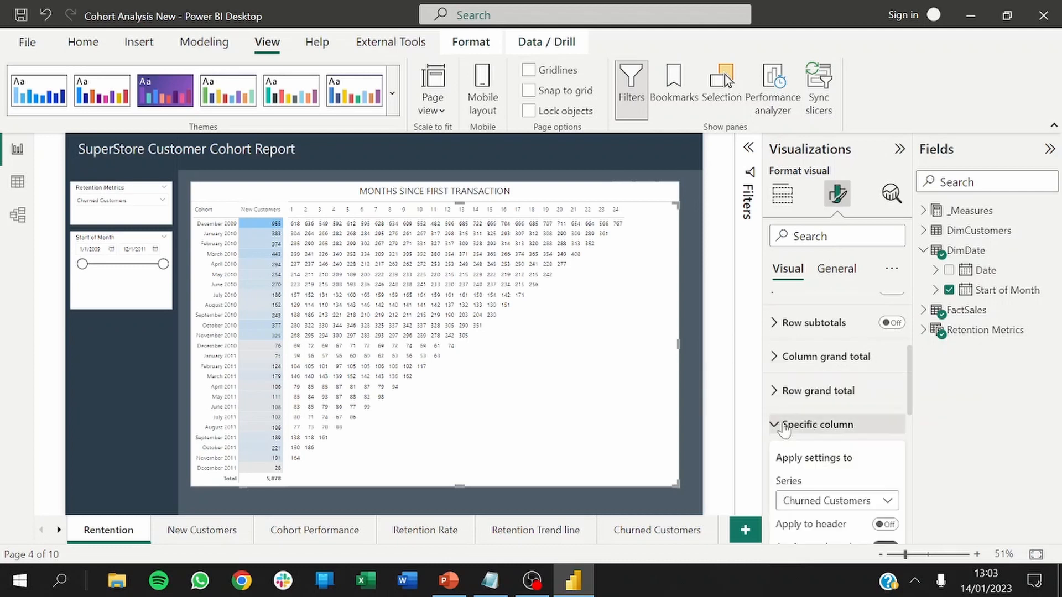
{"action": "left_click", "coordinate": [791, 426]}
{"action": "left_click", "coordinate": [855, 458]}
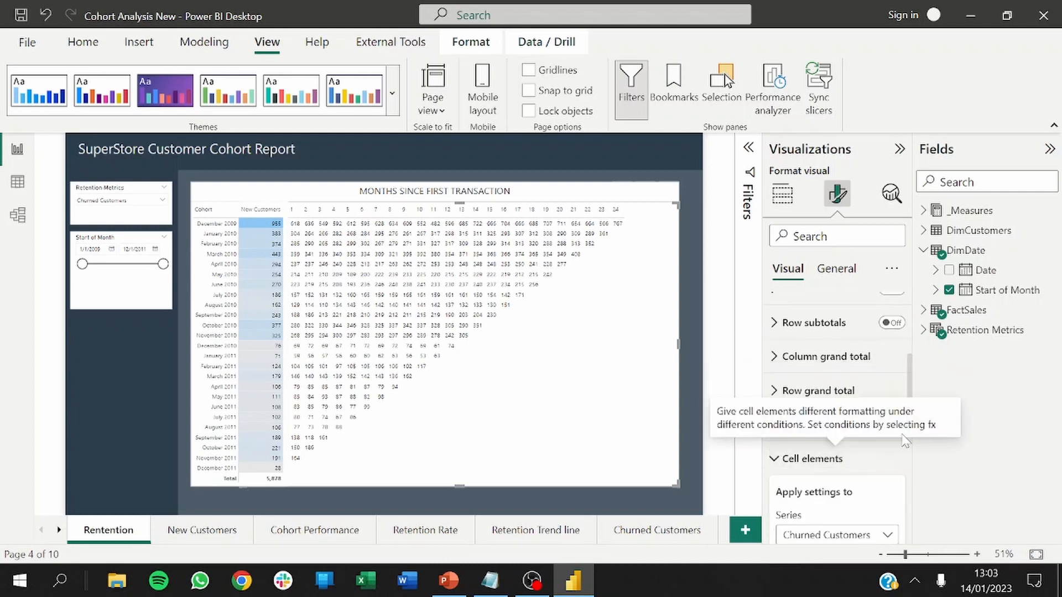
{"action": "left_click_drag", "start_coordinate": [910, 389], "coordinate": [911, 462]}
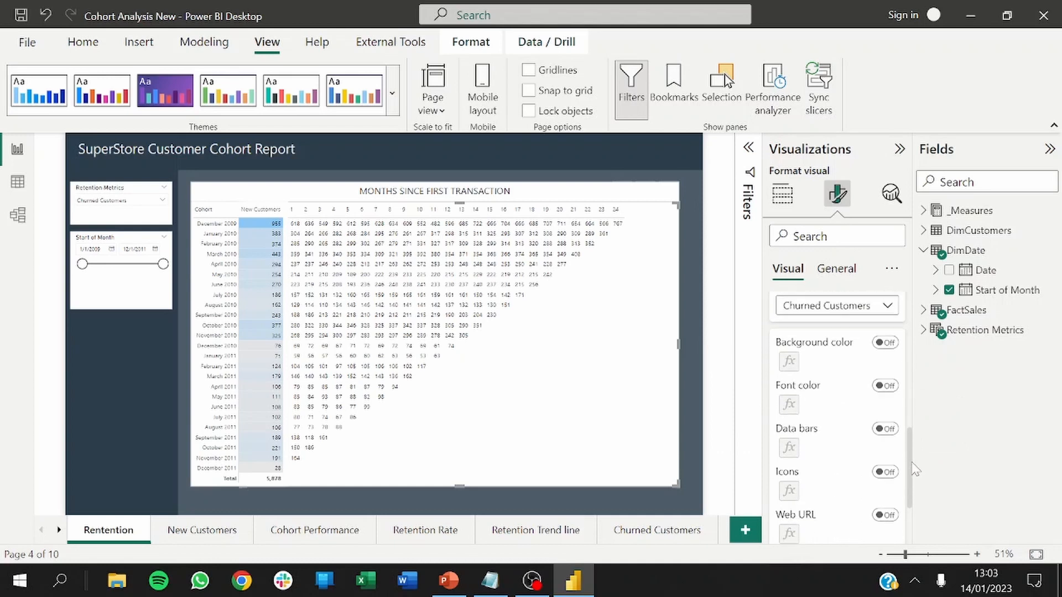
{"action": "left_click", "coordinate": [884, 343]}
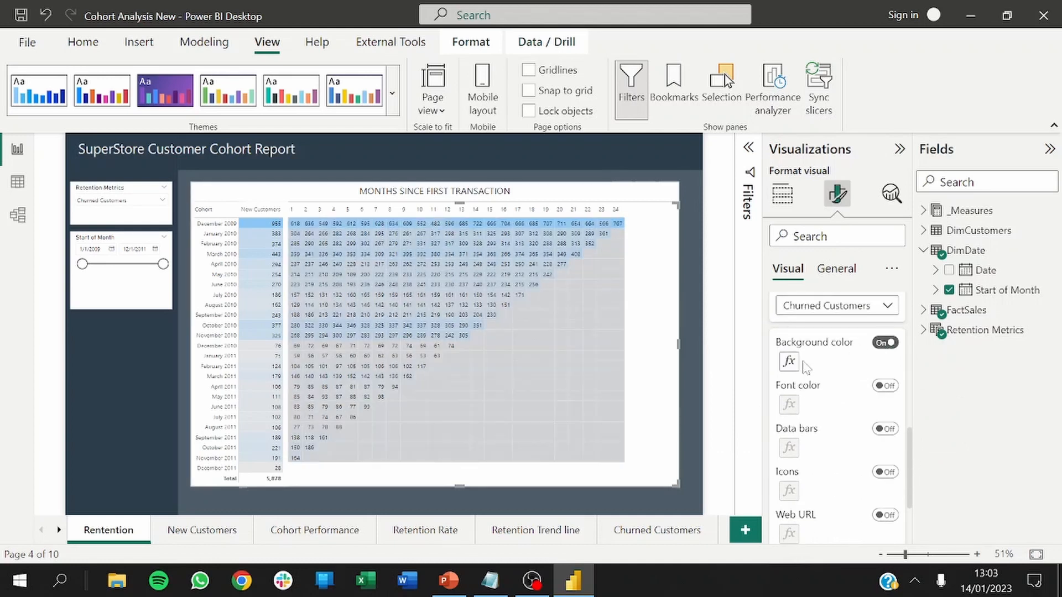
Set the Churned Customers background gradient to leave empty values unformatted with the Don't format option.
{"action": "left_click", "coordinate": [789, 362]}
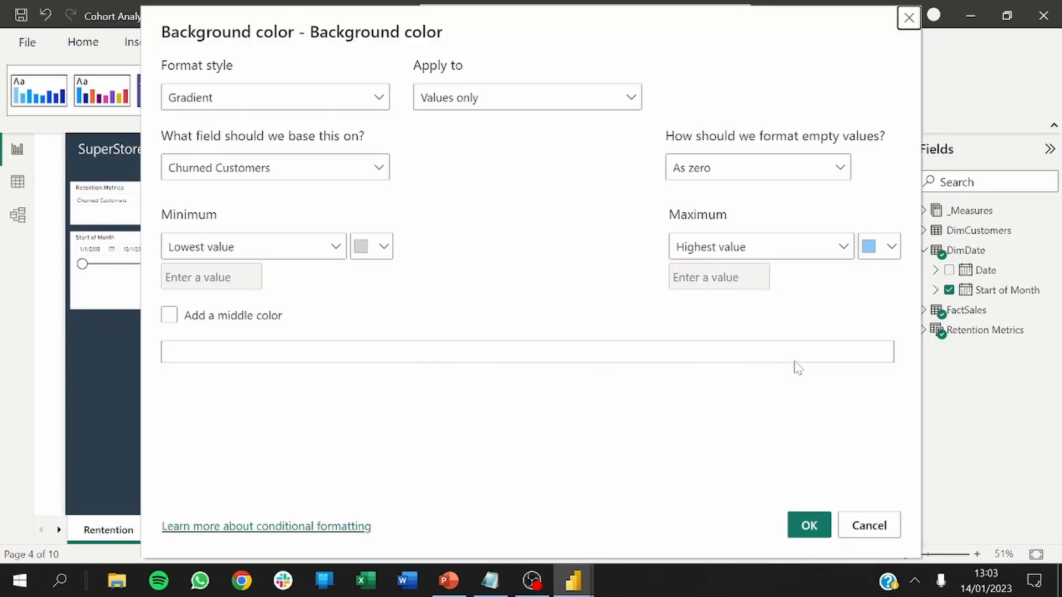
{"action": "left_click", "coordinate": [363, 248]}
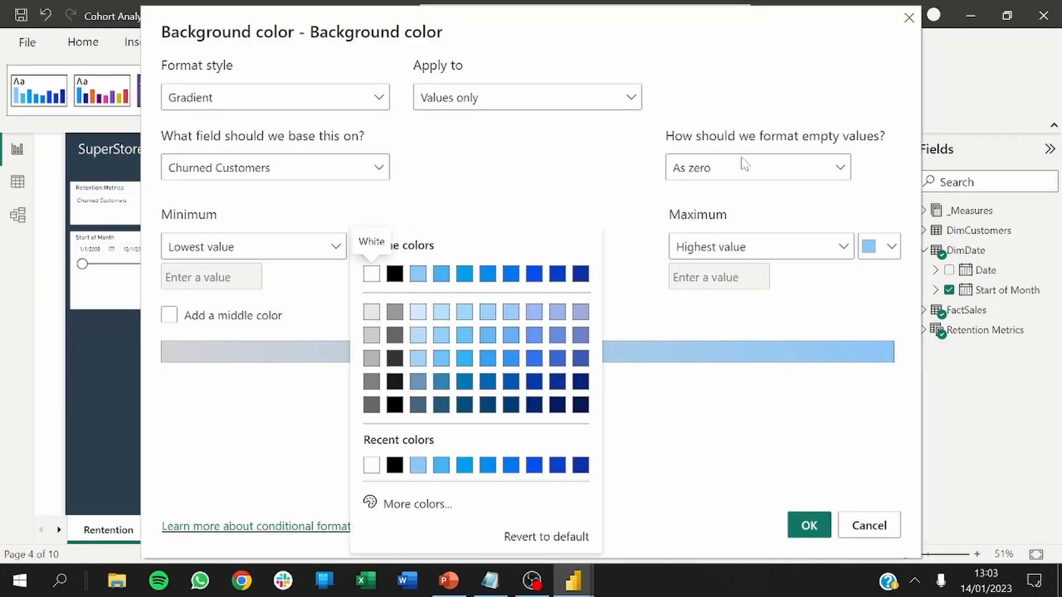
{"action": "left_click", "coordinate": [738, 172]}
{"action": "left_click", "coordinate": [735, 171]}
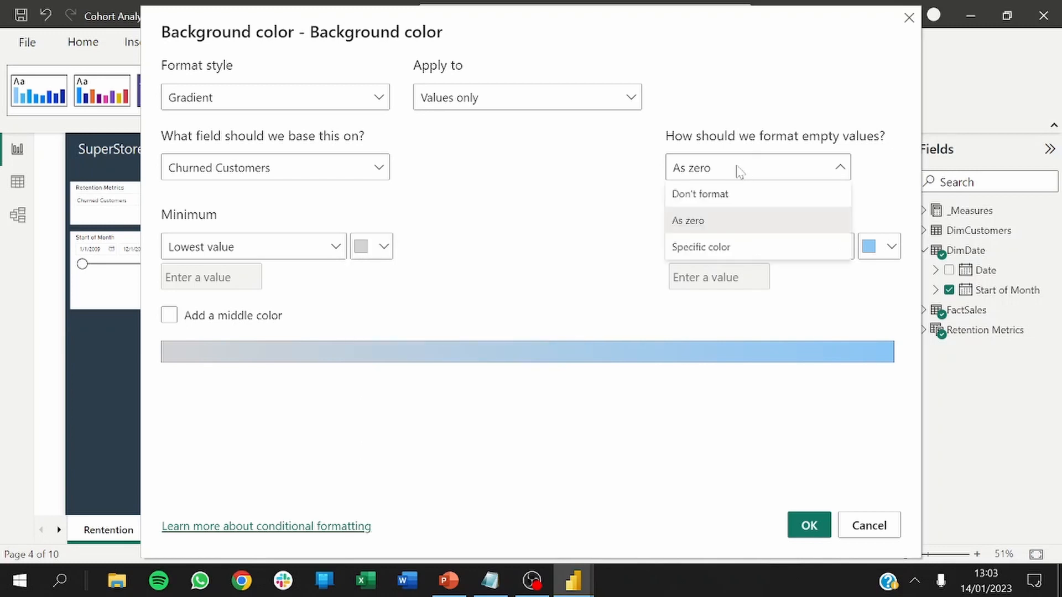
{"action": "left_click", "coordinate": [691, 194]}
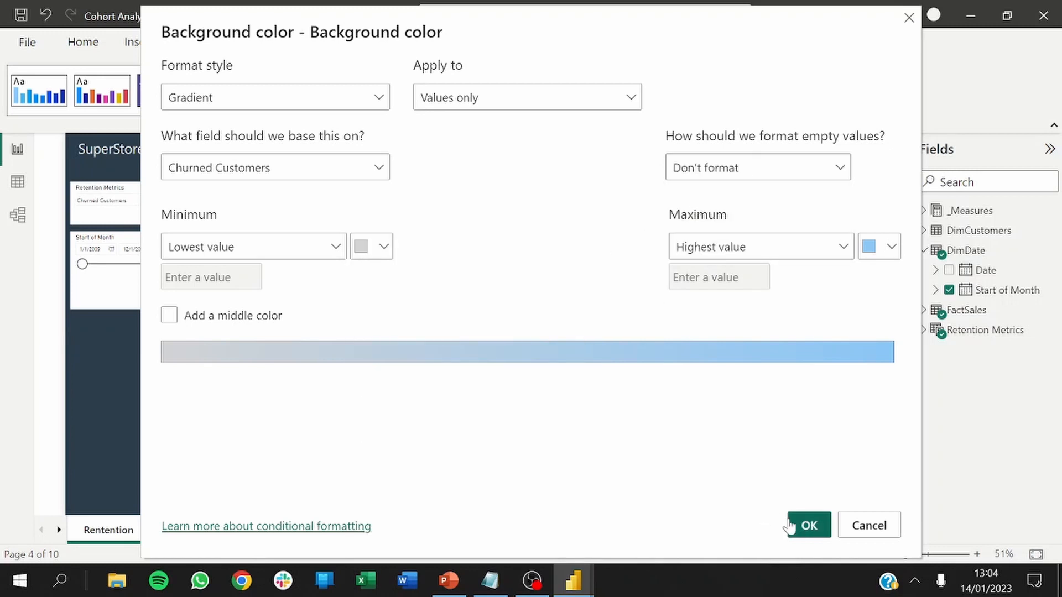
{"action": "left_click", "coordinate": [807, 526]}
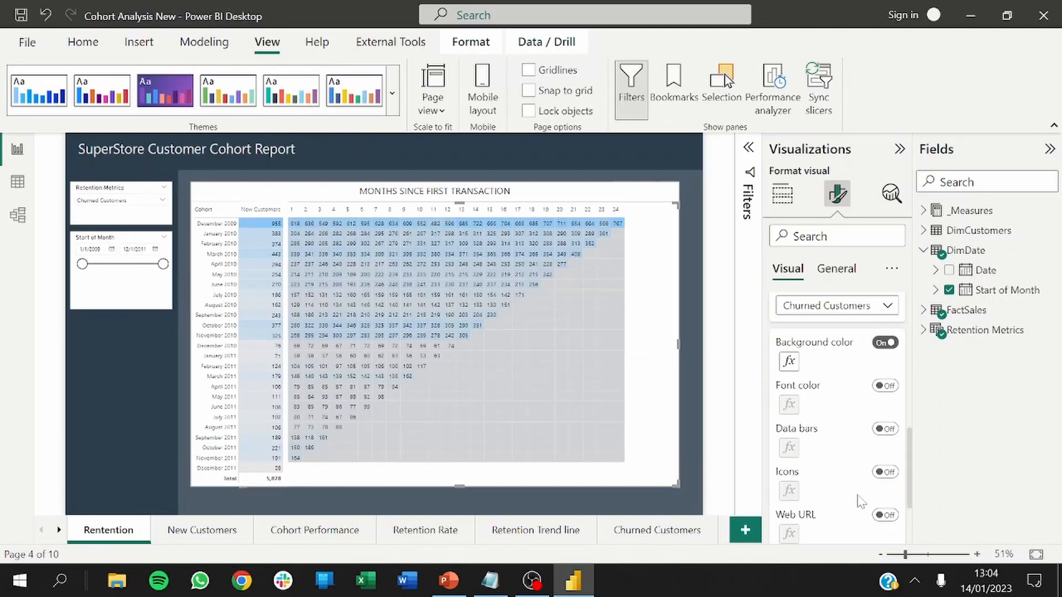
Switch the Retention Metrics slicer to Churn Rate and turn on background color for that series in the matrix.
{"action": "left_click", "coordinate": [132, 201]}
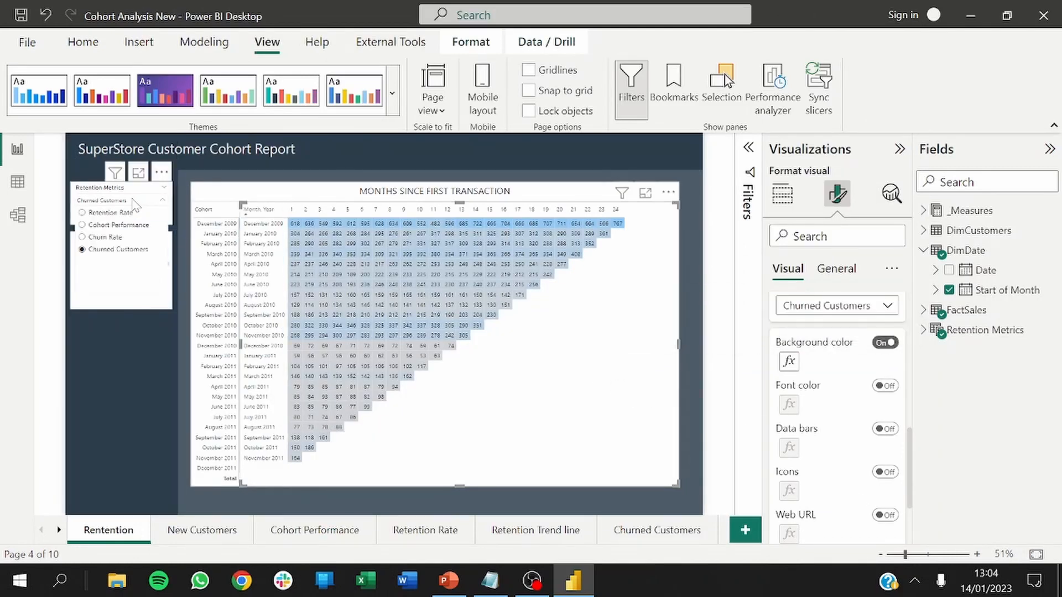
{"action": "left_click", "coordinate": [95, 237]}
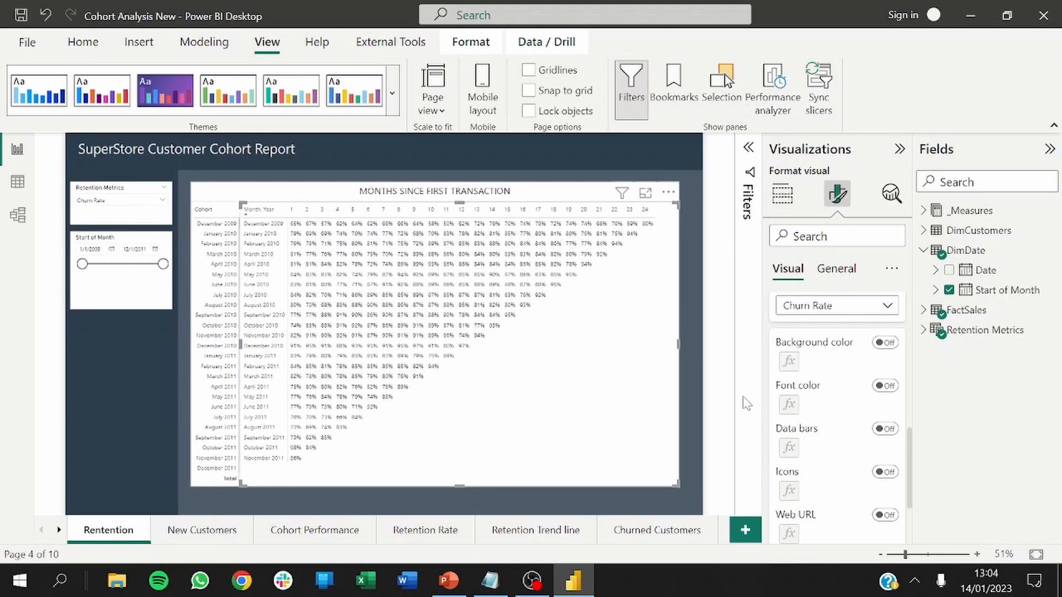
{"action": "left_click", "coordinate": [886, 343]}
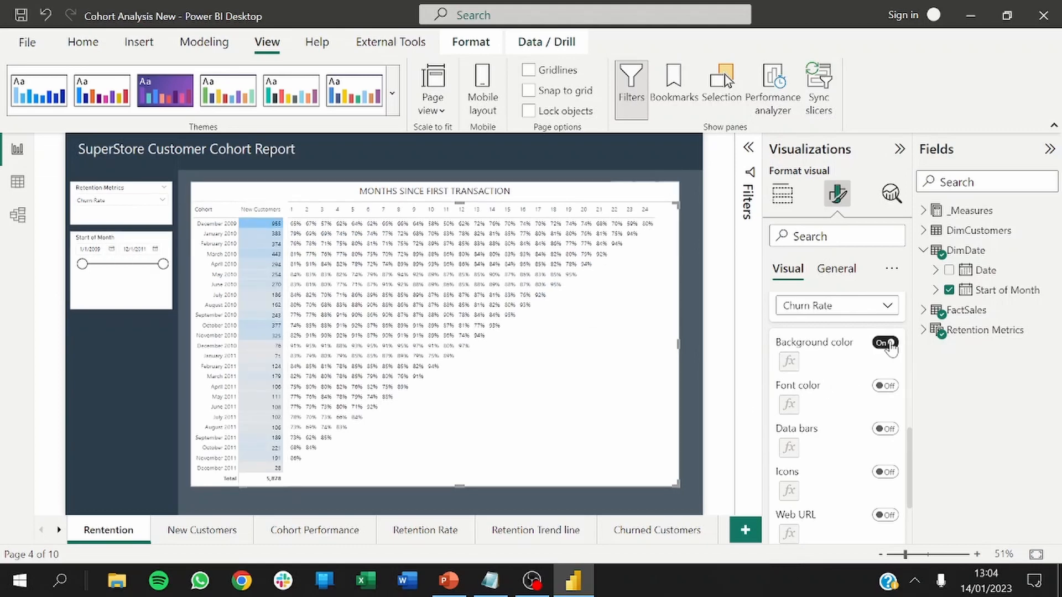
{"action": "left_click", "coordinate": [888, 308]}
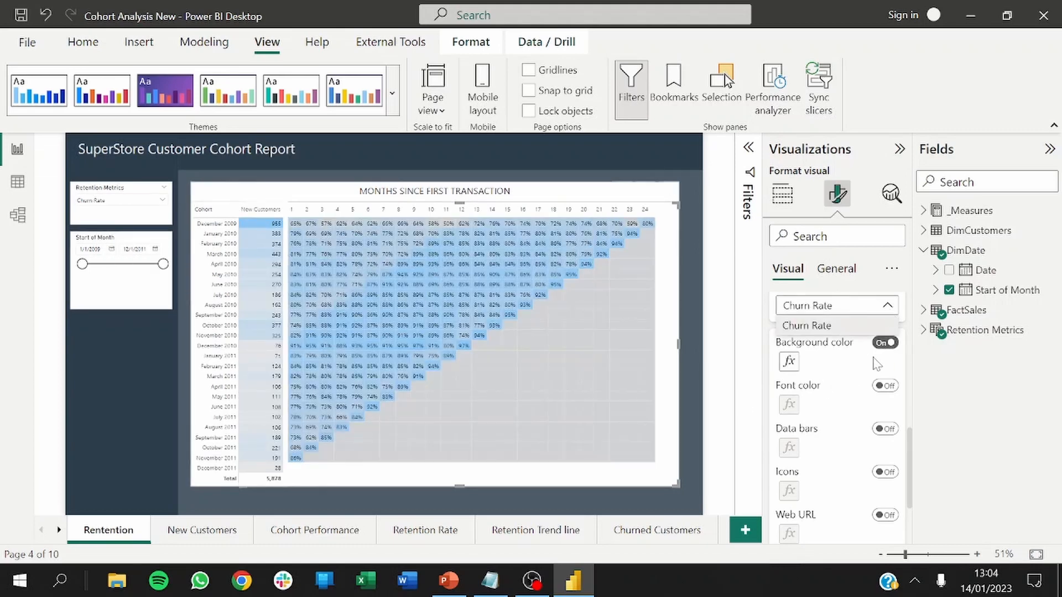
Set the Churn Rate background gradient's empty-value handling to Don't format, then deselect the matrix.
{"action": "left_click", "coordinate": [790, 362]}
{"action": "left_click", "coordinate": [791, 362]}
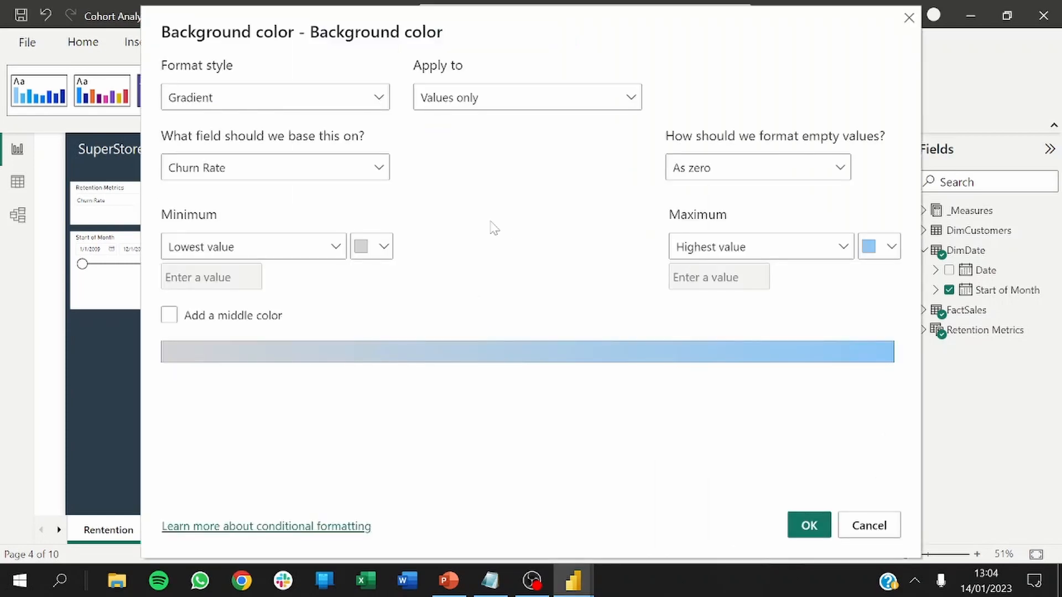
{"action": "left_click", "coordinate": [741, 167]}
{"action": "left_click", "coordinate": [702, 195]}
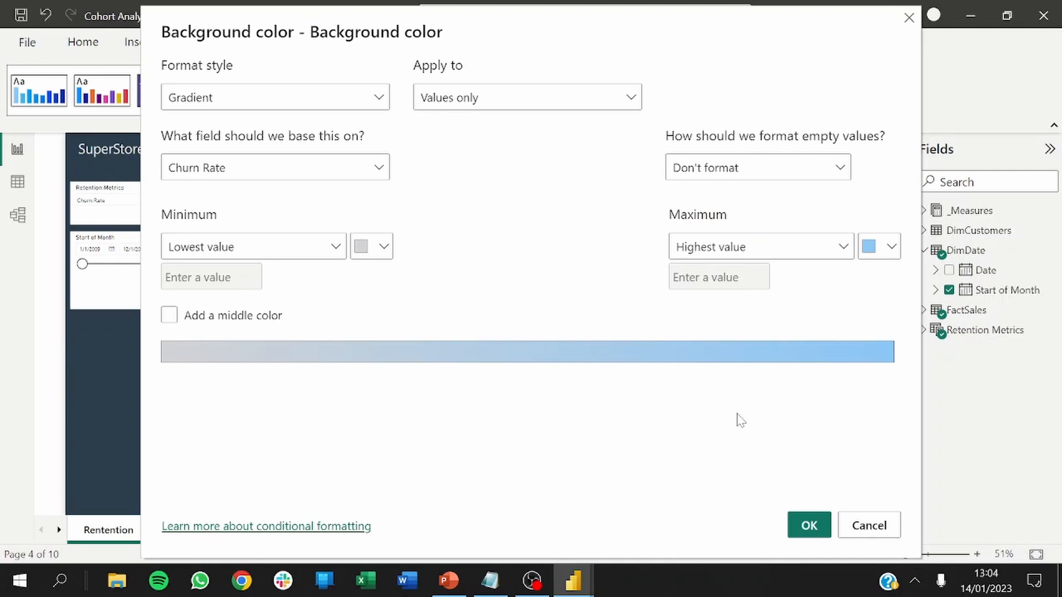
{"action": "left_click", "coordinate": [809, 523]}
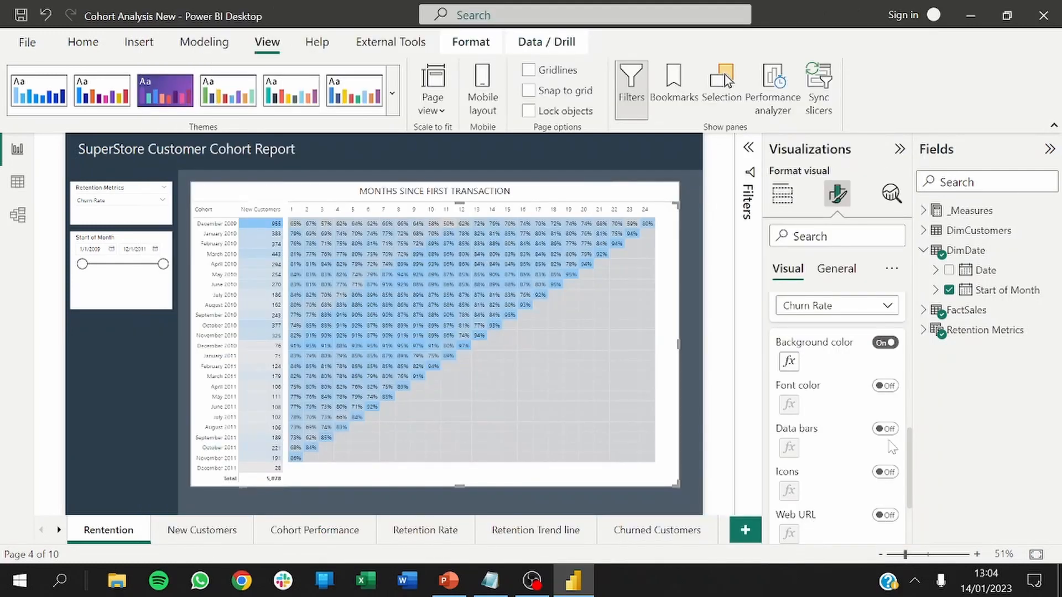
{"action": "left_click", "coordinate": [691, 263]}
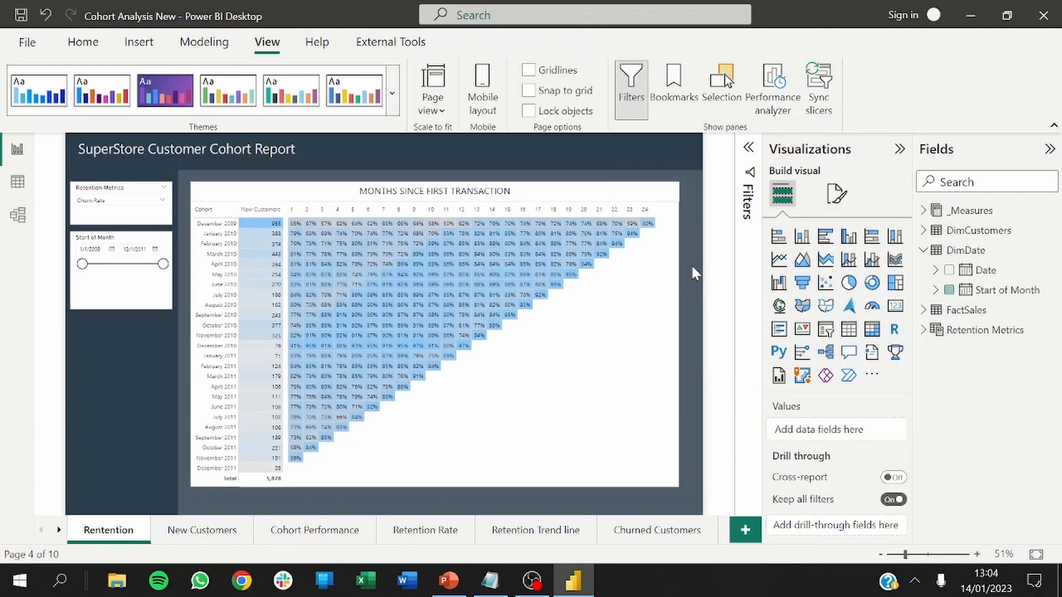
Switch the Retention Metrics slicer to Cohort Performance and finish on Retention Rate.
{"action": "left_click", "coordinate": [126, 202]}
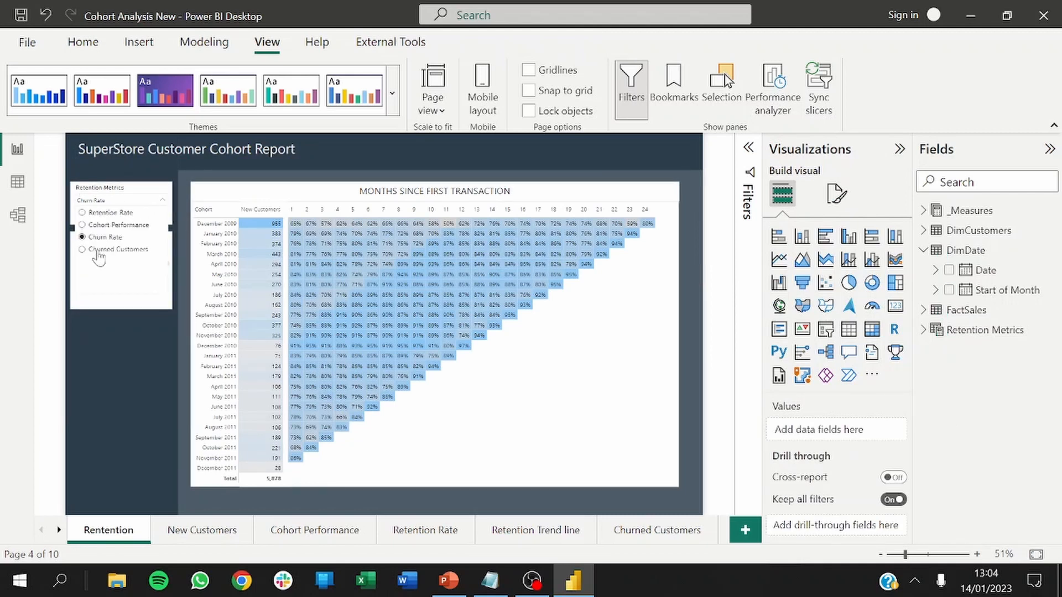
{"action": "left_click", "coordinate": [105, 225]}
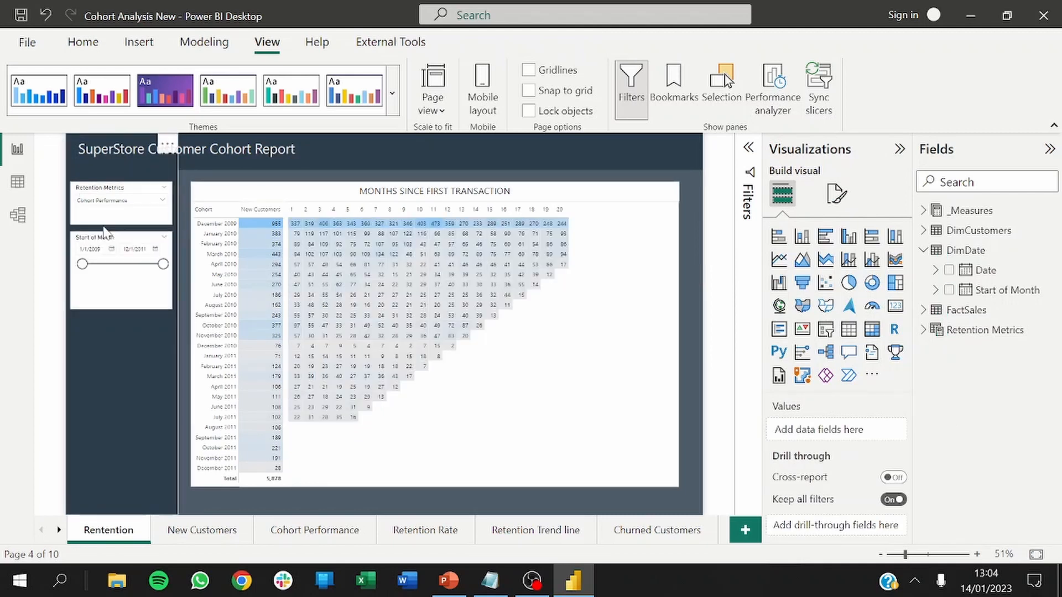
{"action": "left_click", "coordinate": [105, 201]}
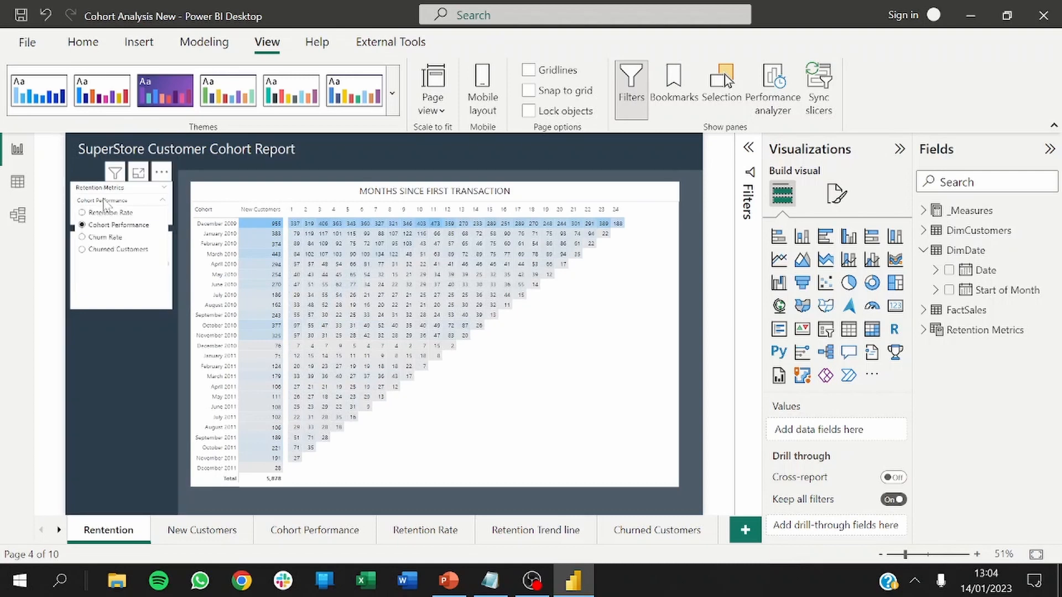
{"action": "left_click", "coordinate": [106, 213]}
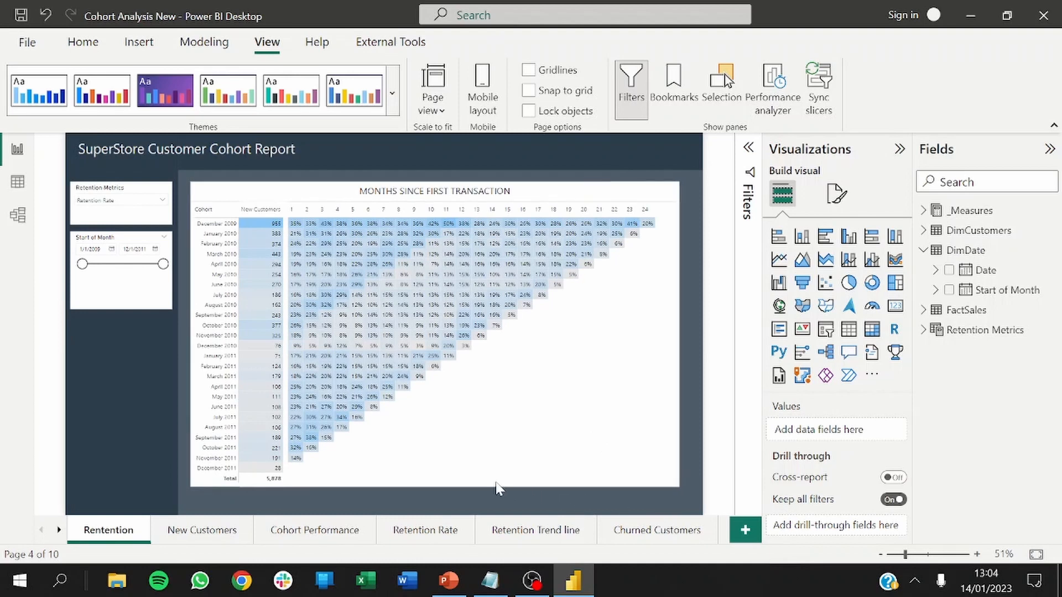
Shift the cohort matrix slightly to the right, keeping its vertical position on the page.
{"action": "left_click_drag", "start_coordinate": [501, 489], "coordinate": [503, 490]}
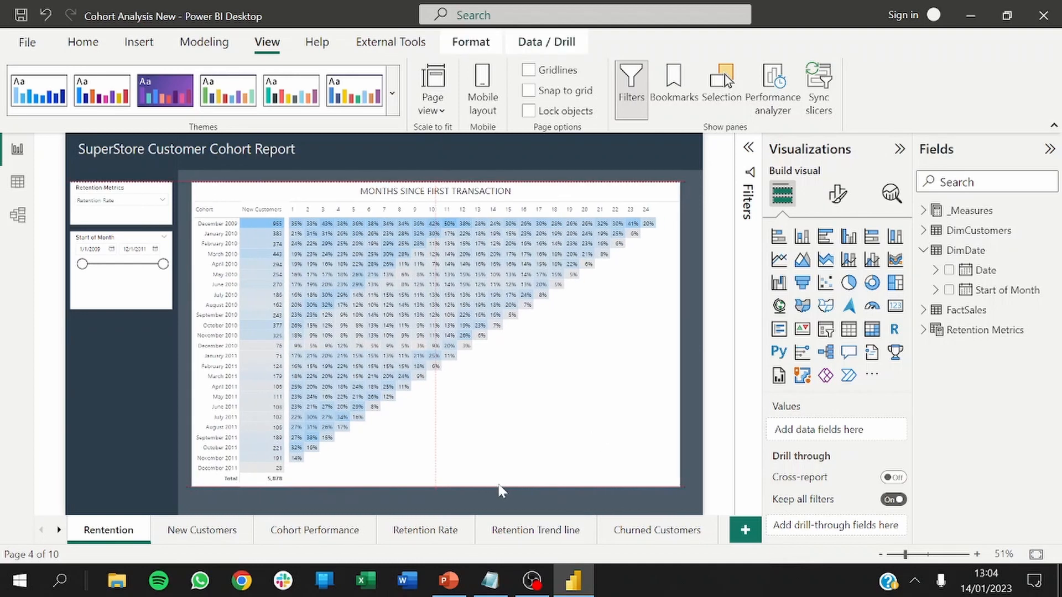
{"action": "left_click", "coordinate": [465, 501]}
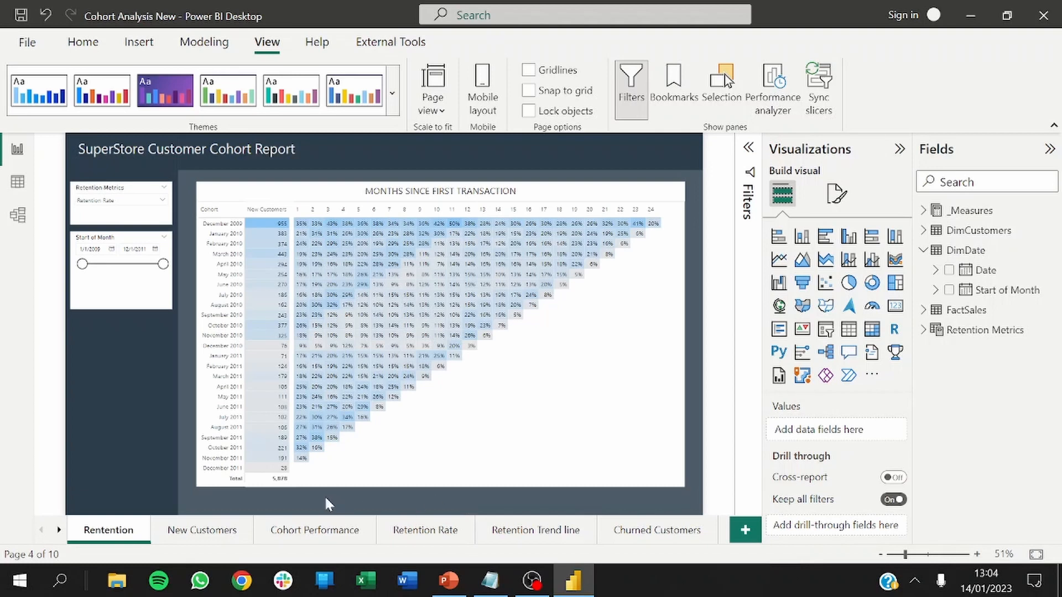
Set the font size of both the values and the header of the Retention Metrics slicer to 14.
{"action": "left_click", "coordinate": [137, 304]}
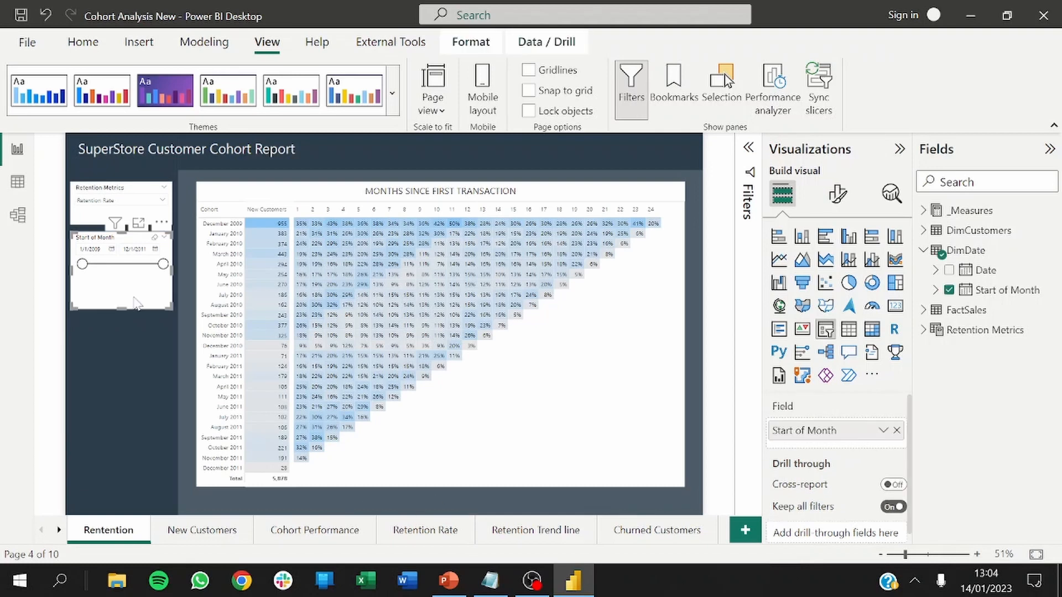
{"action": "left_click", "coordinate": [81, 220]}
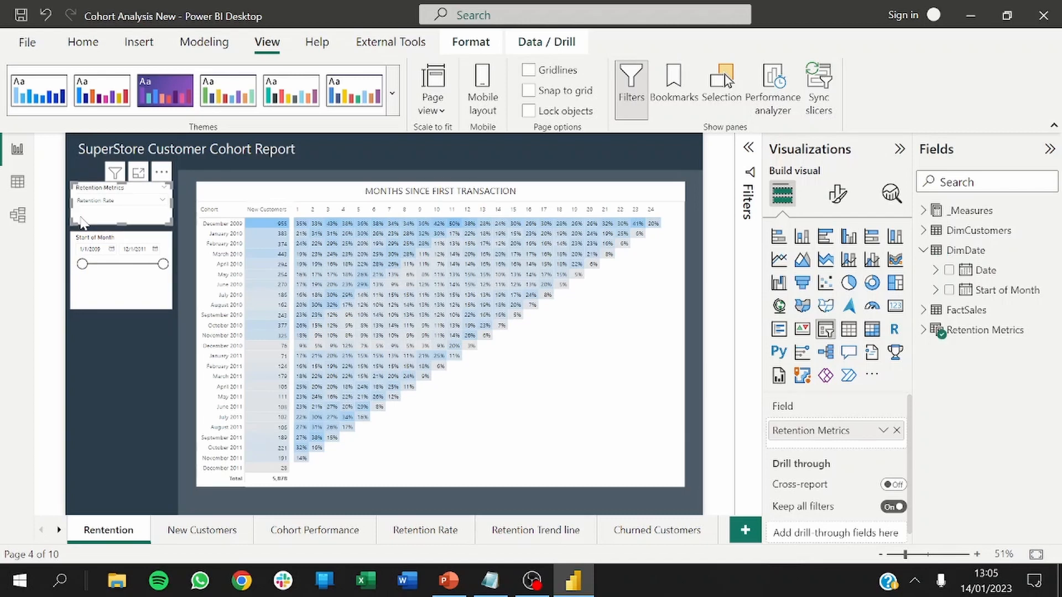
{"action": "left_click", "coordinate": [838, 206]}
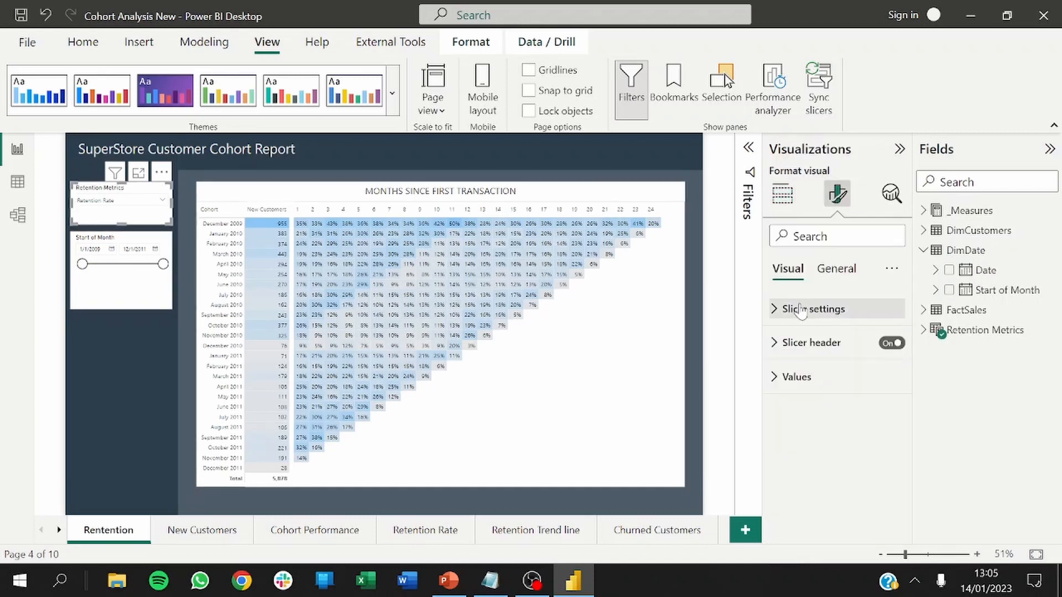
{"action": "left_click", "coordinate": [793, 383]}
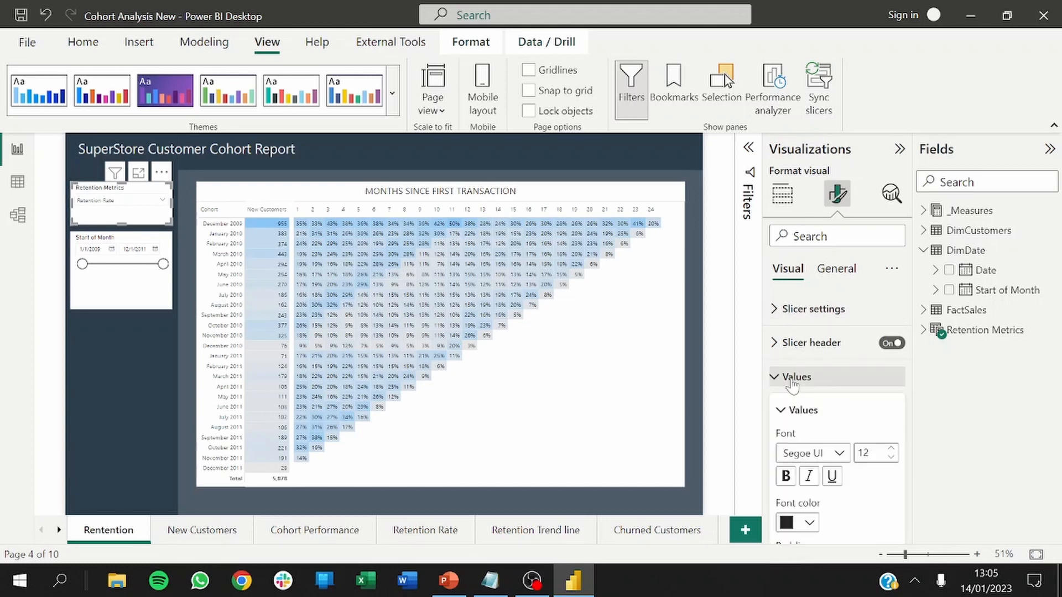
{"action": "type", "text": "1"}
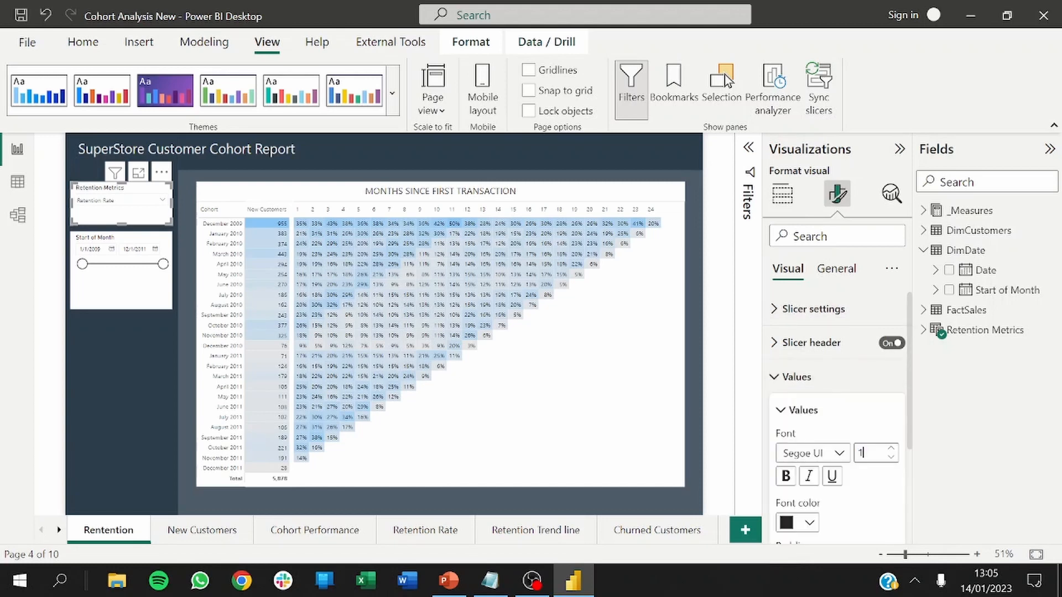
{"action": "type", "text": "4"}
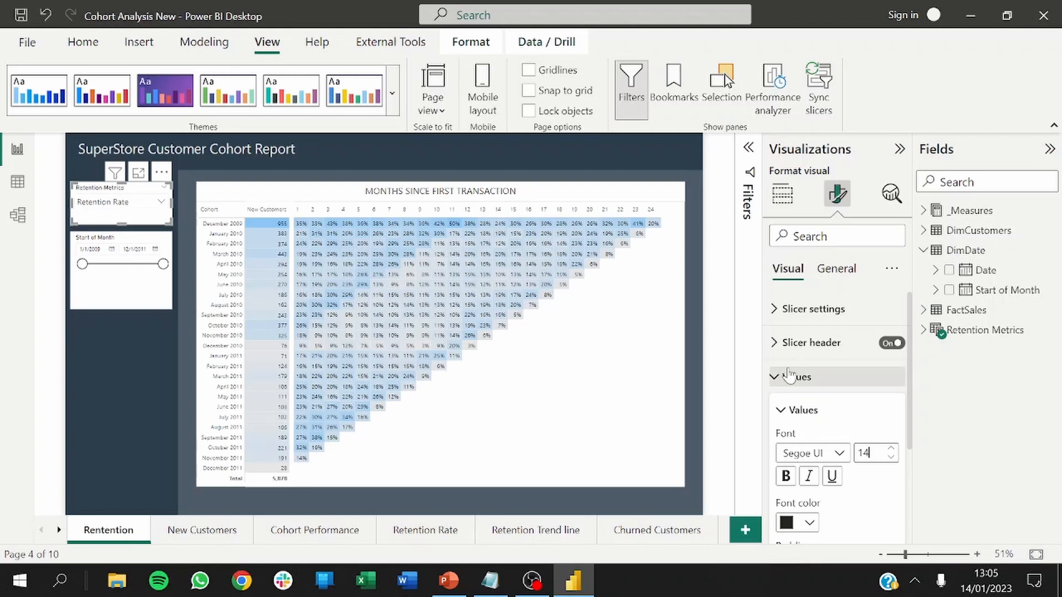
{"action": "left_click", "coordinate": [774, 344]}
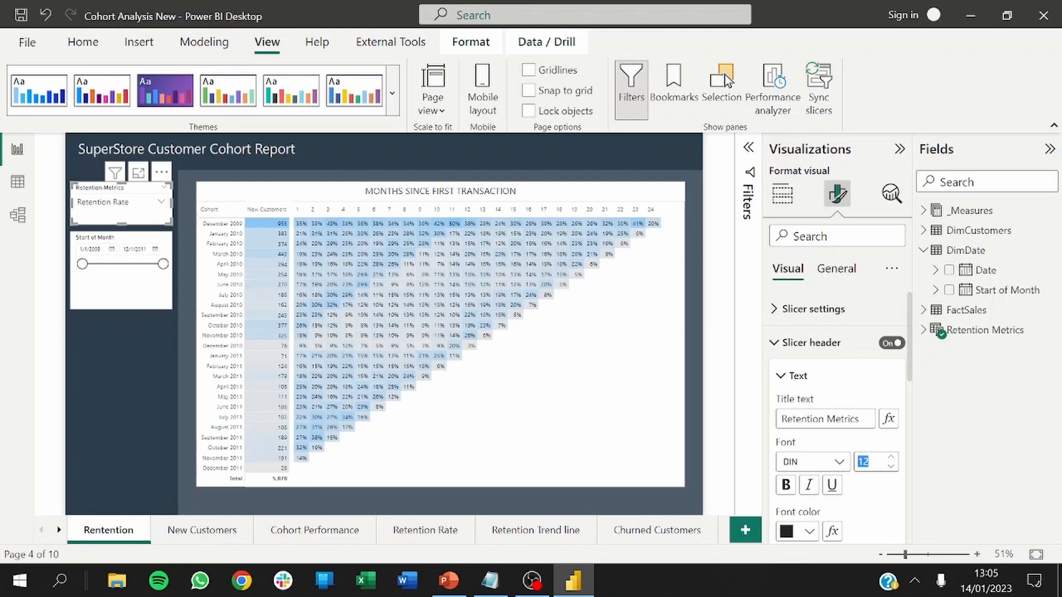
{"action": "type", "text": "4"}
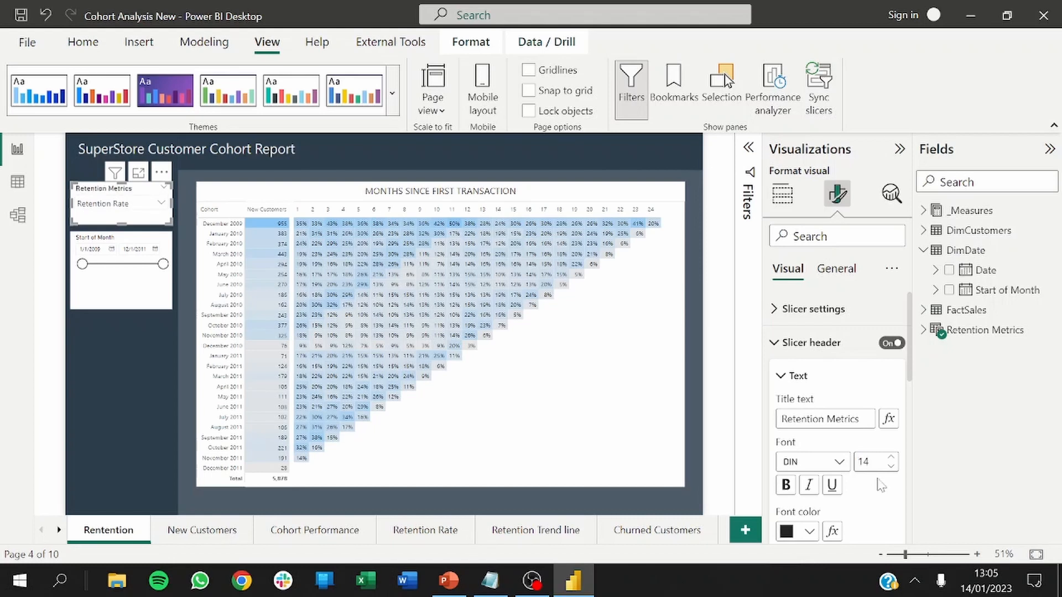
Set the Start of Month slicer's header font size to 14 and its values font size to 10.
{"action": "left_click", "coordinate": [107, 306]}
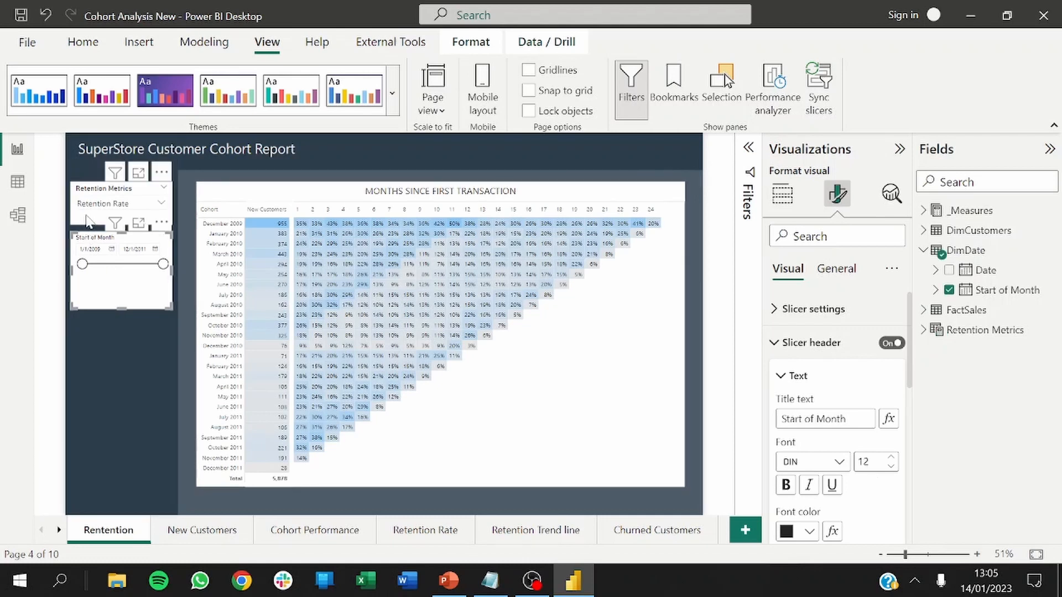
{"action": "left_click", "coordinate": [89, 218]}
{"action": "left_click", "coordinate": [104, 286]}
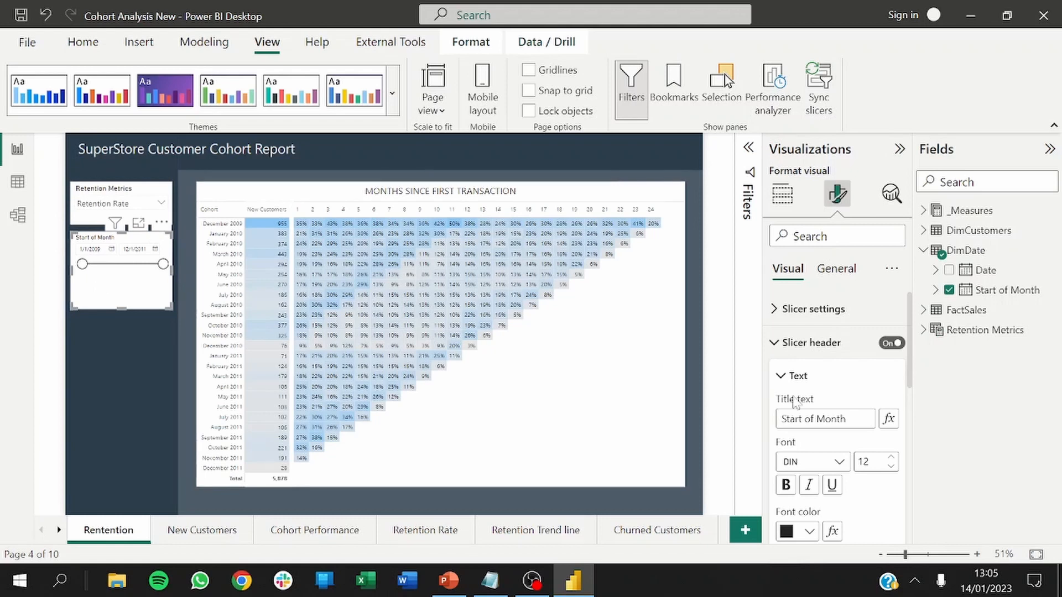
{"action": "type", "text": "1"}
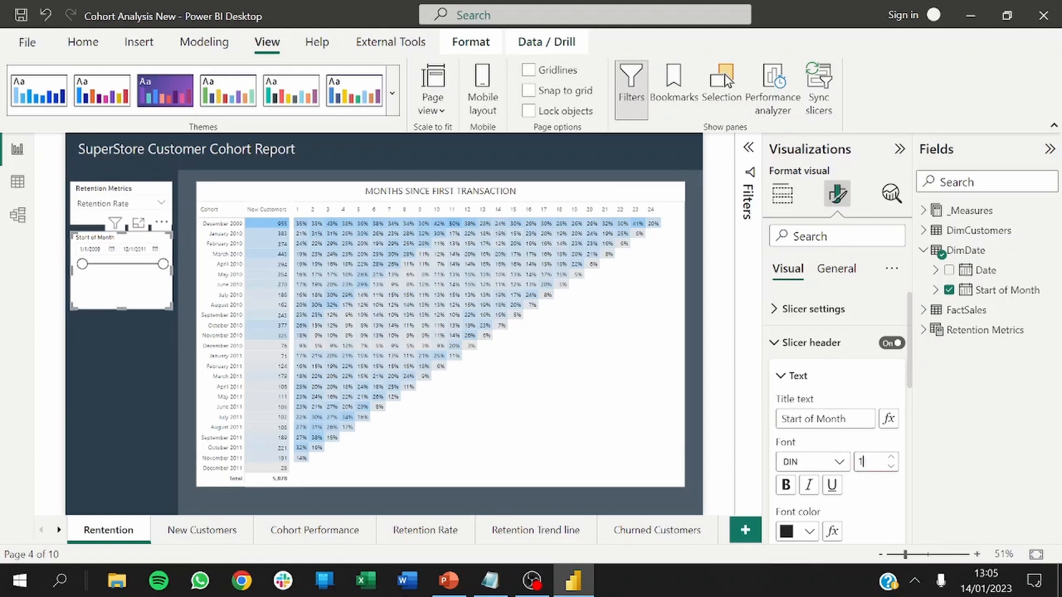
{"action": "type", "text": "4"}
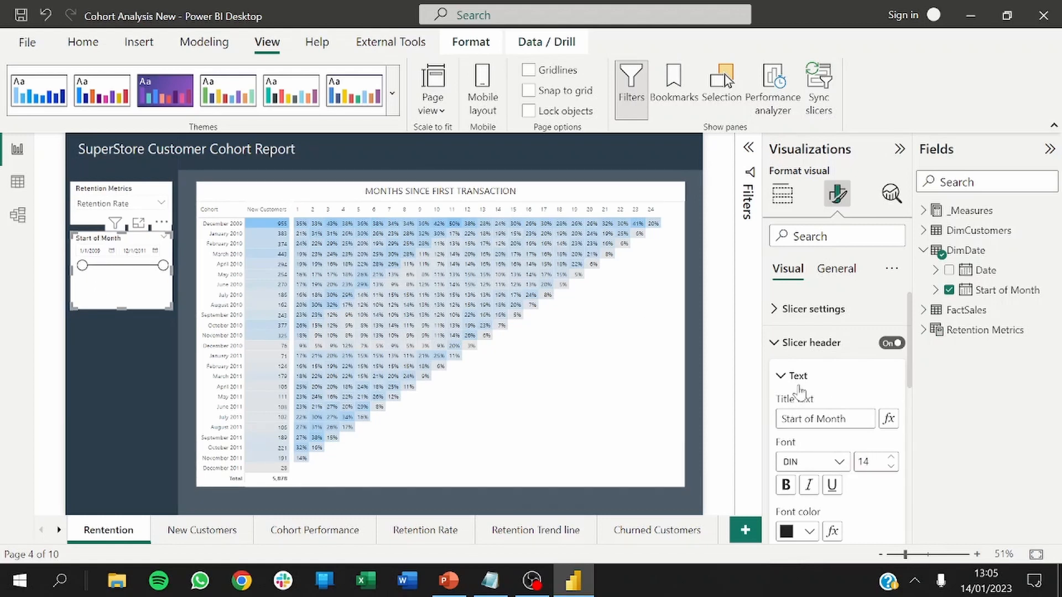
{"action": "left_click", "coordinate": [782, 376]}
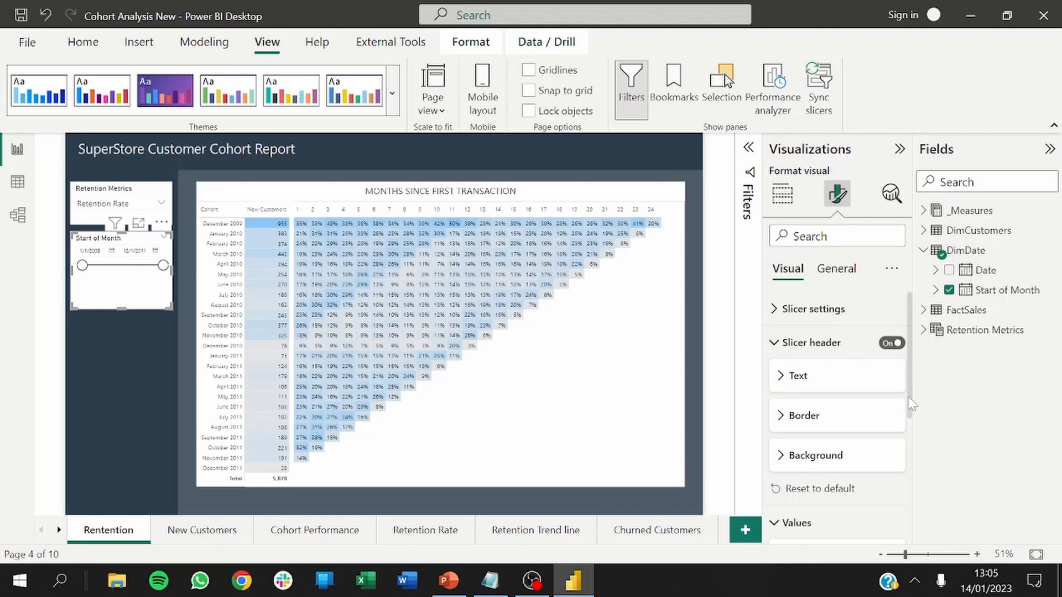
{"action": "scroll", "coordinate": [911, 404], "scroll_direction": "down", "scroll_amount": 3}
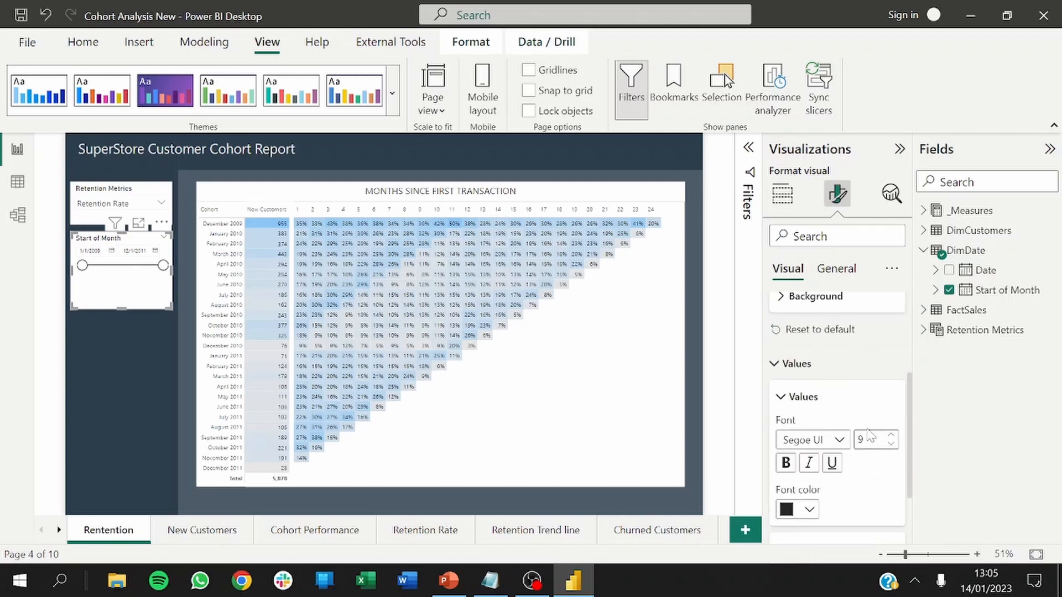
{"action": "left_click", "coordinate": [861, 440]}
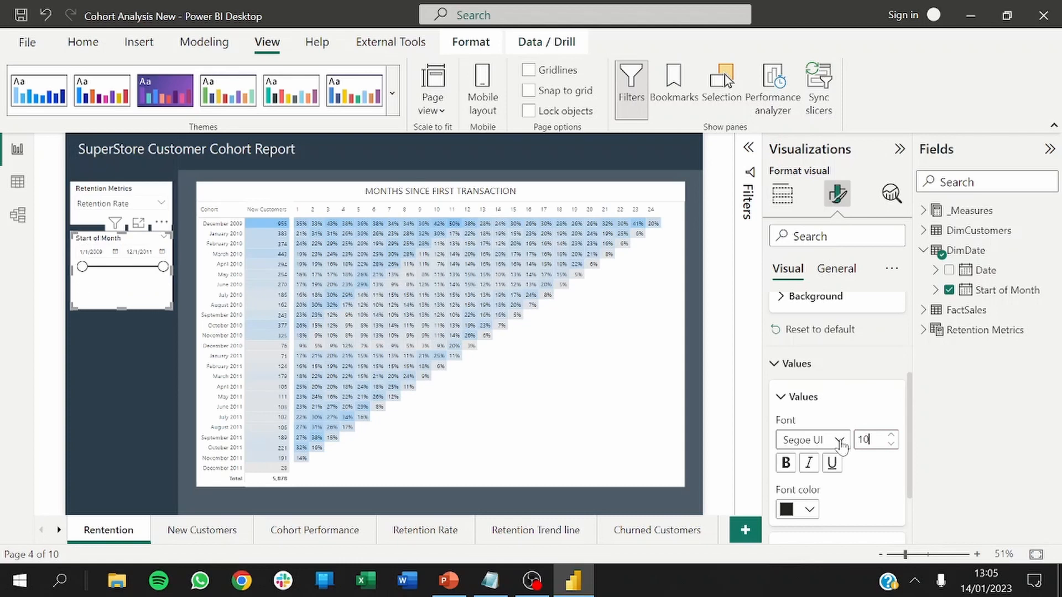
{"action": "left_click", "coordinate": [139, 310]}
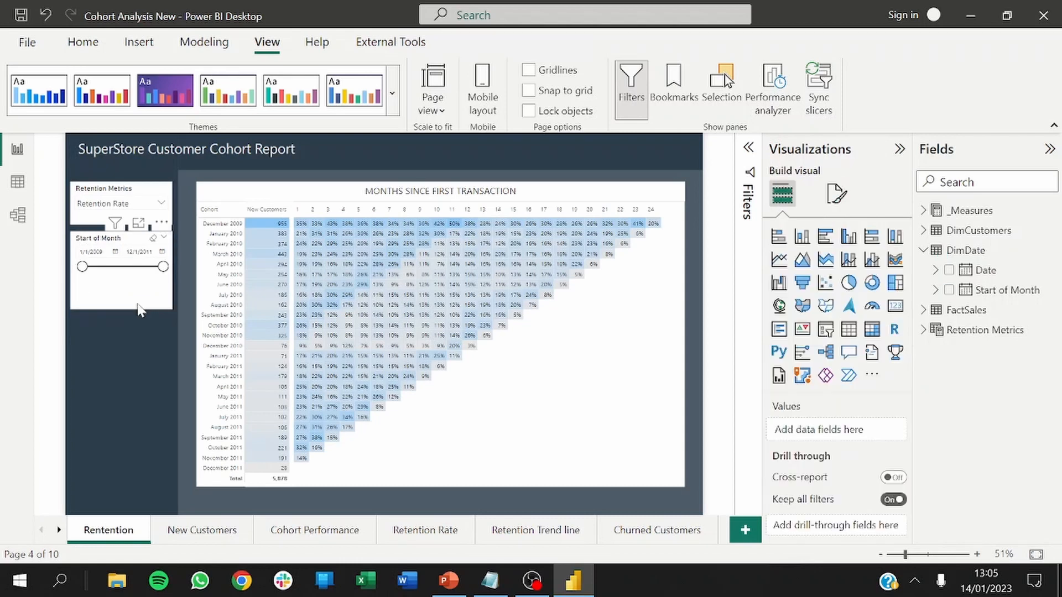
Turn off the background of the Start of Month slicer.
{"action": "left_click", "coordinate": [139, 308]}
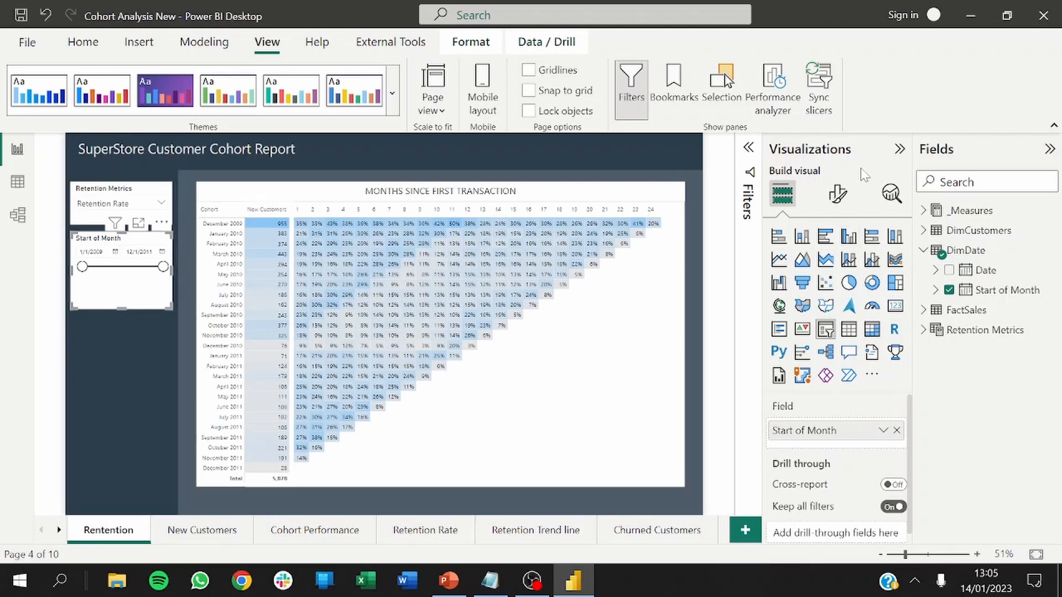
{"action": "left_click", "coordinate": [848, 194]}
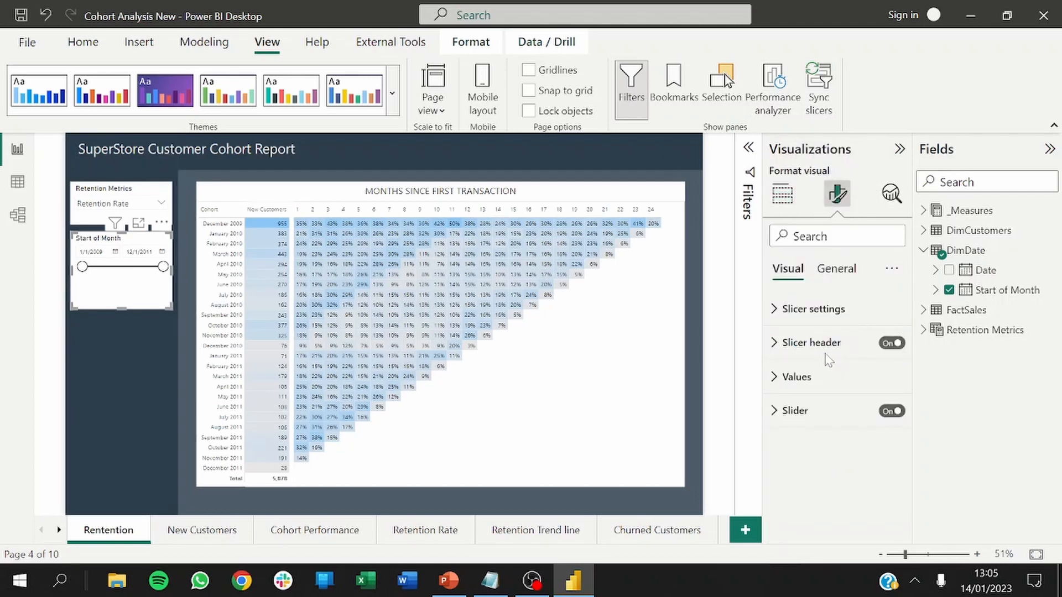
{"action": "left_click", "coordinate": [828, 279]}
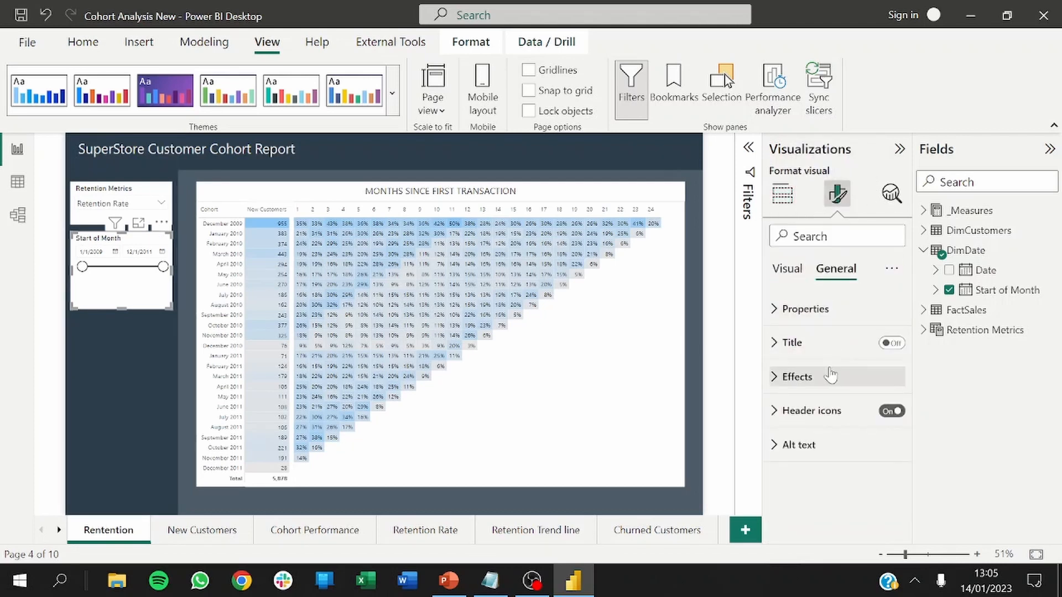
{"action": "left_click", "coordinate": [796, 386]}
{"action": "left_click", "coordinate": [886, 410]}
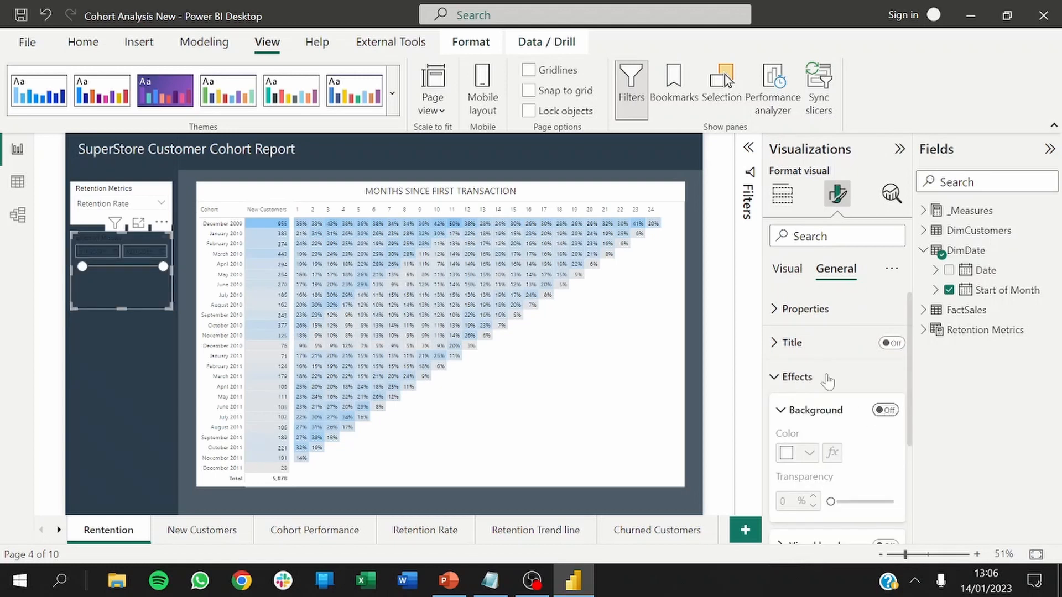
Set the font color of the Start of Month slicer's values to light grey.
{"action": "left_click", "coordinate": [789, 272]}
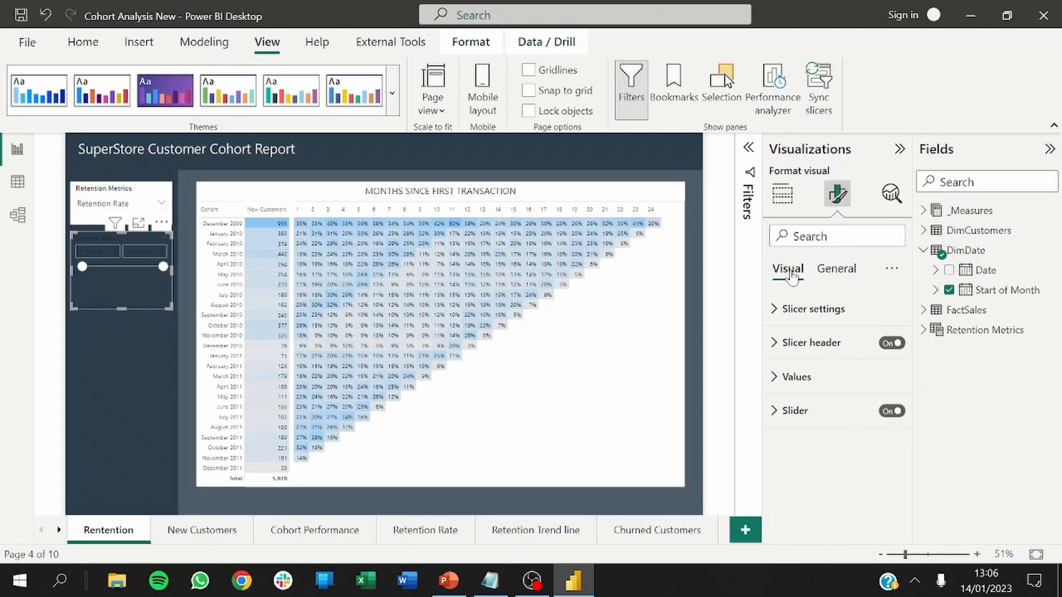
{"action": "left_click", "coordinate": [785, 379]}
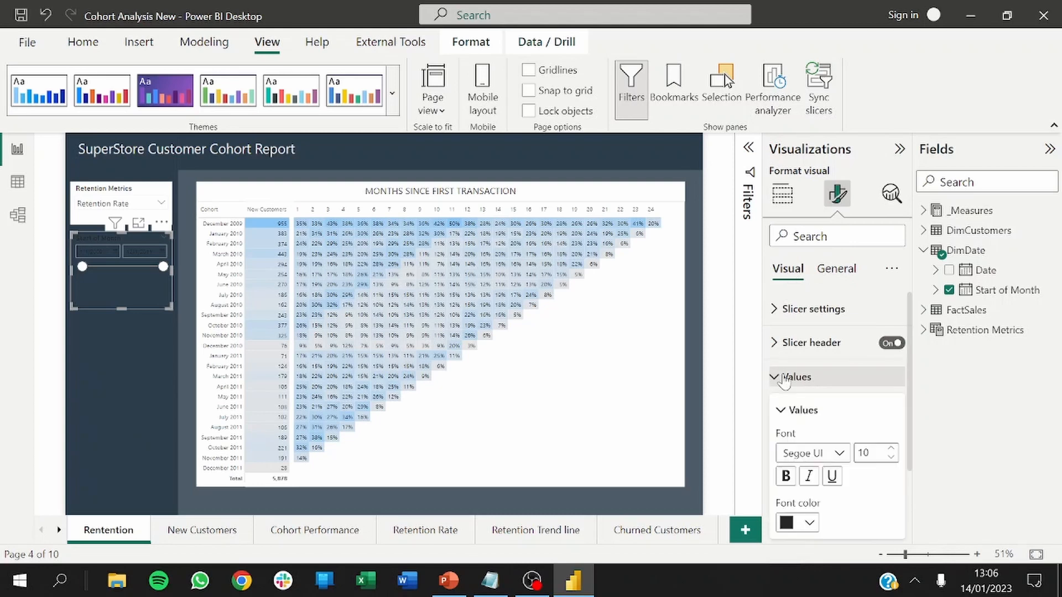
{"action": "left_click", "coordinate": [785, 523]}
{"action": "left_click", "coordinate": [799, 299]}
{"action": "scroll", "coordinate": [912, 375], "scroll_direction": "down", "scroll_amount": 3}
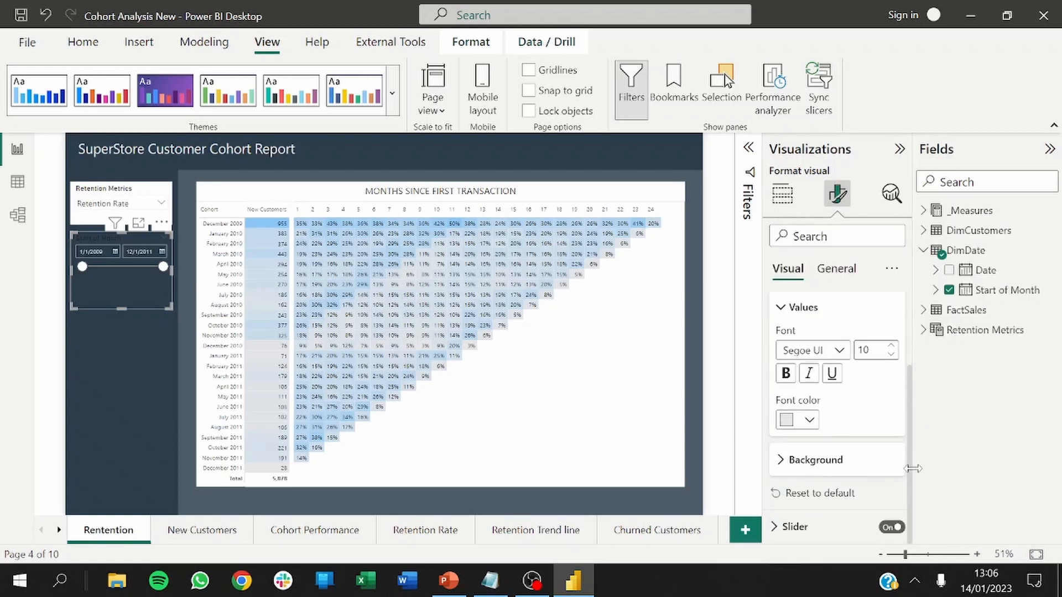
{"action": "scroll", "coordinate": [852, 365], "scroll_direction": "up", "scroll_amount": 3}
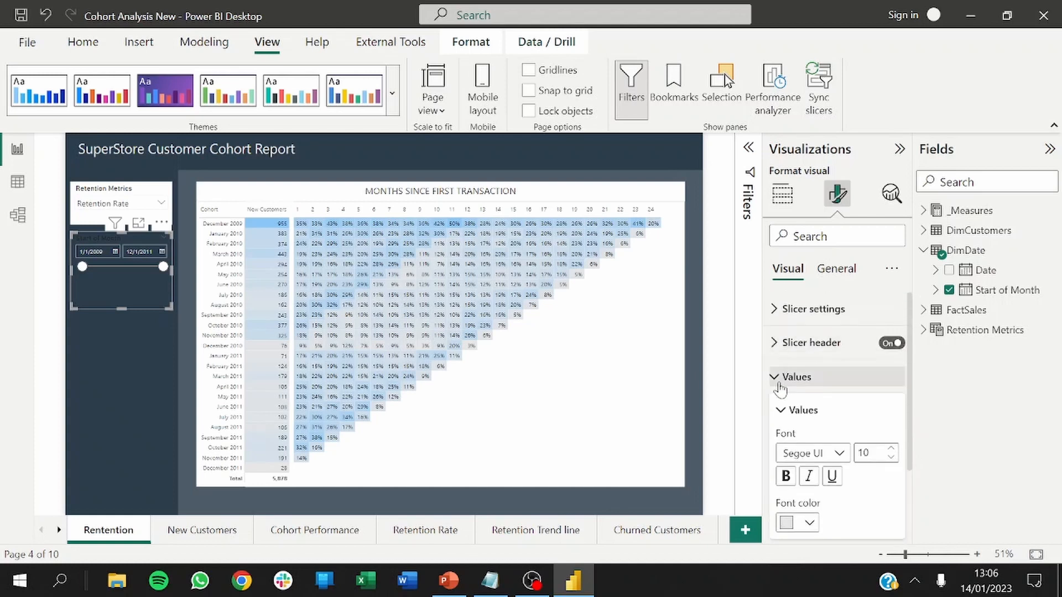
Set the Start of Month slicer's header font color to White, then deselect the slicer.
{"action": "left_click", "coordinate": [779, 378]}
{"action": "left_click", "coordinate": [774, 343]}
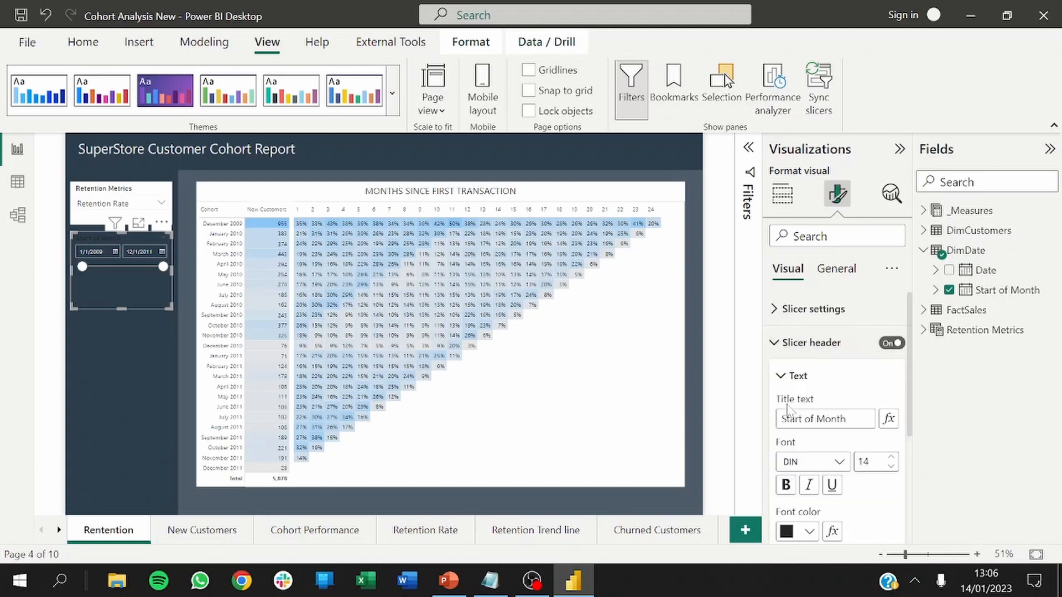
{"action": "left_click", "coordinate": [791, 531]}
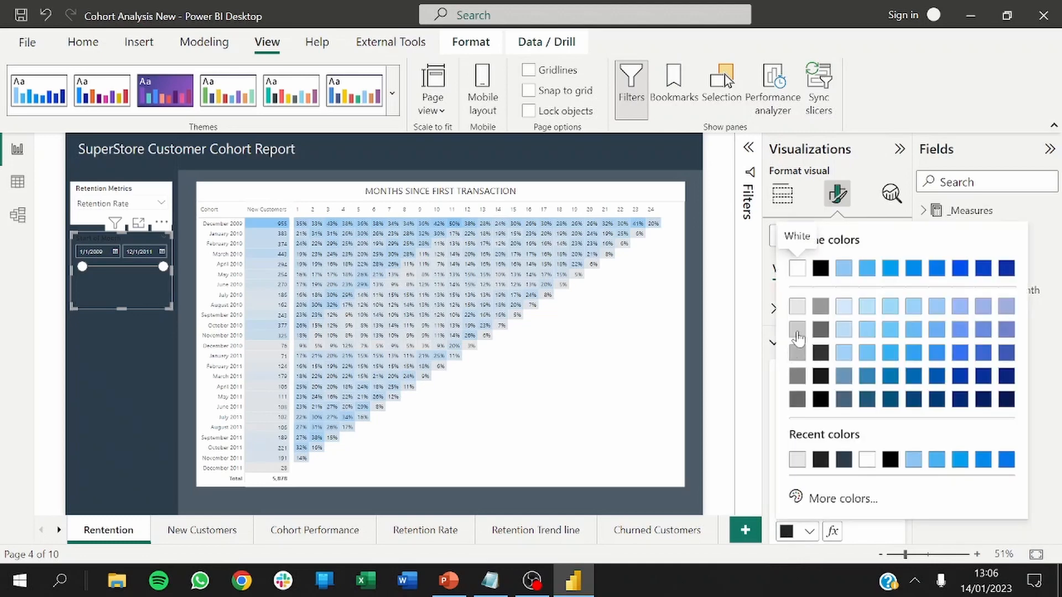
{"action": "left_click", "coordinate": [797, 269]}
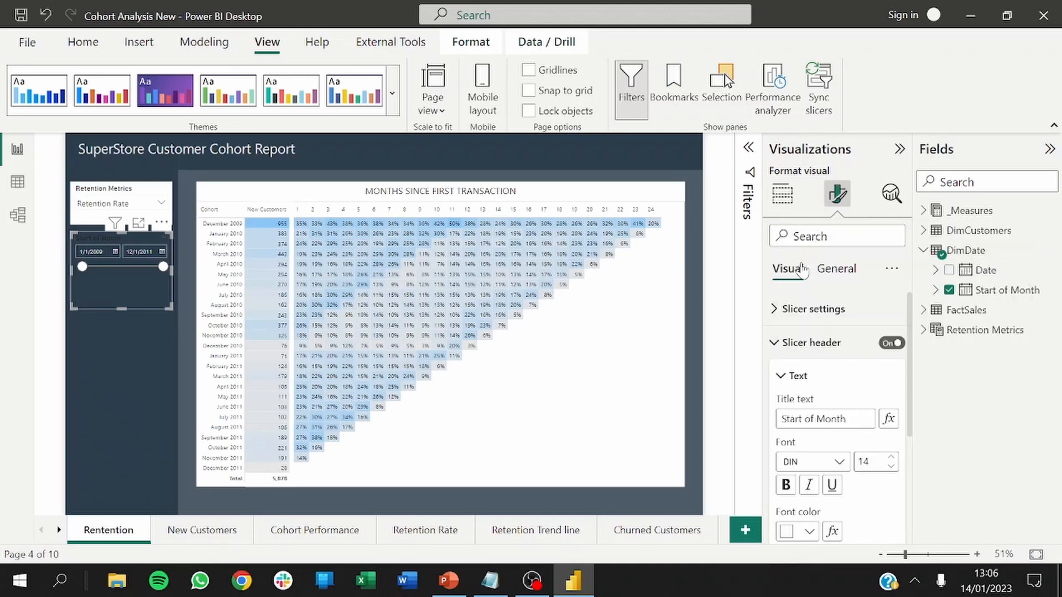
{"action": "left_click", "coordinate": [185, 310]}
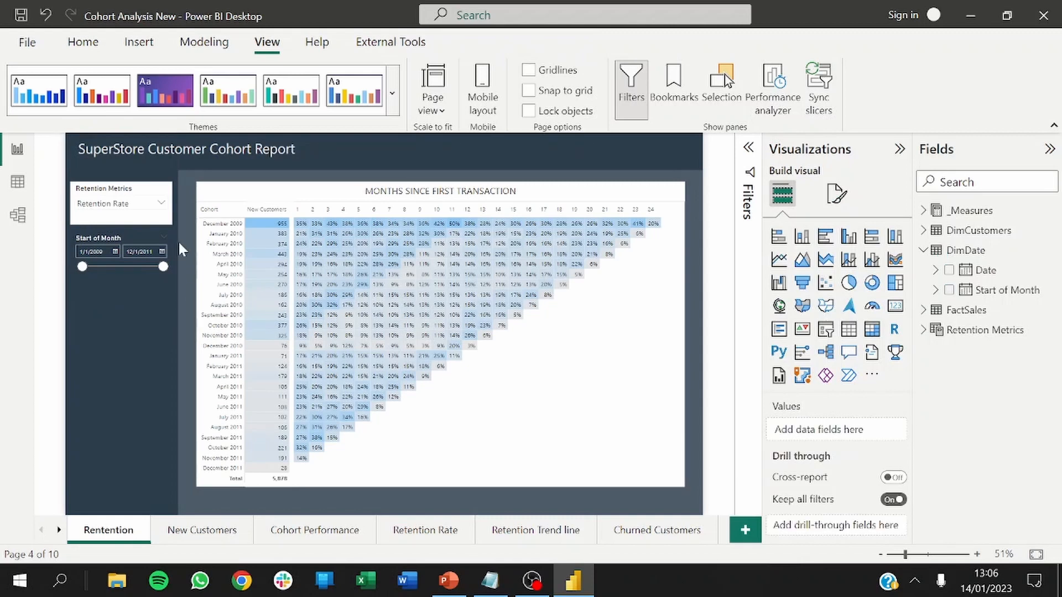
Turn off the background of the Retention Metrics slicer.
{"action": "left_click", "coordinate": [88, 220]}
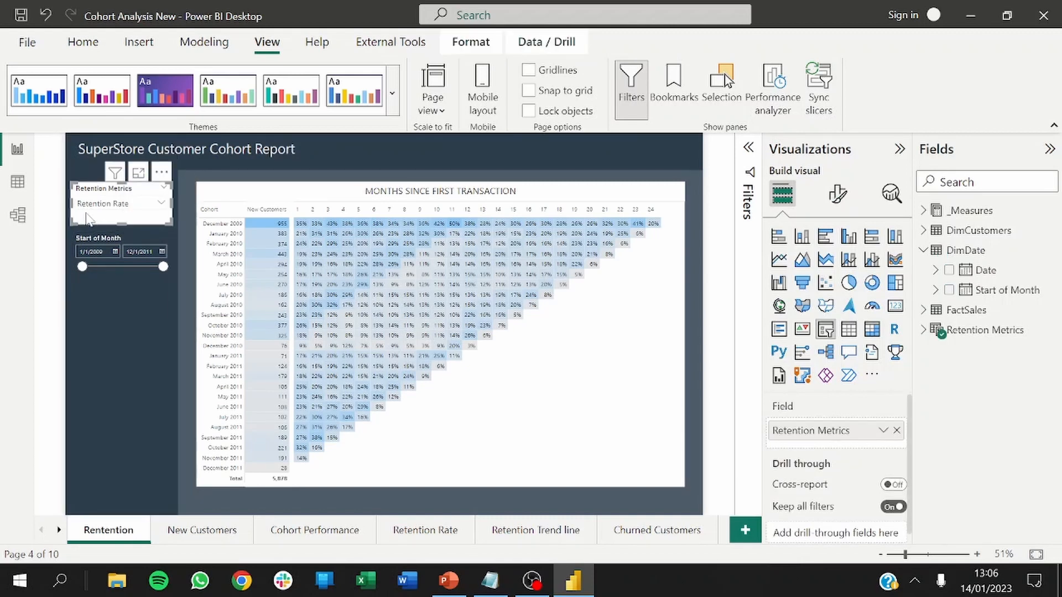
{"action": "left_click", "coordinate": [837, 194]}
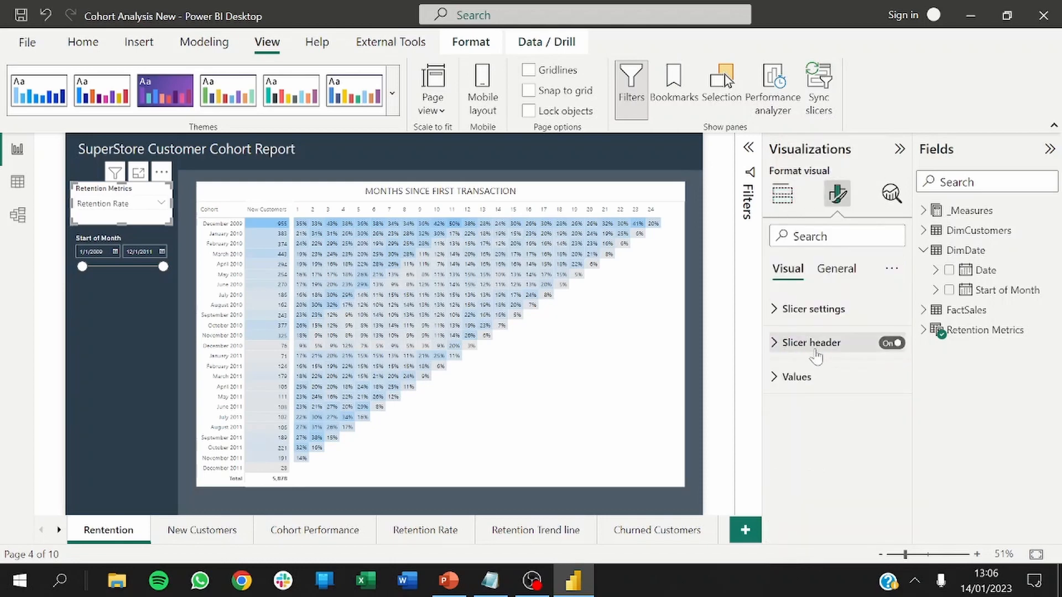
{"action": "left_click", "coordinate": [791, 376]}
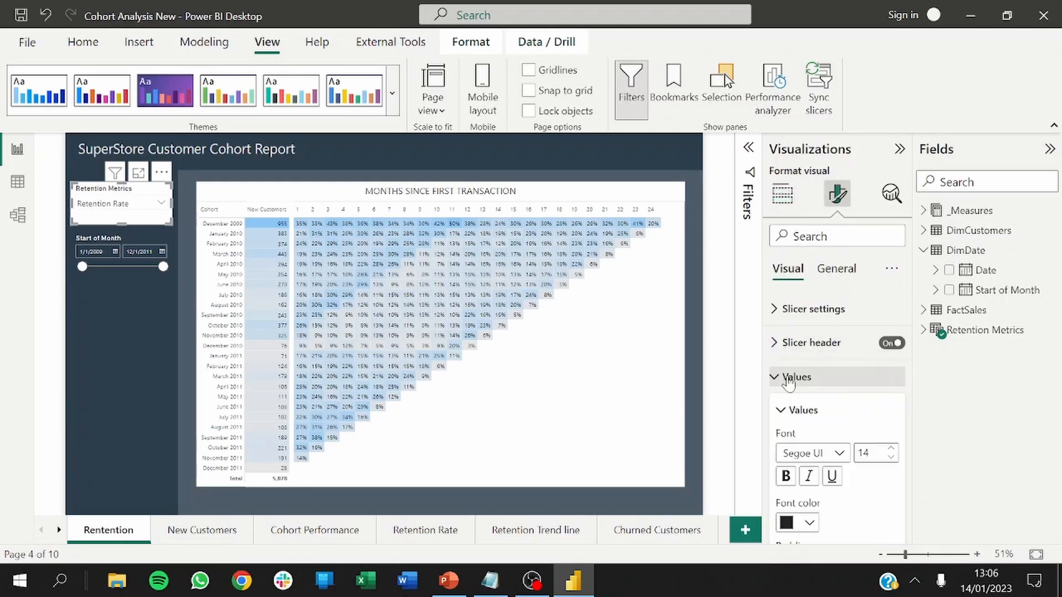
{"action": "left_click", "coordinate": [836, 269]}
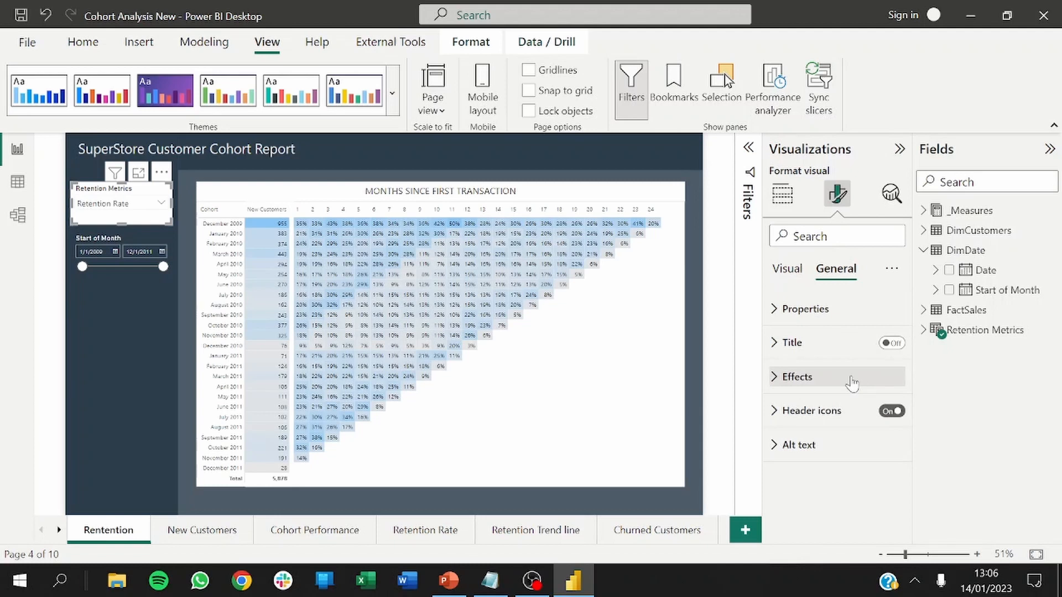
{"action": "left_click", "coordinate": [851, 383]}
{"action": "left_click", "coordinate": [882, 412]}
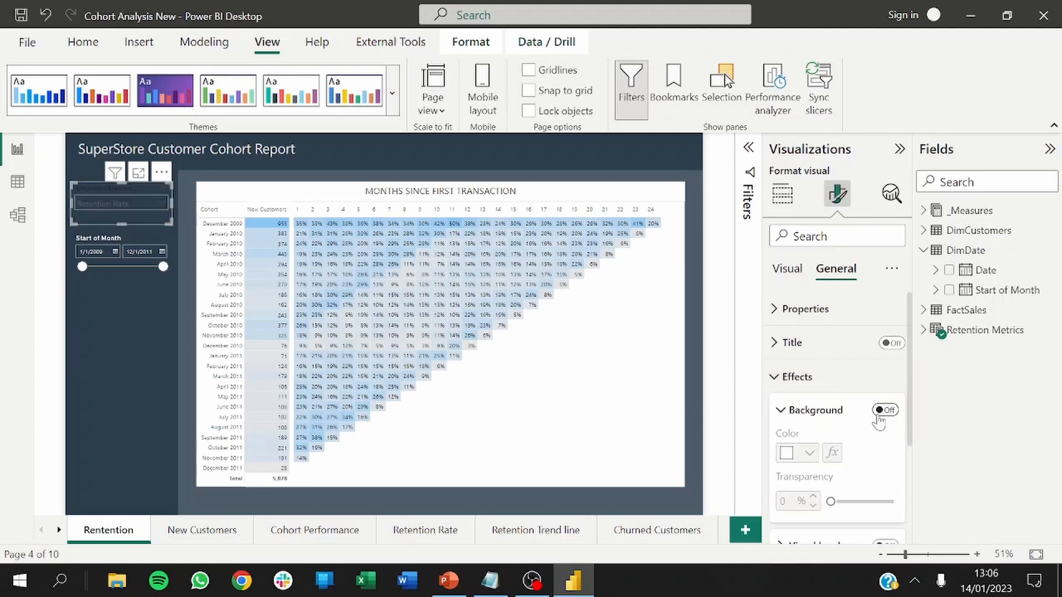
Set the font color of the Retention Metrics slicer's values to light grey.
{"action": "left_click", "coordinate": [788, 271]}
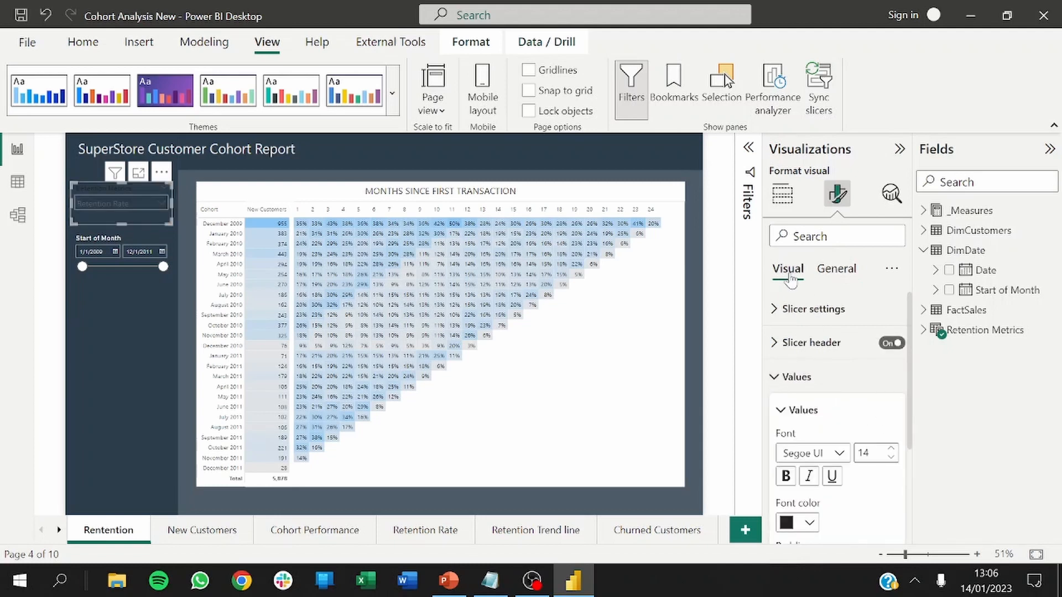
{"action": "left_click", "coordinate": [790, 527]}
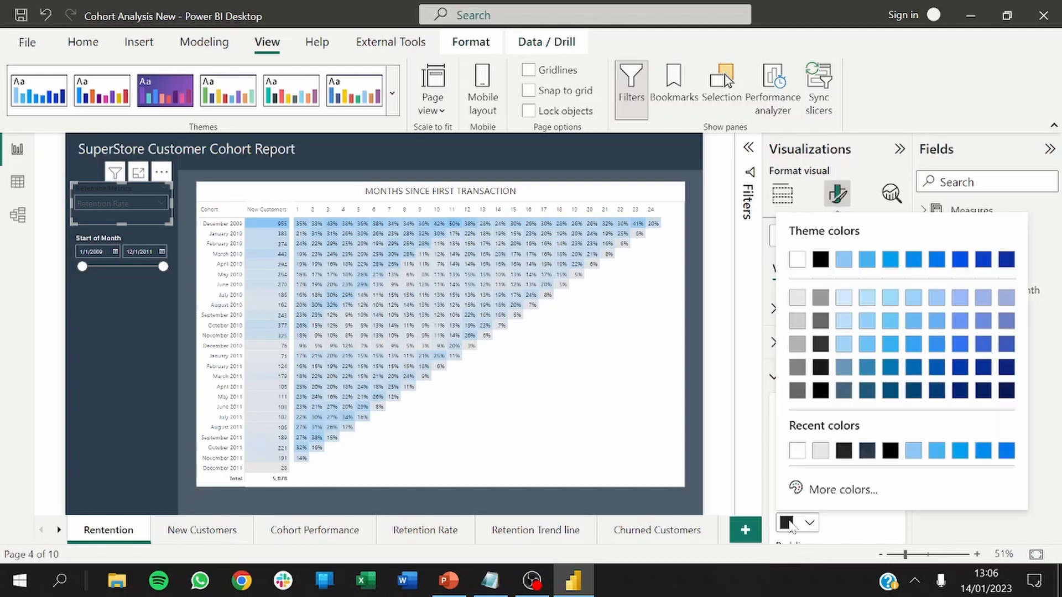
{"action": "left_click", "coordinate": [796, 310]}
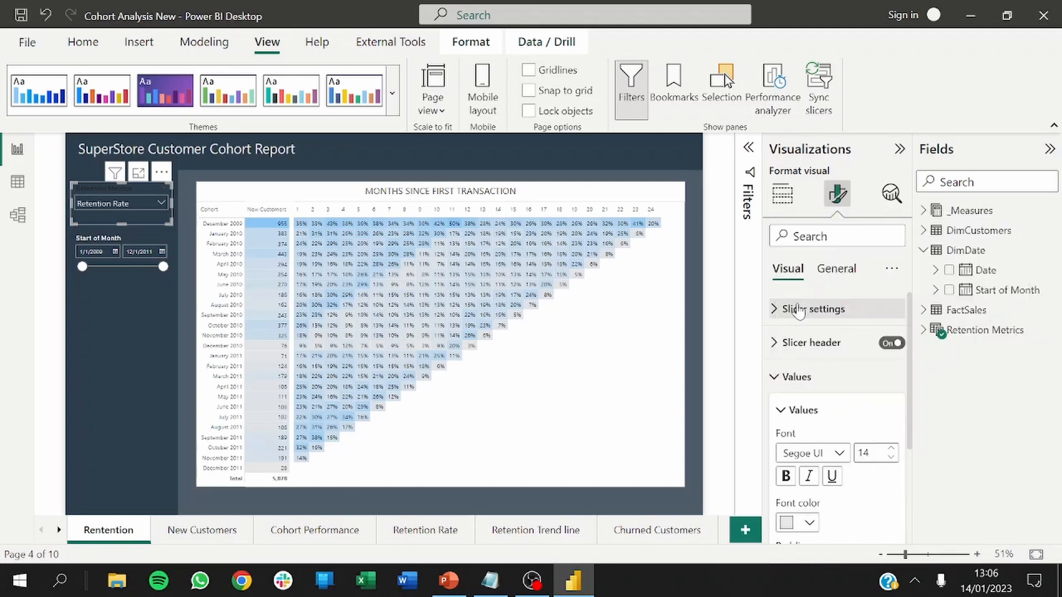
Set the Retention Metrics slicer's header font color to White, then deselect the slicer.
{"action": "left_click", "coordinate": [777, 379]}
{"action": "left_click", "coordinate": [774, 342]}
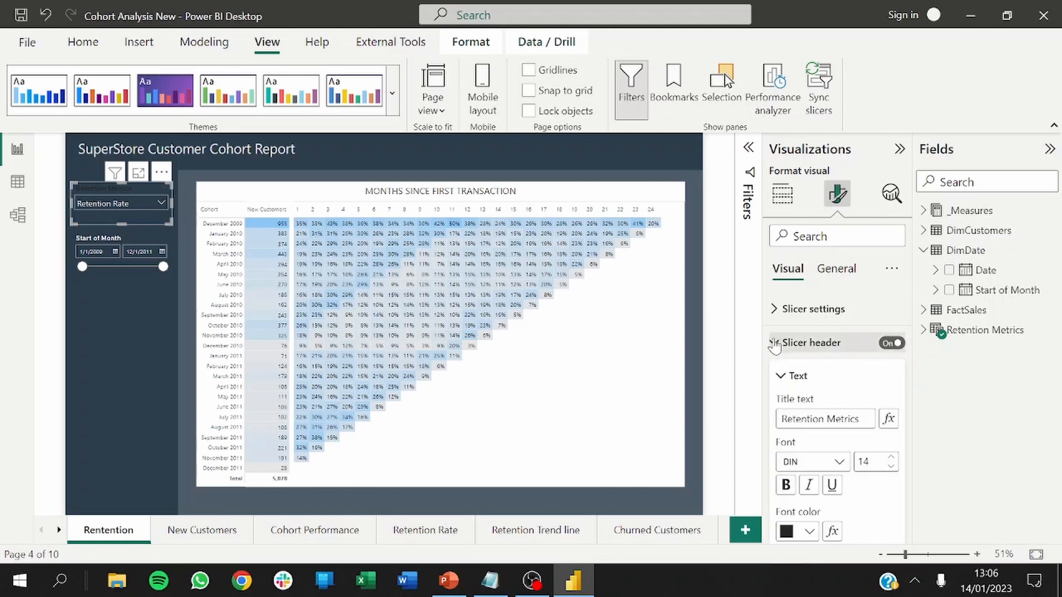
{"action": "left_click", "coordinate": [786, 532]}
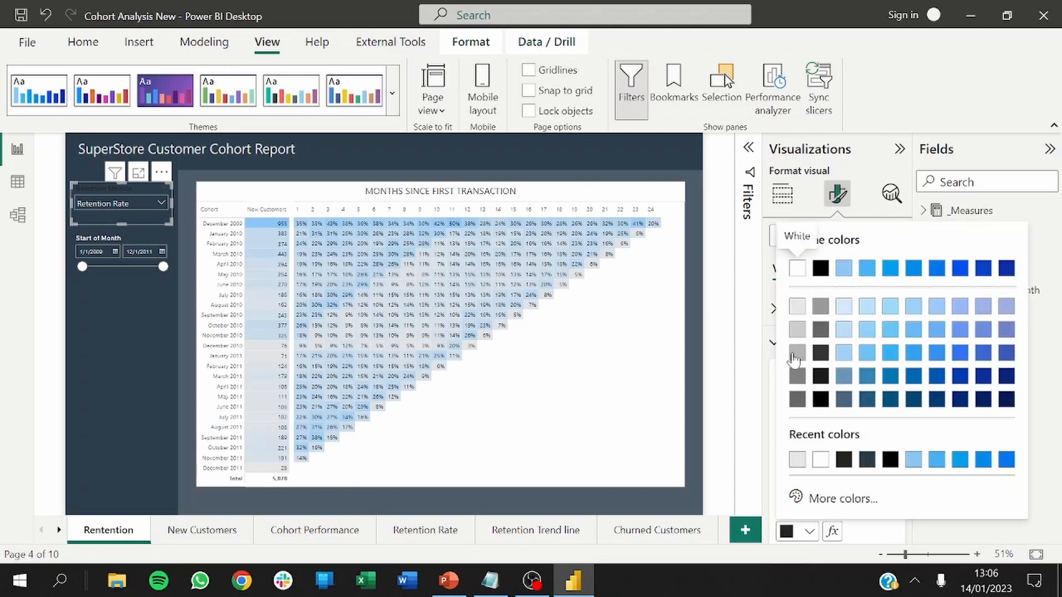
{"action": "left_click", "coordinate": [797, 269]}
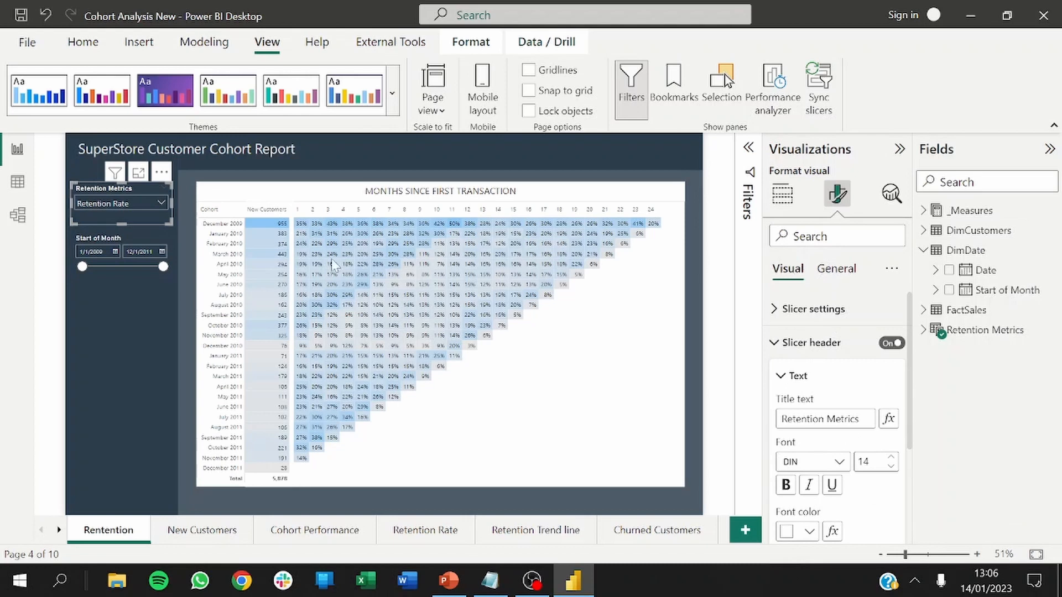
{"action": "left_click", "coordinate": [187, 245]}
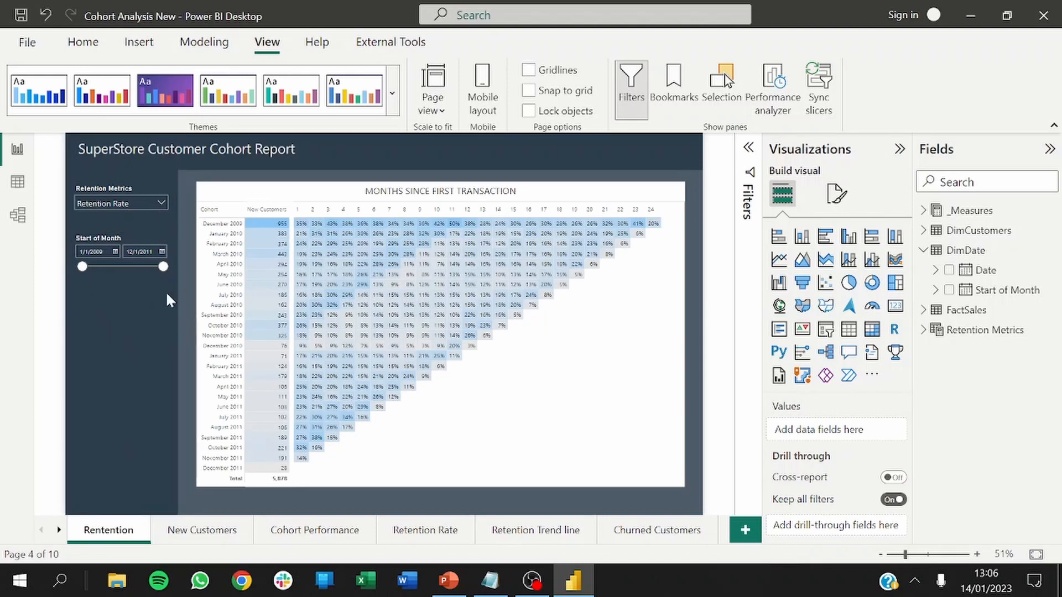
Nudge the Start of Month slicer upward, closer to the Retention Metrics slicer, and deselect it.
{"action": "left_click", "coordinate": [111, 288]}
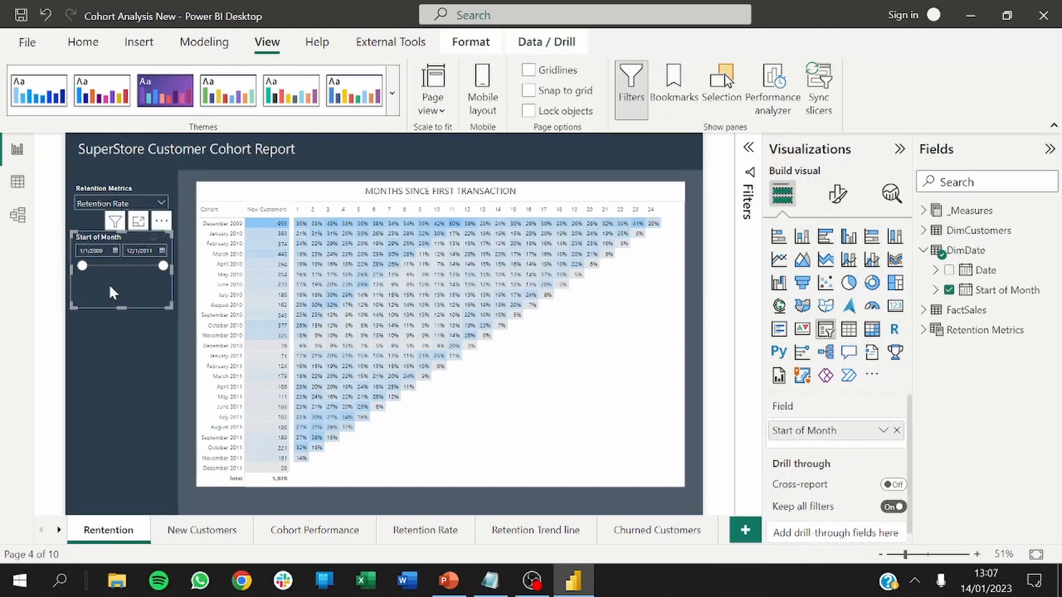
{"action": "key", "text": "Up"}
{"action": "key", "text": "Up"}
{"action": "key", "text": "Up"}
{"action": "key", "text": "Up"}
{"action": "key", "text": "Up"}
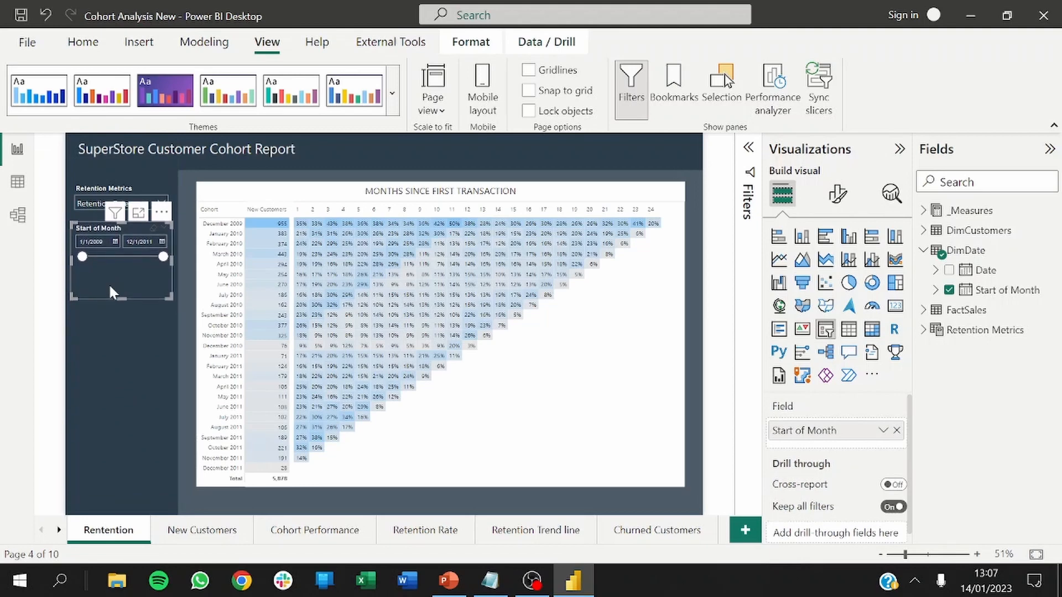
{"action": "left_click", "coordinate": [187, 298]}
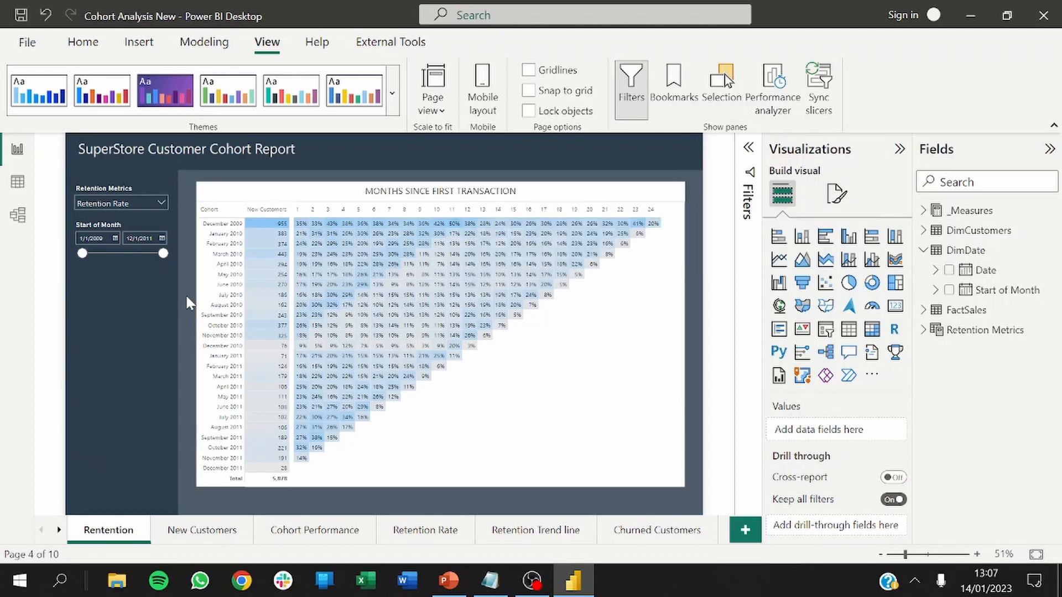
Duplicate the Rentention page and delete the cohort matrix from the copy.
{"action": "right_click", "coordinate": [106, 532]}
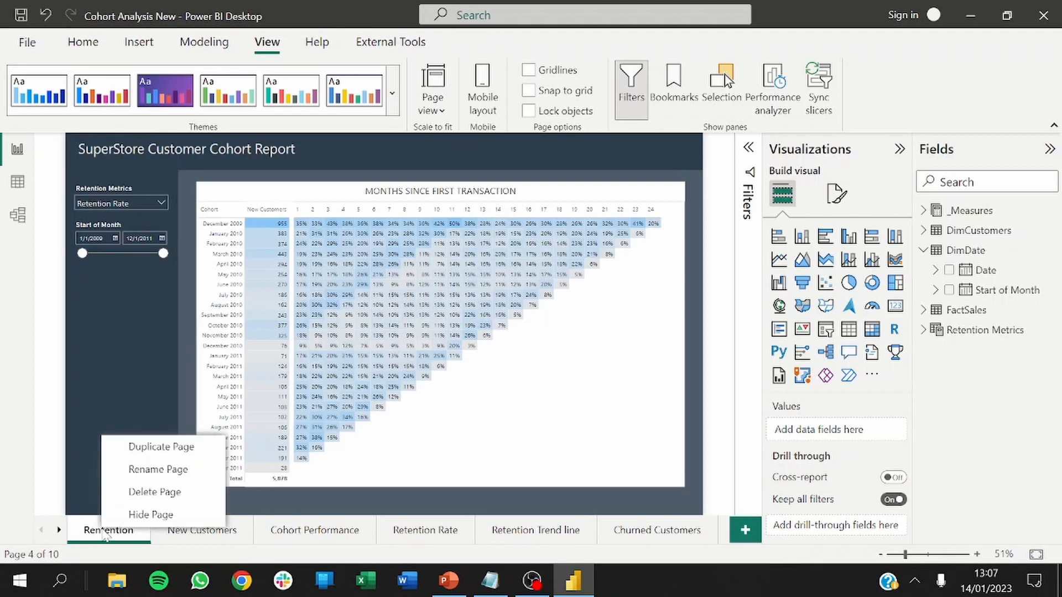
{"action": "left_click", "coordinate": [153, 452]}
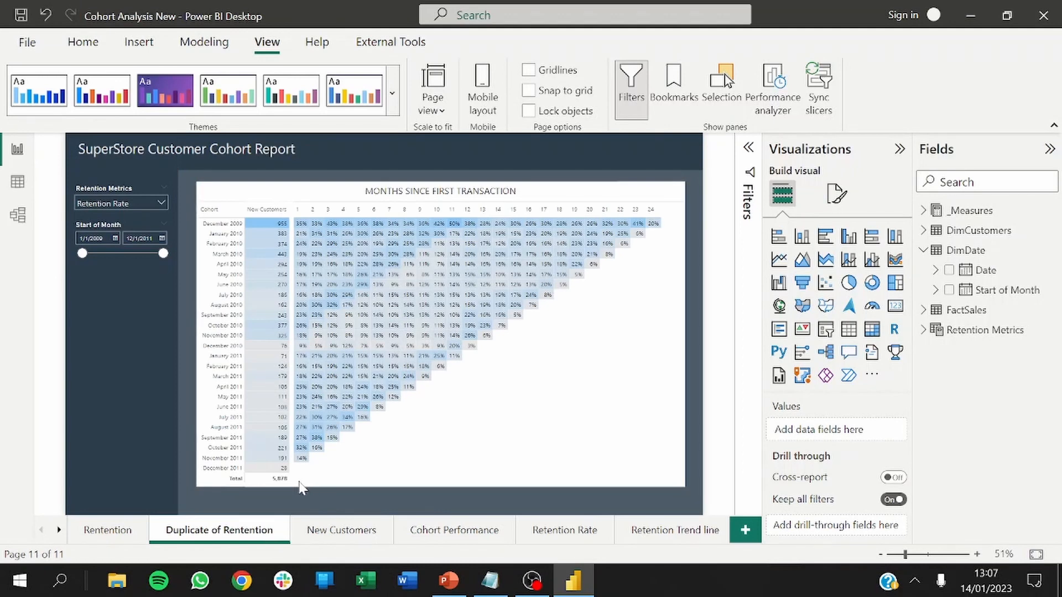
{"action": "left_click", "coordinate": [298, 486]}
{"action": "key", "text": "Delete"}
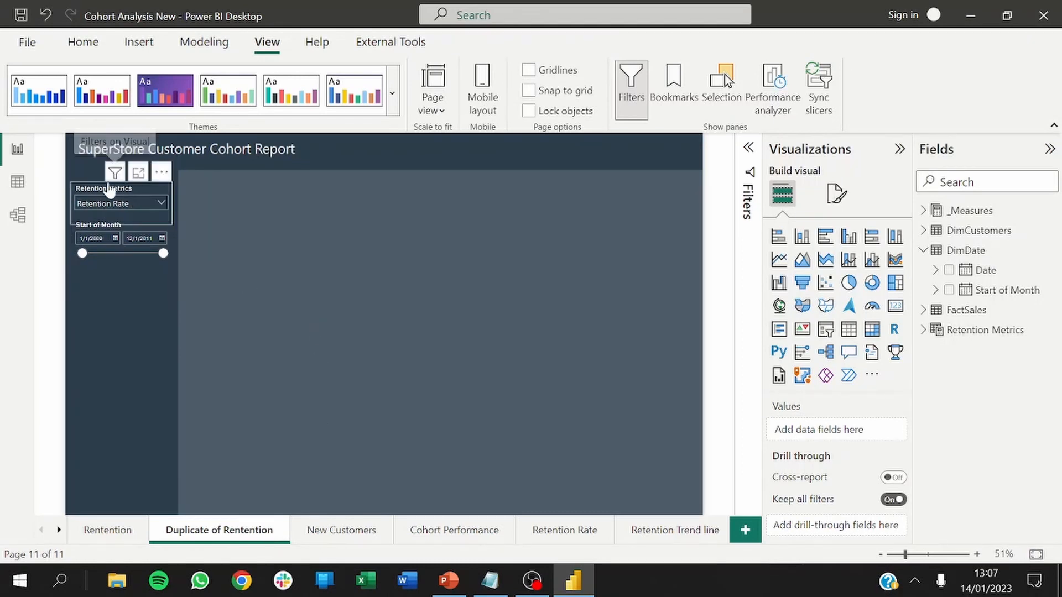
Delete the Retention Metrics slicer from the duplicate page and move the Start of Month slicer up beneath the banner.
{"action": "left_click", "coordinate": [93, 190]}
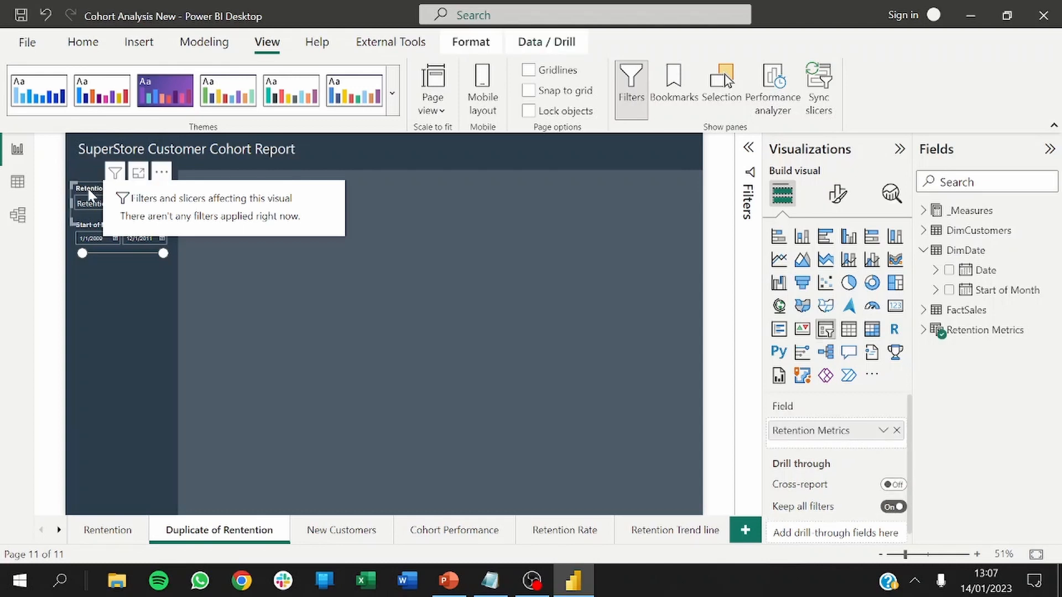
{"action": "key", "text": "Delete"}
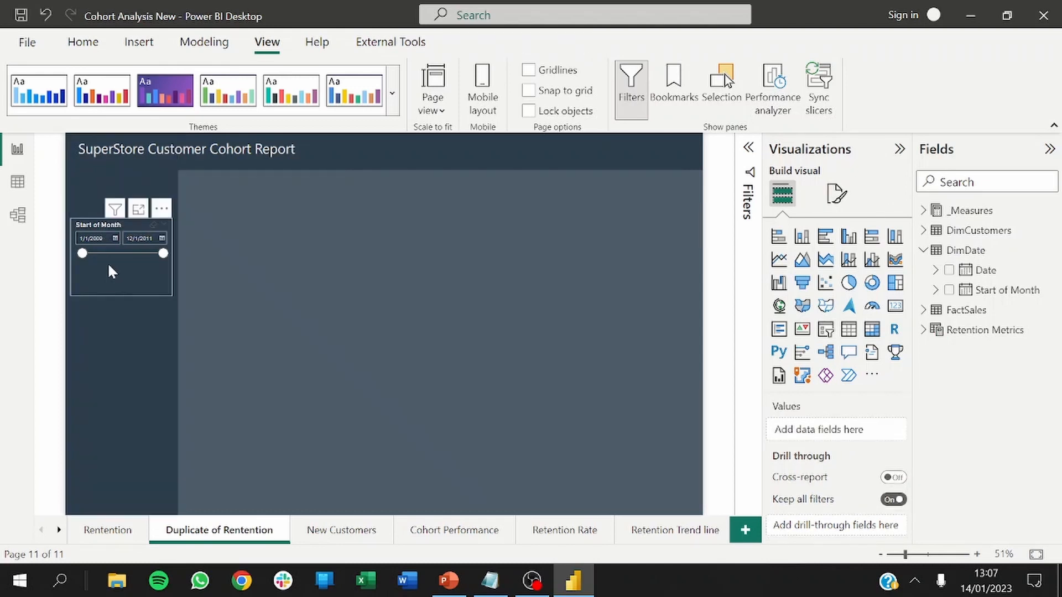
{"action": "left_click_drag", "start_coordinate": [107, 262], "coordinate": [111, 224]}
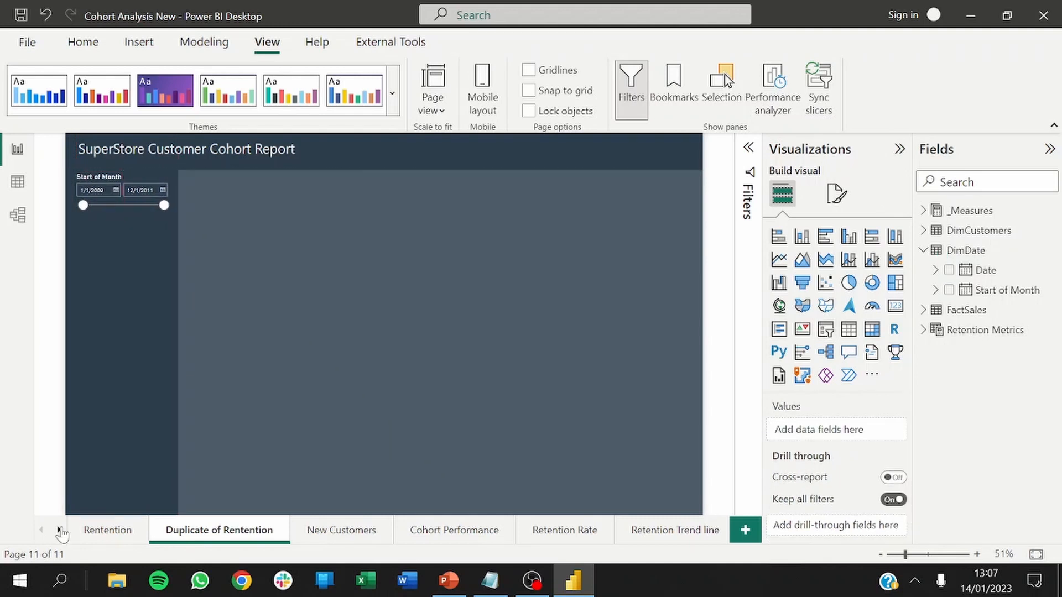
Copy the 100% stacked column chart from the Duplicate of Lost Customers page onto the Duplicate of Rentention page.
{"action": "left_click", "coordinate": [59, 530]}
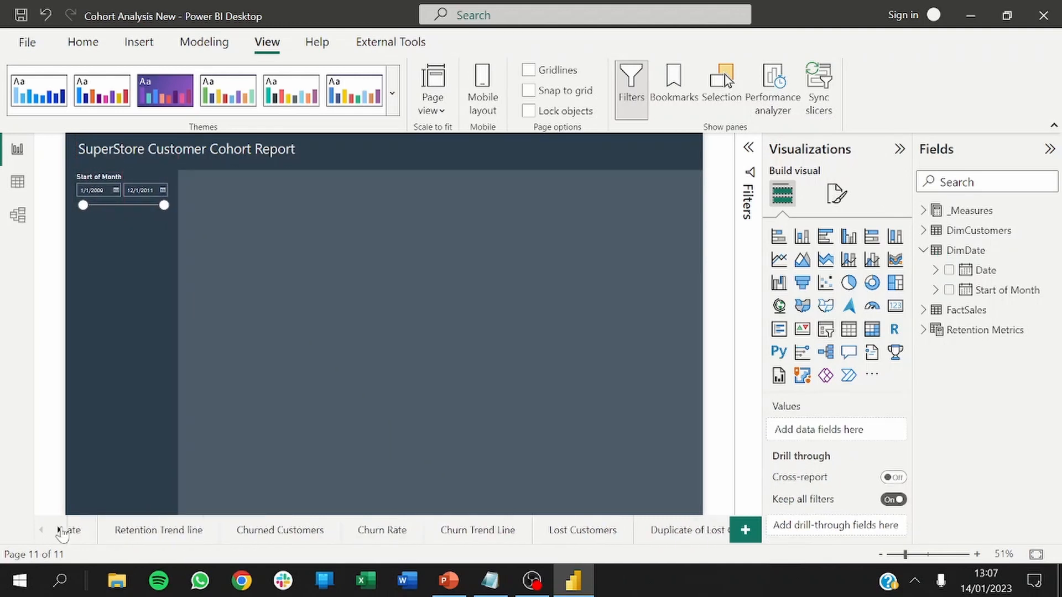
{"action": "left_click", "coordinate": [658, 536]}
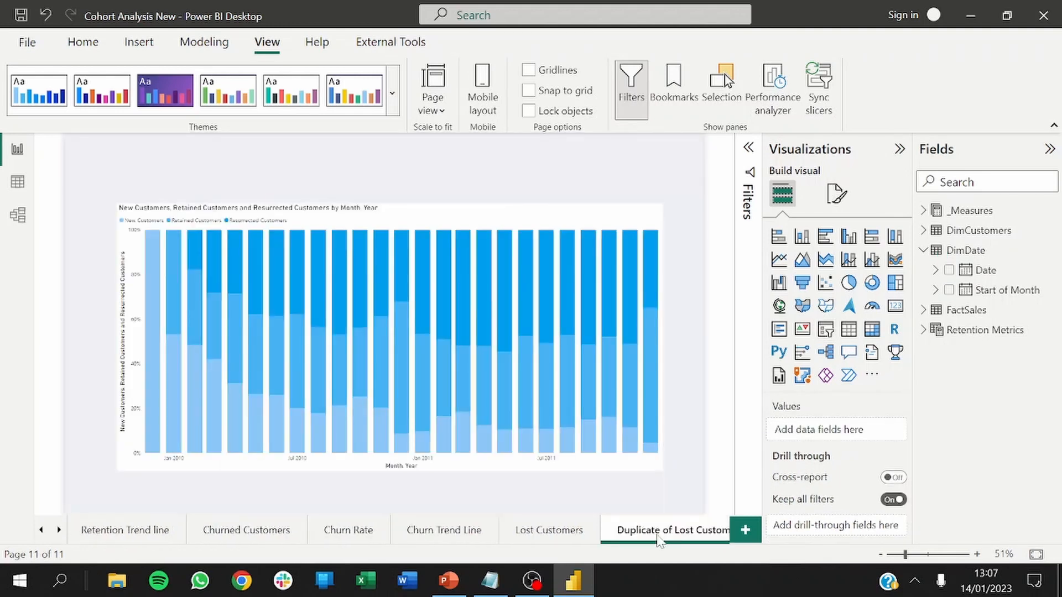
{"action": "left_click", "coordinate": [418, 468]}
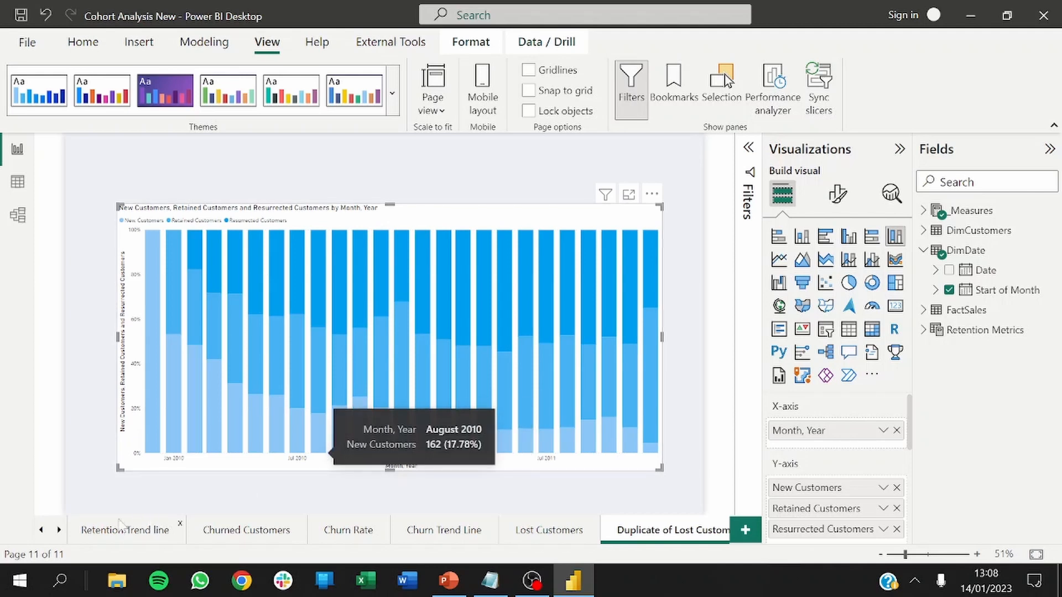
{"action": "left_click", "coordinate": [41, 530]}
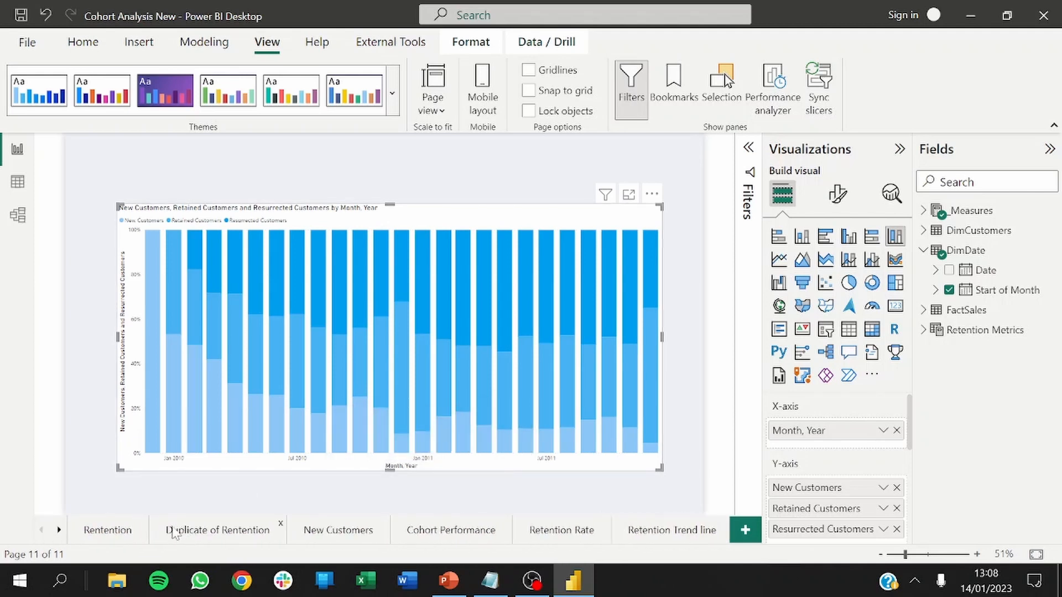
{"action": "left_click", "coordinate": [214, 535]}
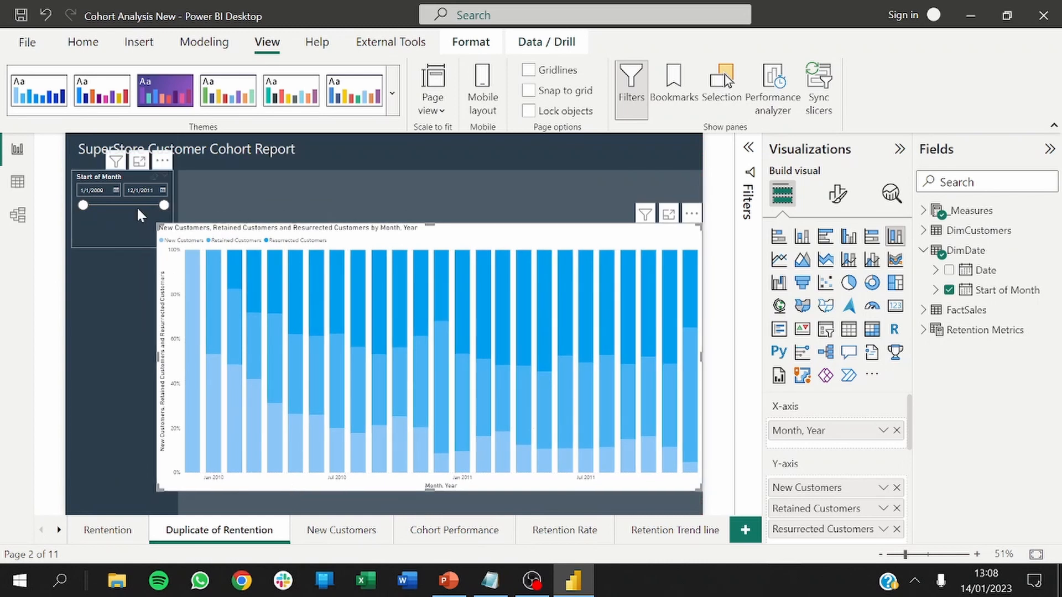
Resize the stacked column chart so it spans the lower half of the main content area, then deselect it.
{"action": "left_click_drag", "start_coordinate": [158, 225], "coordinate": [325, 312]}
{"action": "left_click_drag", "start_coordinate": [414, 491], "coordinate": [285, 494]}
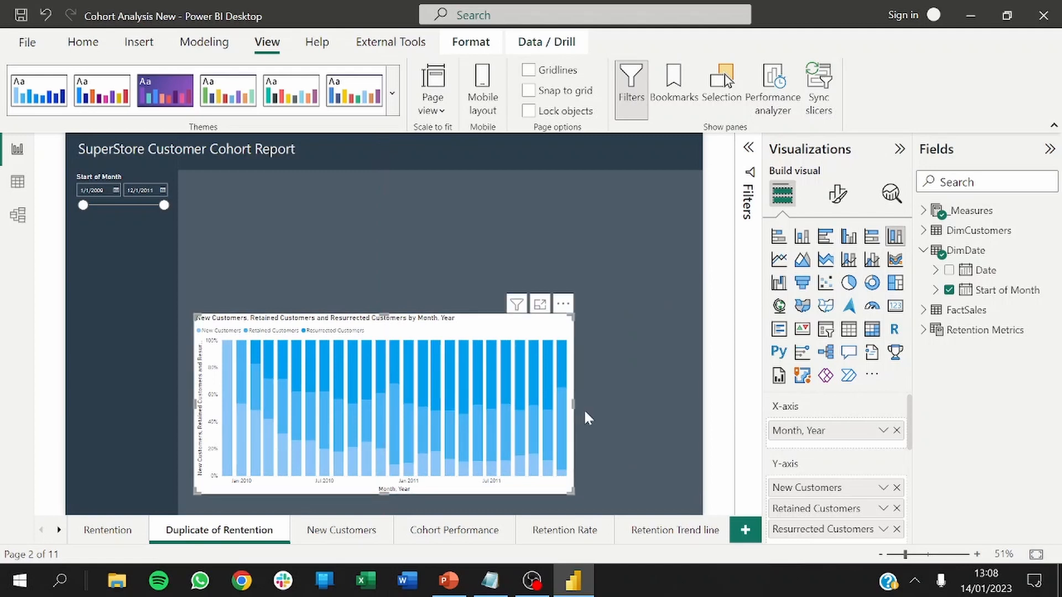
{"action": "left_click_drag", "start_coordinate": [574, 406], "coordinate": [691, 409]}
{"action": "left_click", "coordinate": [458, 277]}
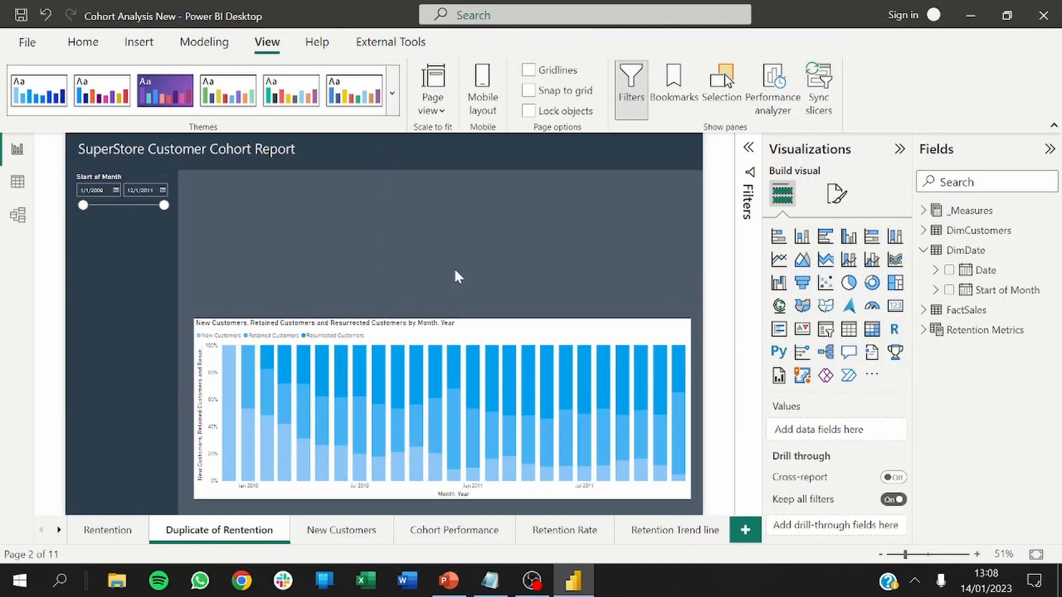
On the Lost Customers page, add Resurrected Customers to the Lost Customers area chart, after trying and removing Retained Customers.
{"action": "left_click", "coordinate": [59, 529]}
{"action": "left_click", "coordinate": [59, 530]}
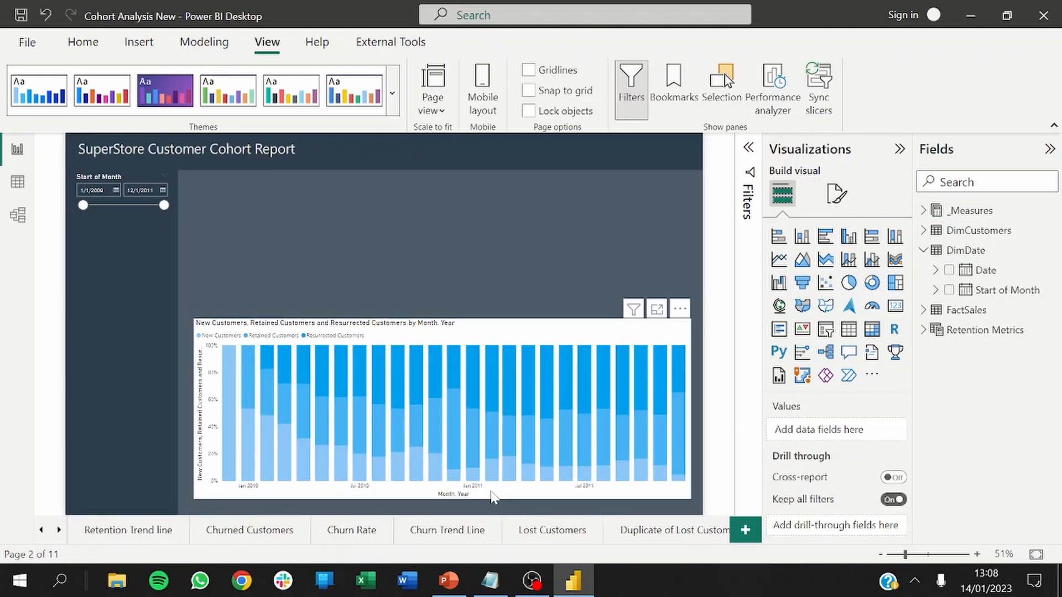
{"action": "left_click", "coordinate": [562, 531]}
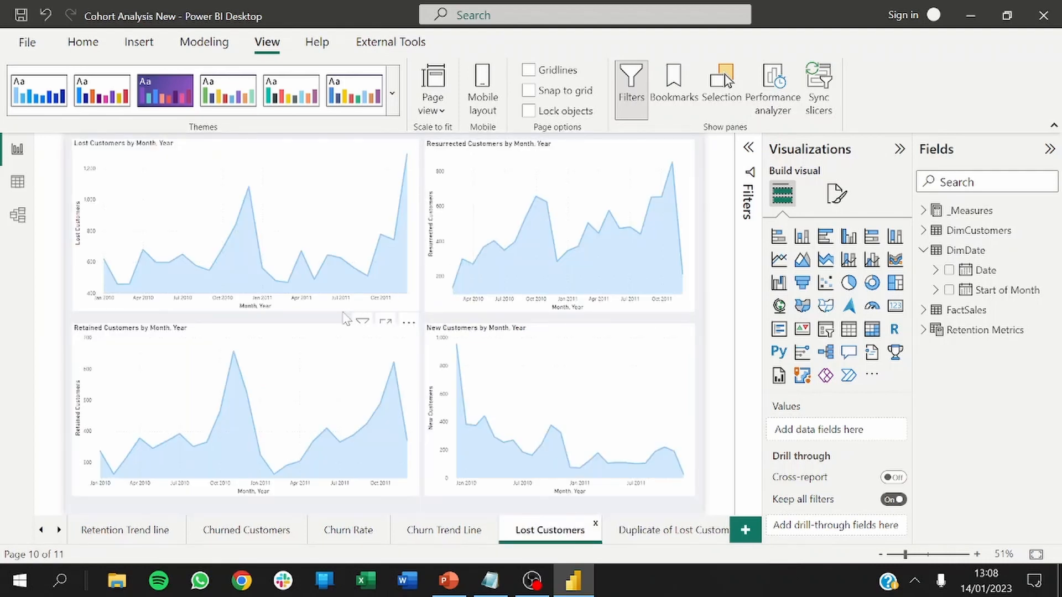
{"action": "left_click", "coordinate": [311, 298]}
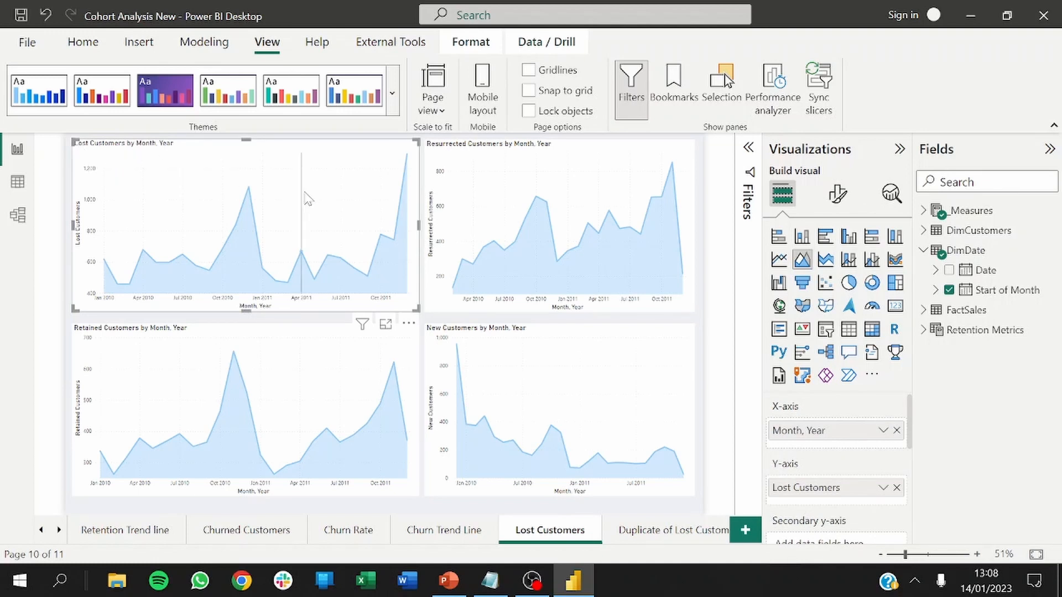
{"action": "left_click", "coordinate": [929, 212]}
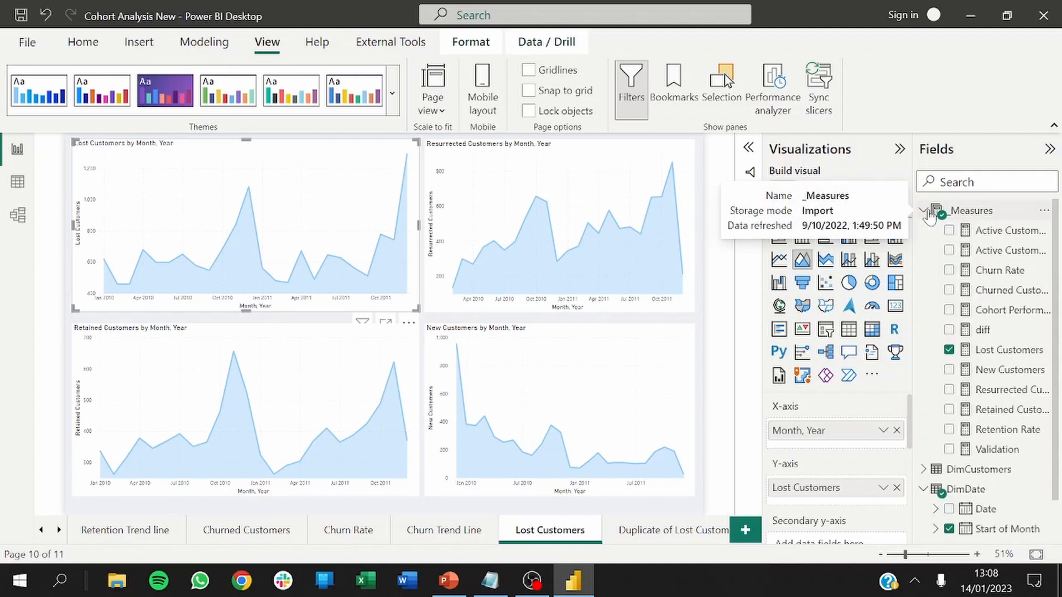
{"action": "left_click", "coordinate": [949, 411]}
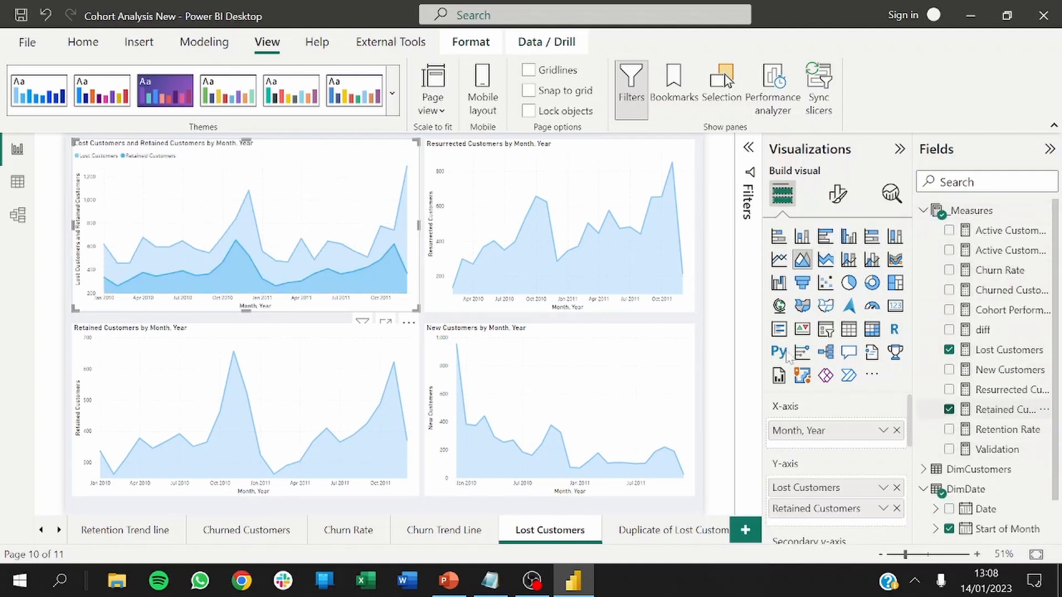
{"action": "mouse_move", "coordinate": [325, 288]}
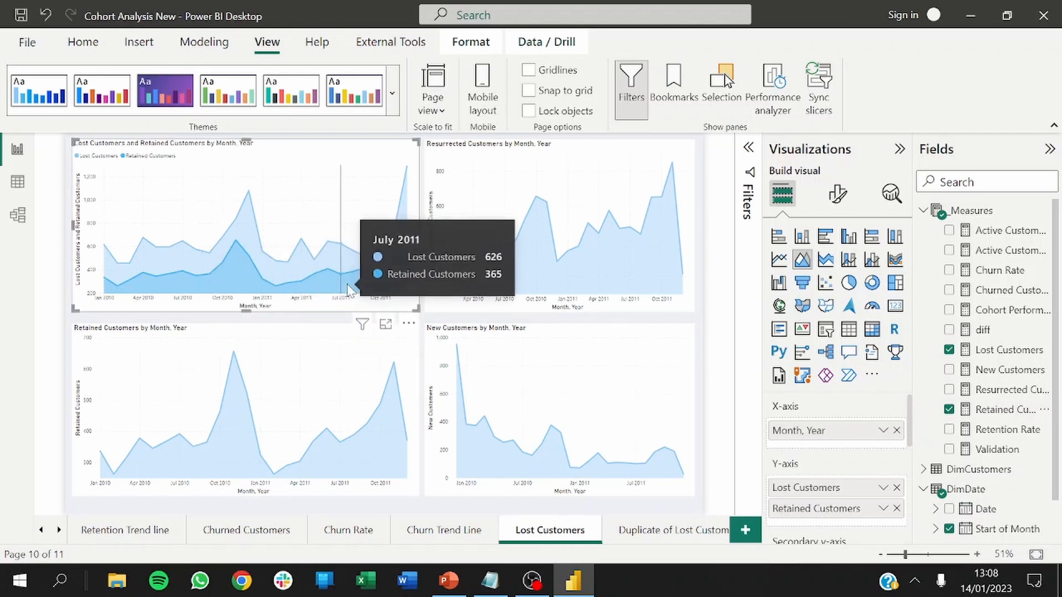
{"action": "left_click", "coordinate": [949, 389]}
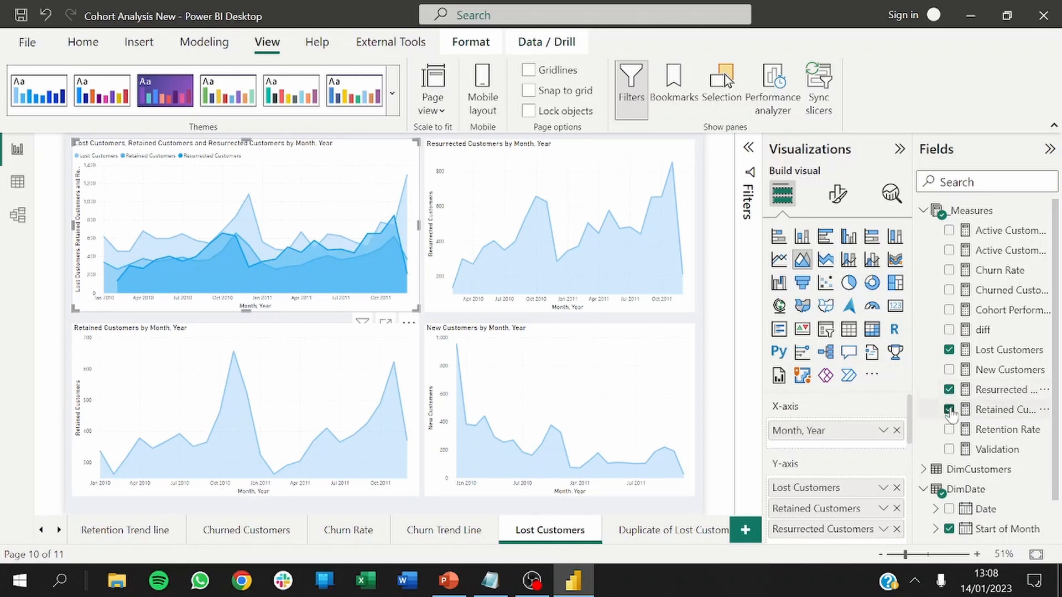
{"action": "left_click", "coordinate": [949, 410]}
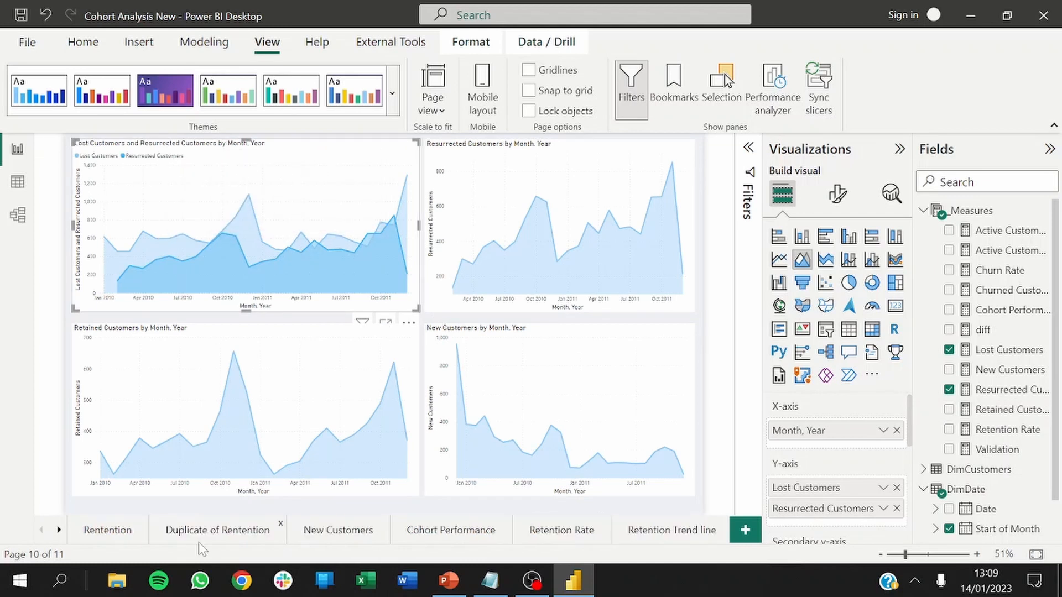
Copy the Lost and Resurrected Customers area chart onto the Duplicate of Rentention page and align it above the stacked column chart.
{"action": "left_click", "coordinate": [199, 539]}
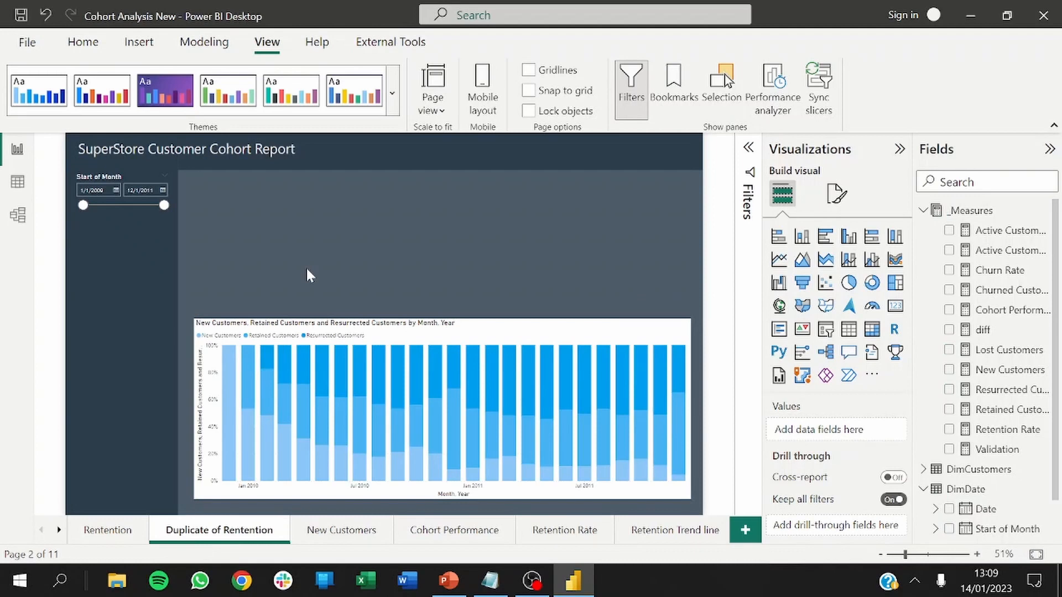
{"action": "key", "text": "ctrl+v"}
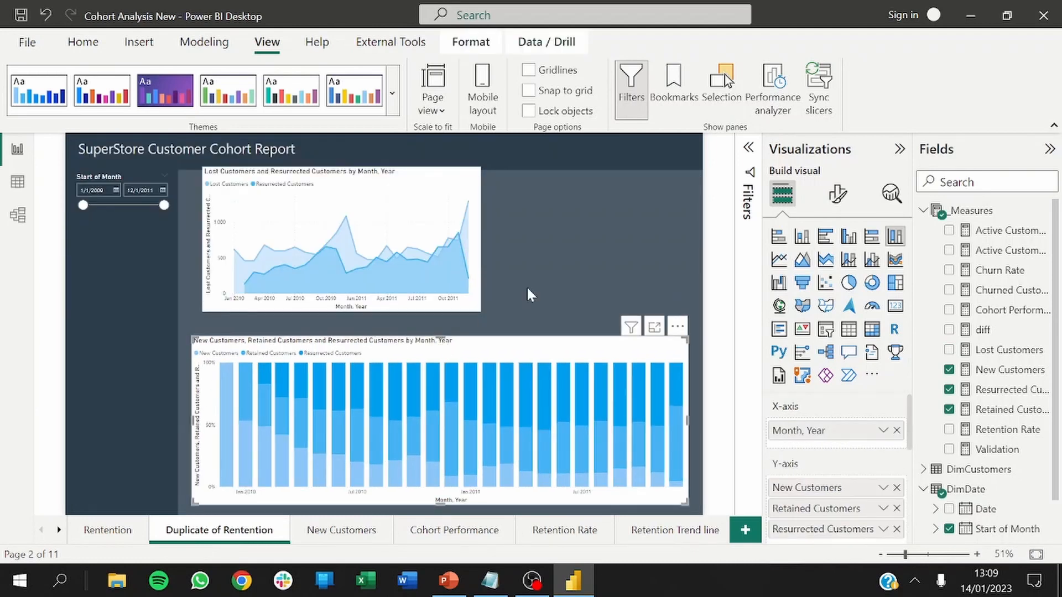
{"action": "left_click", "coordinate": [527, 289]}
{"action": "mouse_move", "coordinate": [469, 296]}
{"action": "left_mouse_down"}
{"action": "mouse_move", "coordinate": [442, 315]}
{"action": "mouse_move", "coordinate": [461, 314]}
{"action": "left_mouse_up"}
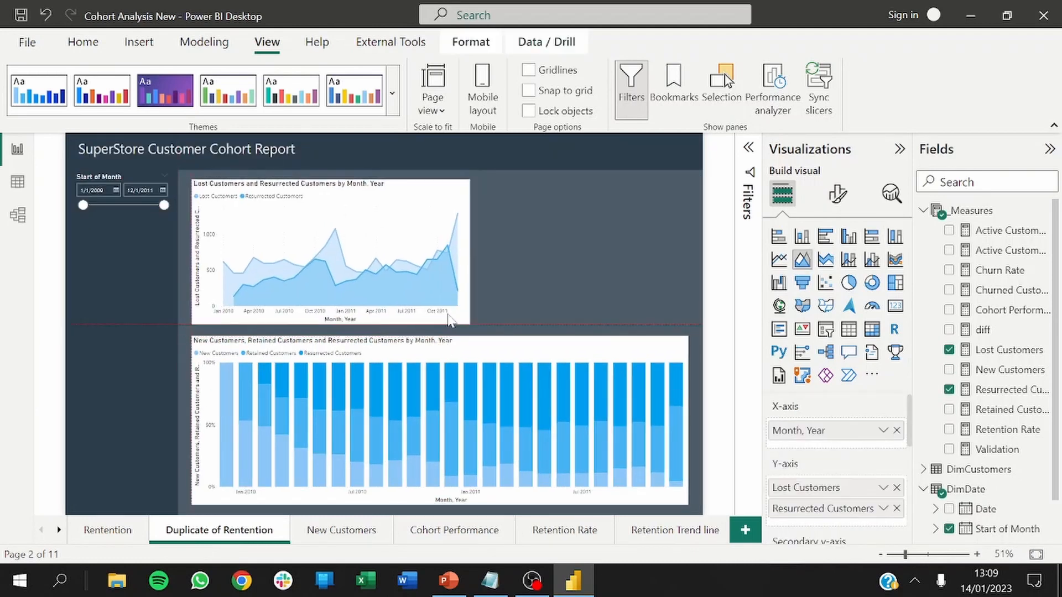
{"action": "left_click", "coordinate": [526, 351]}
{"action": "left_click", "coordinate": [493, 245]}
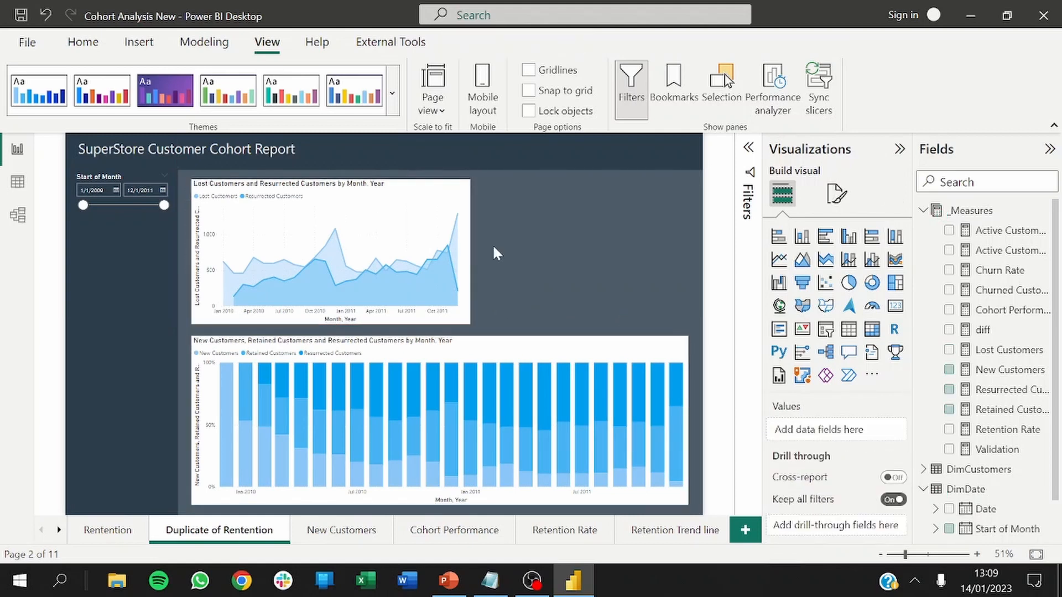
Widen the Lost and Resurrected Customers area chart to match the full width of the column chart below.
{"action": "left_click", "coordinate": [465, 259]}
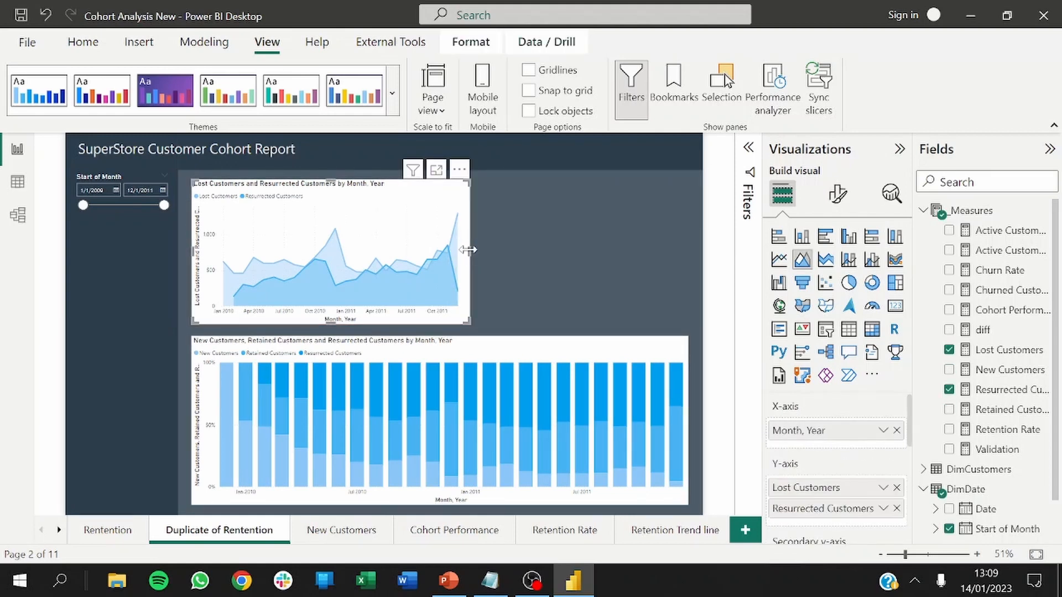
{"action": "left_click_drag", "start_coordinate": [469, 250], "coordinate": [690, 277]}
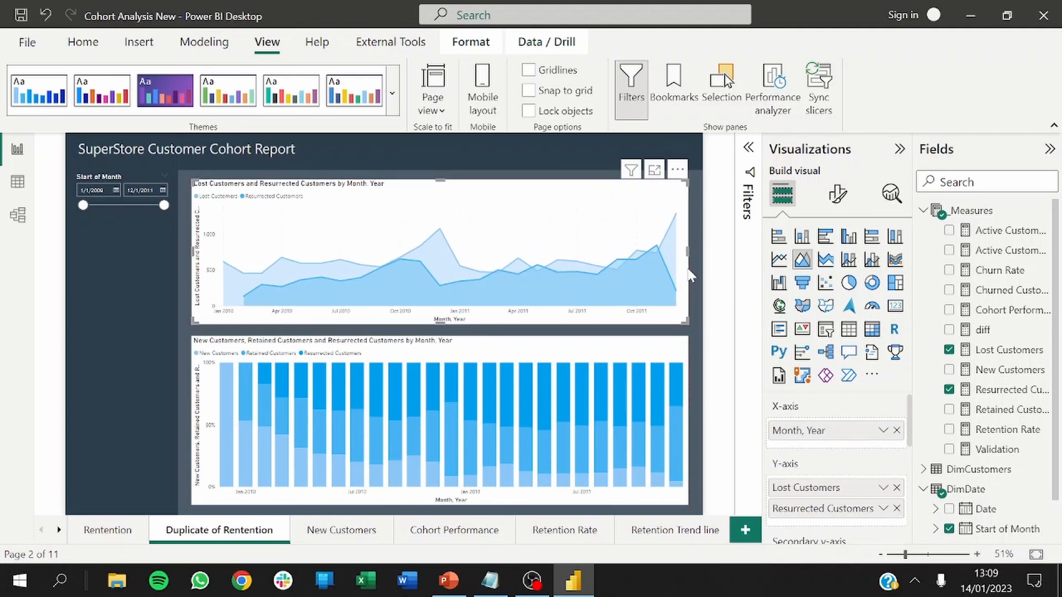
{"action": "left_click", "coordinate": [692, 280]}
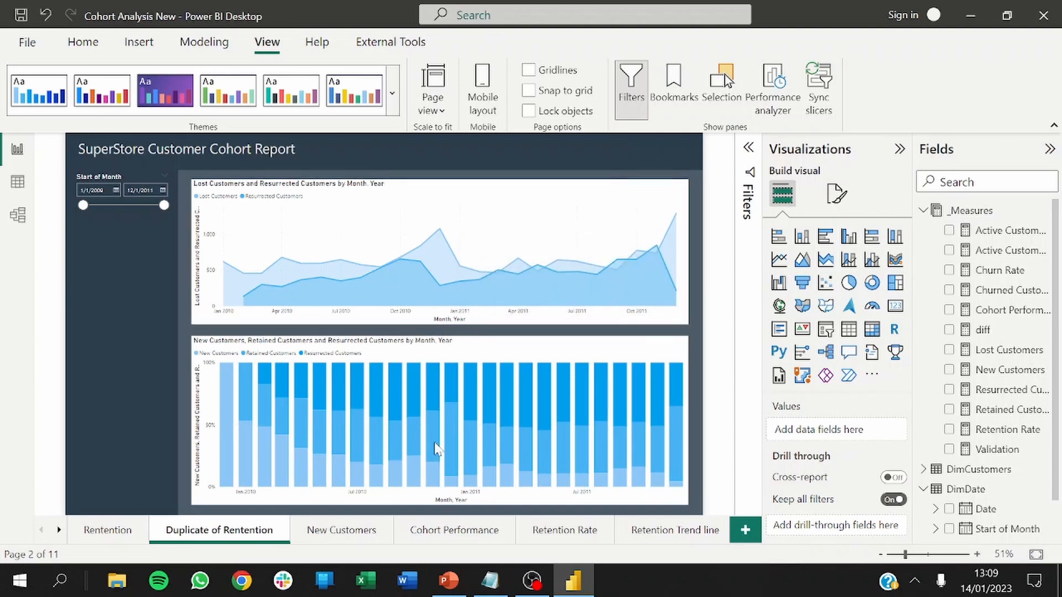
Delete the Retention Rate, Churned Customers, Churn Rate and Duplicate of Lost Customers pages, and hide every remaining page except Rentention and its duplicate.
{"action": "right_click", "coordinate": [334, 535]}
{"action": "left_click", "coordinate": [338, 536]}
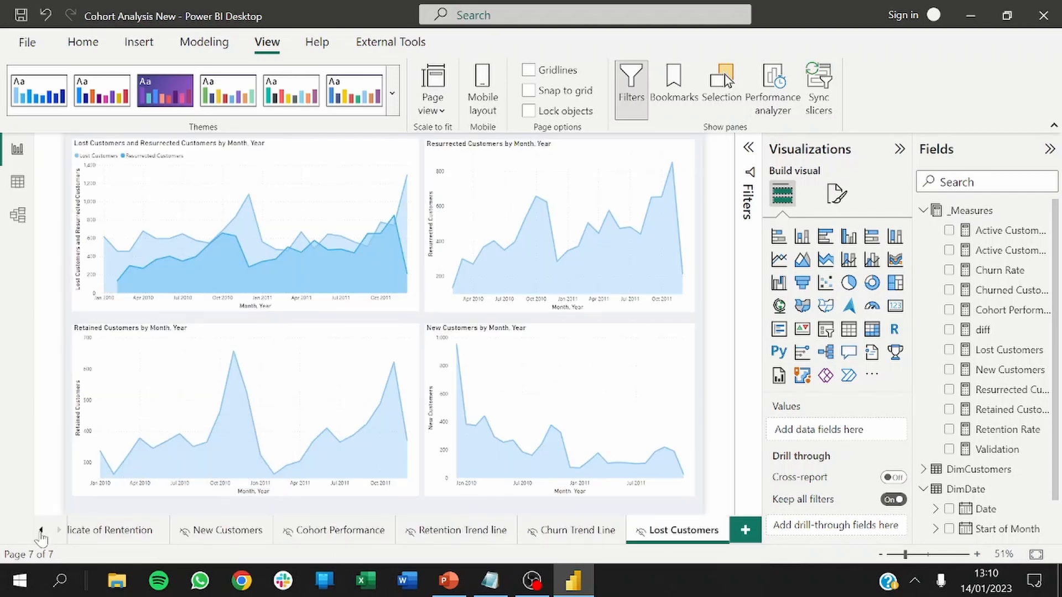
{"action": "left_click", "coordinate": [43, 531]}
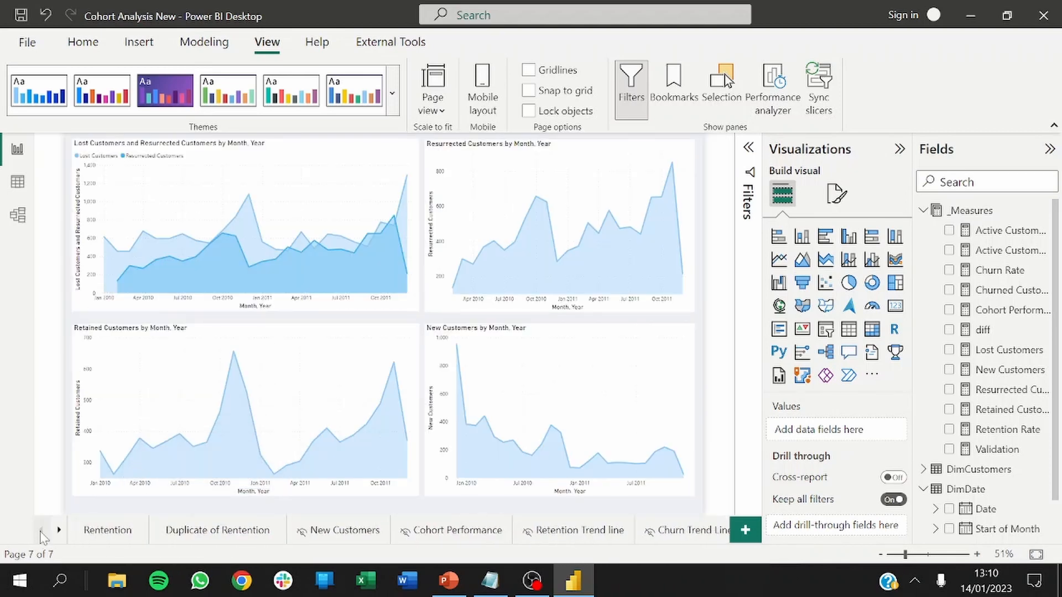
On the Duplicate of Rentention page, narrow the Lost and Resurrected Customers area chart to half the column chart's width.
{"action": "left_click", "coordinate": [175, 537]}
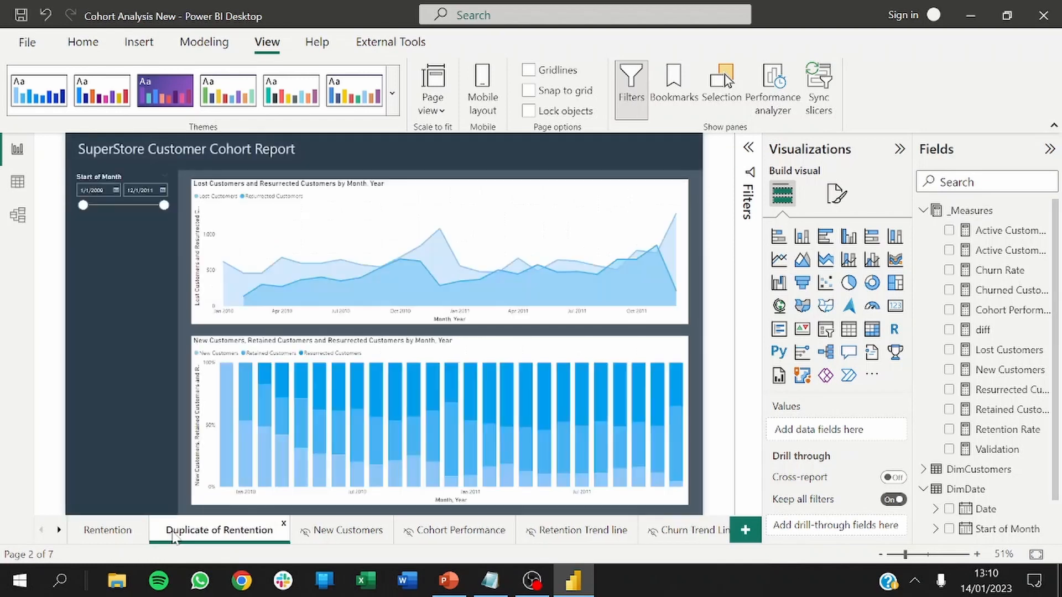
{"action": "left_click", "coordinate": [553, 233]}
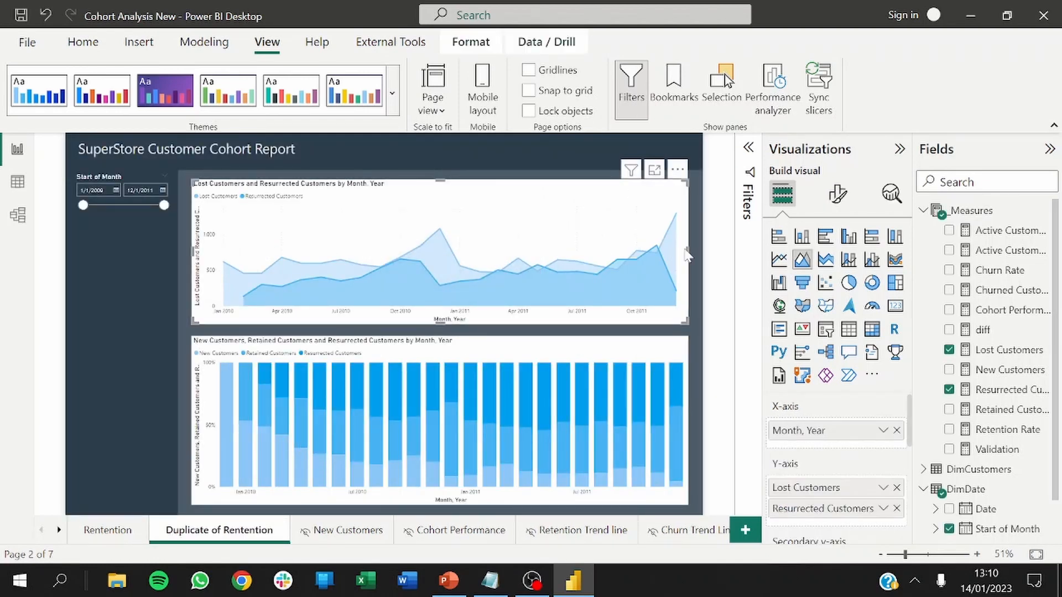
{"action": "left_click_drag", "start_coordinate": [686, 256], "coordinate": [440, 283]}
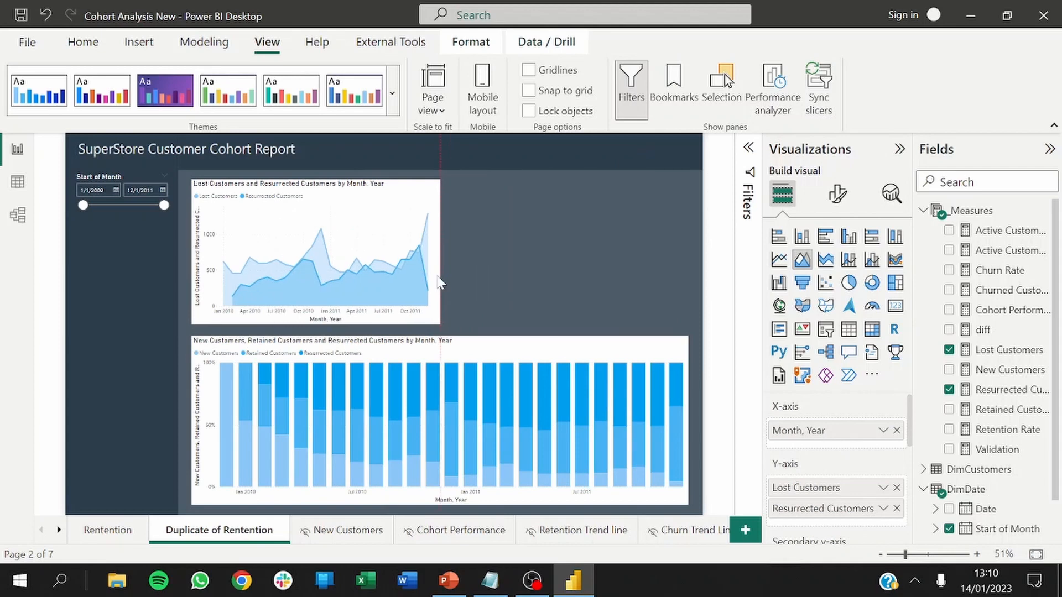
Paste the New Customers area chart onto the duplicate page and fit it beside the Lost and Resurrected Customers chart, above the column chart.
{"action": "left_click", "coordinate": [506, 268]}
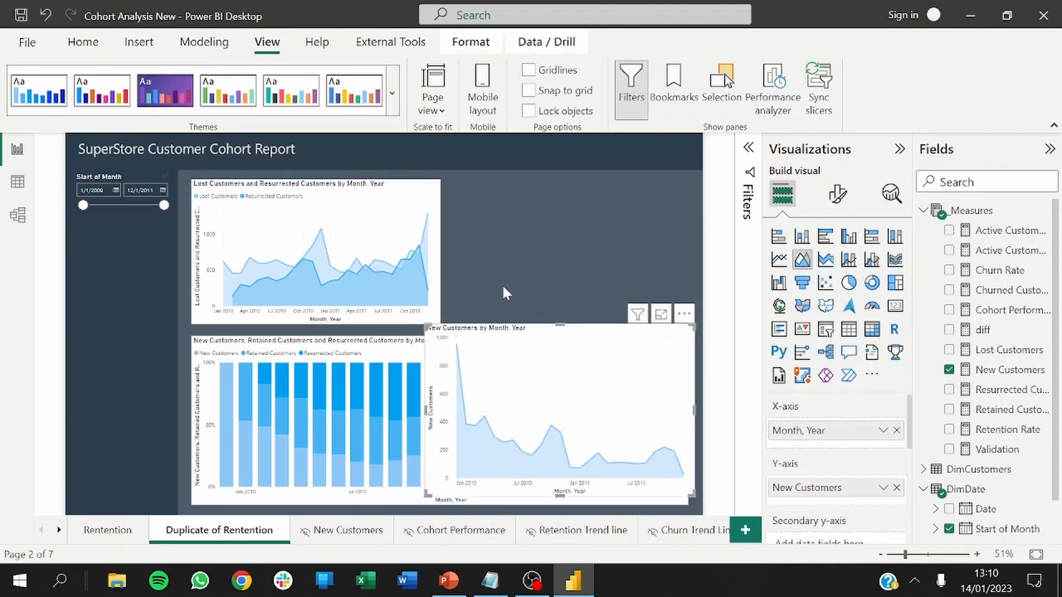
{"action": "left_click_drag", "start_coordinate": [467, 376], "coordinate": [475, 213]}
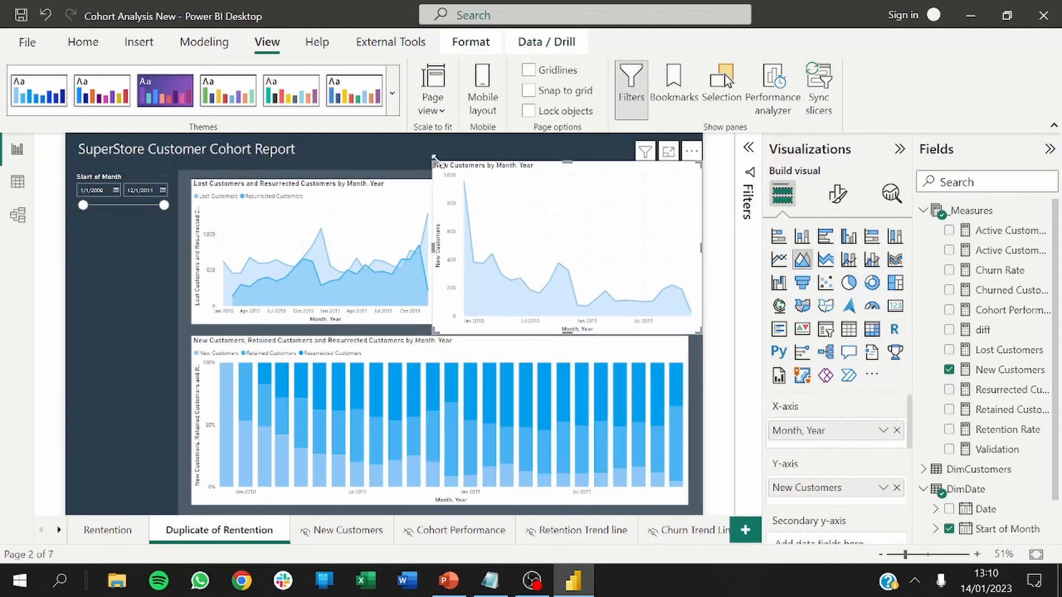
{"action": "left_click_drag", "start_coordinate": [434, 159], "coordinate": [452, 179]}
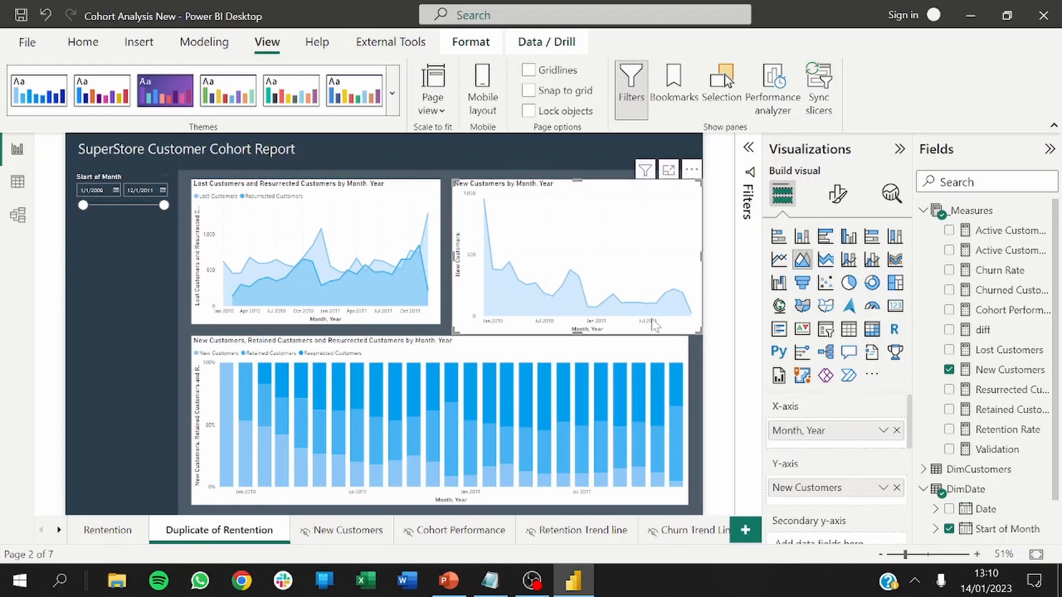
{"action": "left_click_drag", "start_coordinate": [699, 334], "coordinate": [679, 333]}
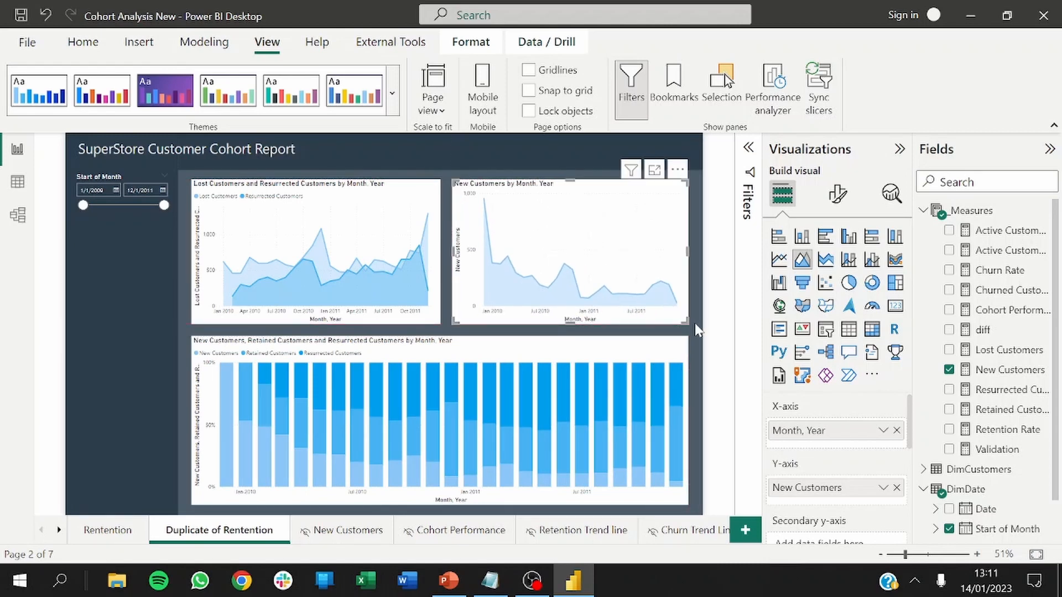
{"action": "left_click", "coordinate": [695, 325]}
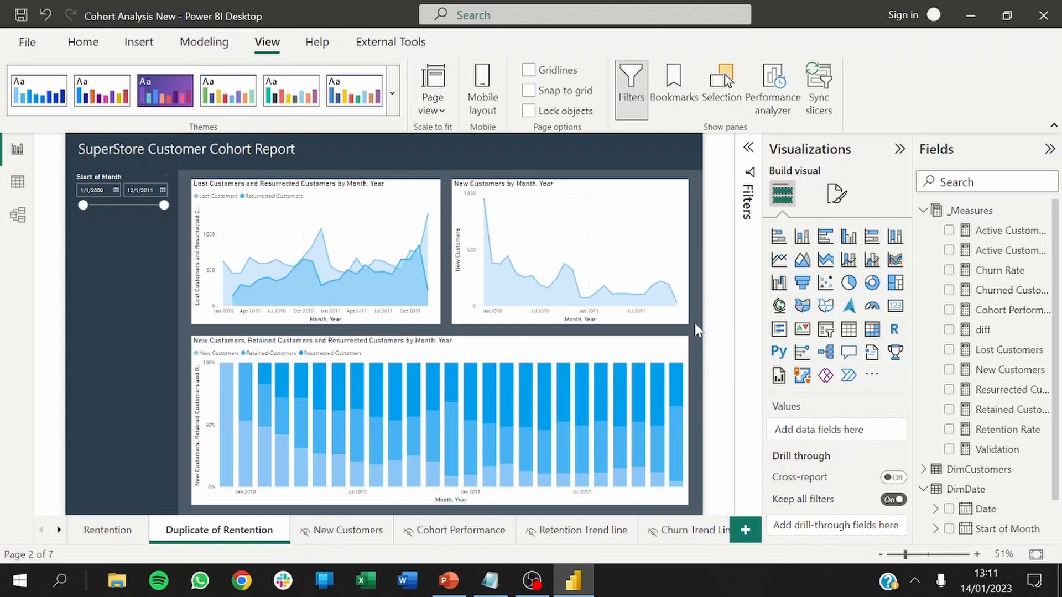
Rename the Duplicate of Rentention page as "Lost Customer and more".
{"action": "double_click", "coordinate": [225, 535]}
{"action": "type", "text": "T"}
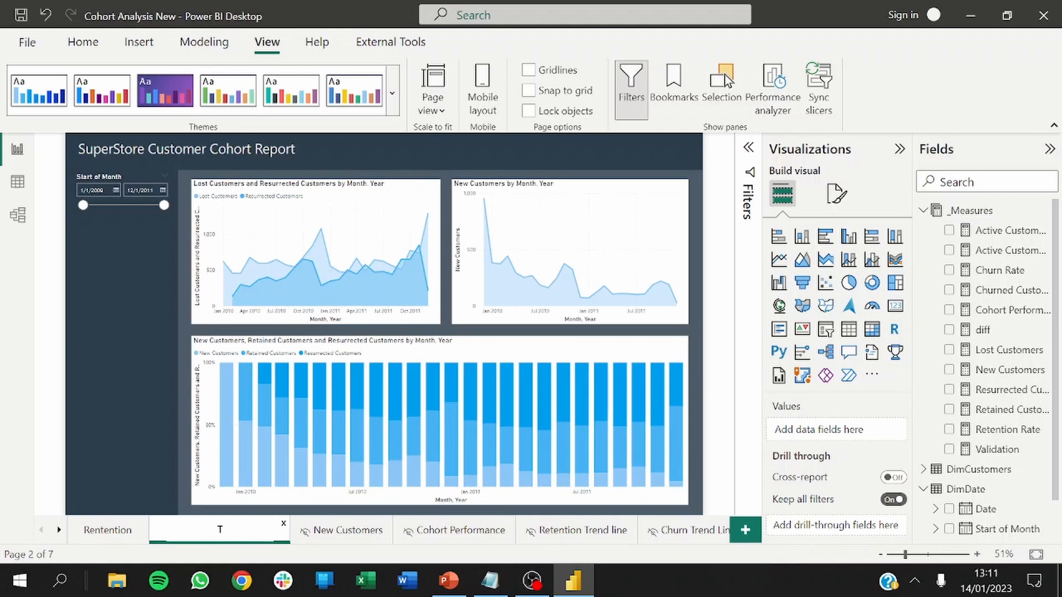
{"action": "type", "text": "Lost"}
{"action": "type", "text": " Customer"}
{"action": "type", "text": " and"}
{"action": "type", "text": " more"}
{"action": "key", "text": "Return"}
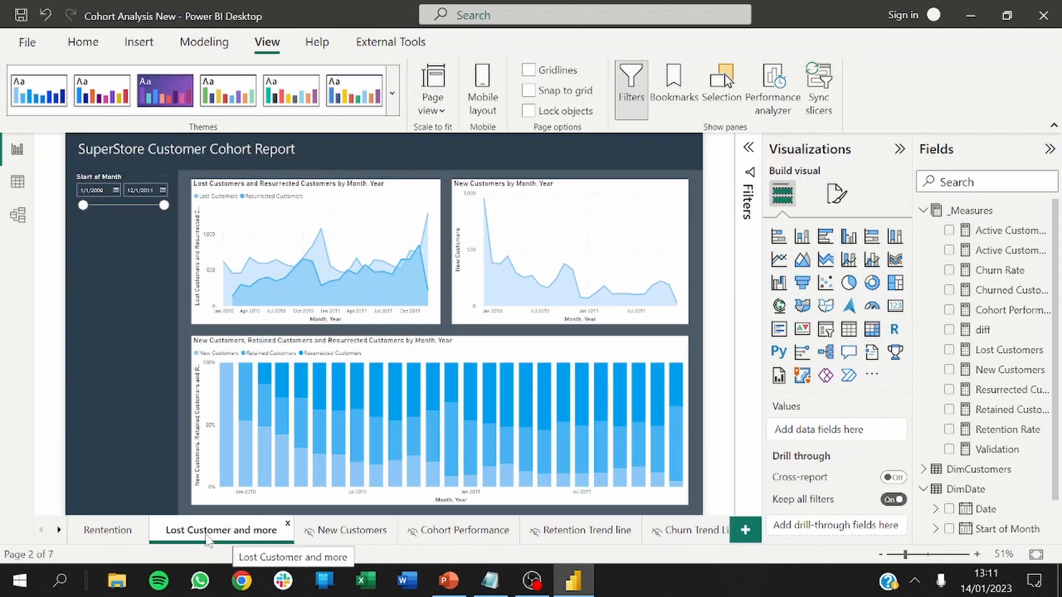
Rename the Rentention page as "Retention Matrix".
{"action": "left_click", "coordinate": [106, 531]}
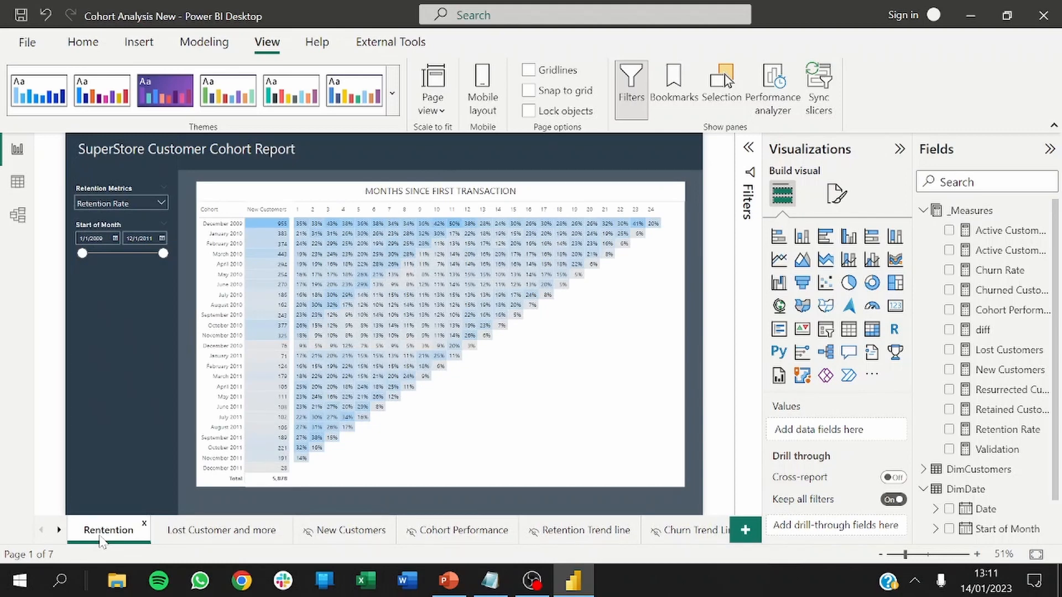
{"action": "double_click", "coordinate": [102, 541]}
{"action": "type", "text": "Retention Matrix"}
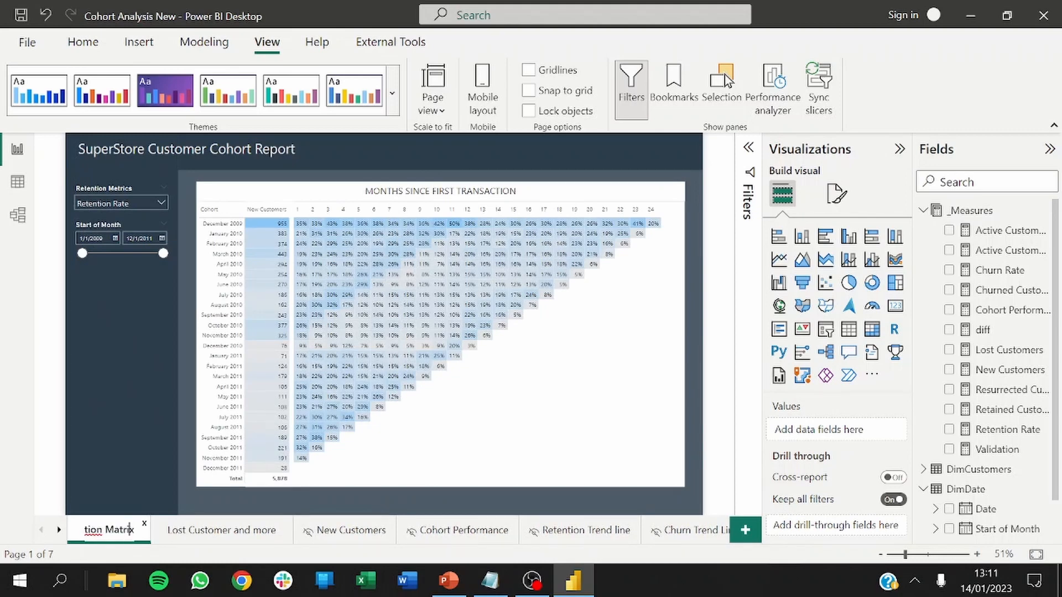
{"action": "key", "text": "Left"}
{"action": "key", "text": "Left"}
{"action": "key", "text": "Left"}
{"action": "key", "text": "Left"}
{"action": "key", "text": "Left"}
{"action": "key", "text": "Left"}
{"action": "key", "text": "Left"}
{"action": "key", "text": "Left"}
{"action": "key", "text": "Left"}
{"action": "key", "text": "Left"}
{"action": "key", "text": "Left"}
{"action": "key", "text": "Left"}
{"action": "key", "text": "Left"}
{"action": "key", "text": "BackSpace"}
{"action": "key", "text": "Return"}
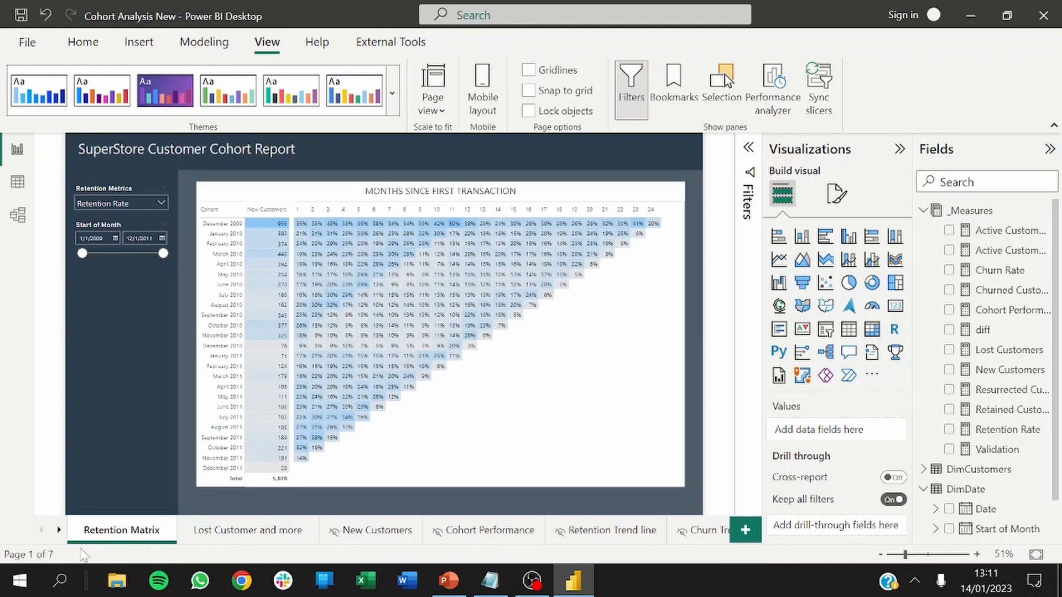
On the Lost Customer and more page, set the Lost and Resurrected Customers chart's Y-axis title to "Number of Customers".
{"action": "left_click", "coordinate": [212, 539]}
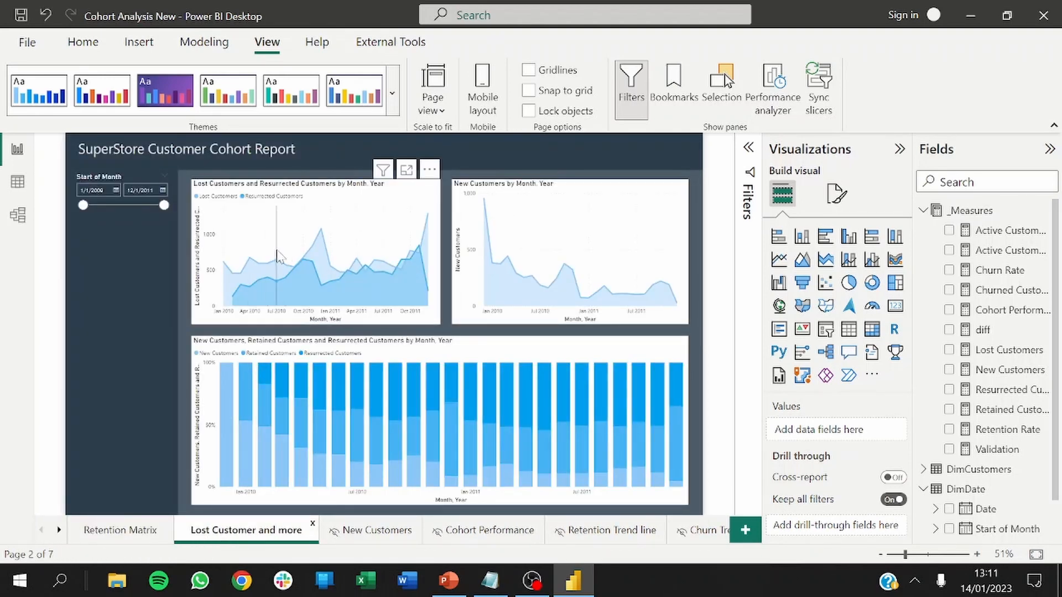
{"action": "mouse_move", "coordinate": [280, 256]}
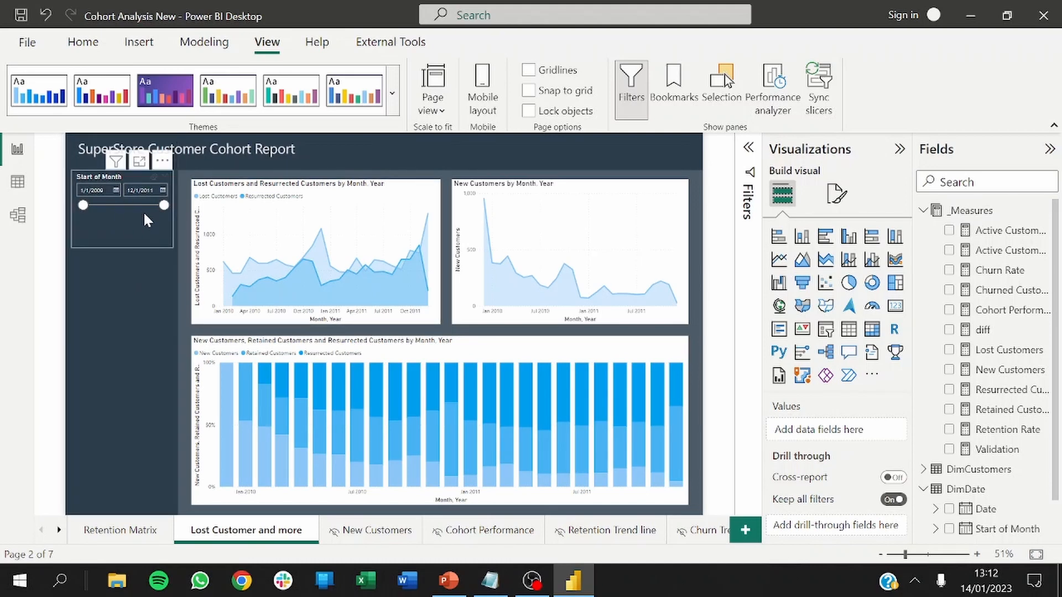
{"action": "left_click", "coordinate": [207, 303]}
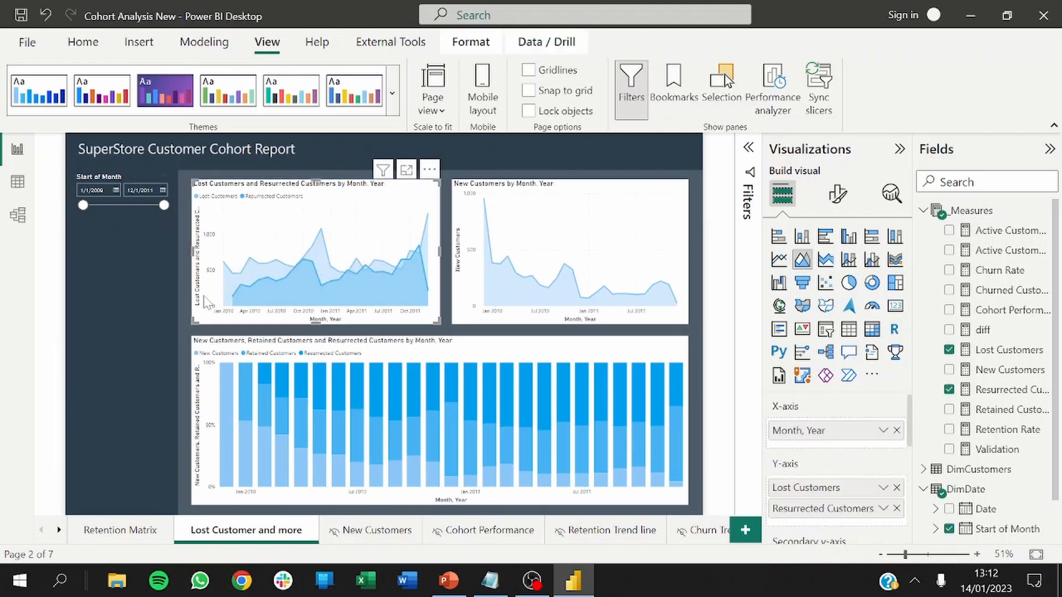
{"action": "left_click", "coordinate": [838, 195]}
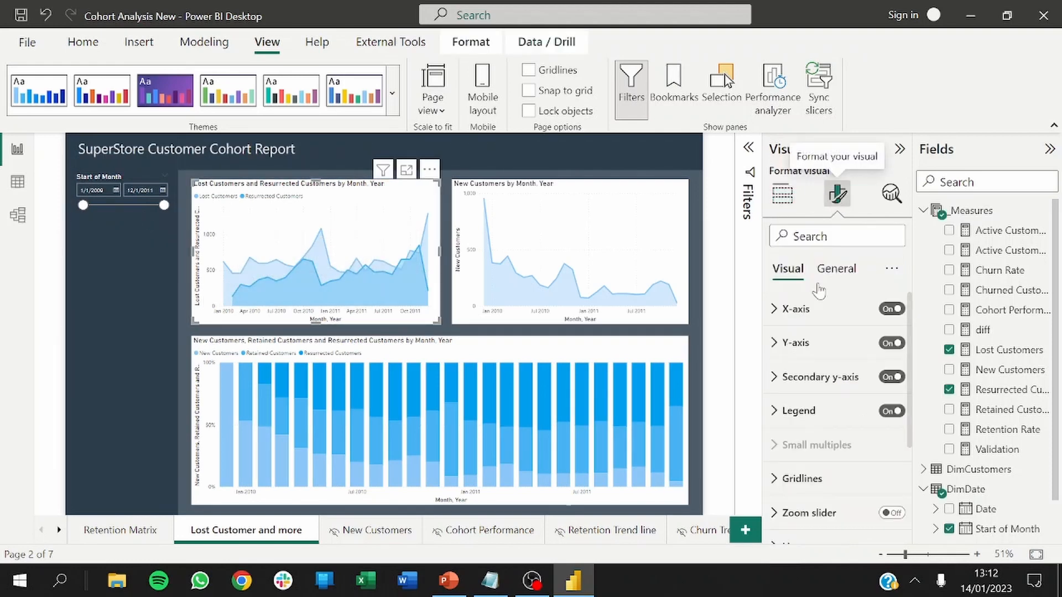
{"action": "left_click", "coordinate": [788, 342]}
{"action": "left_click_drag", "start_coordinate": [911, 332], "coordinate": [915, 395]}
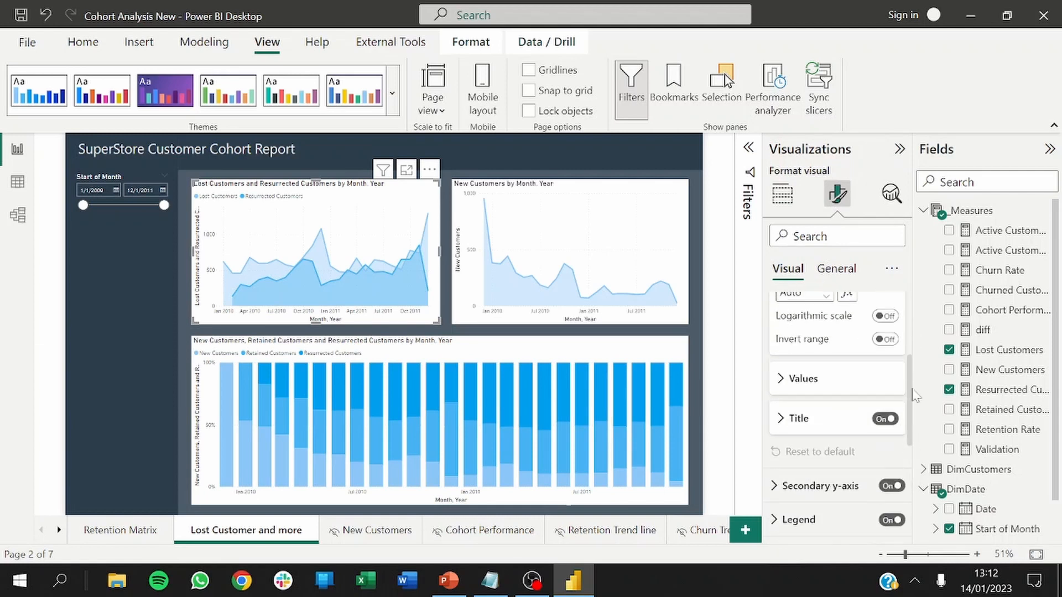
{"action": "left_click", "coordinate": [785, 418]}
{"action": "scroll", "coordinate": [854, 411], "scroll_direction": "down", "scroll_amount": 2}
{"action": "left_click", "coordinate": [837, 370]}
{"action": "type", "text": "Nu"}
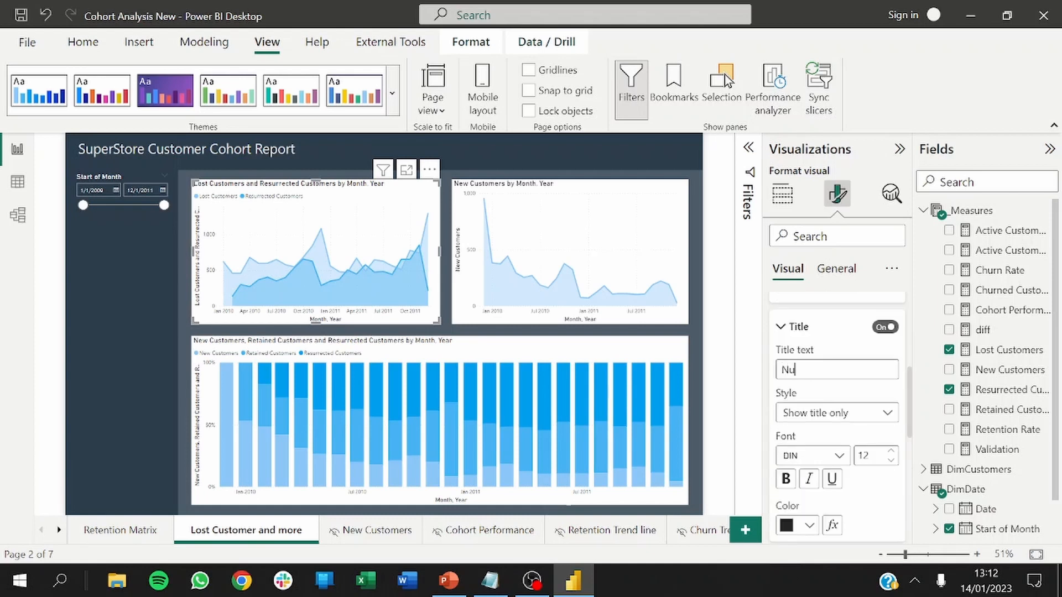
{"action": "type", "text": "mber of Customers"}
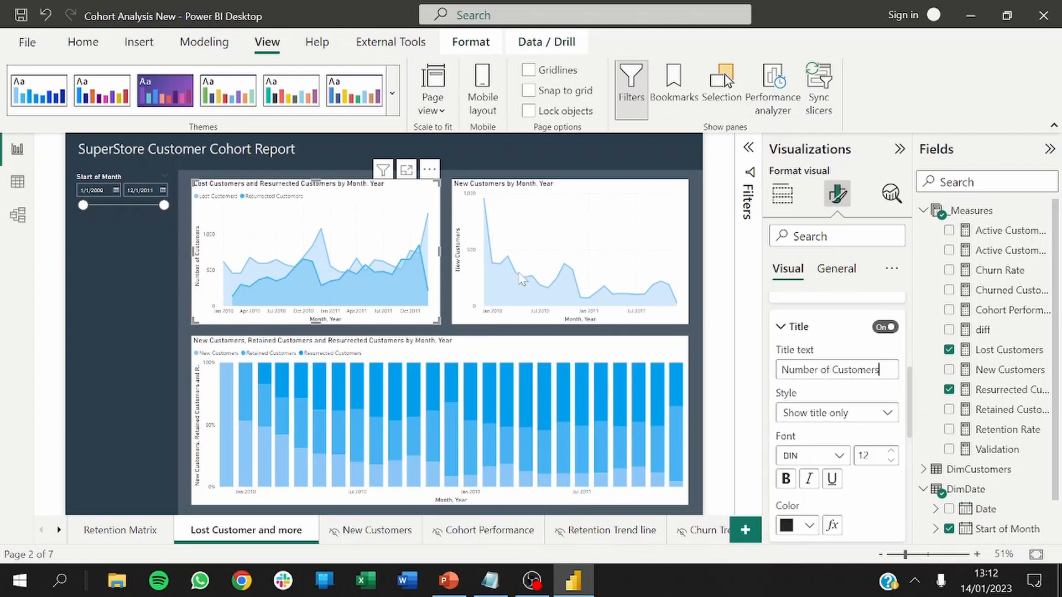
{"action": "left_click", "coordinate": [471, 298]}
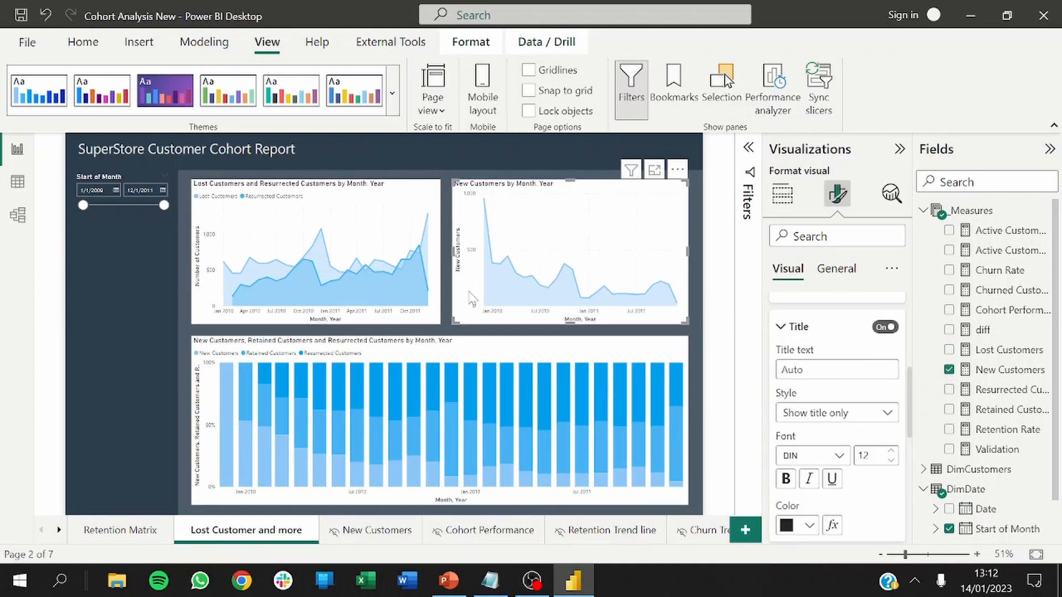
{"action": "left_click", "coordinate": [449, 316]}
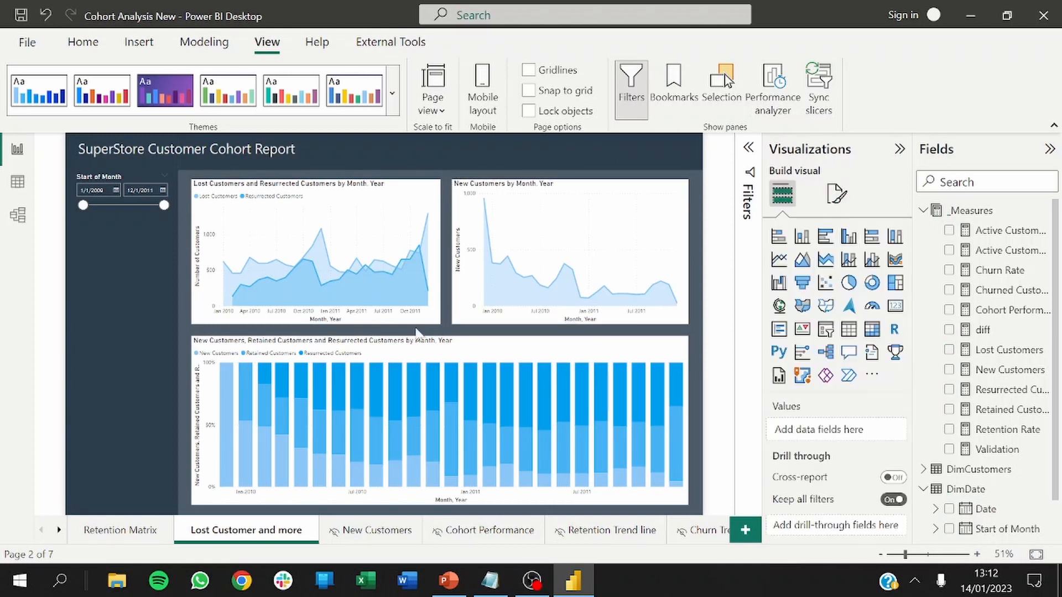
Set the Y-axis title of the stacked column chart to "% Composition".
{"action": "left_click", "coordinate": [210, 501]}
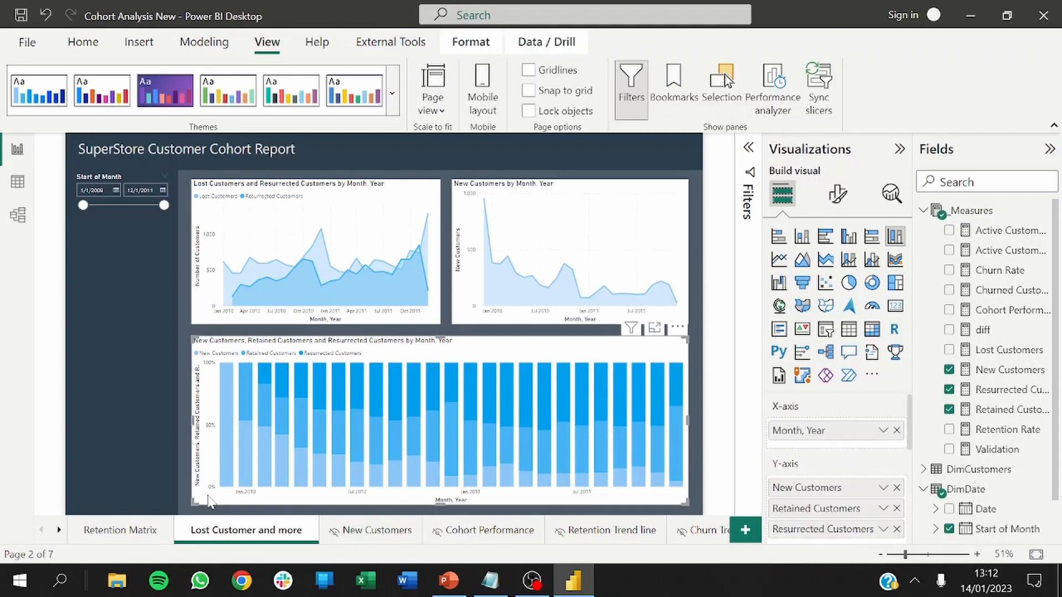
{"action": "left_click", "coordinate": [838, 193]}
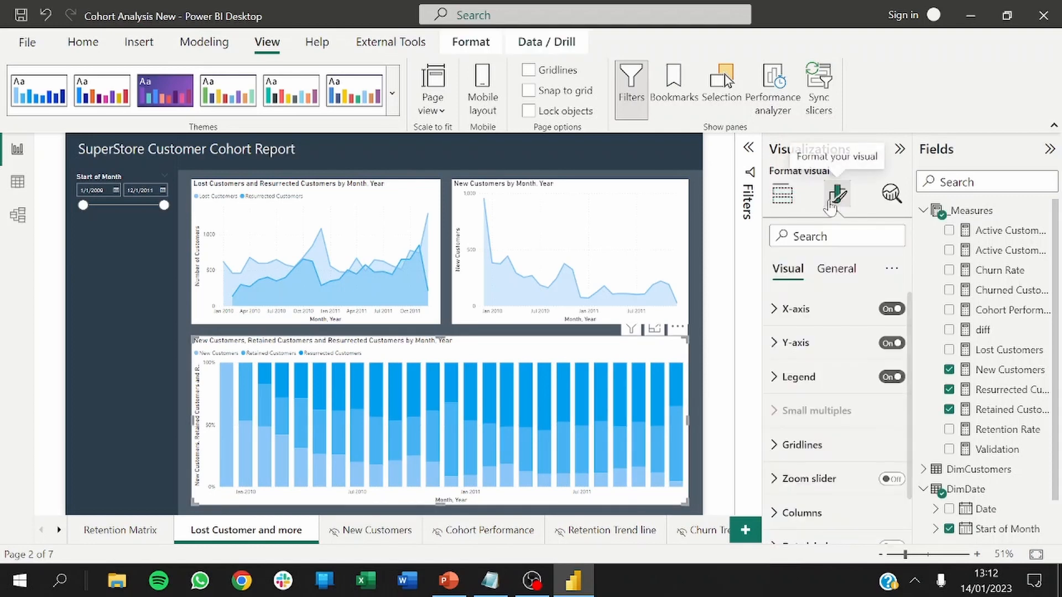
{"action": "left_click", "coordinate": [836, 268]}
{"action": "left_click", "coordinate": [788, 268]}
{"action": "left_click", "coordinate": [785, 343]}
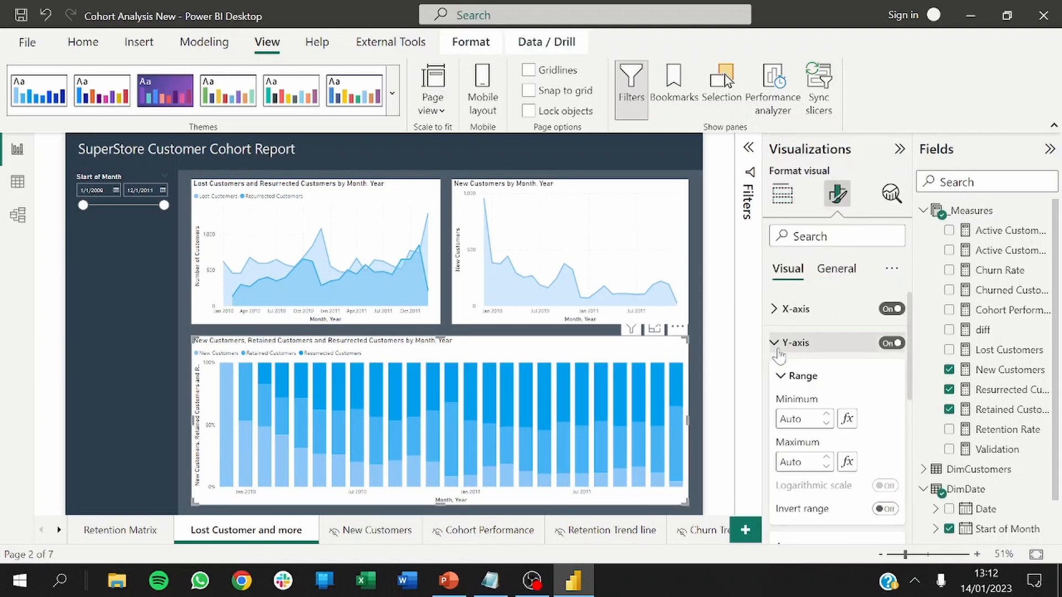
{"action": "scroll", "coordinate": [913, 362], "scroll_direction": "down", "scroll_amount": 4}
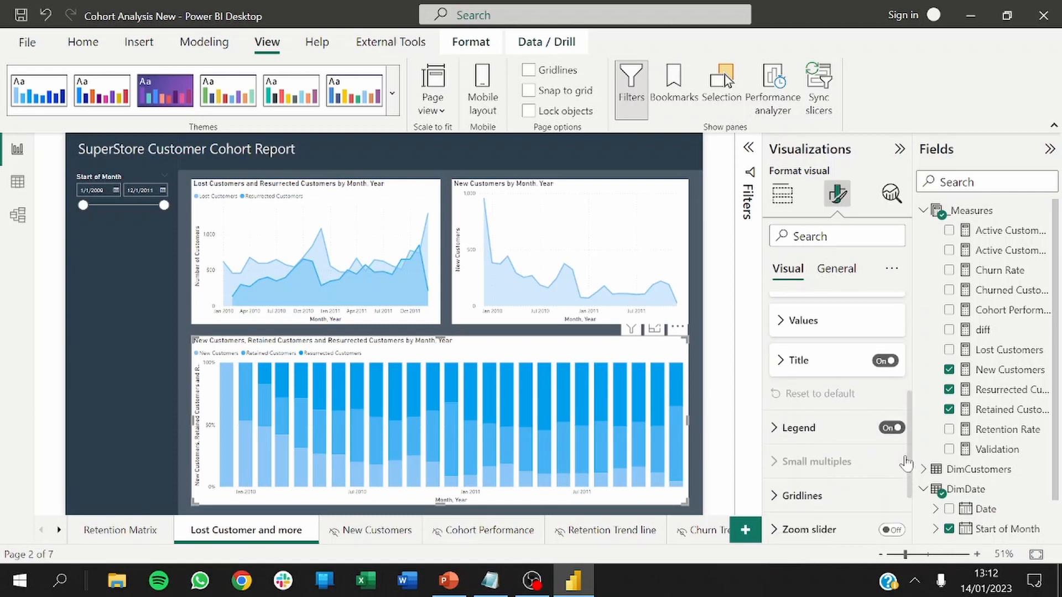
{"action": "left_click", "coordinate": [791, 356]}
{"action": "type", "text": "%"}
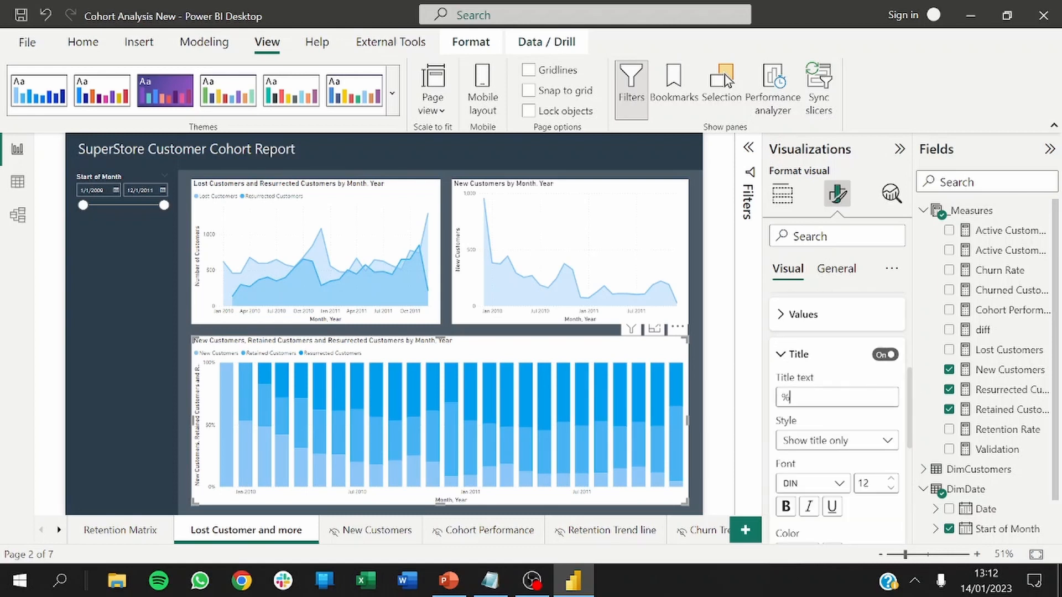
{"action": "type", "text": " Composi"}
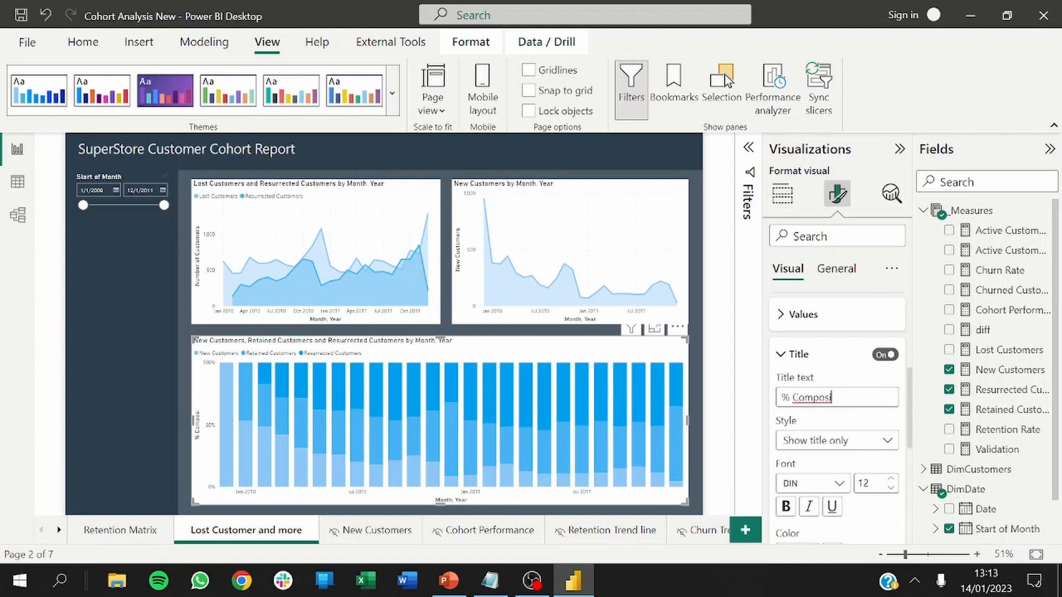
{"action": "type", "text": "tion"}
{"action": "left_click", "coordinate": [325, 328]}
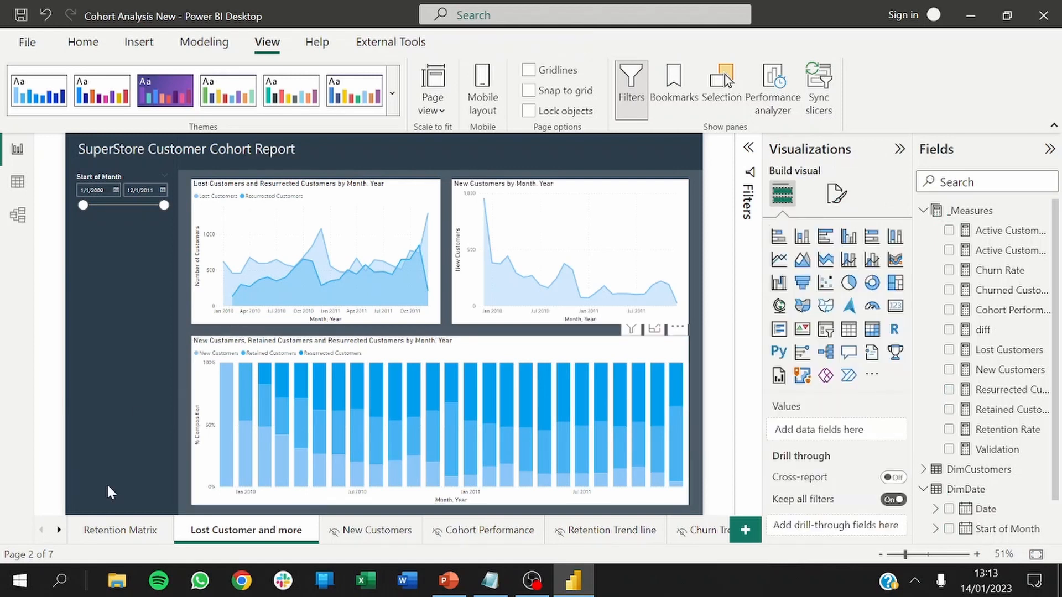
Insert a blank button on the Retention Matrix page and place it below the Start of Month slicer.
{"action": "left_click", "coordinate": [109, 526]}
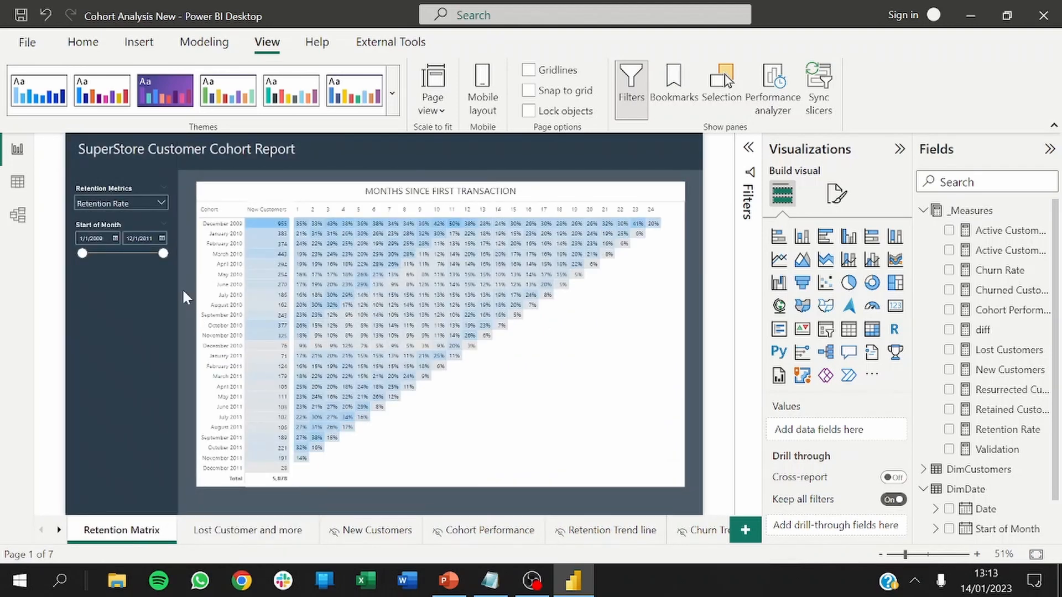
{"action": "left_click", "coordinate": [100, 48]}
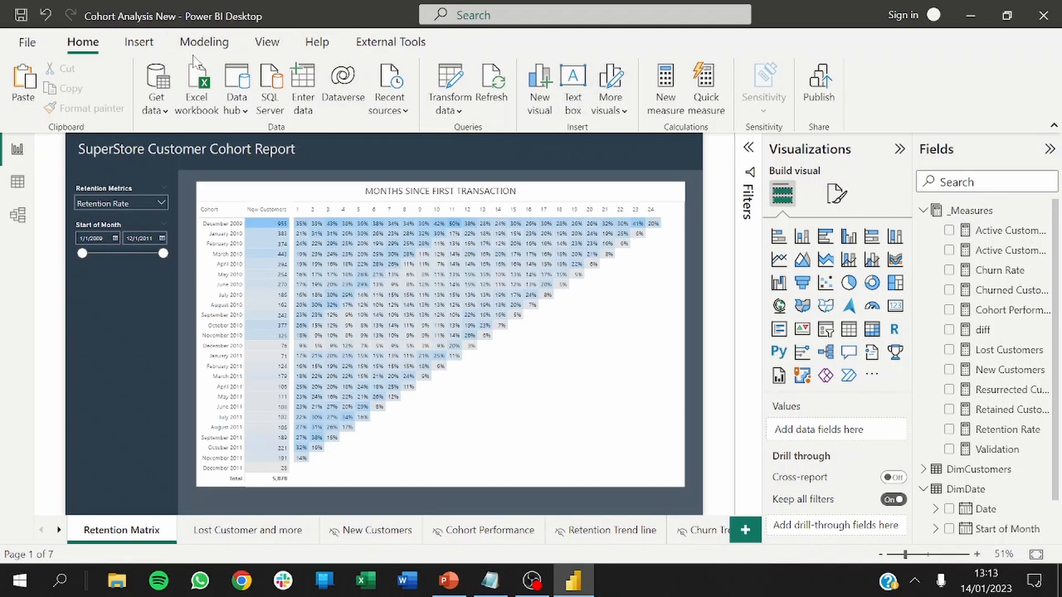
{"action": "left_click", "coordinate": [139, 42]}
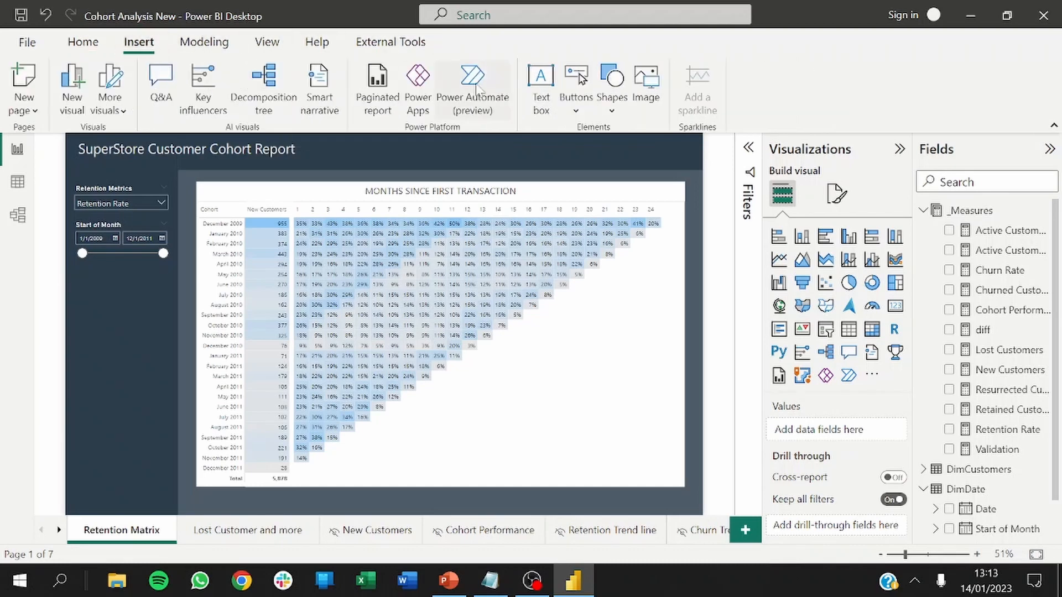
{"action": "left_click", "coordinate": [586, 113]}
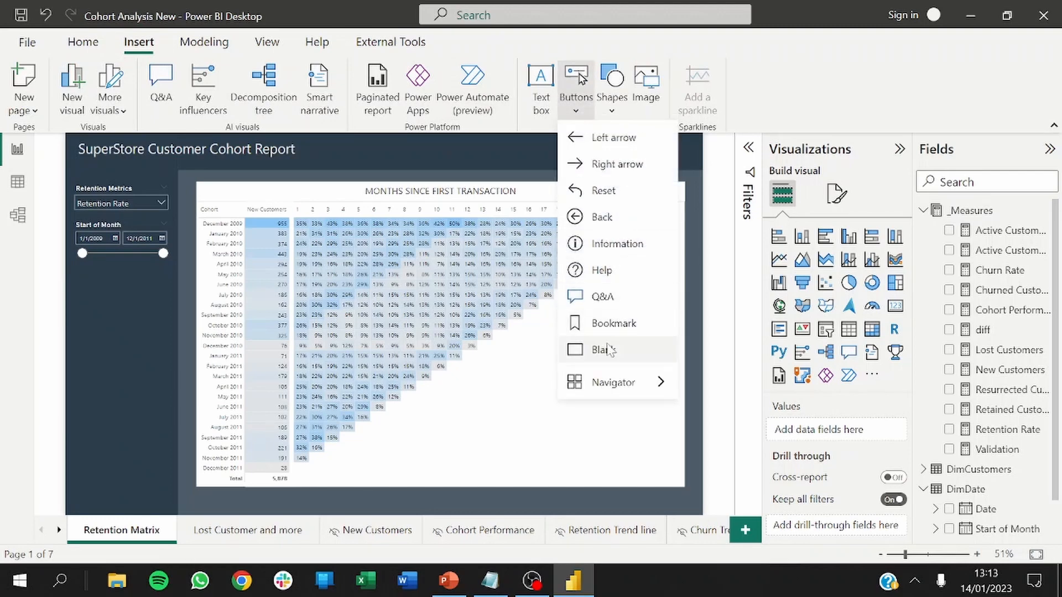
{"action": "left_click", "coordinate": [592, 350]}
{"action": "left_click_drag", "start_coordinate": [125, 301], "coordinate": [93, 307]}
{"action": "left_click", "coordinate": [192, 315]}
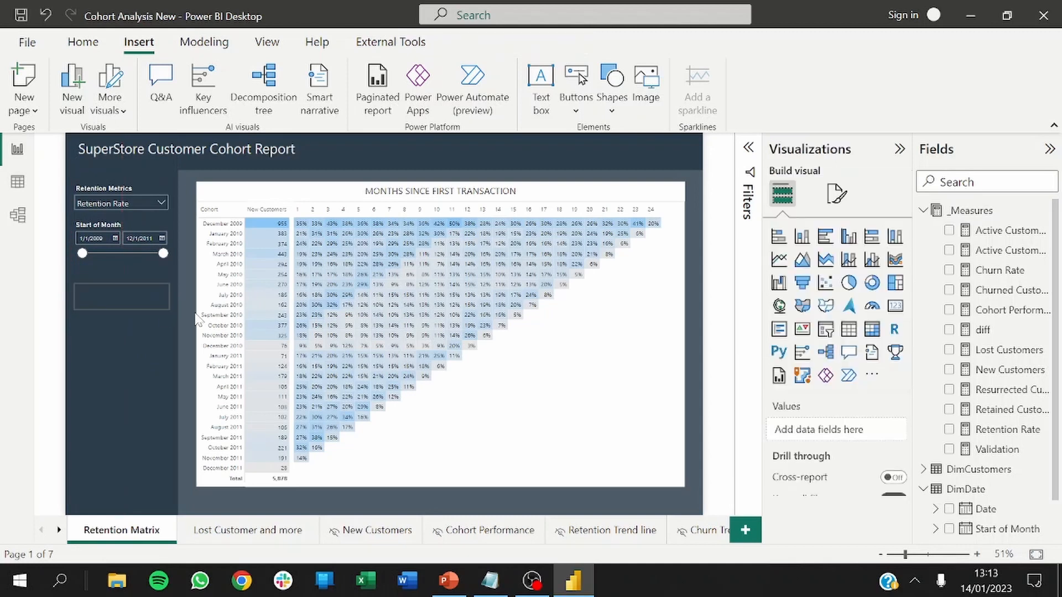
Turn on the blank button's text and set it to "Monthly Cohort".
{"action": "left_click", "coordinate": [127, 301]}
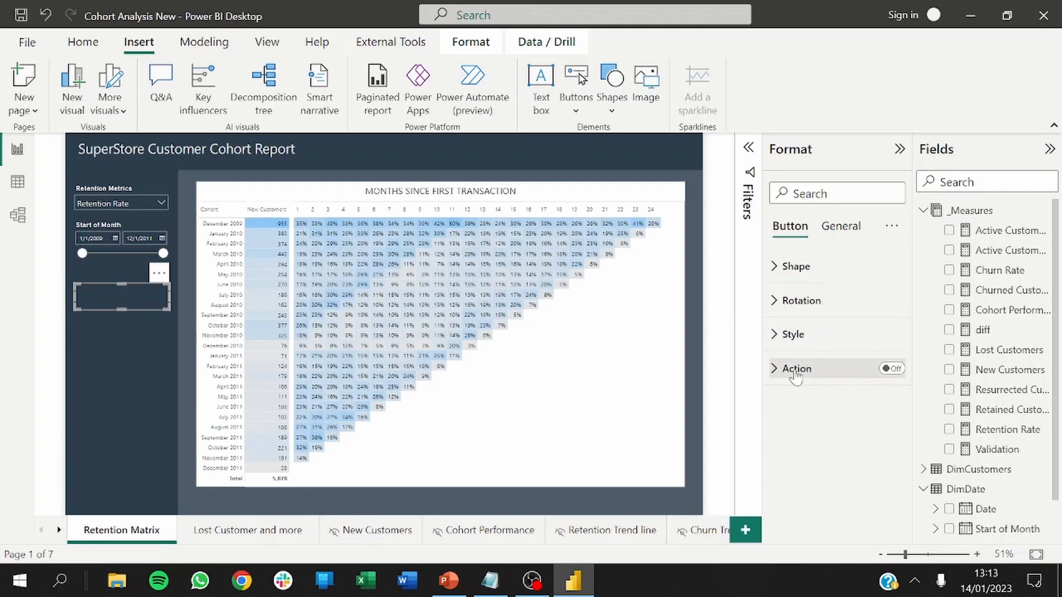
{"action": "left_click", "coordinate": [793, 334]}
{"action": "left_click", "coordinate": [885, 450]}
{"action": "left_click", "coordinate": [824, 493]}
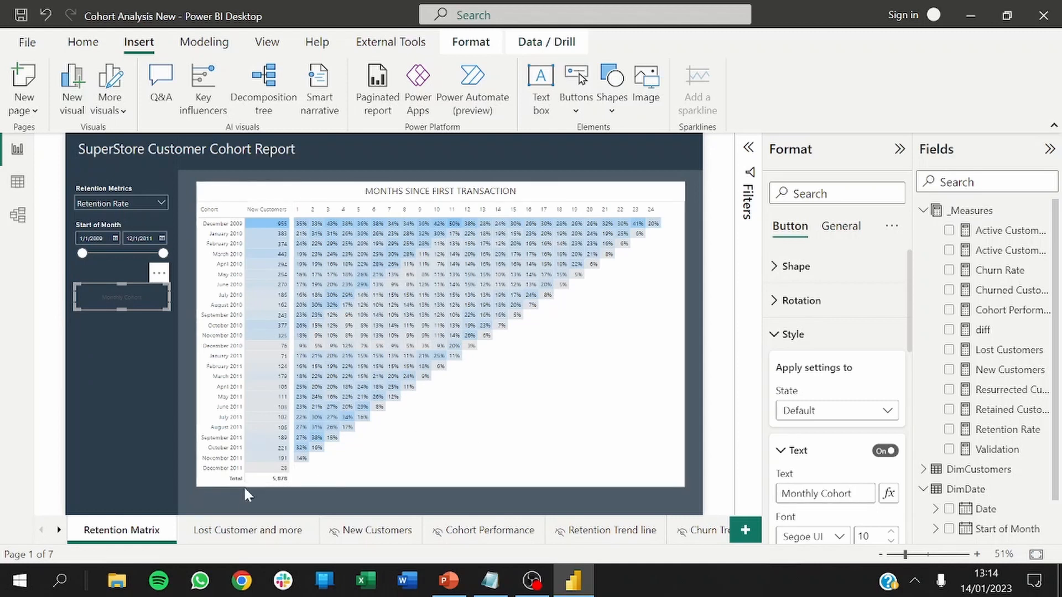
{"action": "left_click", "coordinate": [184, 389]}
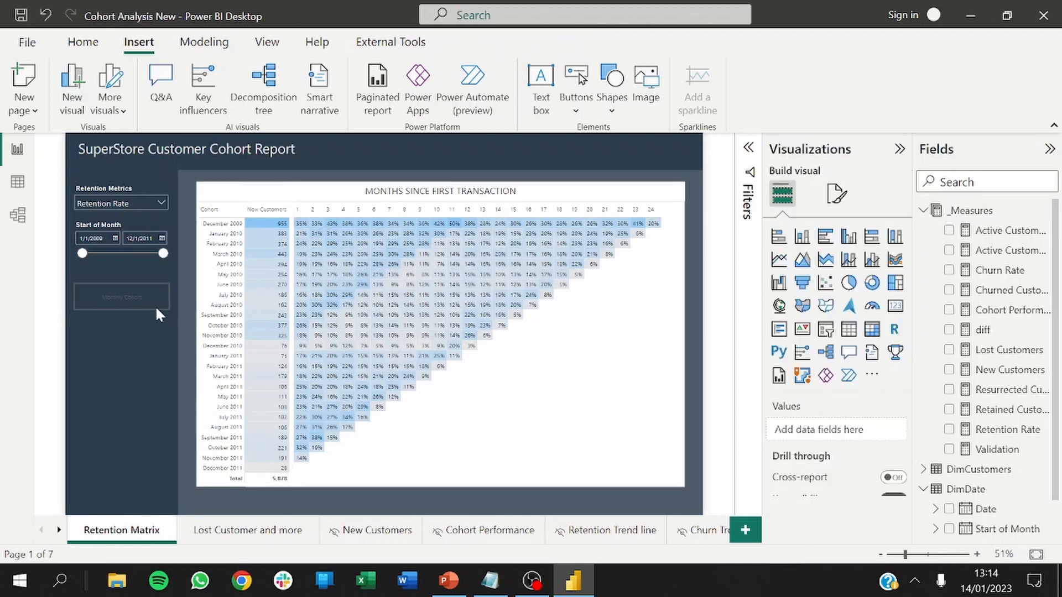
Turn on the Monthly Cohort button's fill and open its fill color choices.
{"action": "left_click", "coordinate": [152, 312]}
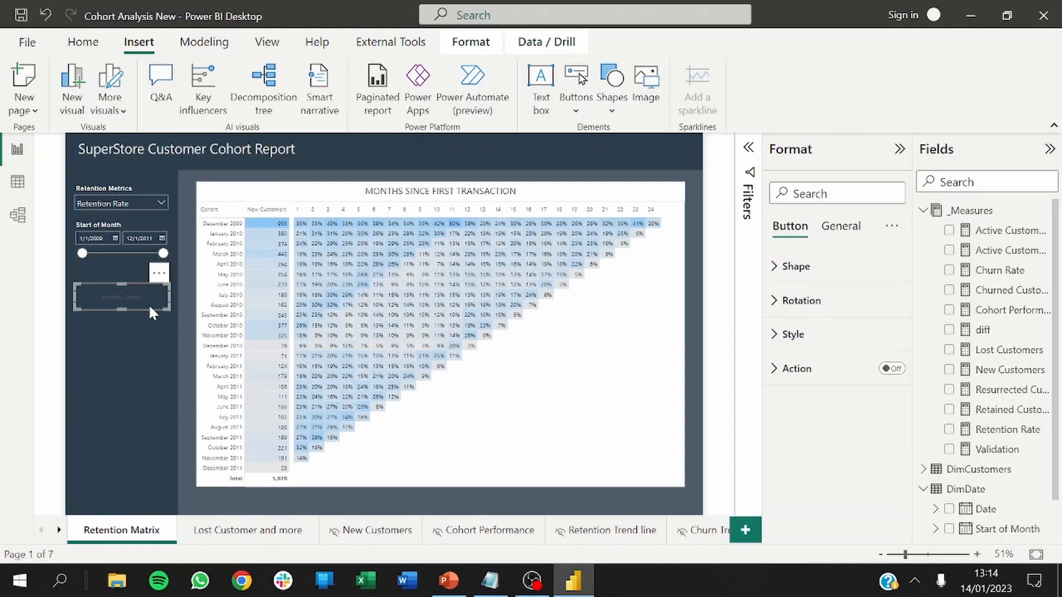
{"action": "left_click", "coordinate": [781, 336]}
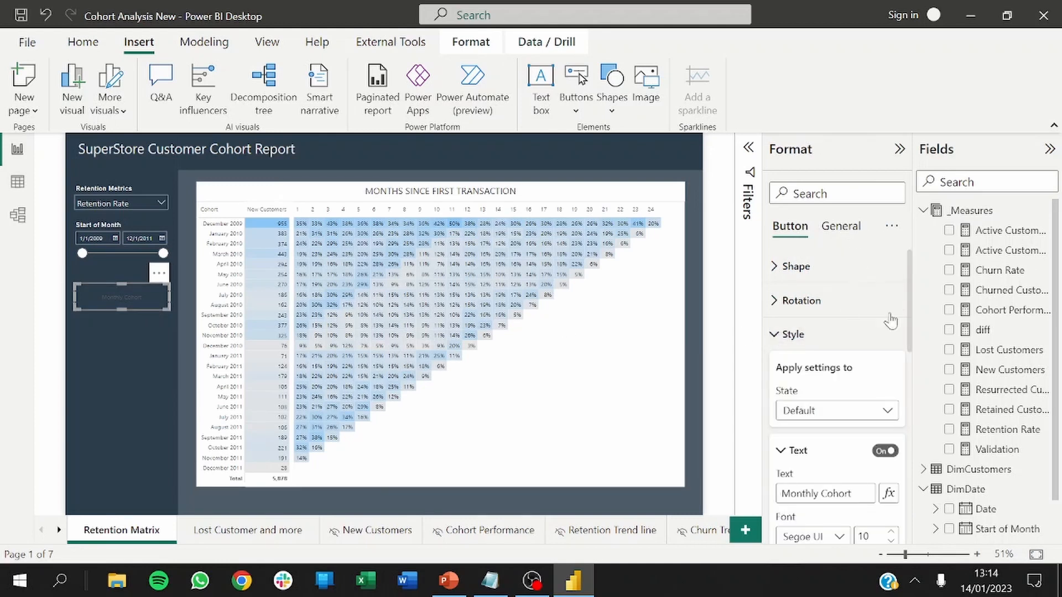
{"action": "scroll", "coordinate": [885, 360], "scroll_direction": "down", "scroll_amount": 10}
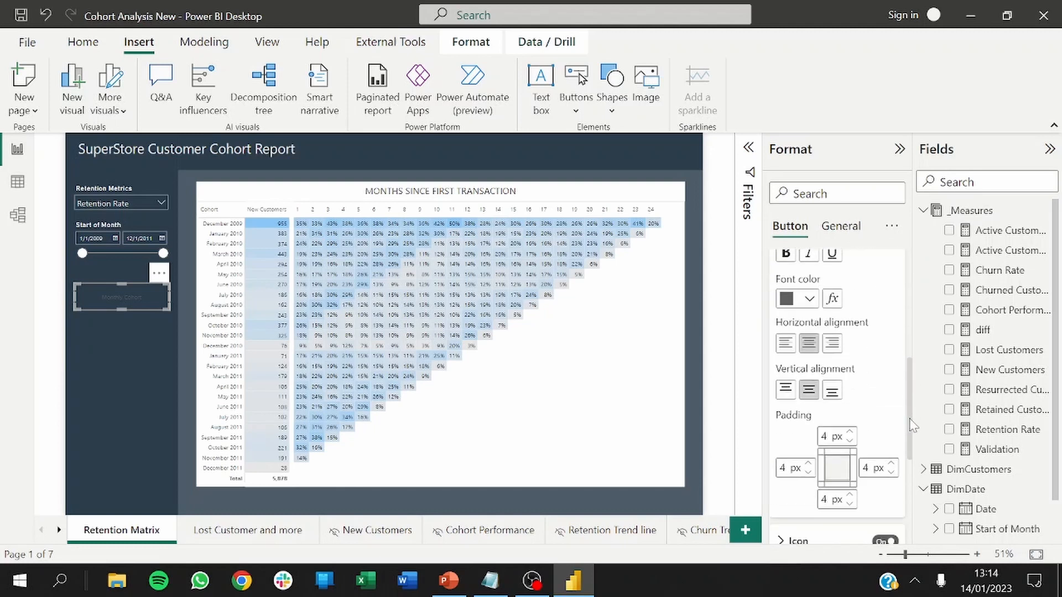
{"action": "left_click", "coordinate": [885, 396]}
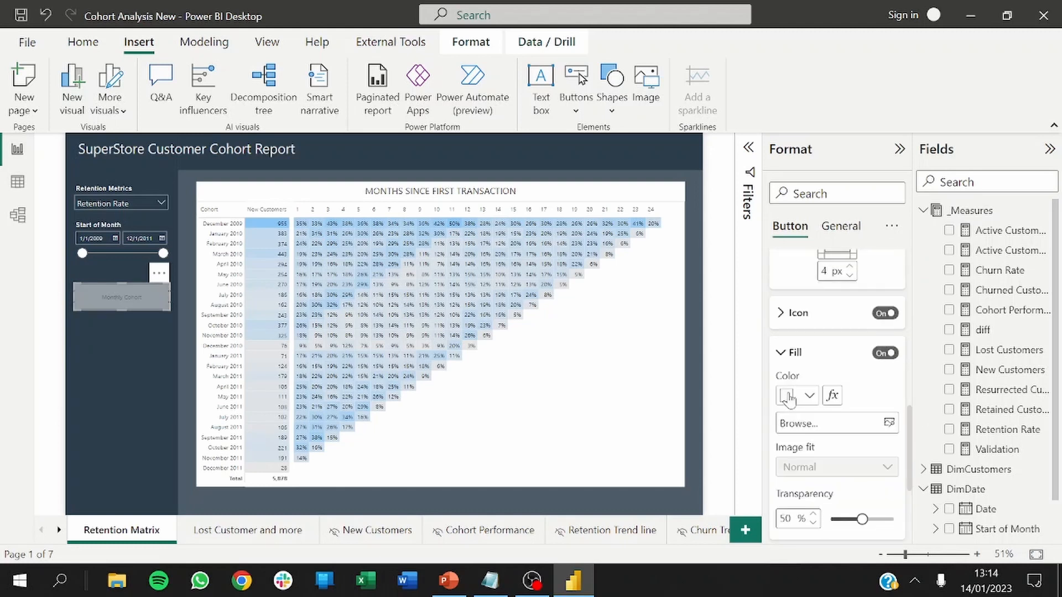
{"action": "left_click", "coordinate": [808, 396]}
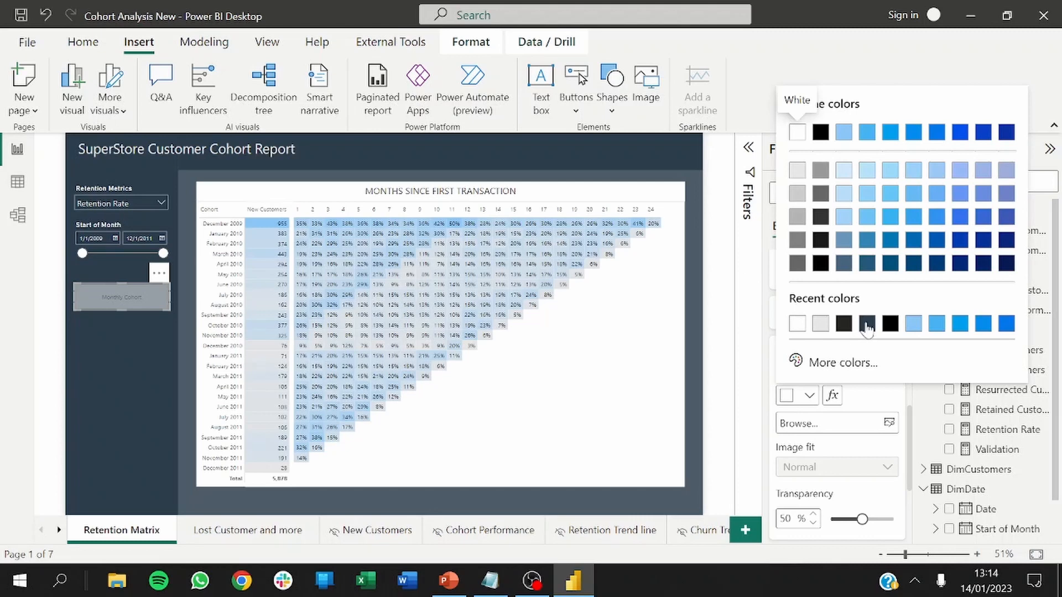
Fill the Monthly Cohort button with the recently used dark navy color and set the fill transparency to 16%.
{"action": "left_click", "coordinate": [867, 324]}
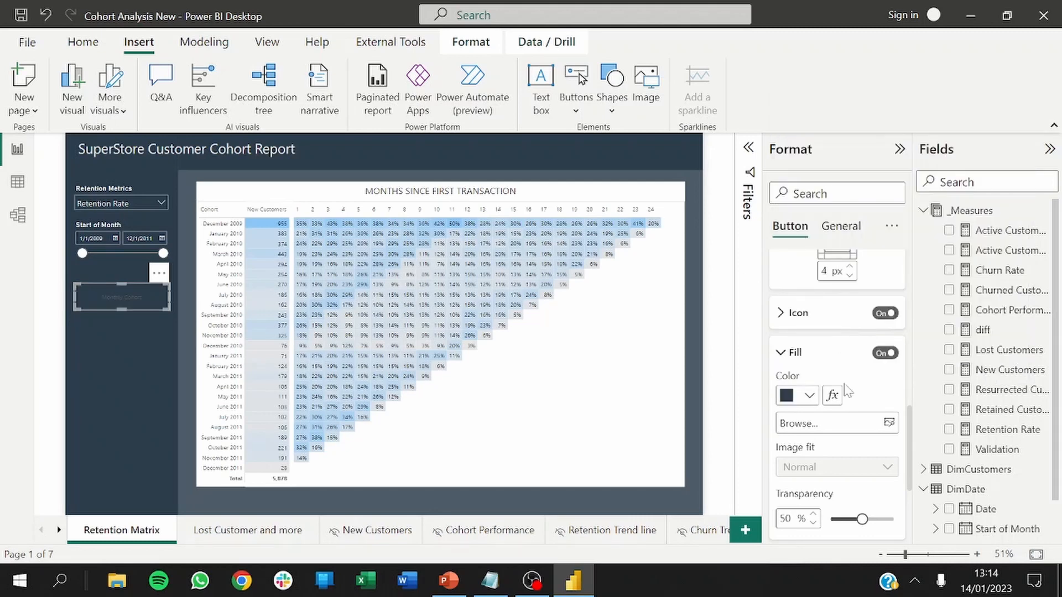
{"action": "scroll", "coordinate": [911, 449], "scroll_direction": "down", "scroll_amount": 3}
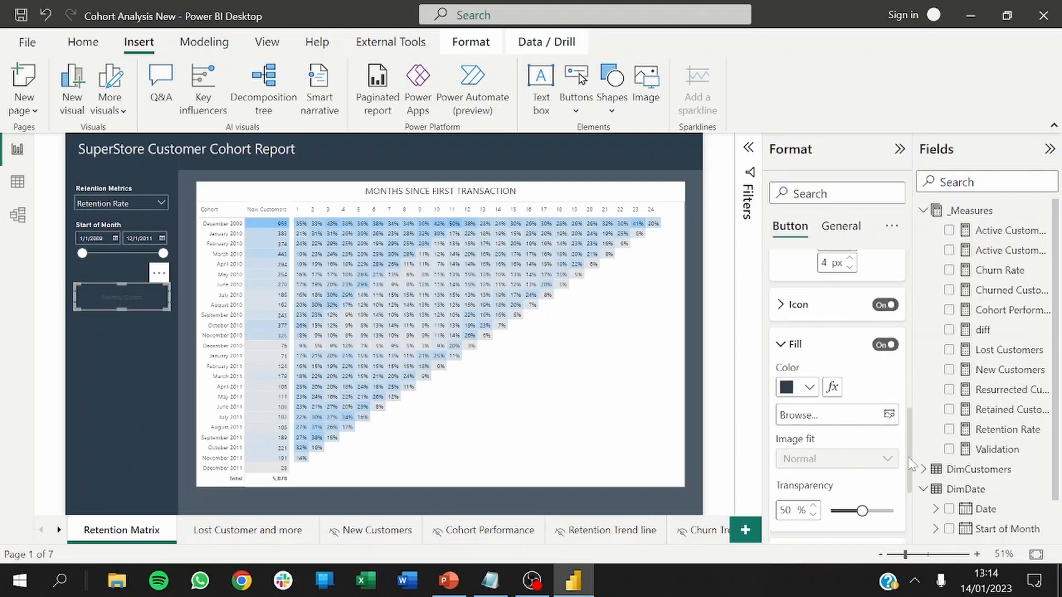
{"action": "left_click", "coordinate": [791, 402]}
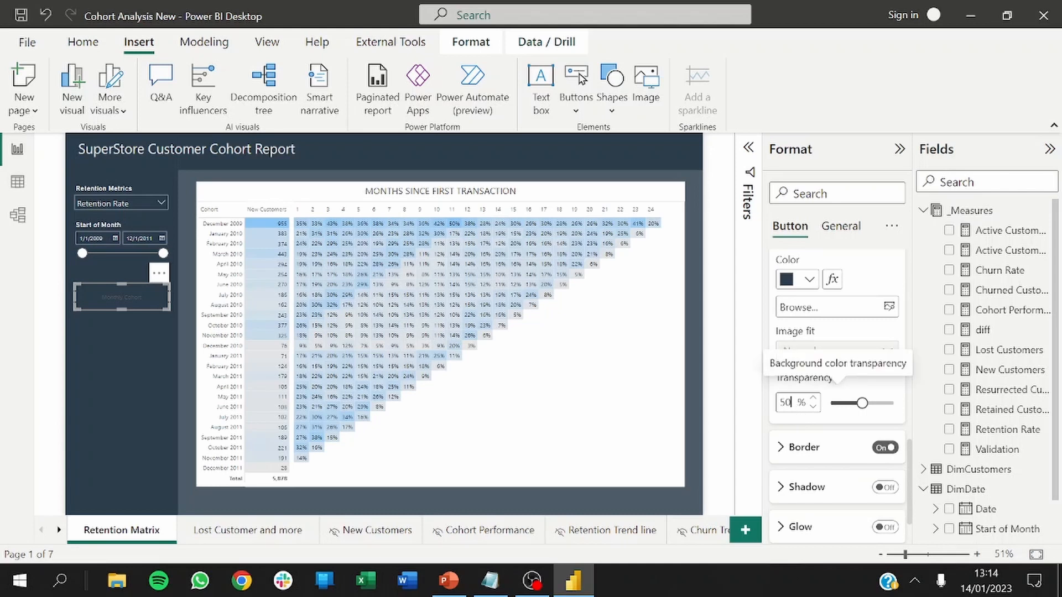
{"action": "left_click_drag", "start_coordinate": [791, 402], "coordinate": [772, 409]}
{"action": "type", "text": "16"}
Turn off the Monthly Cohort button's border and set its font color to white.
{"action": "left_click", "coordinate": [885, 448]}
{"action": "scroll", "coordinate": [885, 453], "scroll_direction": "down", "scroll_amount": 5}
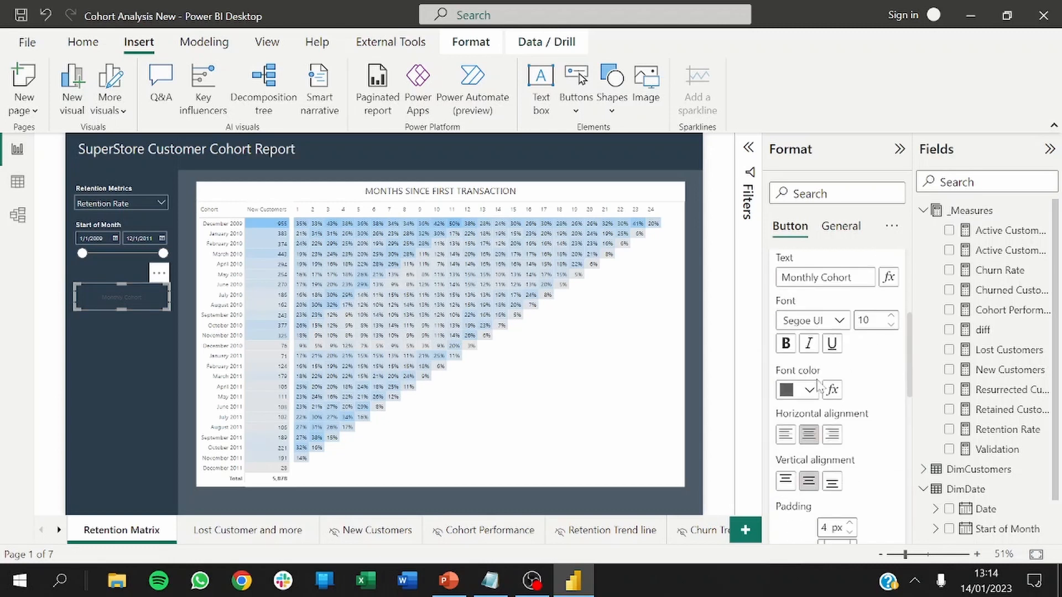
{"action": "left_click", "coordinate": [805, 390]}
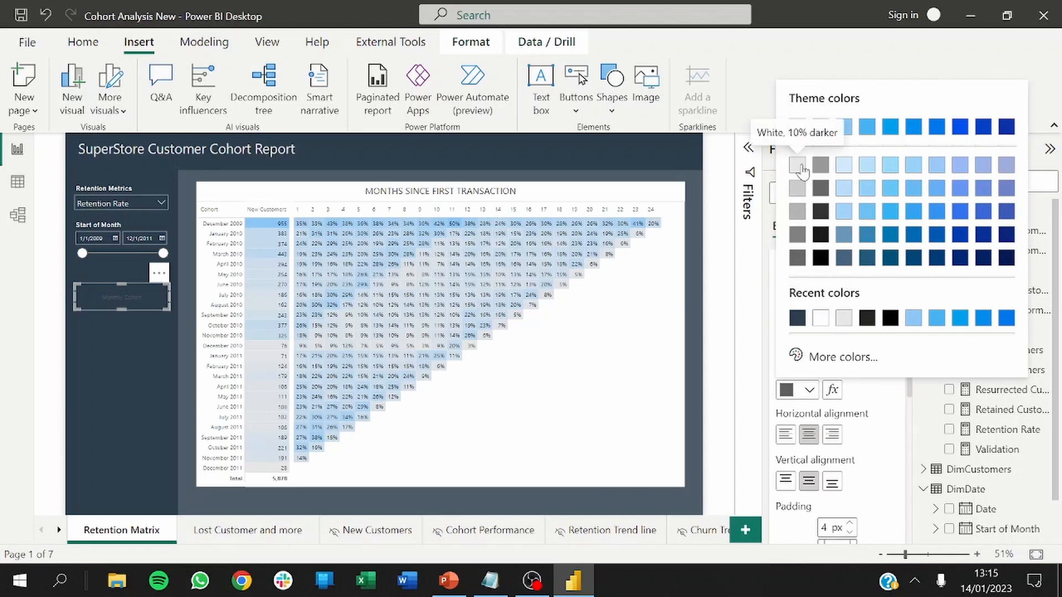
{"action": "left_click", "coordinate": [820, 319]}
Move the Monthly Cohort button so it sits flush with the right edge of the report's dark sidebar.
{"action": "left_click", "coordinate": [135, 295]}
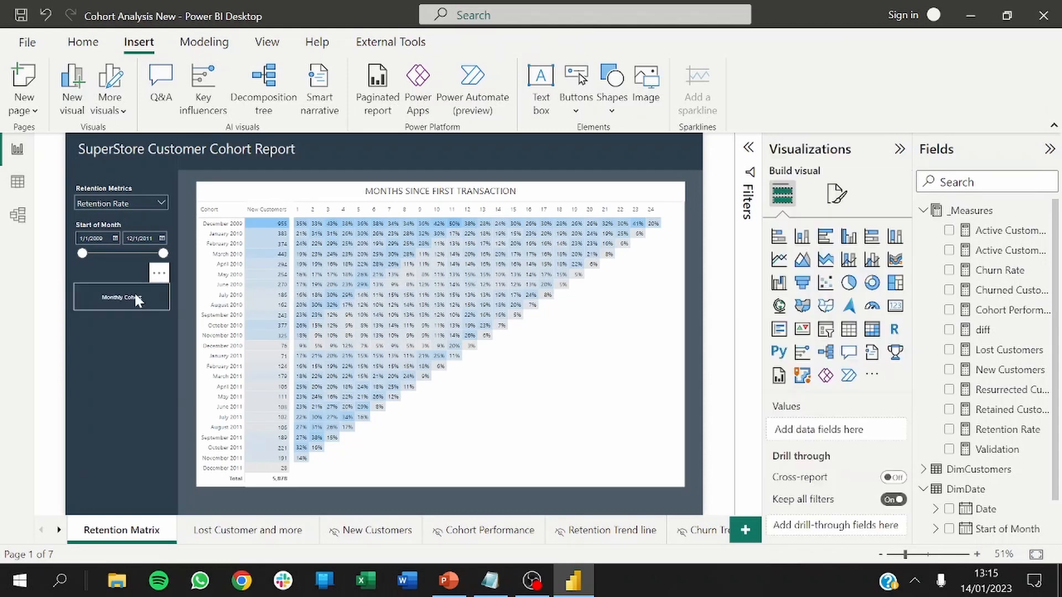
{"action": "left_click", "coordinate": [135, 295]}
{"action": "left_click_drag", "start_coordinate": [145, 298], "coordinate": [147, 291]}
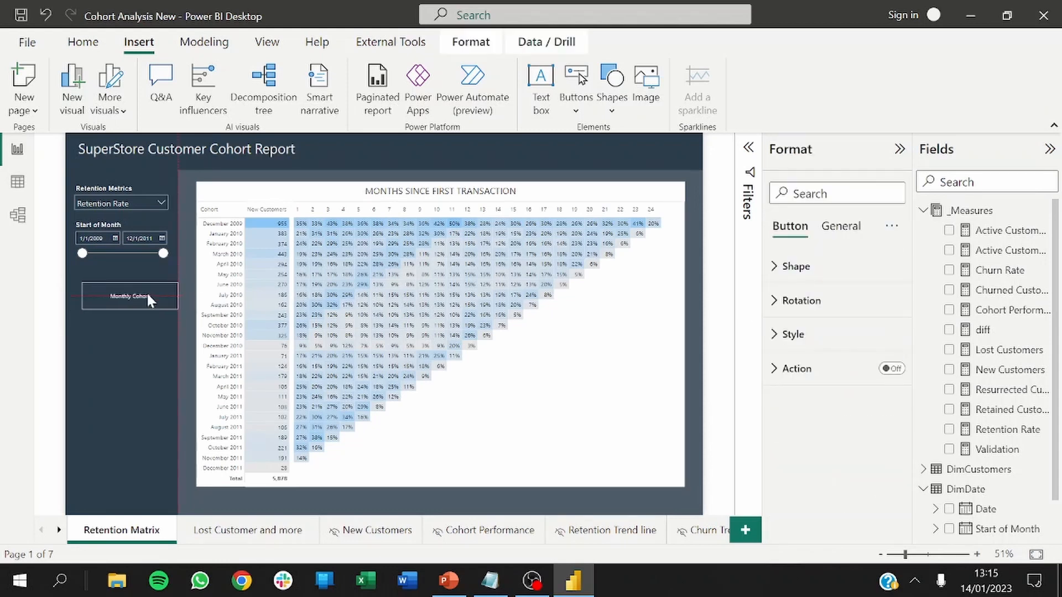
{"action": "left_click", "coordinate": [188, 307]}
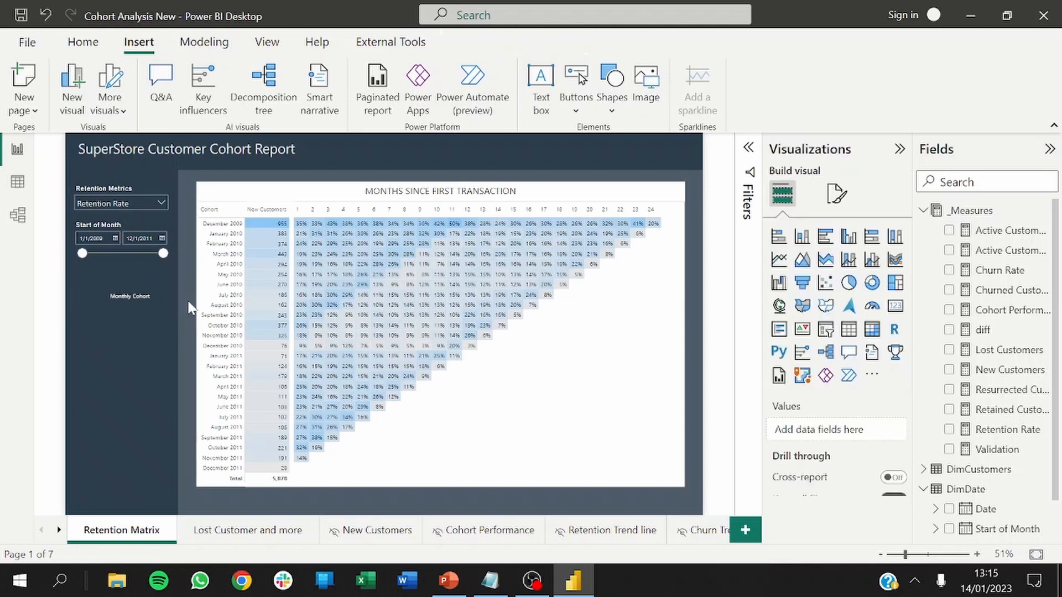
Change the Monthly Cohort button's fill color to the lightest blue theme shade.
{"action": "left_click", "coordinate": [132, 293]}
{"action": "left_click", "coordinate": [881, 336]}
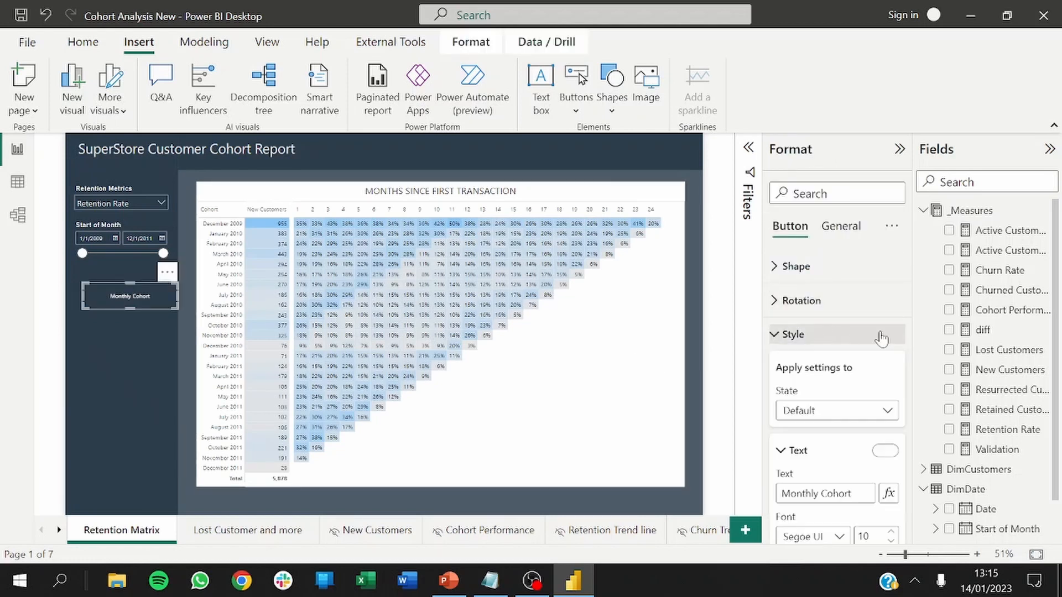
{"action": "scroll", "coordinate": [907, 359], "scroll_direction": "down", "scroll_amount": 10}
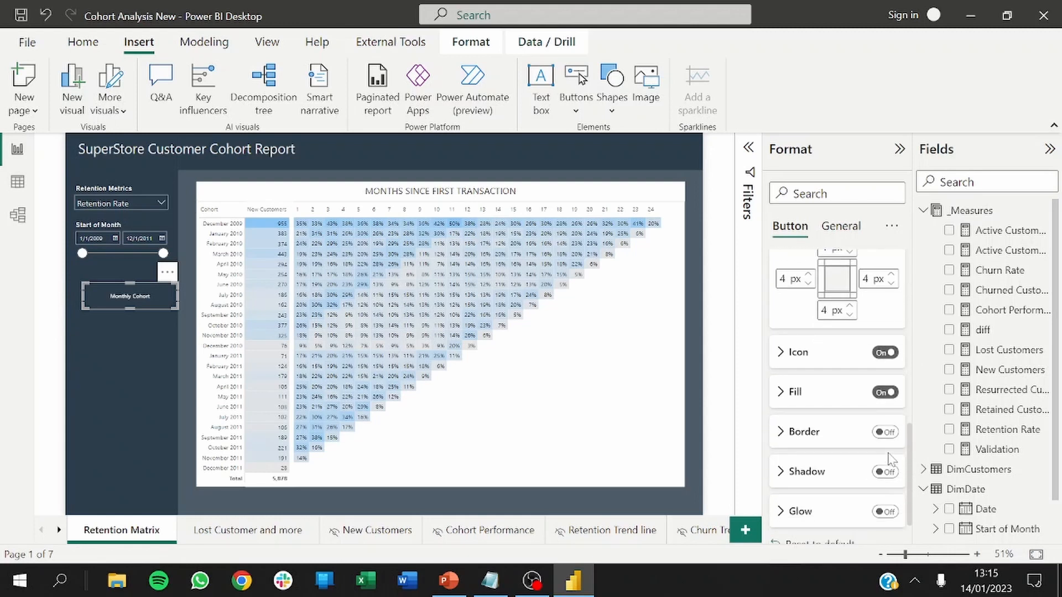
{"action": "left_click", "coordinate": [781, 399]}
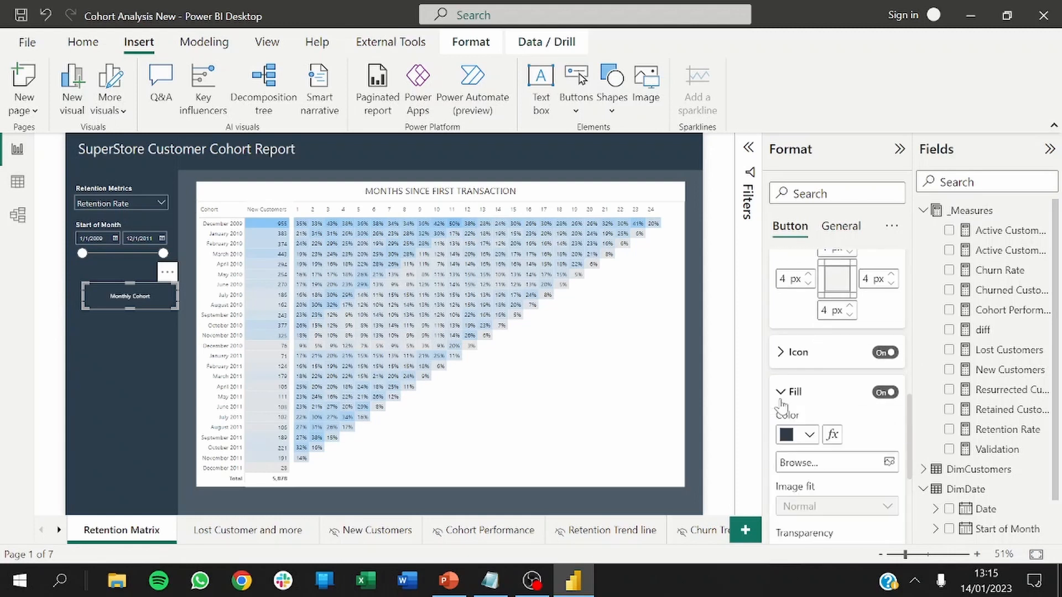
{"action": "left_click", "coordinate": [786, 435]}
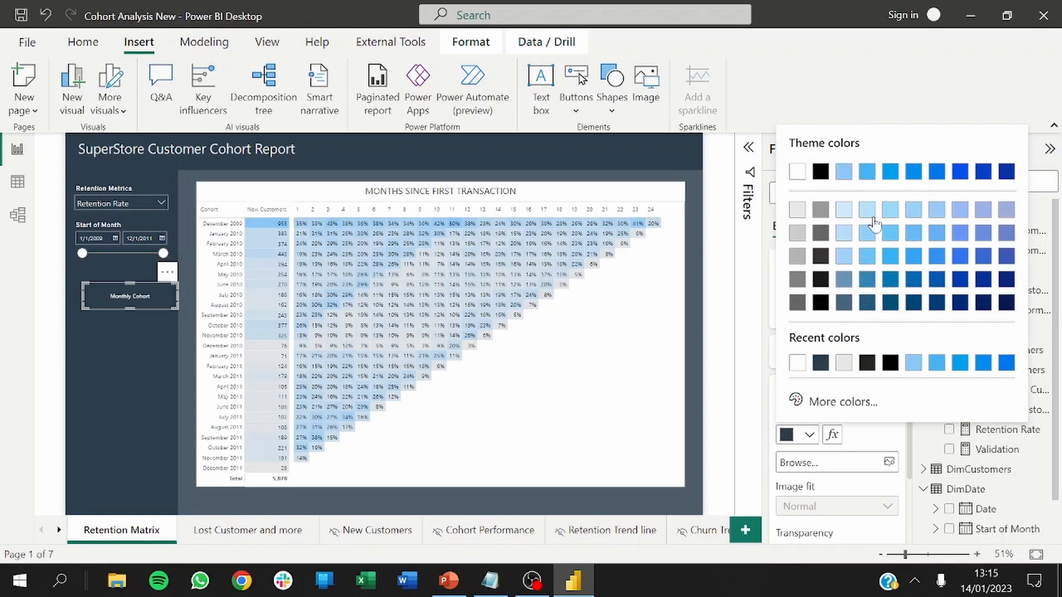
{"action": "left_click", "coordinate": [843, 215]}
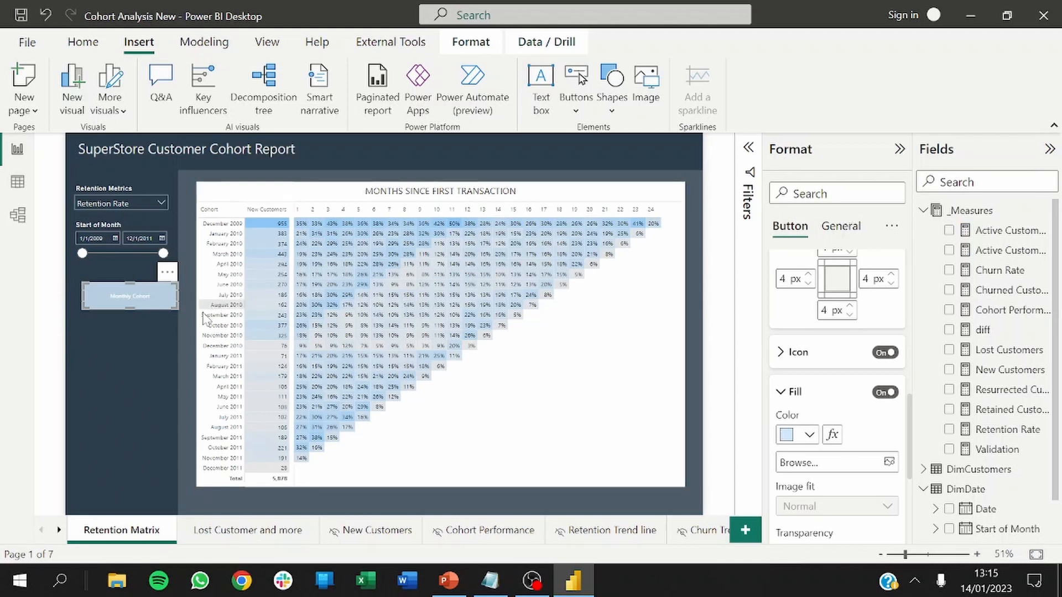
{"action": "left_click", "coordinate": [185, 327]}
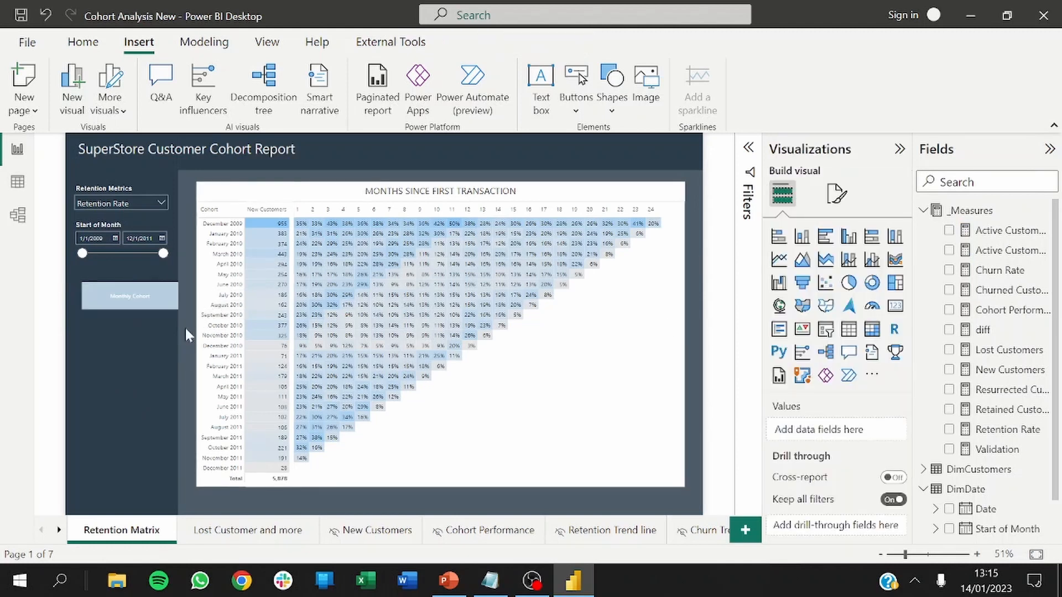
Set the fill transparency of the Monthly Cohort button to 73%.
{"action": "left_click", "coordinate": [133, 304]}
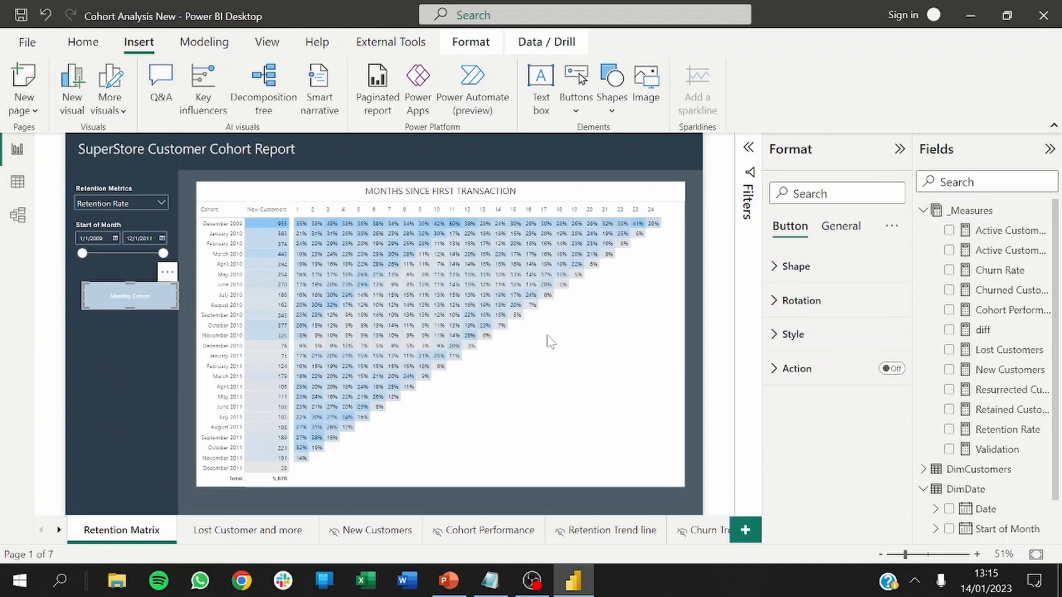
{"action": "left_click", "coordinate": [774, 344]}
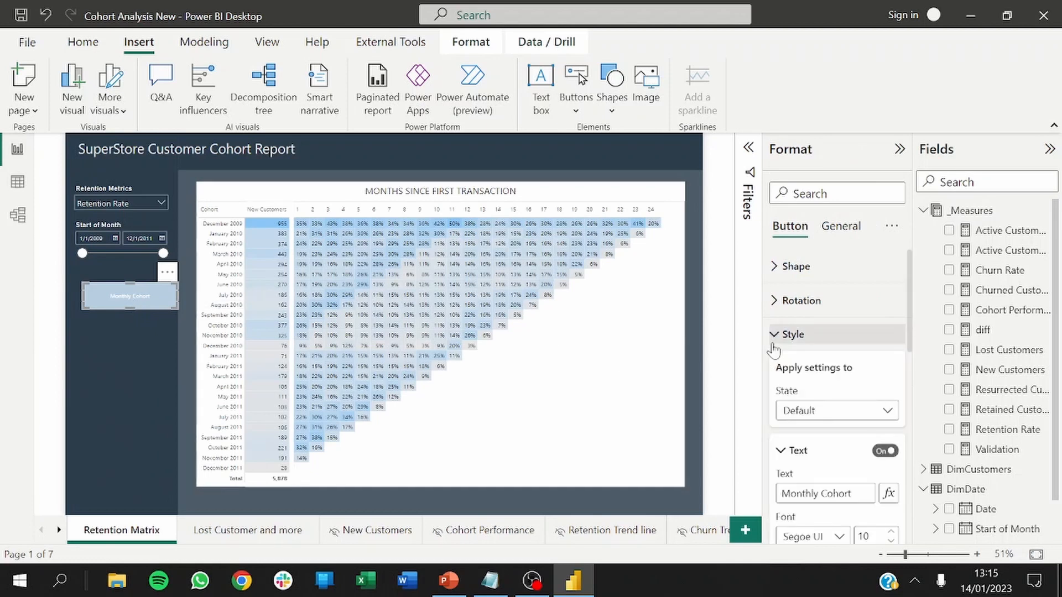
{"action": "left_click_drag", "start_coordinate": [910, 328], "coordinate": [903, 487]}
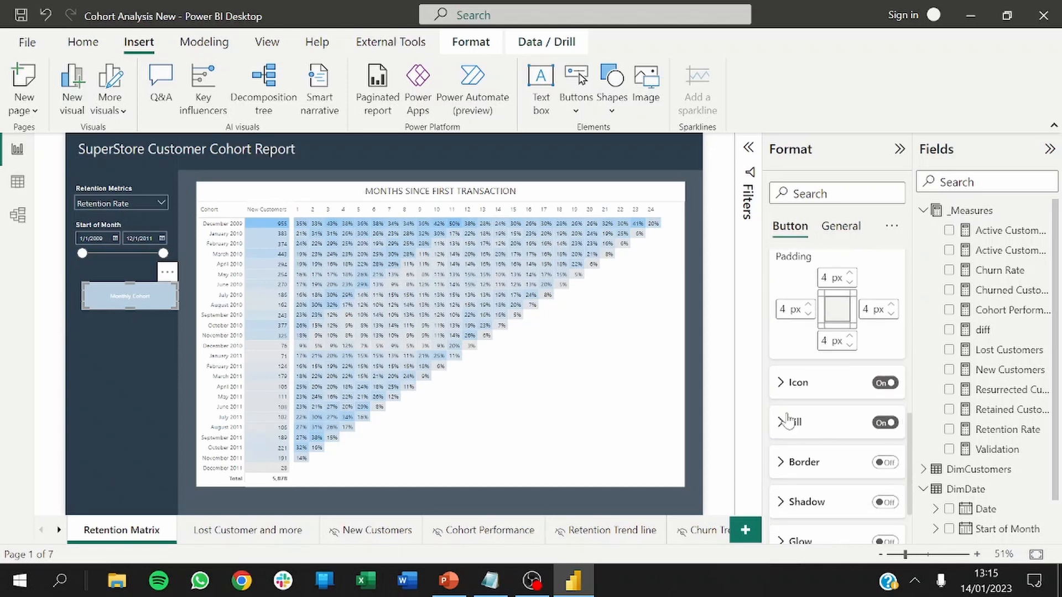
{"action": "left_click", "coordinate": [790, 422]}
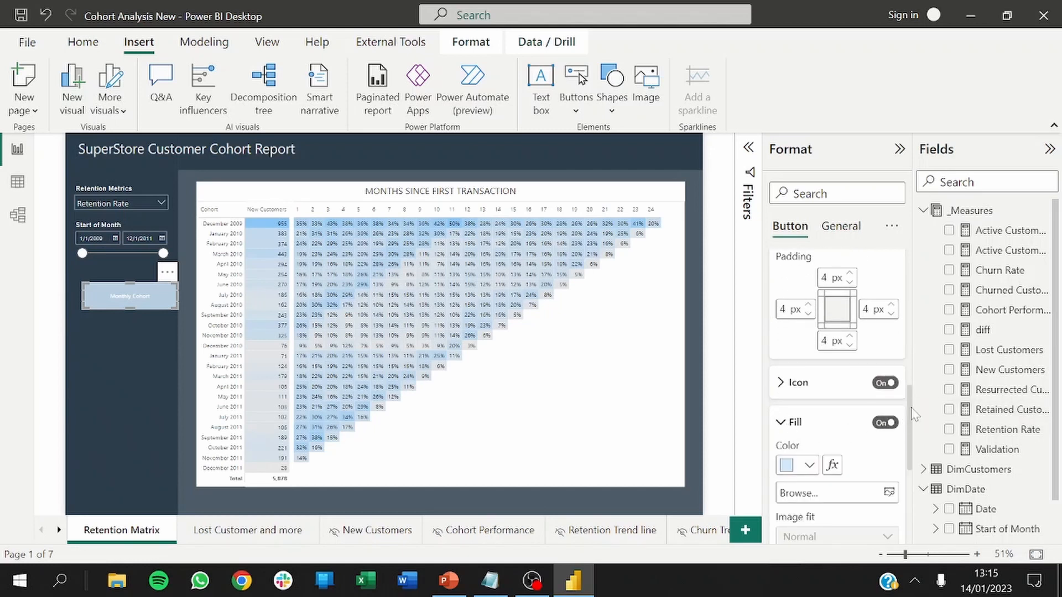
{"action": "scroll", "coordinate": [913, 414], "scroll_direction": "down", "scroll_amount": 3}
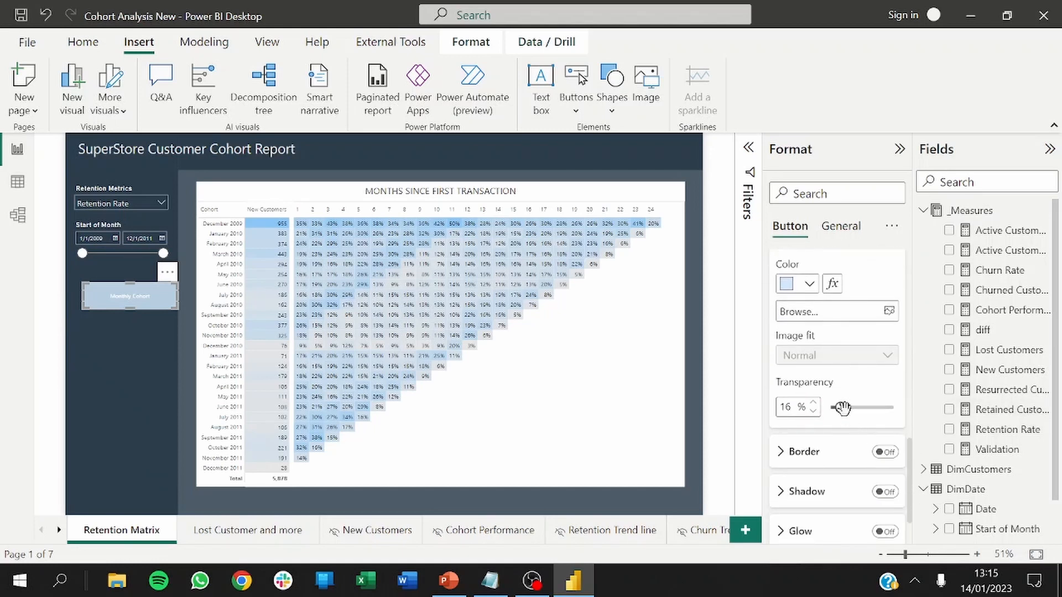
{"action": "left_click_drag", "start_coordinate": [841, 407], "coordinate": [876, 407]}
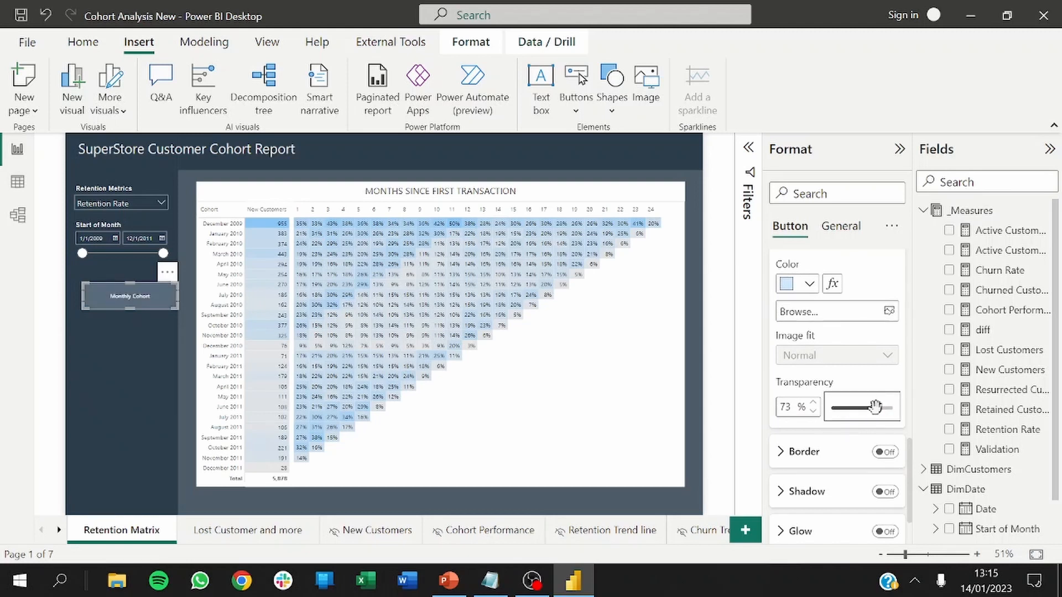
{"action": "left_click", "coordinate": [191, 314]}
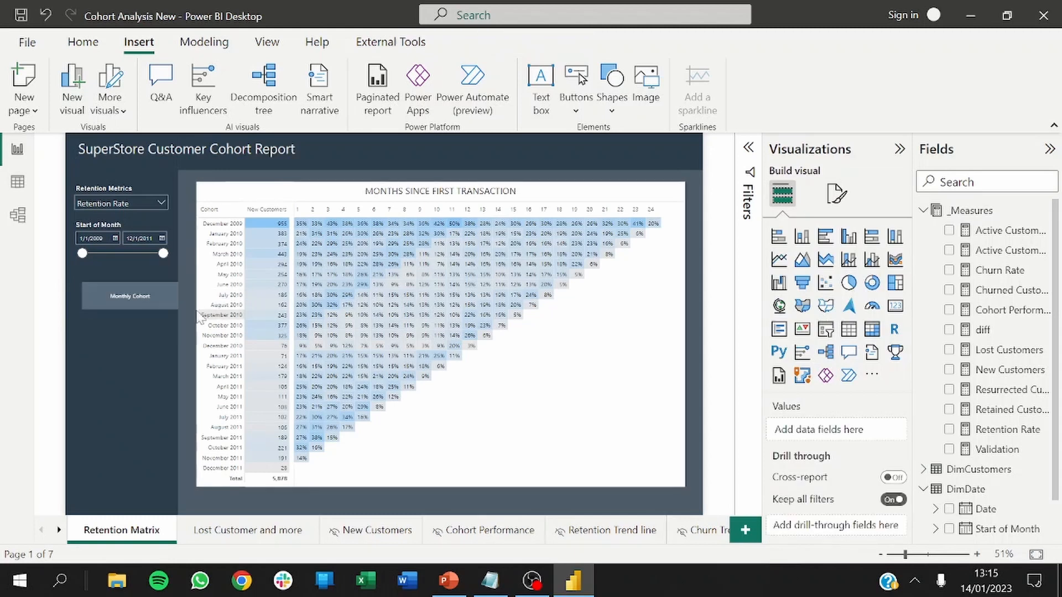
Duplicate the Monthly Cohort button directly below the original and change the copy's text to Weekly Cohort.
{"action": "left_click", "coordinate": [112, 287]}
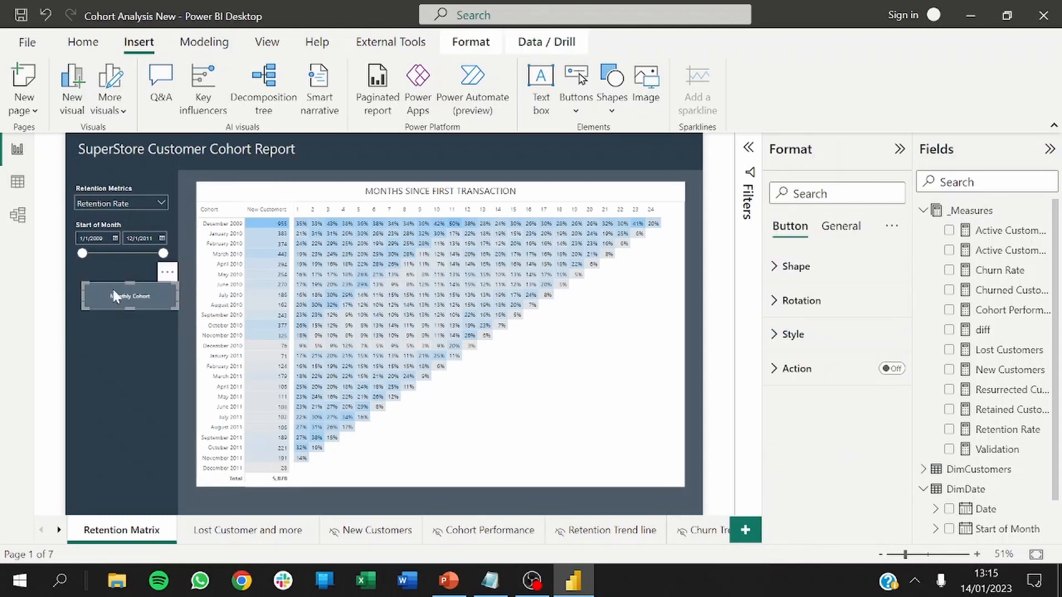
{"action": "left_click_drag", "start_coordinate": [111, 287], "coordinate": [127, 338]}
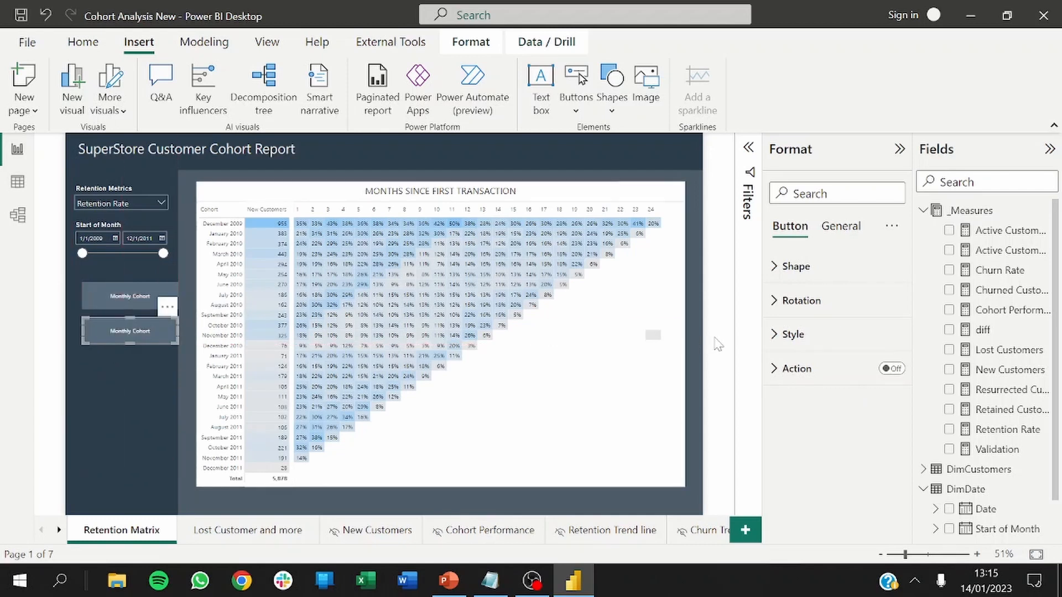
{"action": "left_click", "coordinate": [793, 338]}
{"action": "left_click", "coordinate": [818, 336]}
{"action": "left_click", "coordinate": [857, 336]}
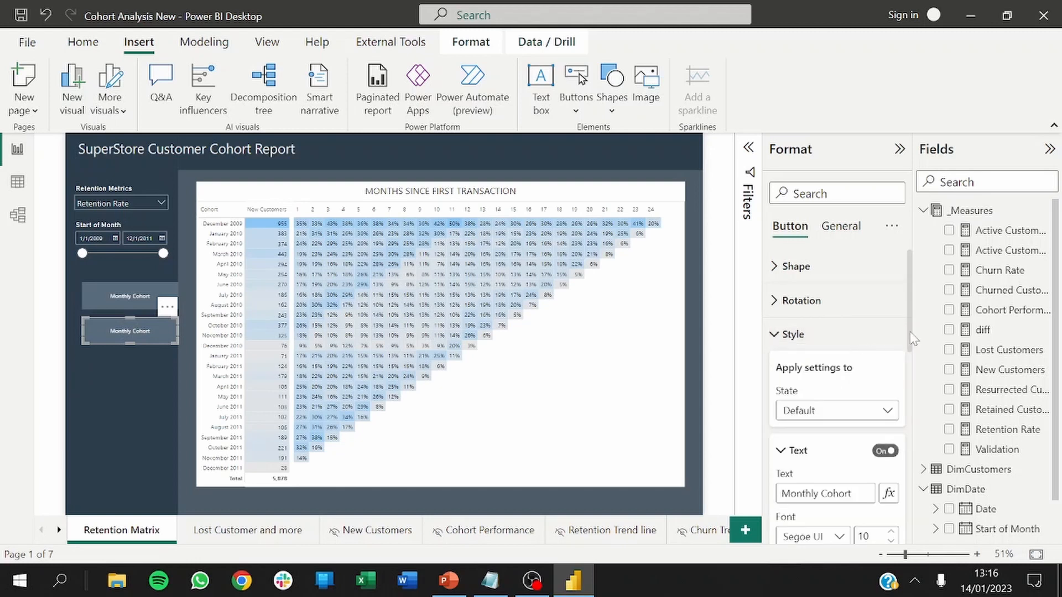
{"action": "scroll", "coordinate": [913, 338], "scroll_direction": "down", "scroll_amount": 5}
{"action": "left_click_drag", "start_coordinate": [910, 464], "coordinate": [903, 329]}
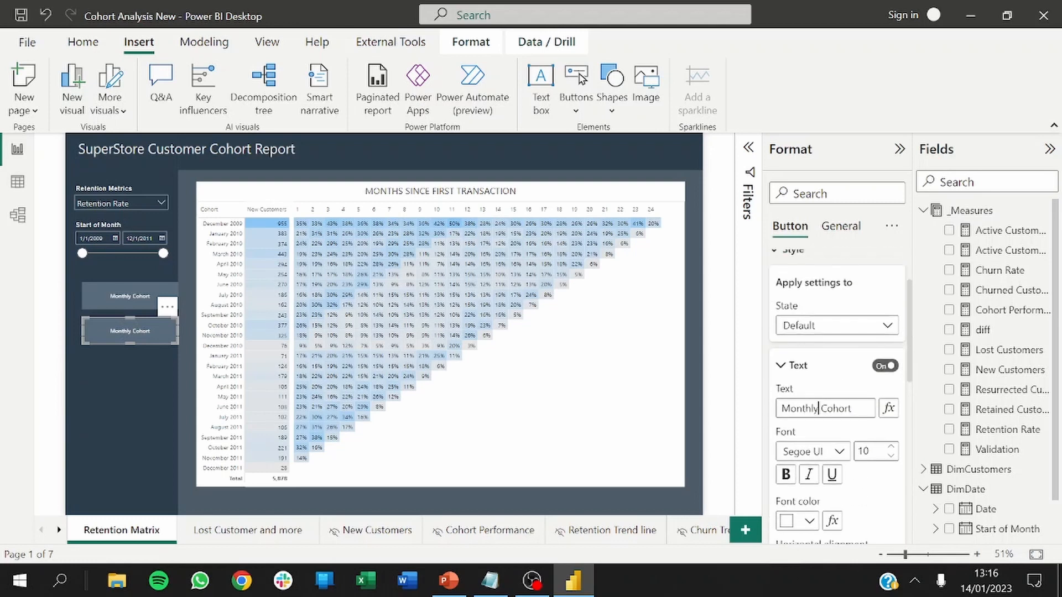
{"action": "left_click_drag", "start_coordinate": [818, 409], "coordinate": [779, 412]}
{"action": "type", "text": "Week"}
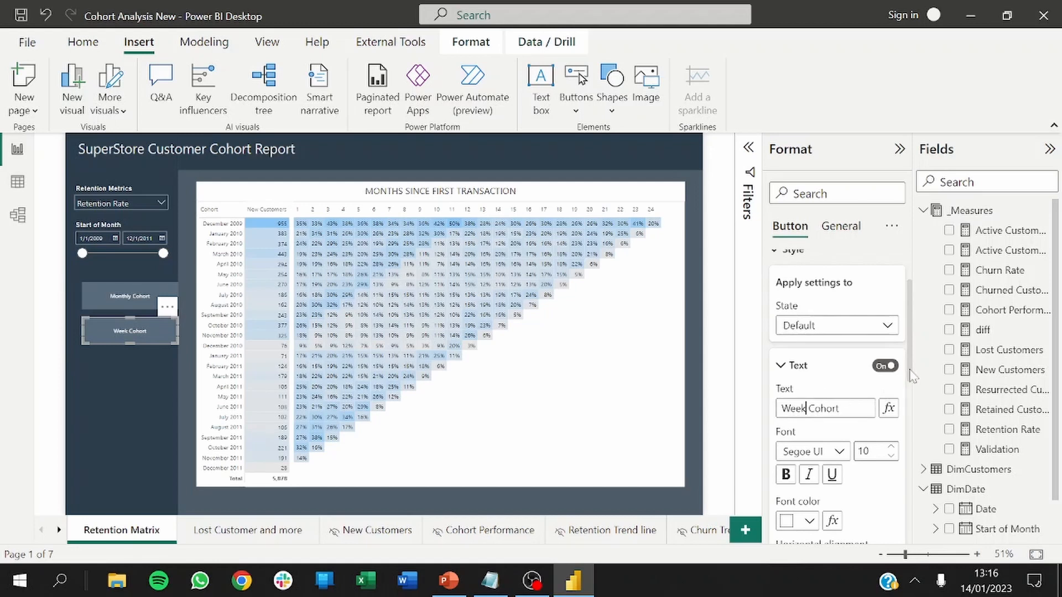
{"action": "scroll", "coordinate": [911, 343], "scroll_direction": "up", "scroll_amount": 2}
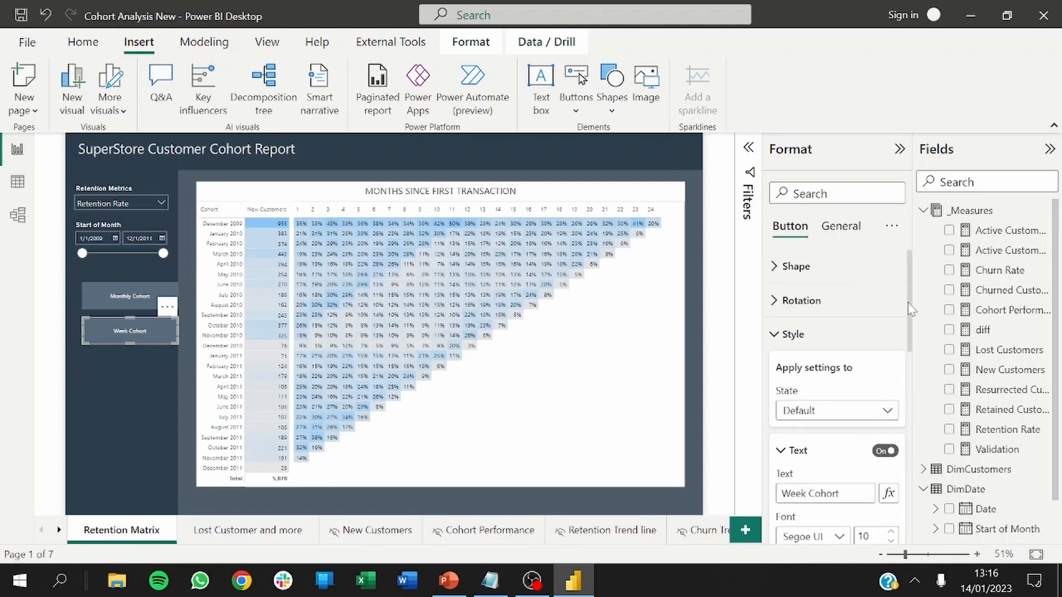
{"action": "type", "text": "ly"}
{"action": "left_click", "coordinate": [783, 452]}
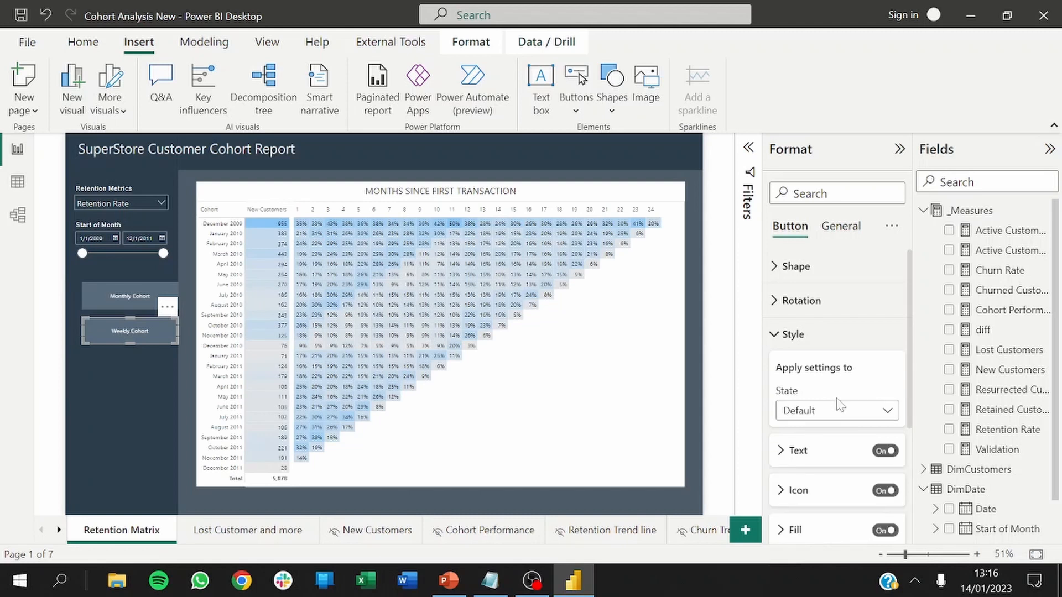
Change the Weekly Cohort button's fill color to White, 10% darker.
{"action": "left_click", "coordinate": [784, 338]}
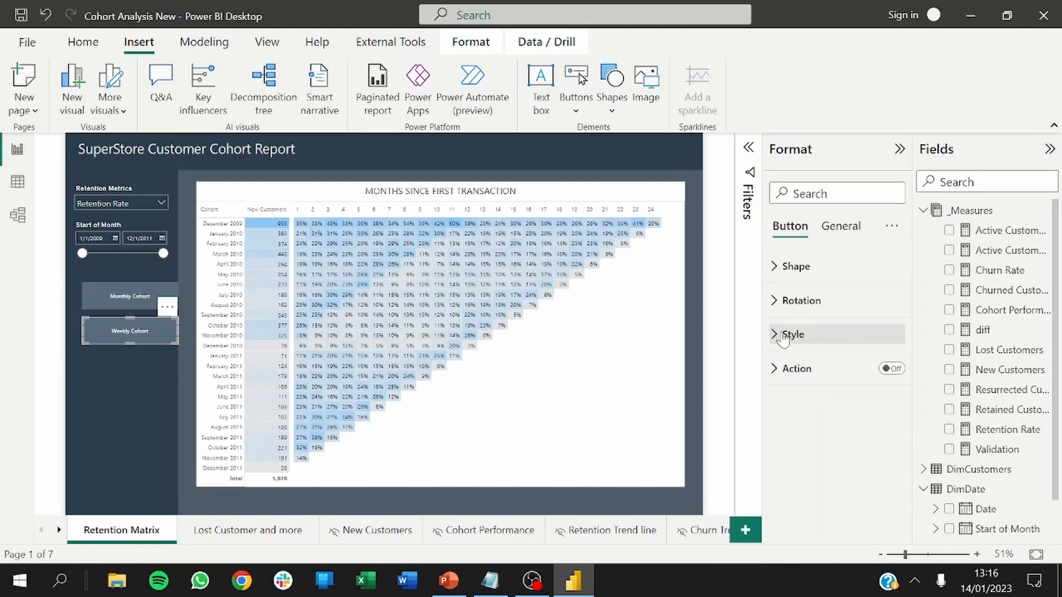
{"action": "left_click", "coordinate": [783, 335]}
{"action": "left_click_drag", "start_coordinate": [915, 346], "coordinate": [919, 464]}
{"action": "left_click", "coordinate": [786, 340]}
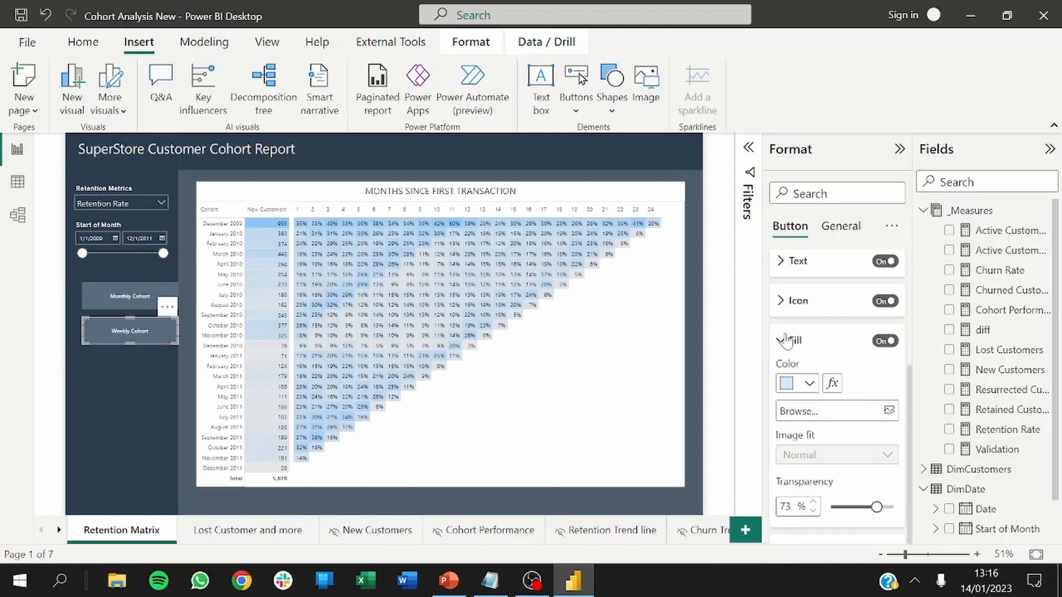
{"action": "left_click", "coordinate": [787, 386]}
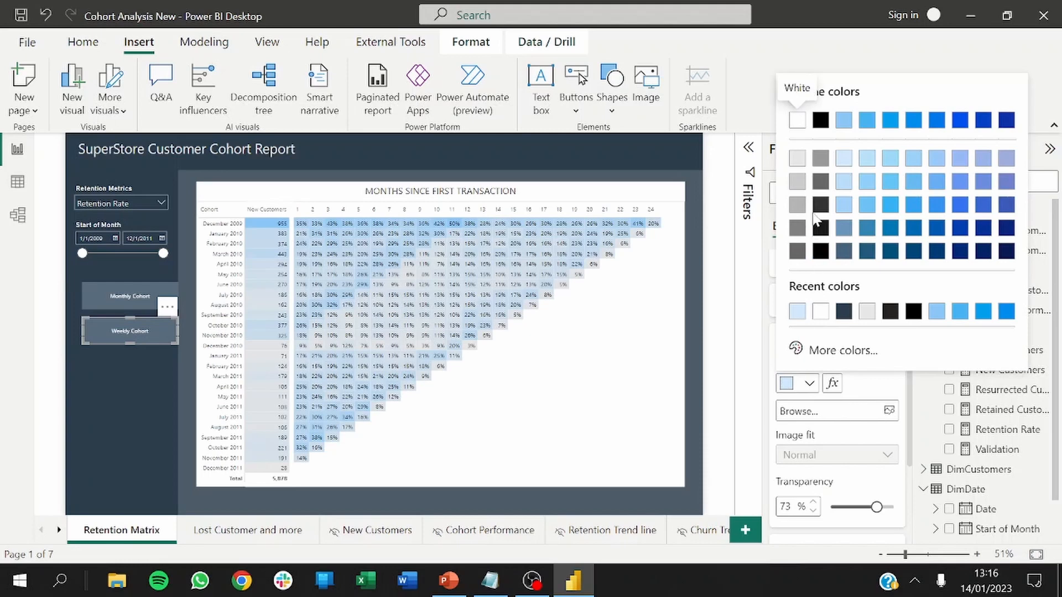
{"action": "left_click", "coordinate": [799, 160]}
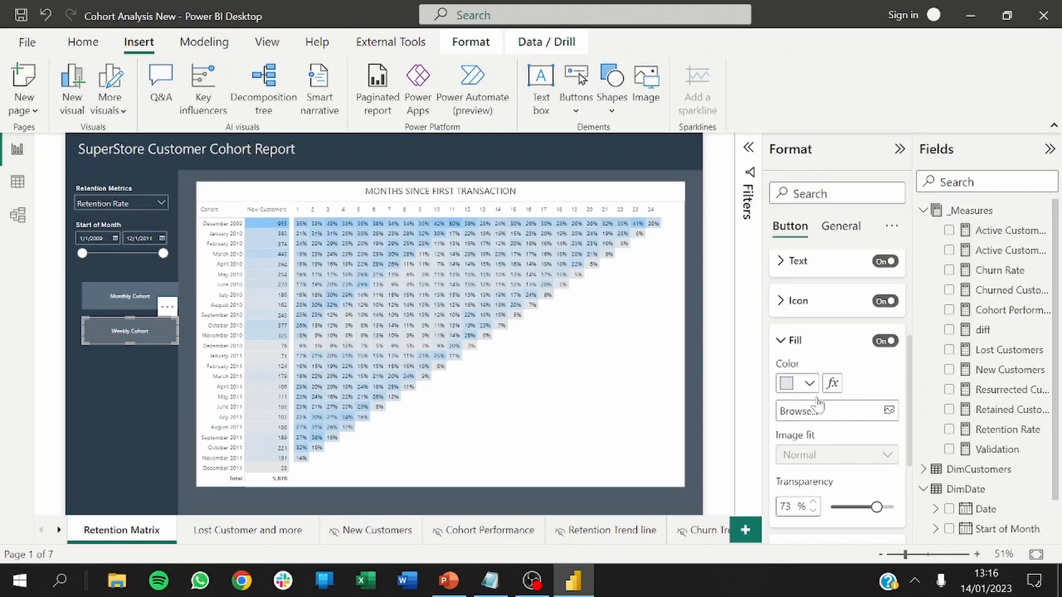
Set the fill transparency of the Weekly Cohort button to 100%.
{"action": "mouse_move", "coordinate": [876, 507]}
{"action": "left_mouse_down"}
{"action": "mouse_move", "coordinate": [822, 508]}
{"action": "mouse_move", "coordinate": [892, 507]}
{"action": "left_mouse_up"}
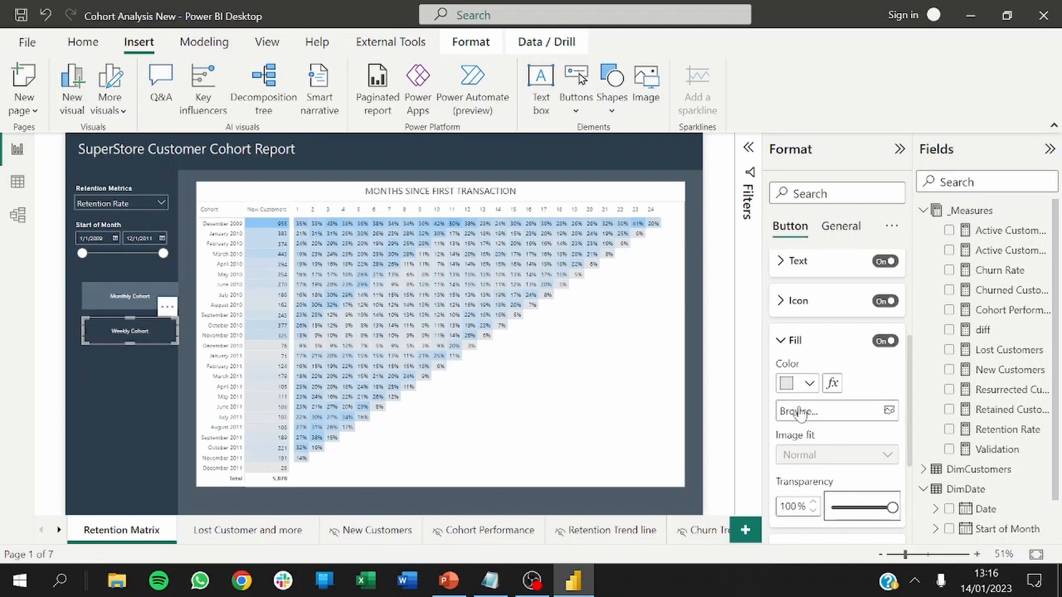
{"action": "left_click_drag", "start_coordinate": [891, 506], "coordinate": [884, 506]}
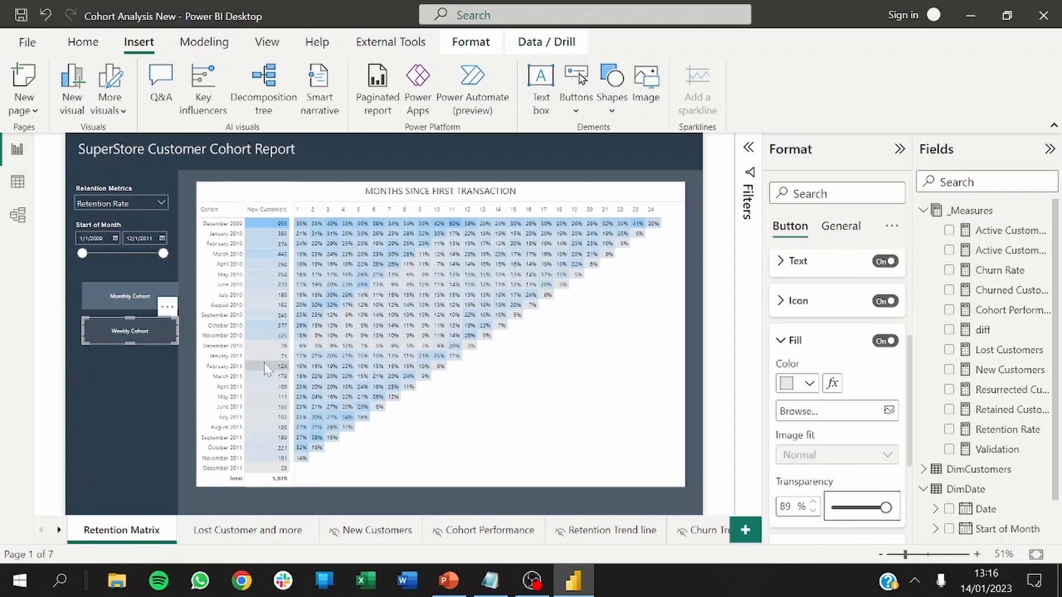
{"action": "left_click_drag", "start_coordinate": [886, 507], "coordinate": [905, 516]}
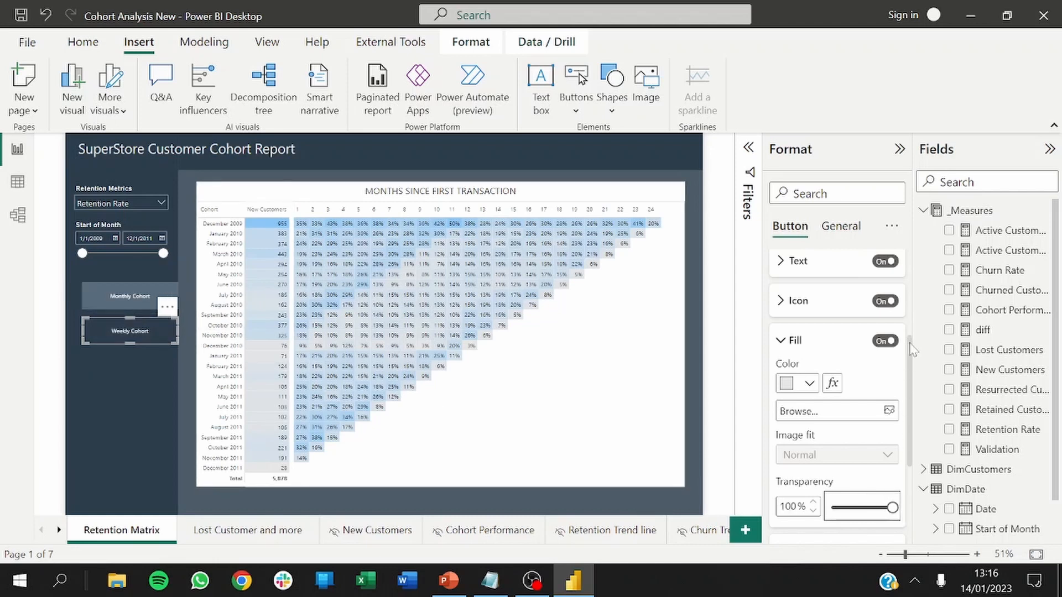
Turn on the Weekly Cohort button's border and change the border color to a light grey shade of White.
{"action": "left_click_drag", "start_coordinate": [911, 349], "coordinate": [910, 422]}
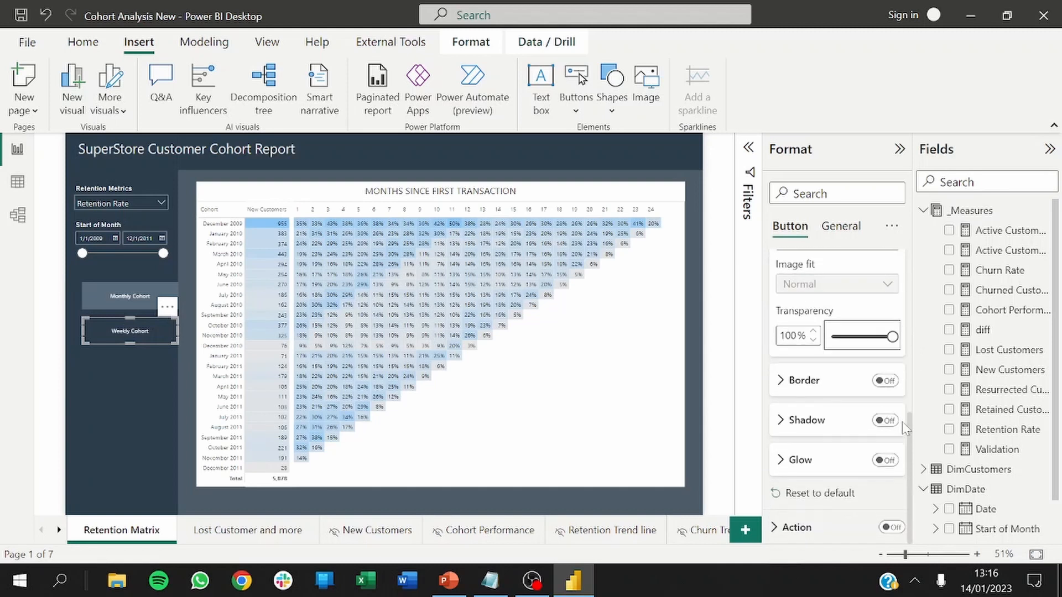
{"action": "left_click", "coordinate": [883, 381]}
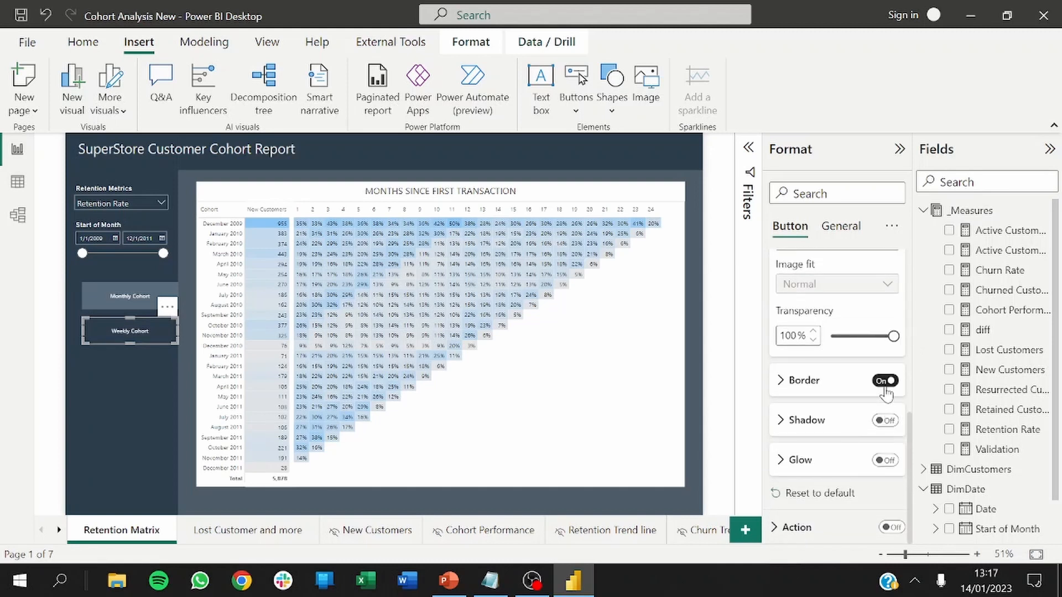
{"action": "left_click", "coordinate": [789, 387]}
{"action": "left_click", "coordinate": [790, 427]}
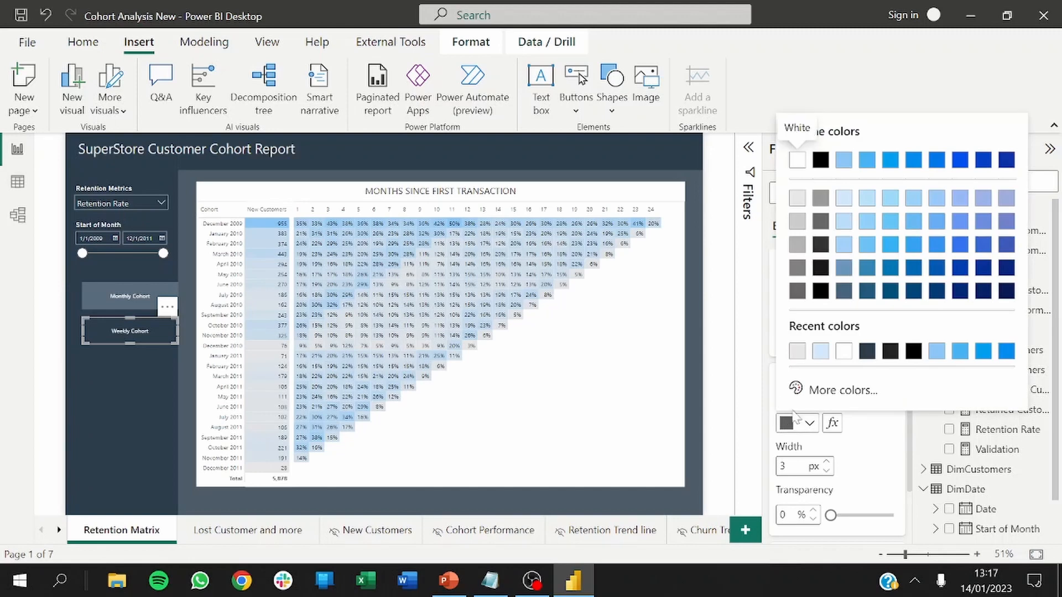
{"action": "left_click", "coordinate": [798, 223]}
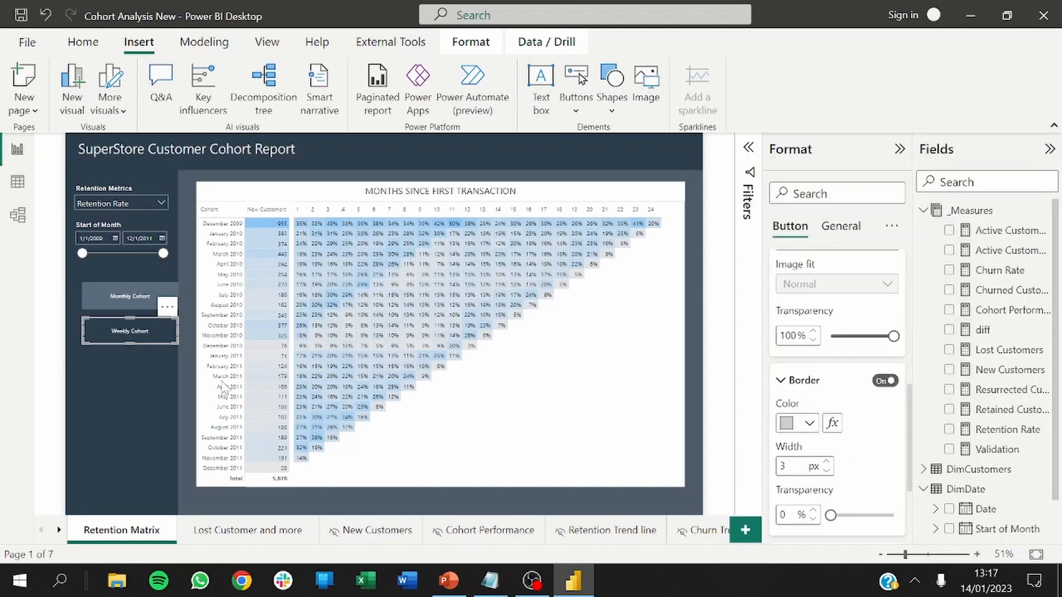
{"action": "left_click", "coordinate": [195, 367]}
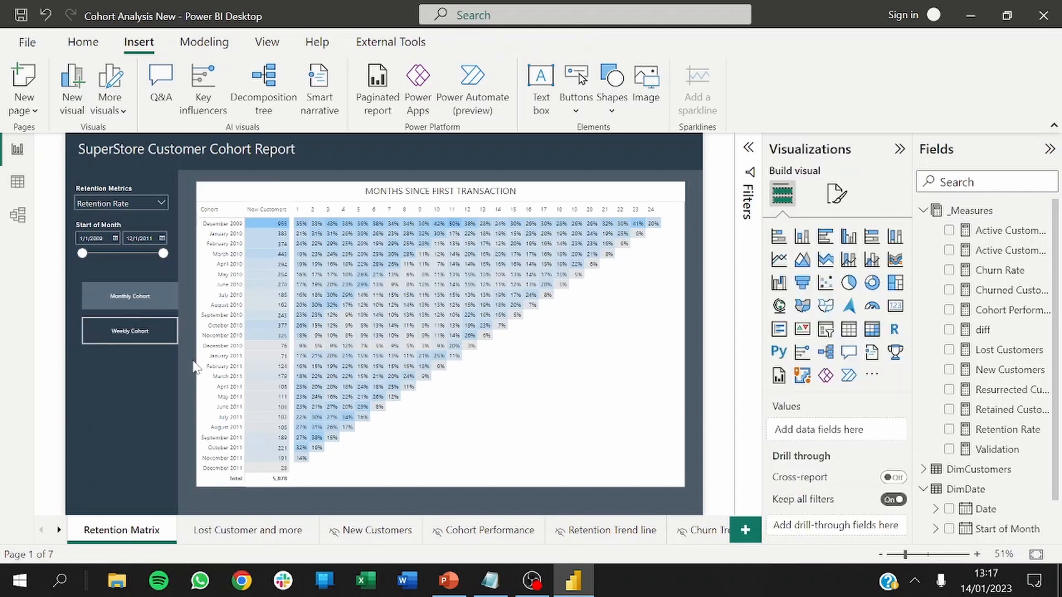
Set the Weekly Cohort button's border width to 1 px and its border transparency to 46%.
{"action": "left_click", "coordinate": [154, 333]}
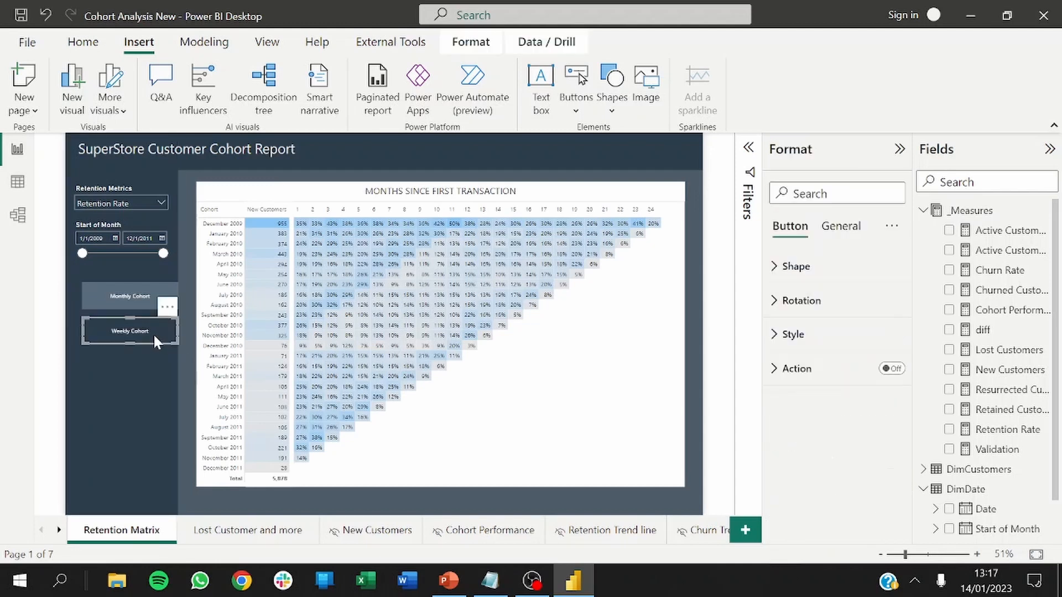
{"action": "left_click", "coordinate": [788, 335]}
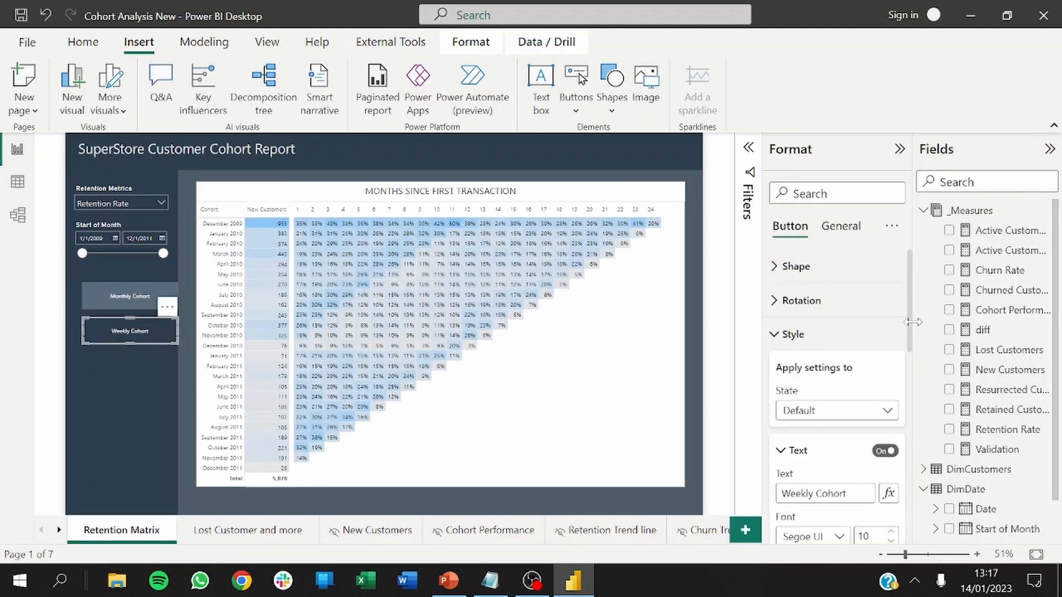
{"action": "left_click_drag", "start_coordinate": [907, 317], "coordinate": [925, 410]}
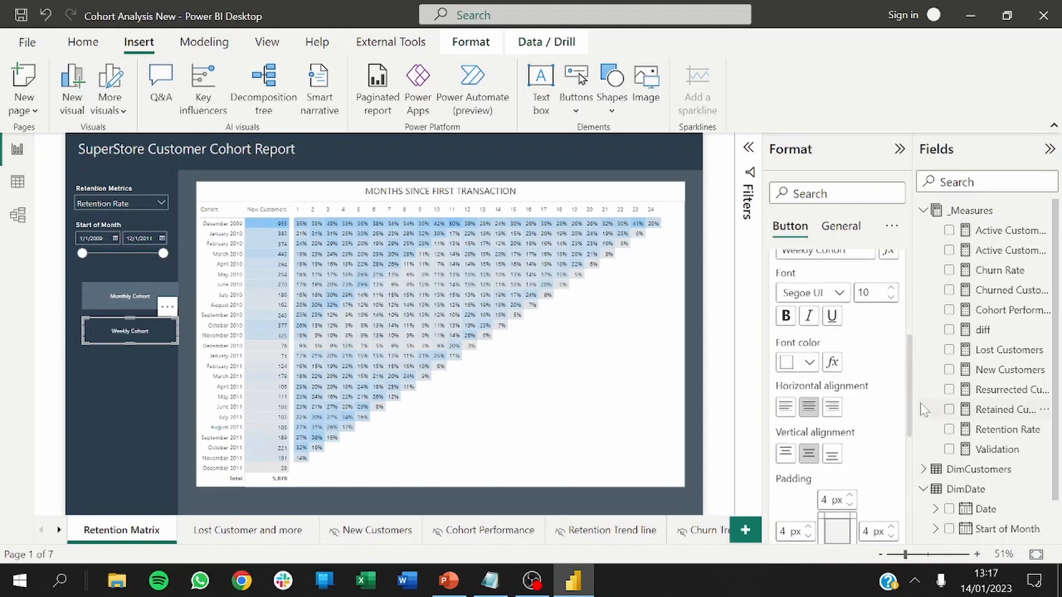
{"action": "scroll", "coordinate": [813, 402], "scroll_direction": "down", "scroll_amount": 5}
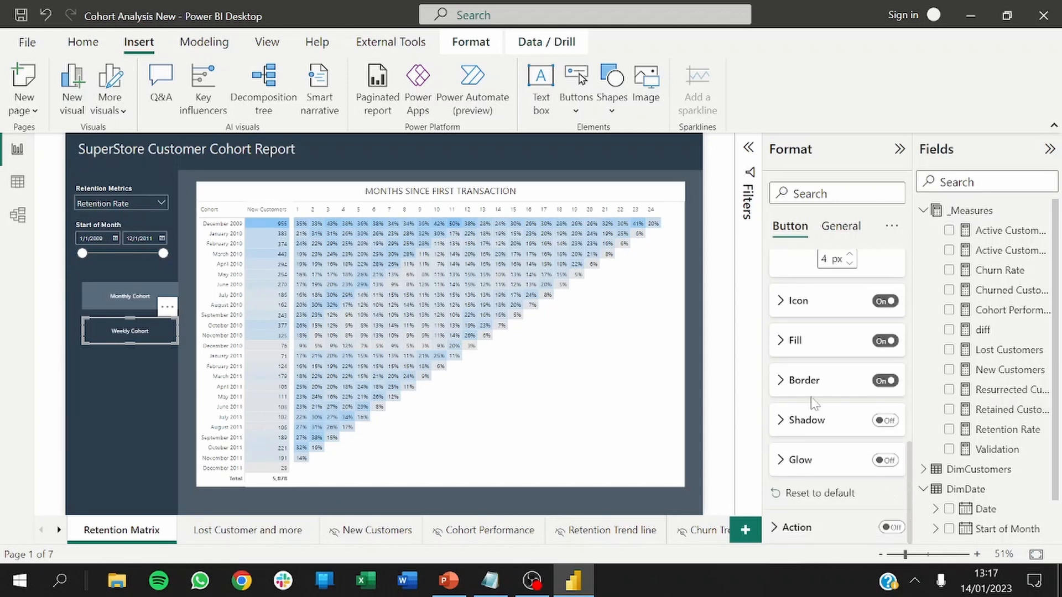
{"action": "left_click", "coordinate": [781, 382]}
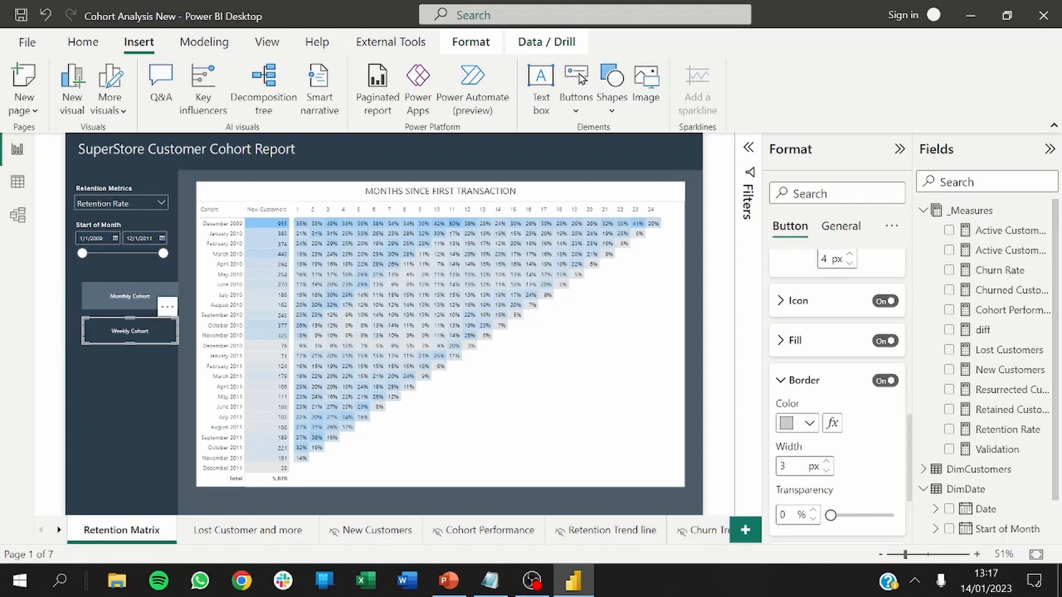
{"action": "left_click_drag", "start_coordinate": [791, 467], "coordinate": [761, 467]}
{"action": "type", "text": "1"}
{"action": "left_click_drag", "start_coordinate": [831, 514], "coordinate": [858, 512]}
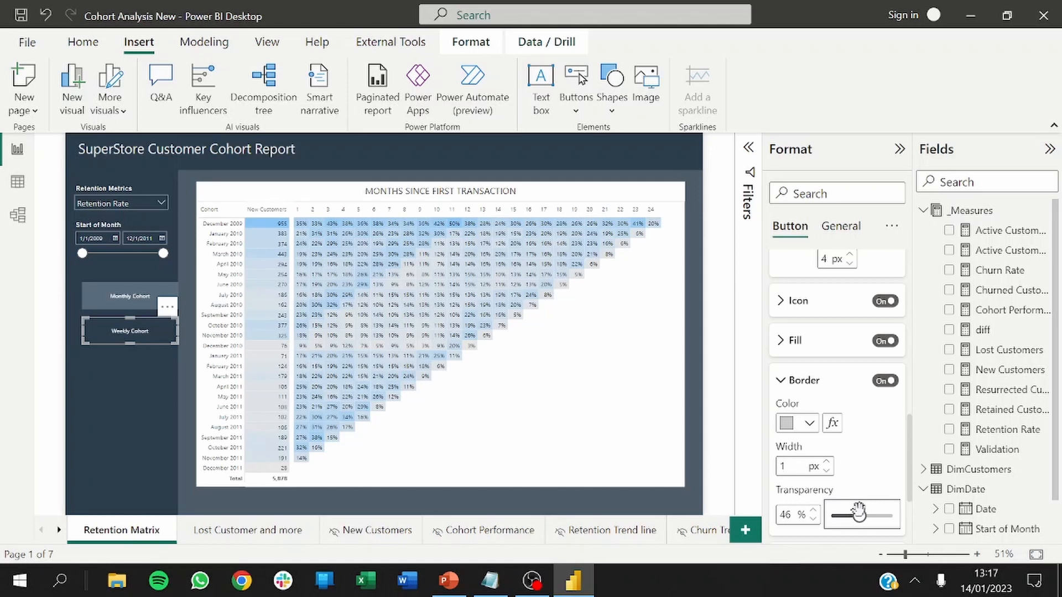
{"action": "left_click", "coordinate": [189, 357]}
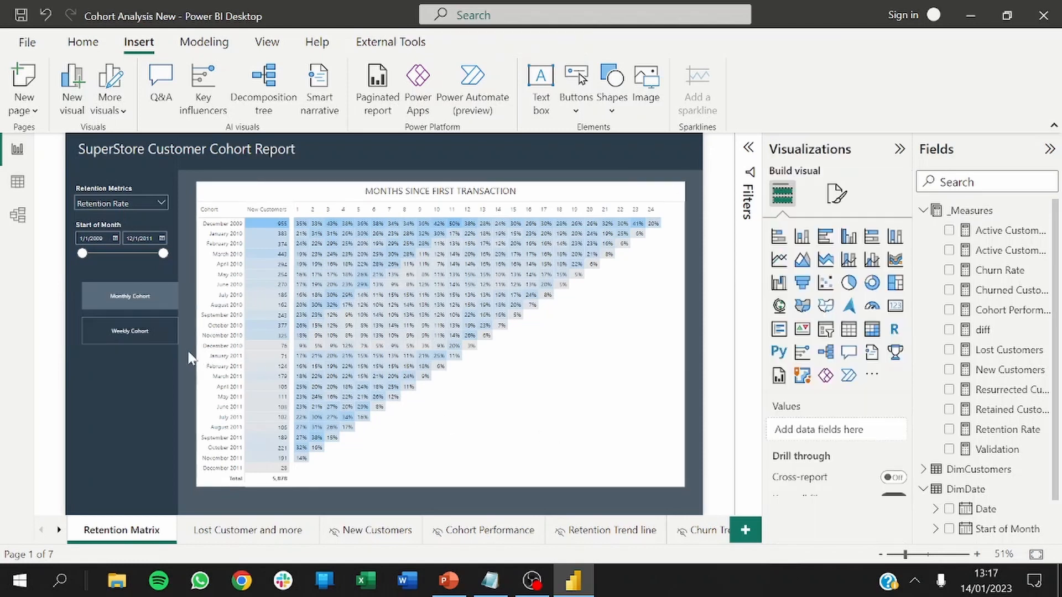
Try shifting the Weekly Cohort button slightly left, and return it into line with the Monthly Cohort button.
{"action": "left_click", "coordinate": [134, 336]}
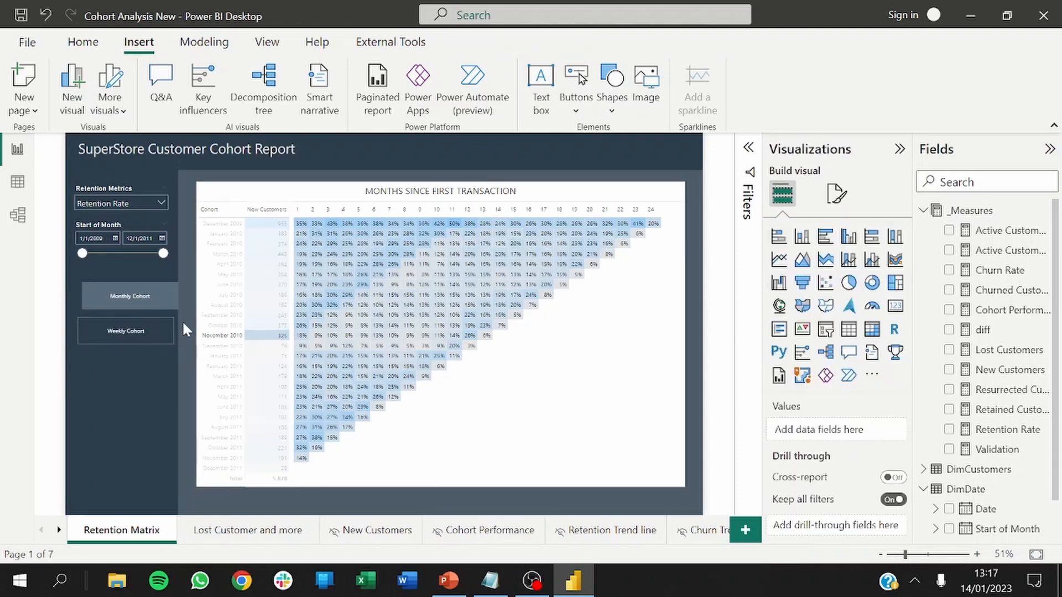
{"action": "left_click", "coordinate": [121, 327]}
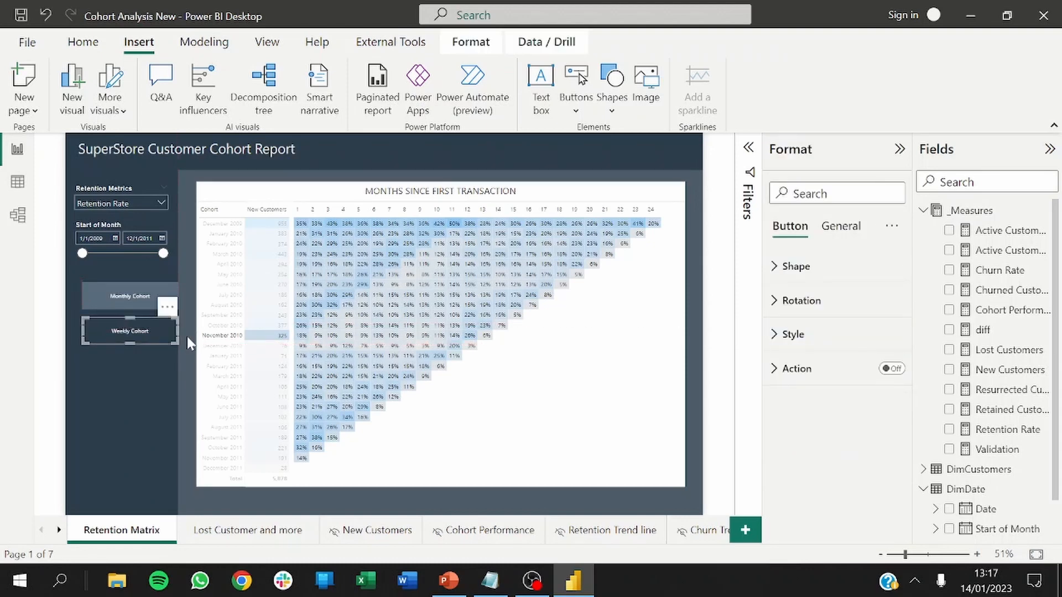
{"action": "left_click", "coordinate": [187, 336]}
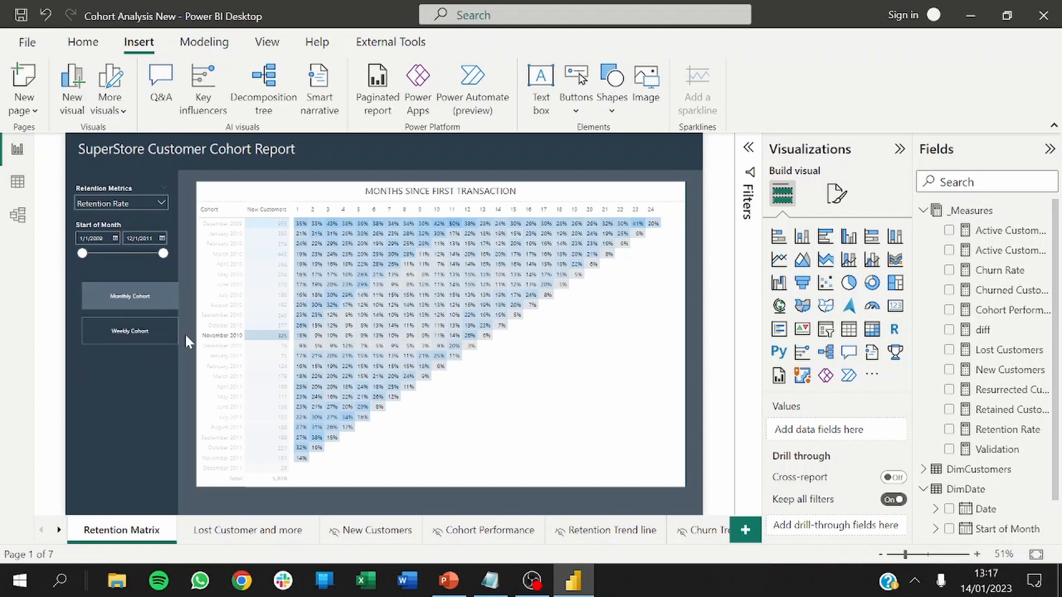
Copy the Monthly Cohort and Weekly Cohort buttons together onto the Lost Customer and more page.
{"action": "left_click", "coordinate": [141, 326]}
{"action": "left_click", "coordinate": [104, 303], "text": "ctrl"}
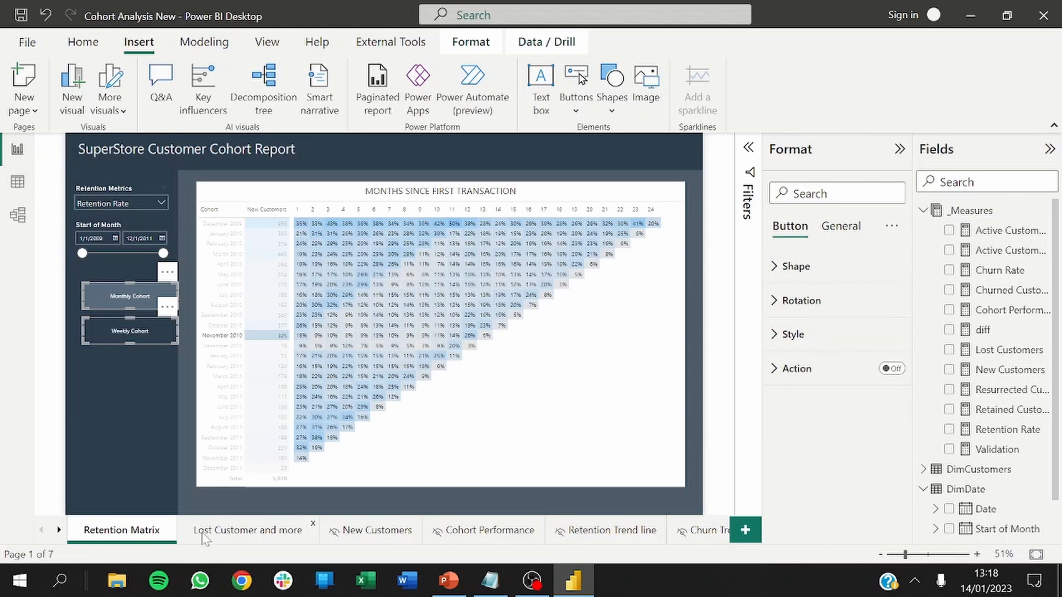
{"action": "left_click", "coordinate": [248, 530]}
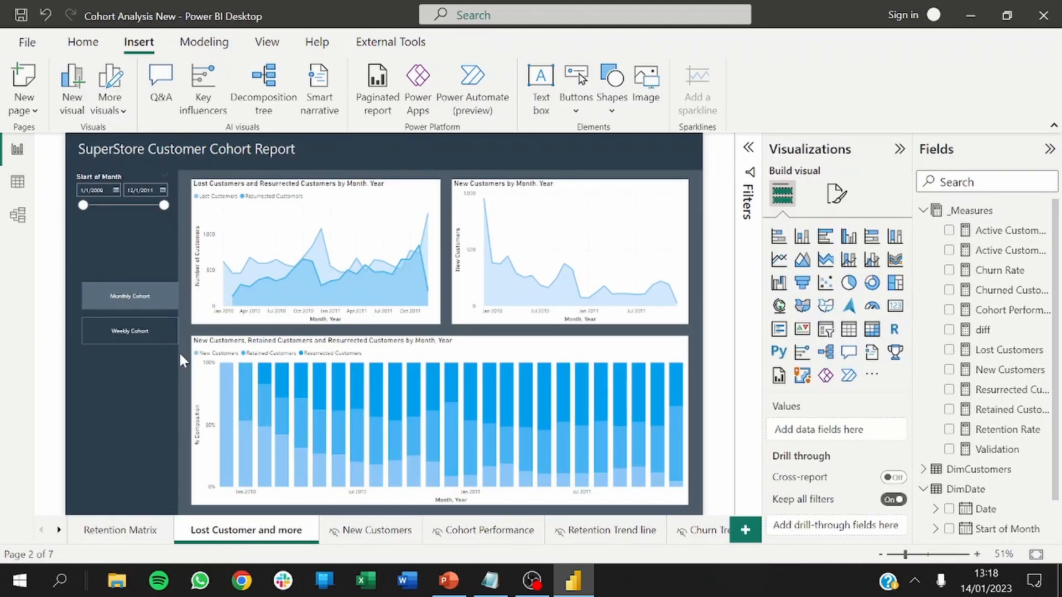
Nudge the Weekly Cohort and Monthly Cohort buttons slightly left on the Lost Customer and more page.
{"action": "left_click", "coordinate": [157, 341]}
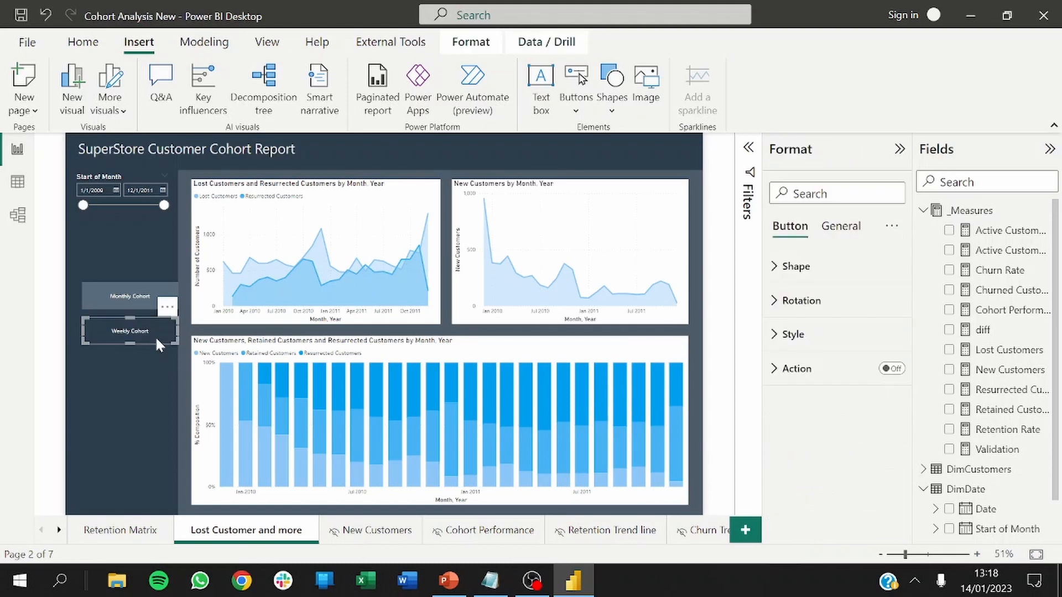
{"action": "left_click", "coordinate": [134, 297]}
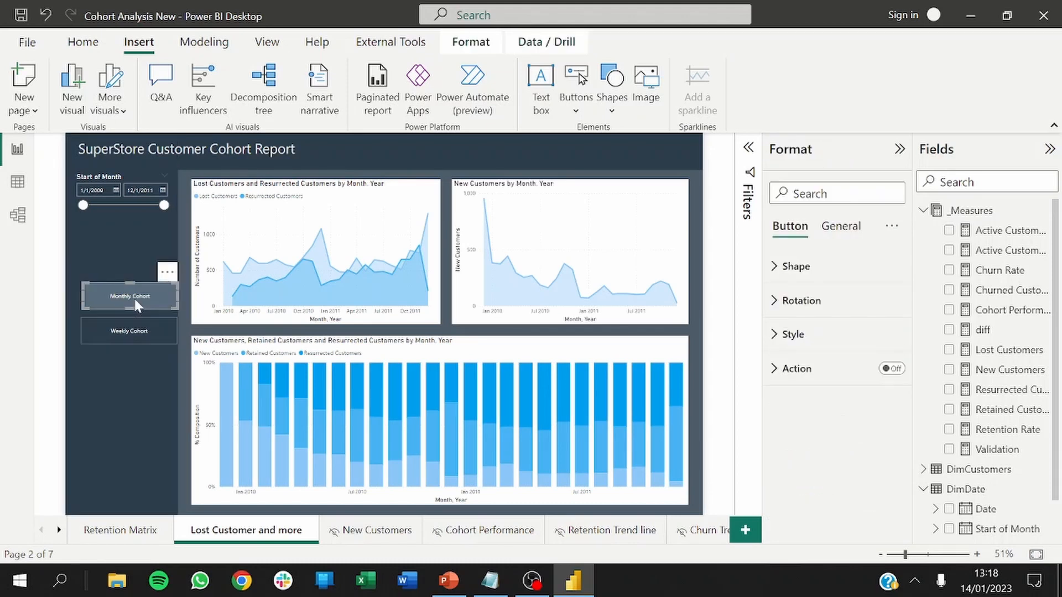
{"action": "left_click", "coordinate": [186, 335]}
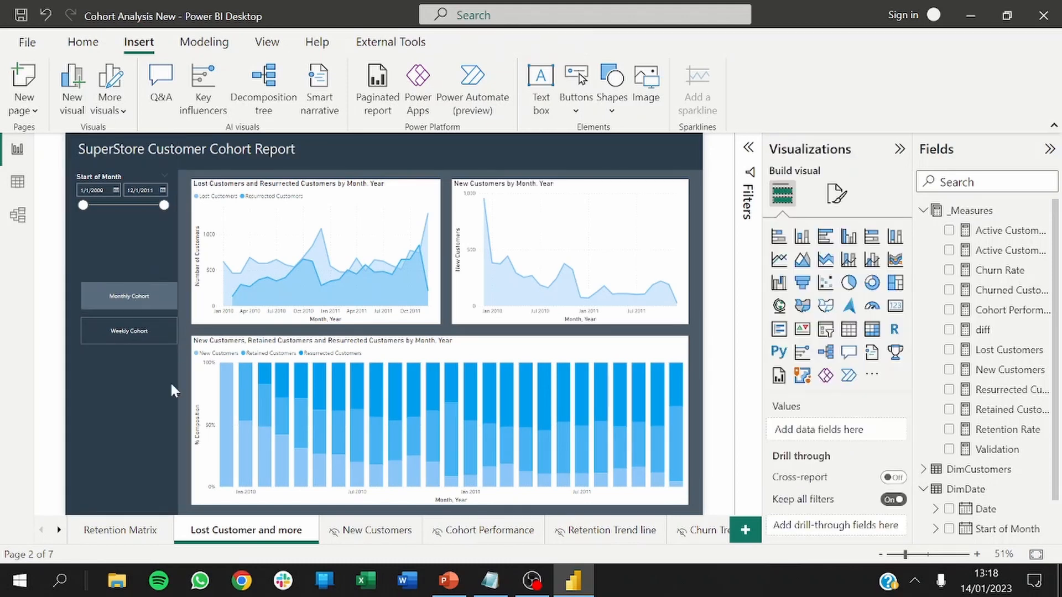
Nudge both cohort buttons on the Retention Matrix page slightly left to match their position on the Lost Customer and more page.
{"action": "left_click", "coordinate": [136, 525]}
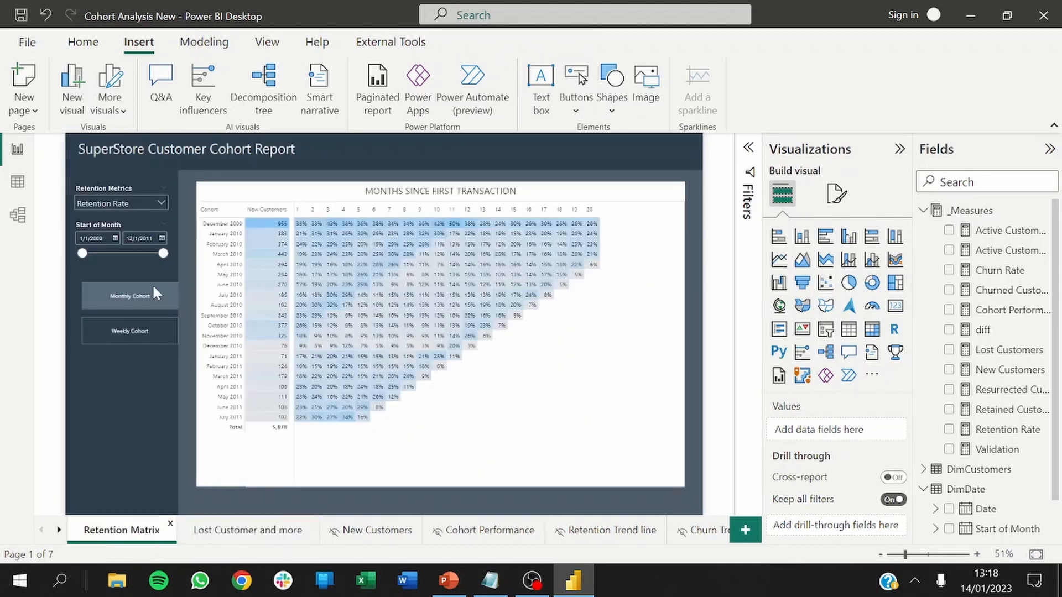
{"action": "left_click", "coordinate": [137, 287]}
{"action": "left_click", "coordinate": [137, 295]}
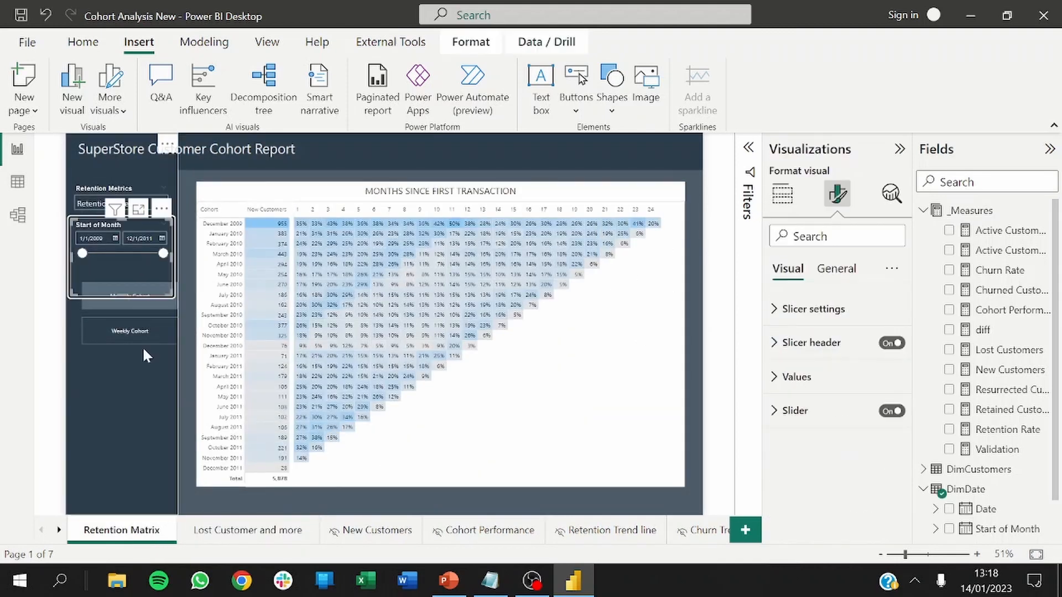
{"action": "left_click", "coordinate": [134, 337]}
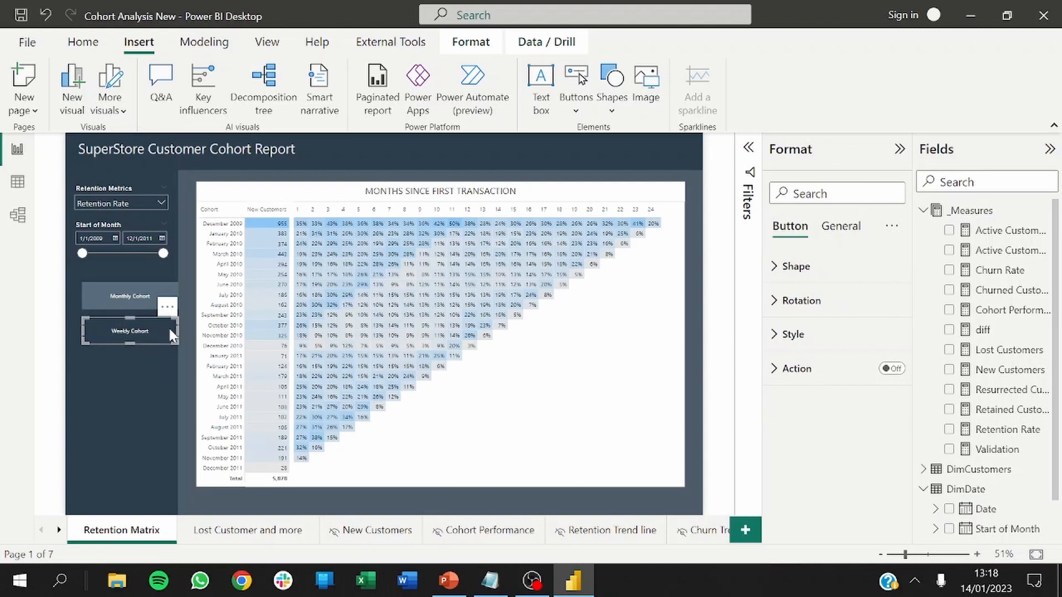
{"action": "left_click", "coordinate": [135, 294]}
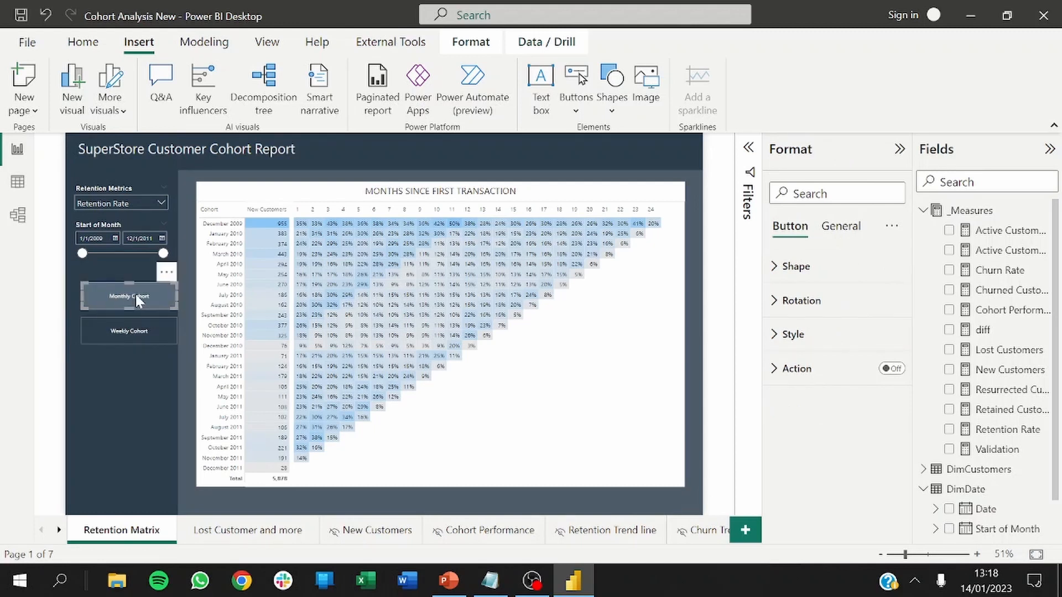
{"action": "left_click", "coordinate": [190, 309]}
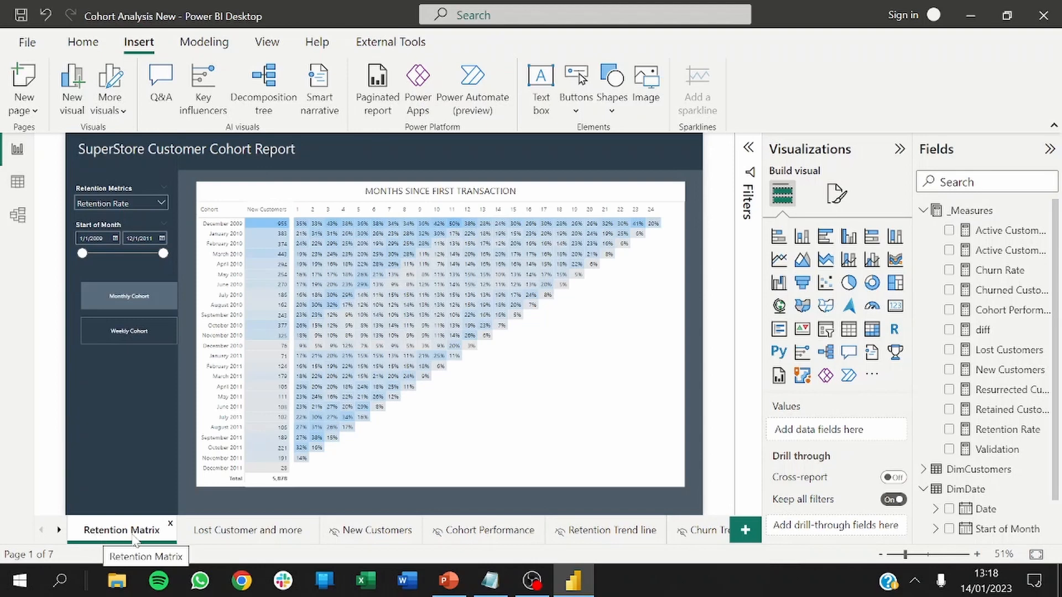
{"action": "left_click", "coordinate": [186, 539]}
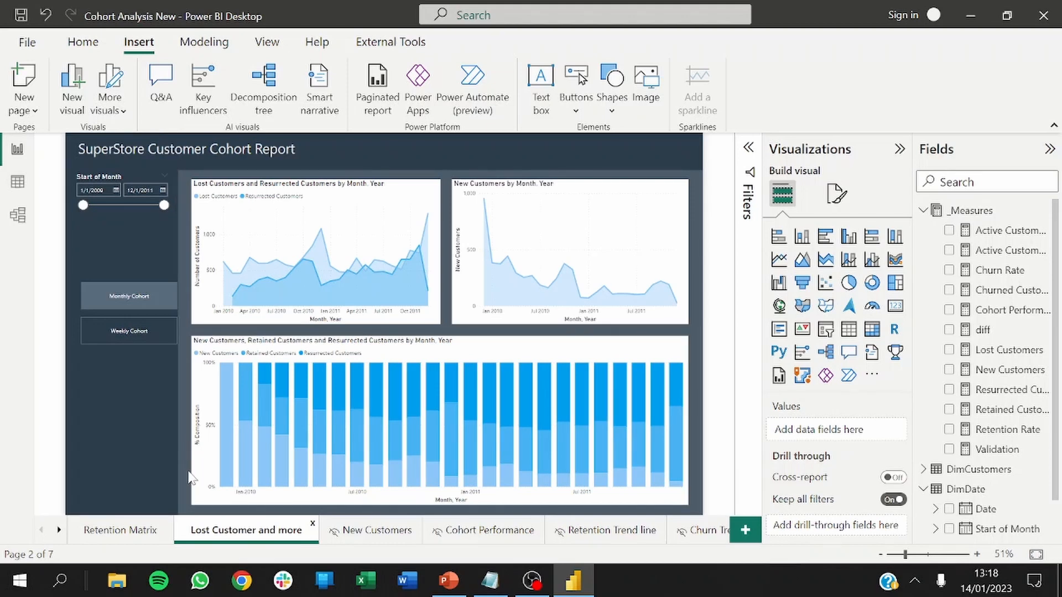
{"action": "left_click", "coordinate": [124, 537]}
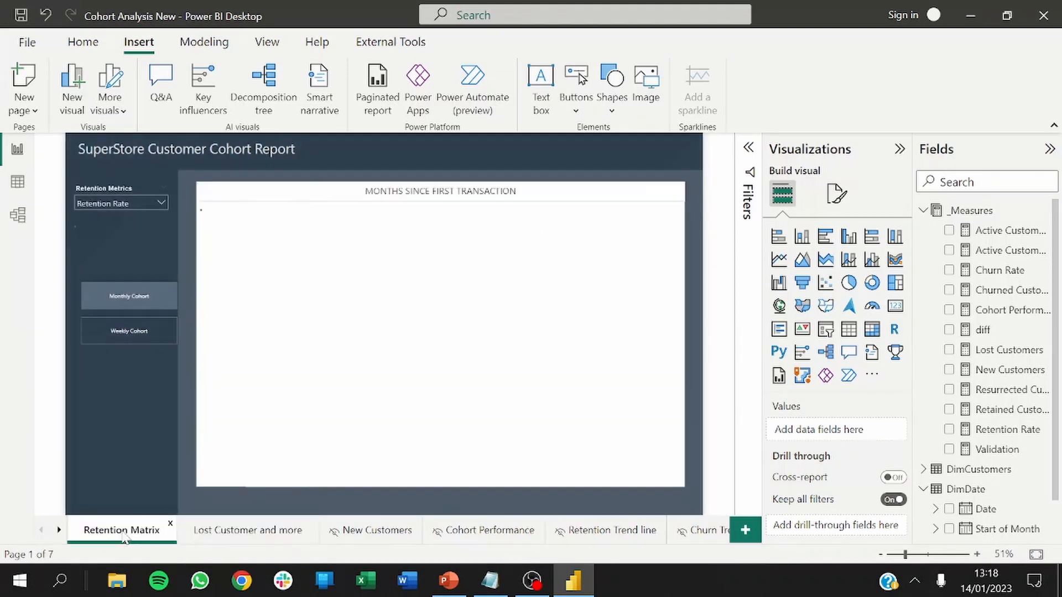
Insert a page navigator on the Retention Matrix page and move it over the lower part of the matrix.
{"action": "left_click", "coordinate": [576, 105]}
{"action": "mouse_move", "coordinate": [604, 381]}
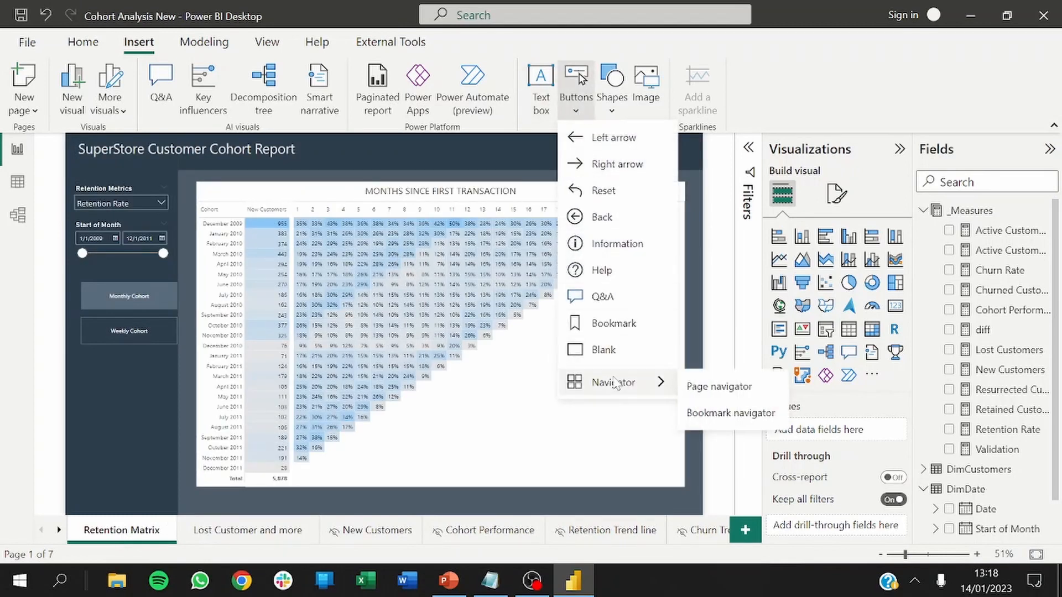
{"action": "left_click", "coordinate": [691, 387]}
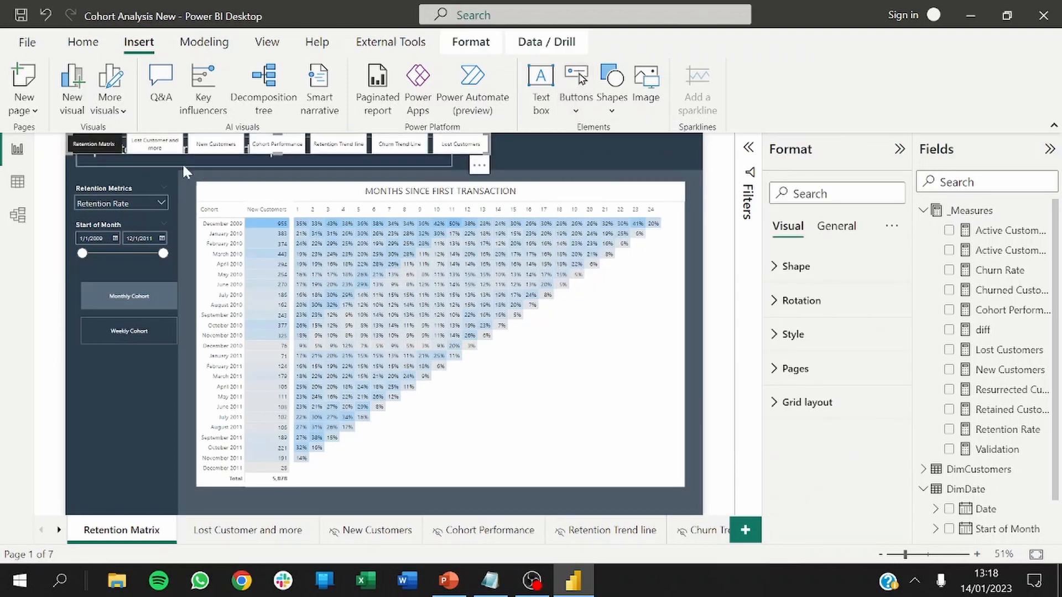
{"action": "left_click_drag", "start_coordinate": [181, 163], "coordinate": [374, 430]}
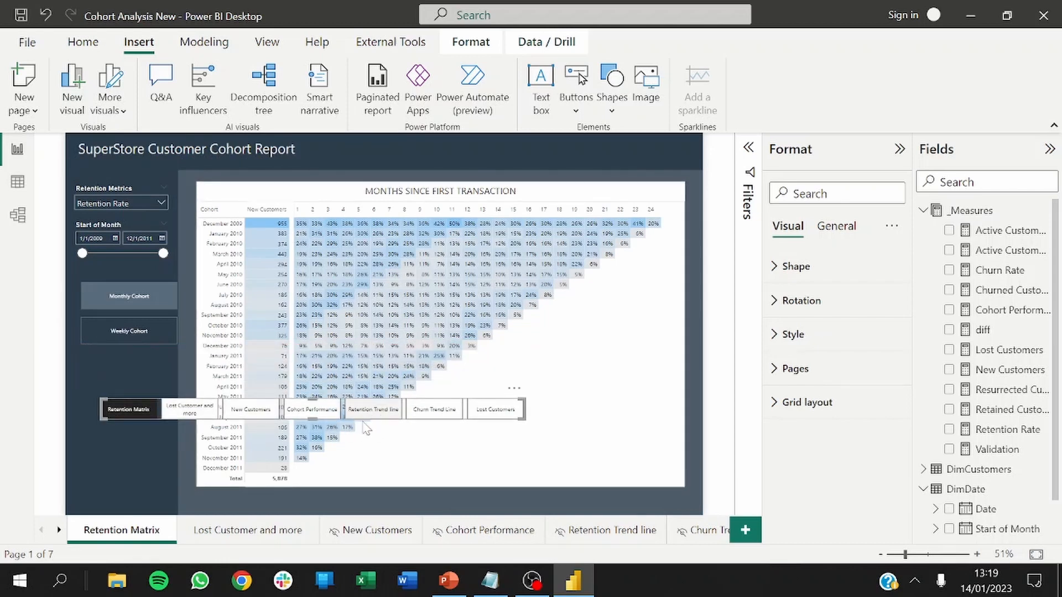
Switch the page navigator's Show hidden pages option off and back on, and delete the navigator.
{"action": "left_click", "coordinate": [777, 370]}
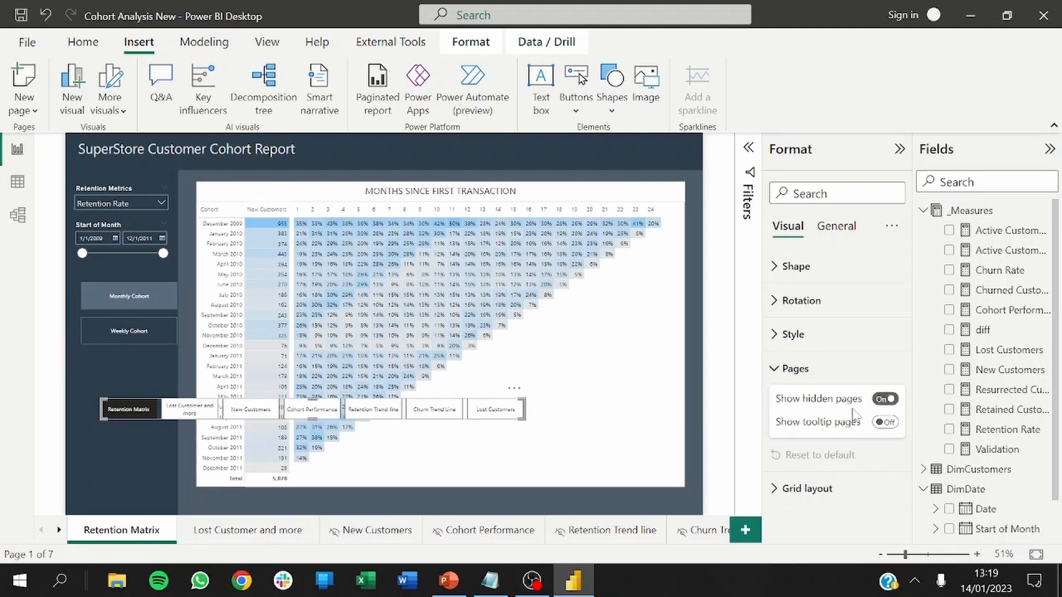
{"action": "left_click", "coordinate": [886, 406]}
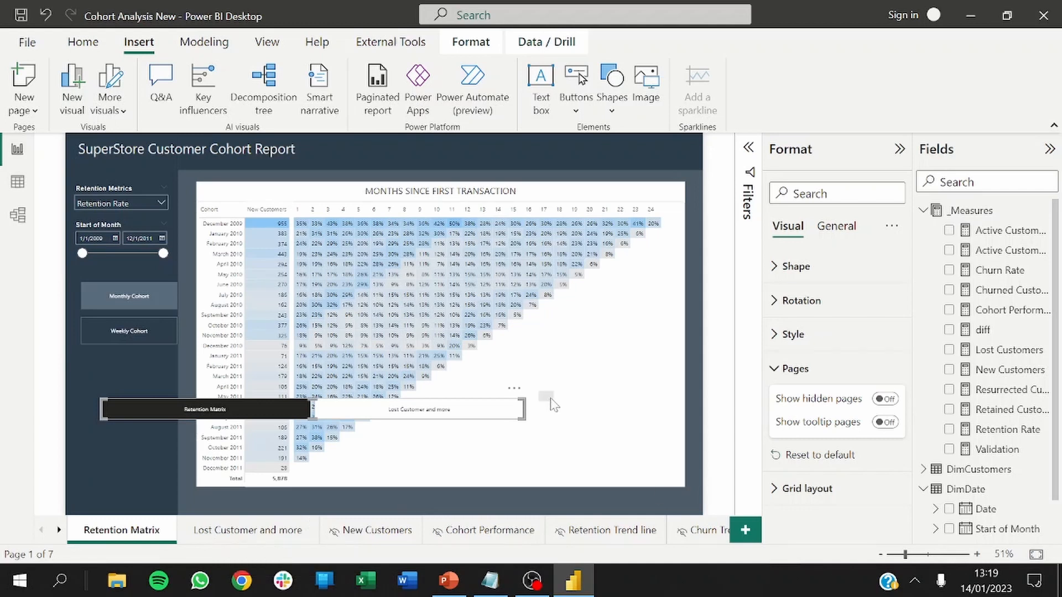
{"action": "left_click", "coordinate": [884, 400]}
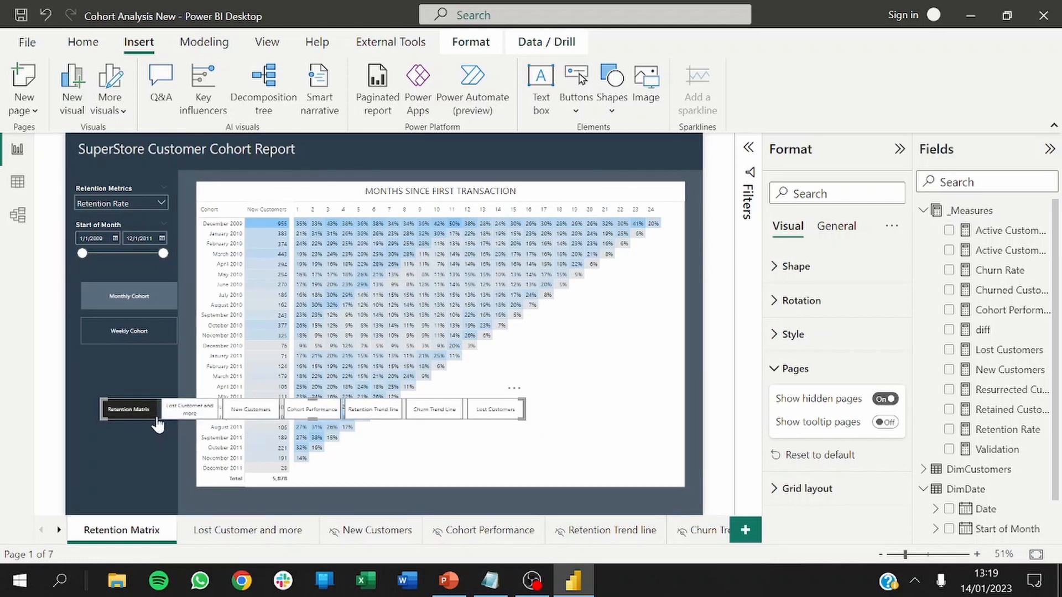
{"action": "key", "text": "Delete"}
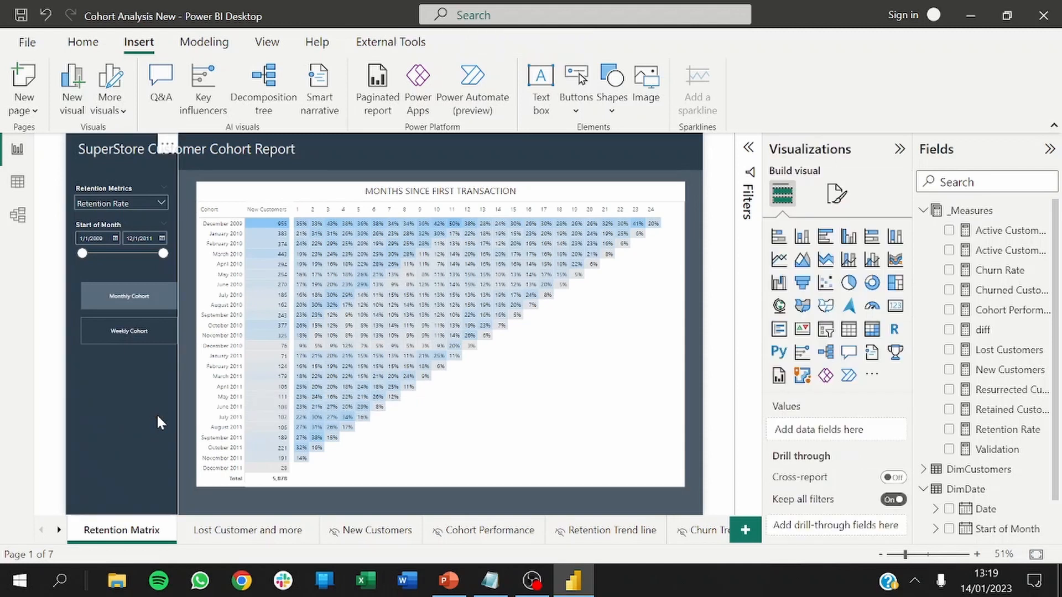
Insert a blank button, place it at the foot of the Retention Matrix page's dark side panel and widen it to nearly the panel's width.
{"action": "left_click", "coordinate": [107, 301]}
{"action": "left_click", "coordinate": [573, 104]}
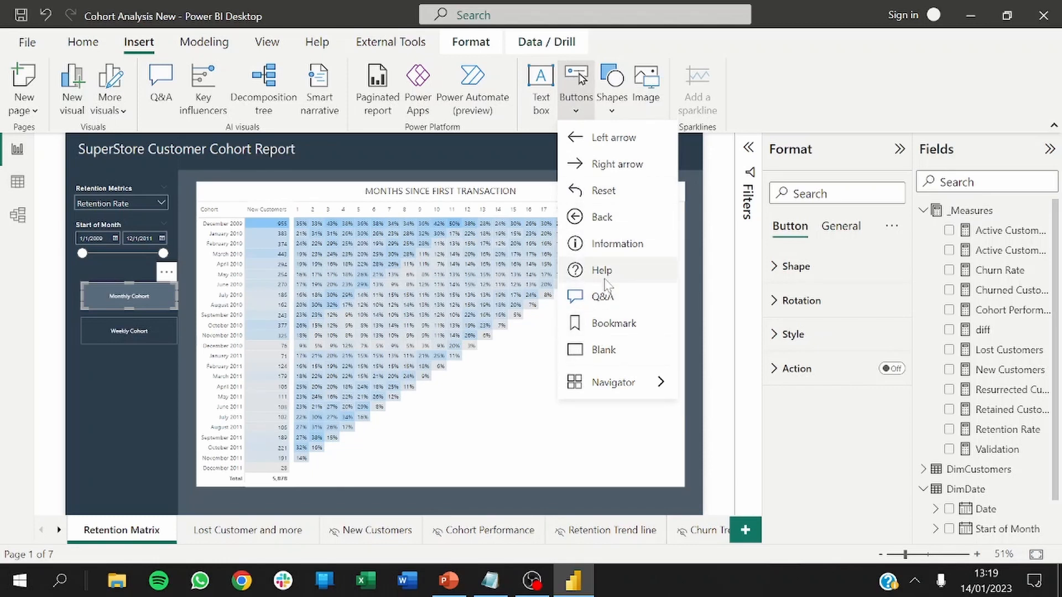
{"action": "left_click", "coordinate": [603, 217]}
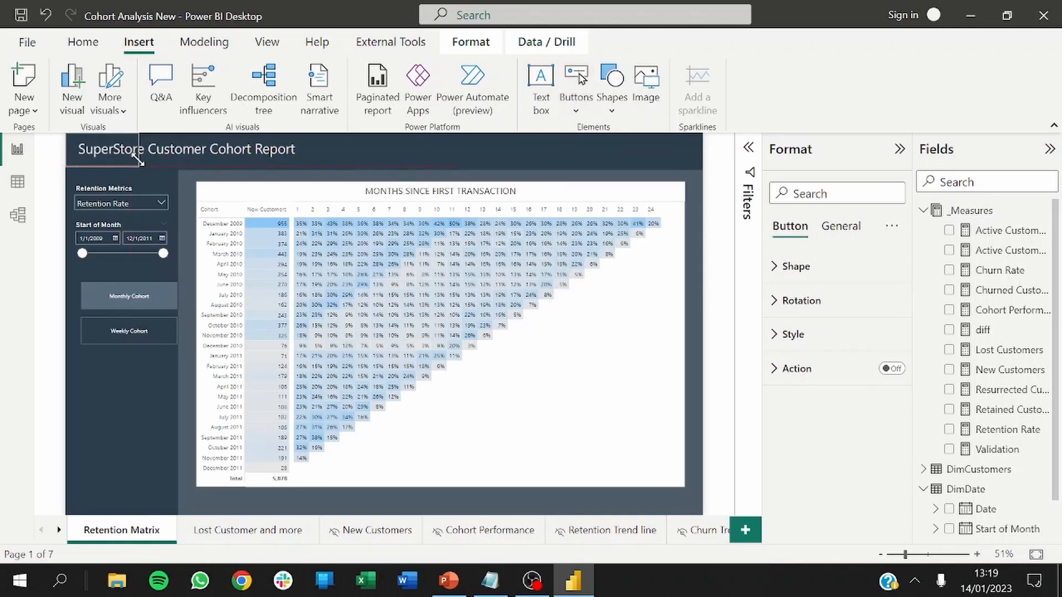
{"action": "left_click_drag", "start_coordinate": [77, 150], "coordinate": [116, 471]}
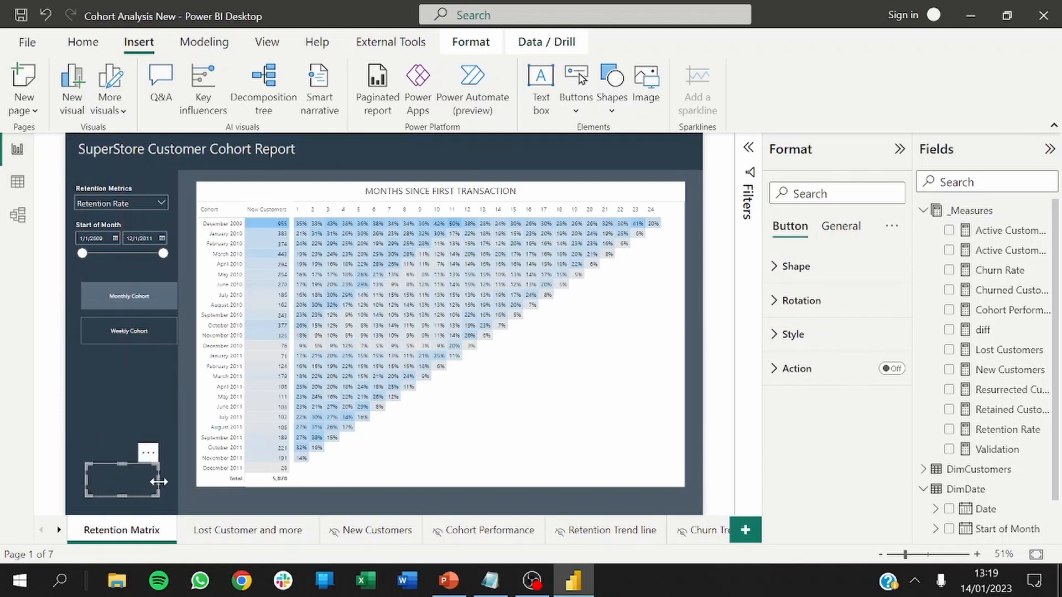
{"action": "left_click_drag", "start_coordinate": [158, 482], "coordinate": [170, 479]}
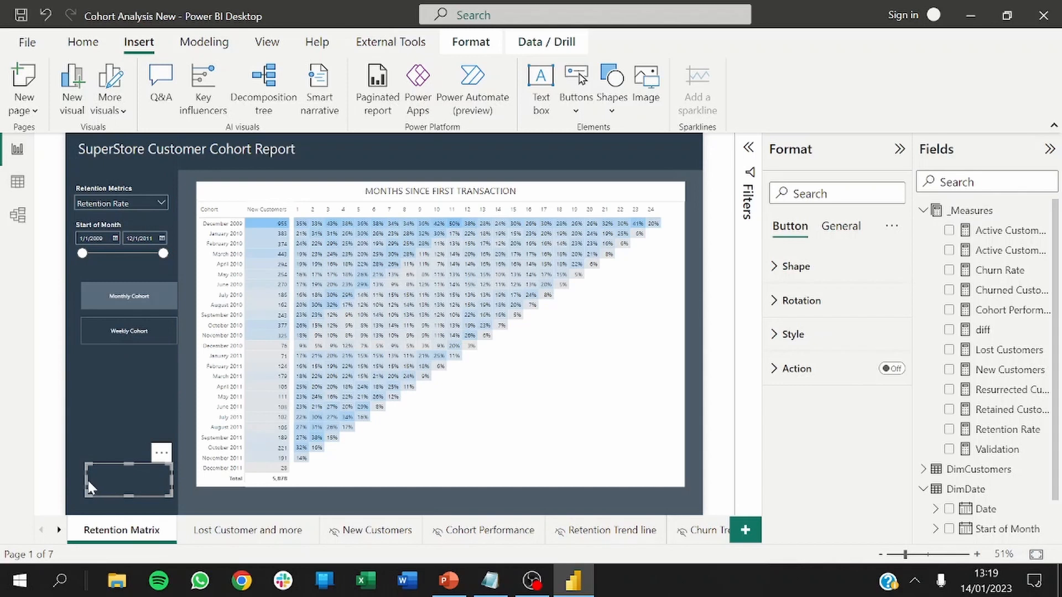
{"action": "left_click_drag", "start_coordinate": [84, 479], "coordinate": [75, 474]}
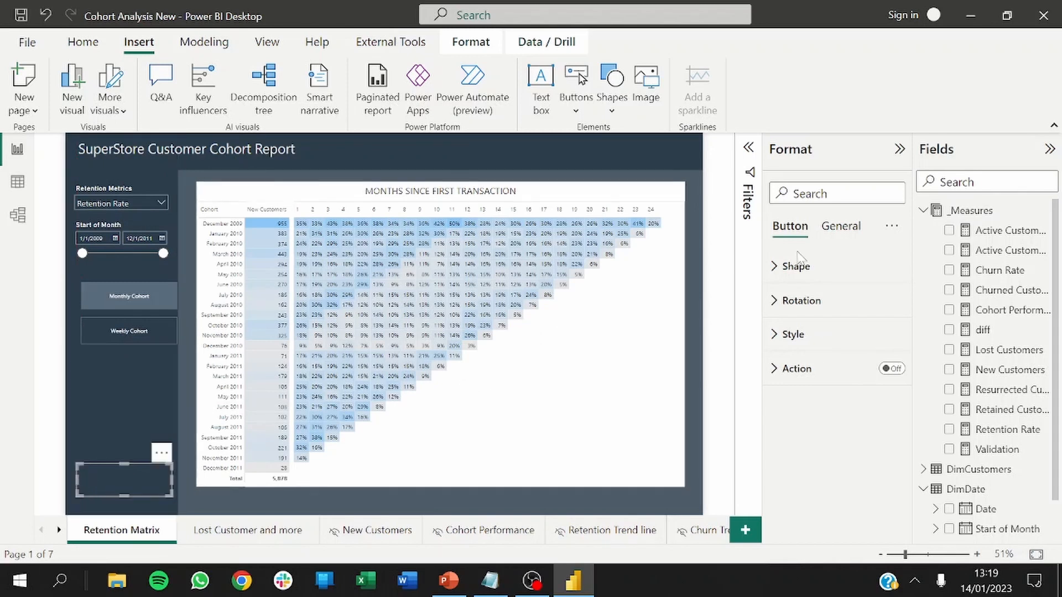
Turn on the new button's action as Page navigation with Lost Customer and more as the destination.
{"action": "left_click", "coordinate": [834, 228]}
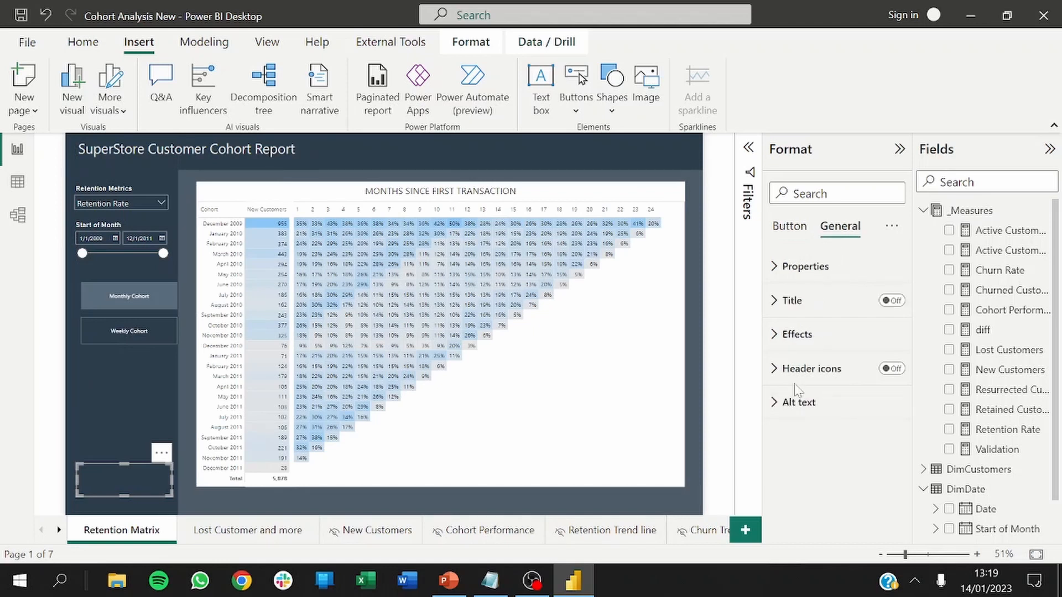
{"action": "left_click", "coordinate": [790, 225]}
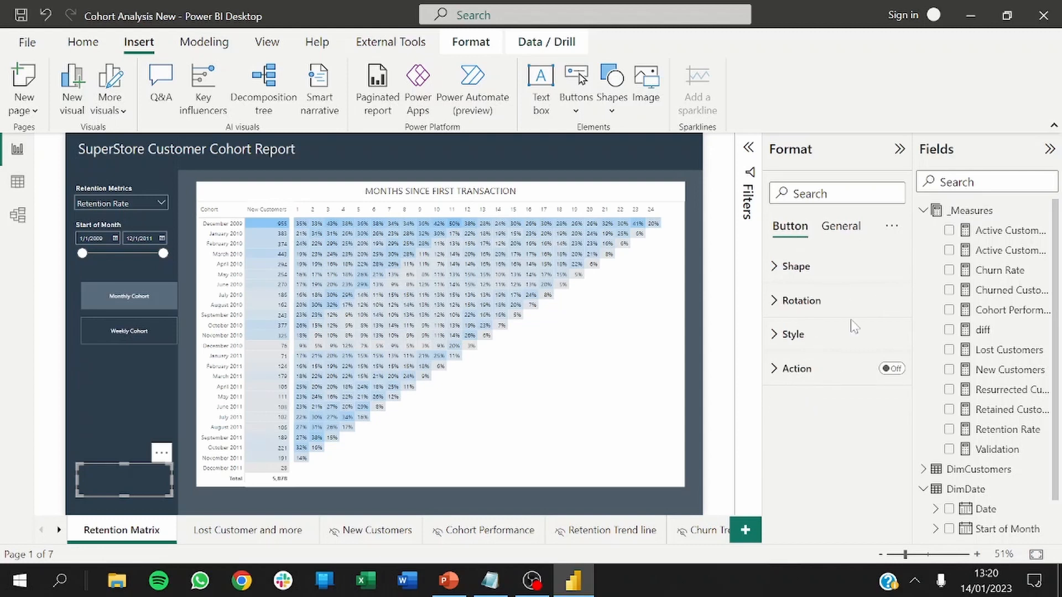
{"action": "left_click", "coordinate": [886, 370]}
{"action": "left_click", "coordinate": [840, 376]}
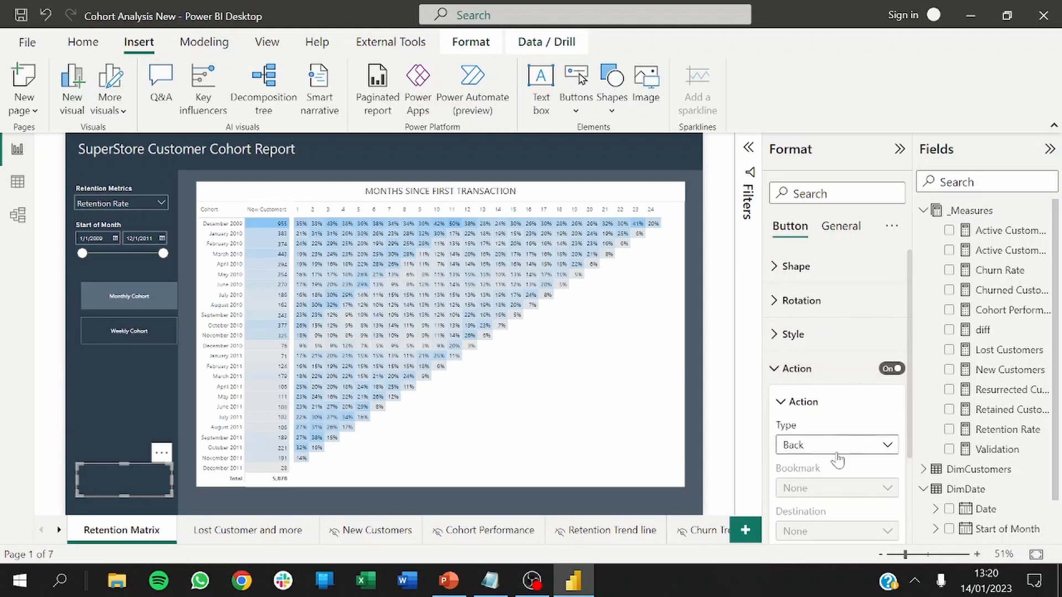
{"action": "left_click", "coordinate": [836, 453]}
{"action": "left_click", "coordinate": [826, 384]}
{"action": "scroll", "coordinate": [912, 351], "scroll_direction": "down", "scroll_amount": 3}
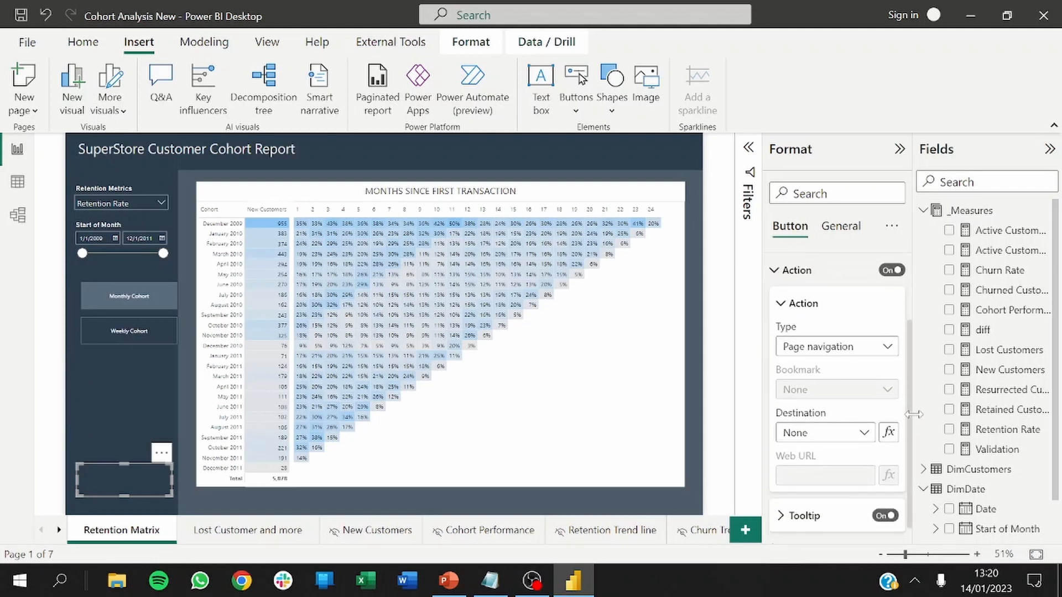
{"action": "left_click", "coordinate": [826, 439]}
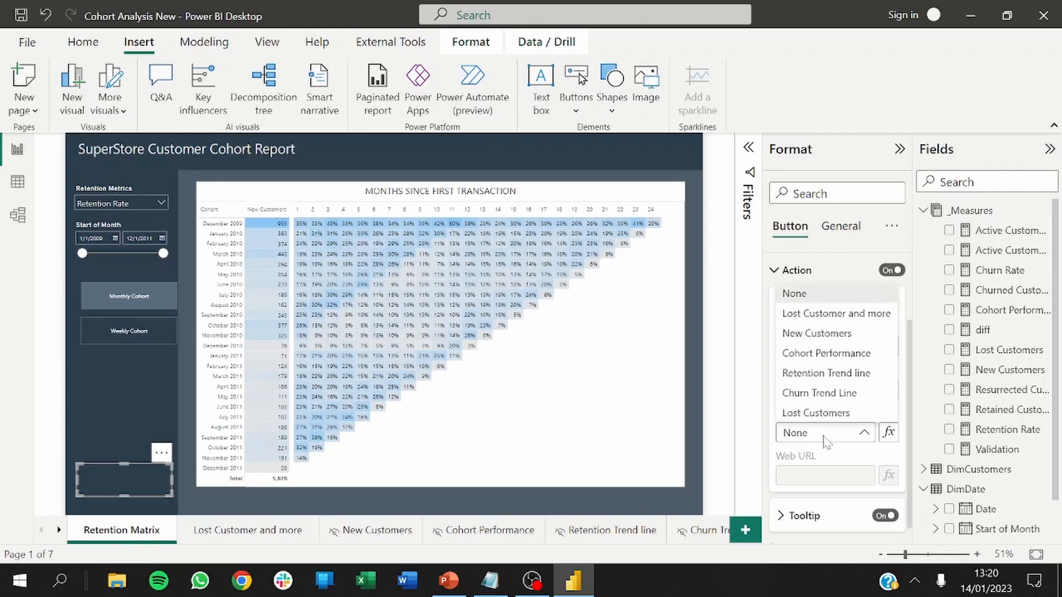
{"action": "left_click", "coordinate": [824, 319]}
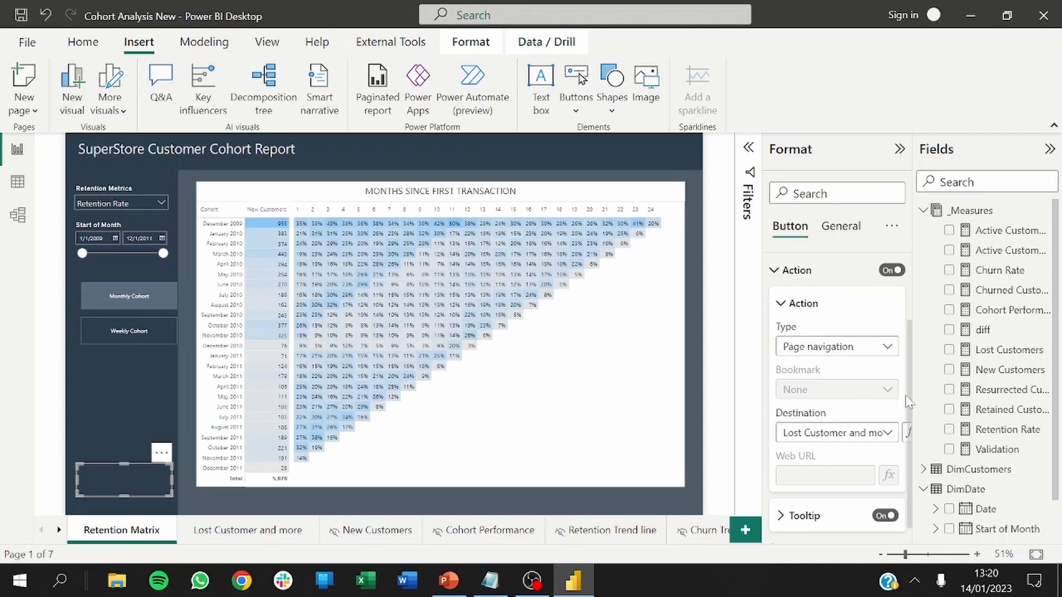
{"action": "scroll", "coordinate": [913, 395], "scroll_direction": "down", "scroll_amount": 1}
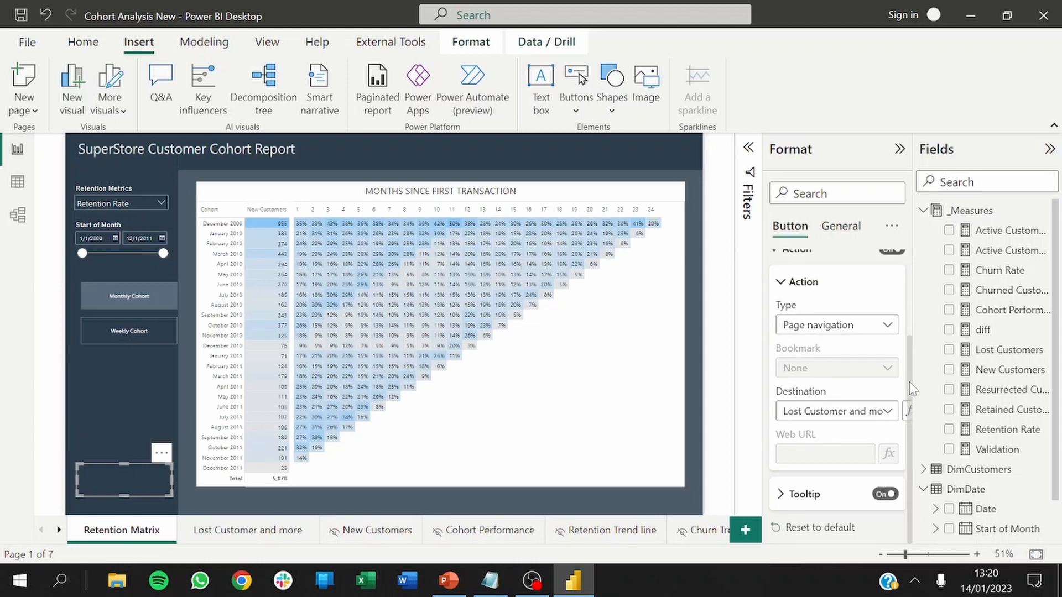
{"action": "left_click_drag", "start_coordinate": [909, 383], "coordinate": [909, 353]}
{"action": "scroll", "coordinate": [911, 310], "scroll_direction": "up", "scroll_amount": 1}
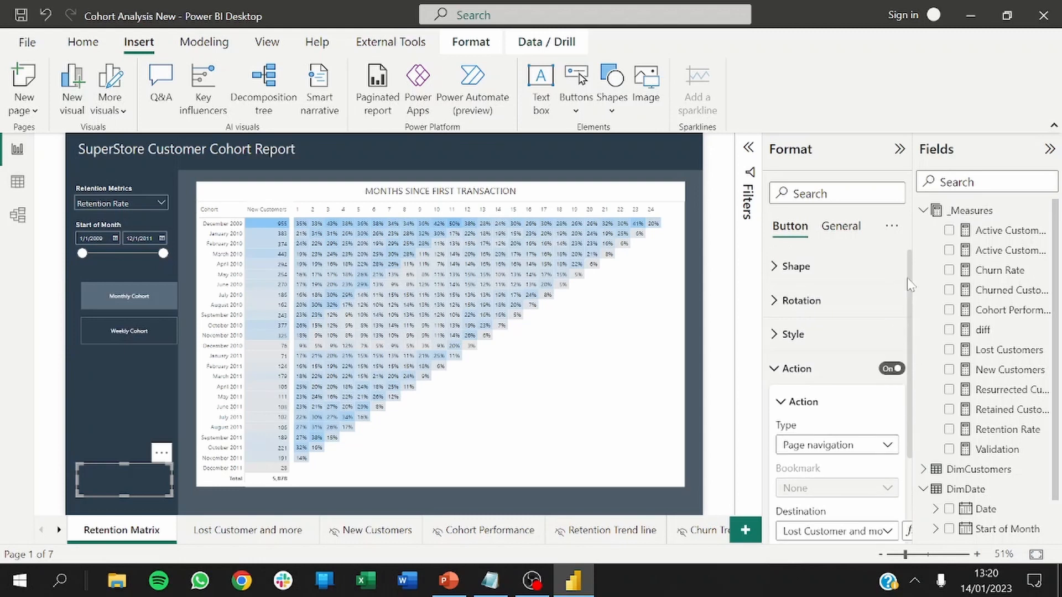
Turn on the new button's text, label it Trends and set the font size to 16.
{"action": "left_click", "coordinate": [792, 336]}
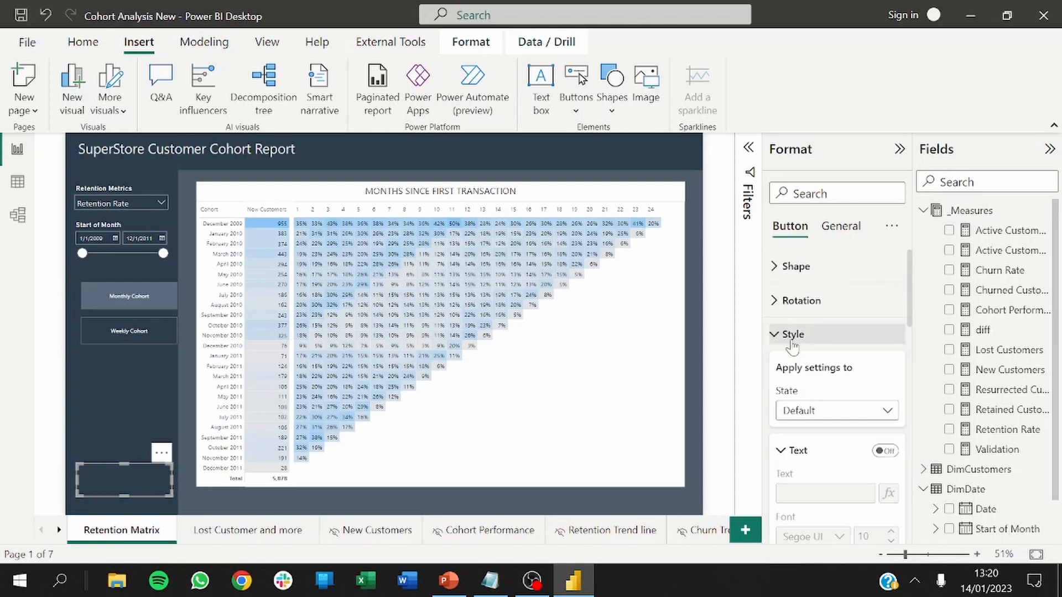
{"action": "left_click", "coordinate": [885, 451]}
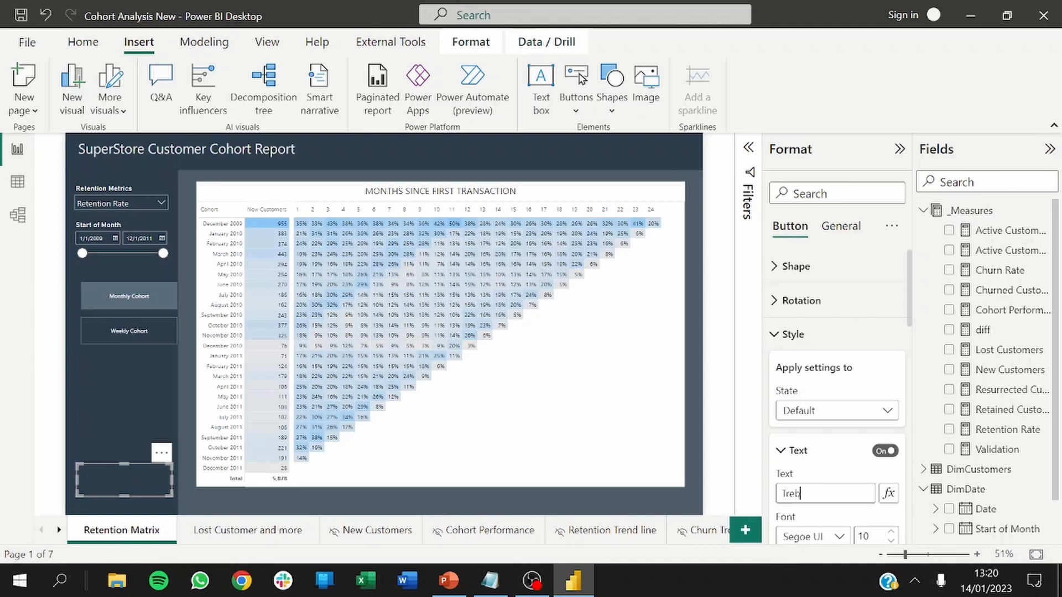
{"action": "type", "text": "Trends"}
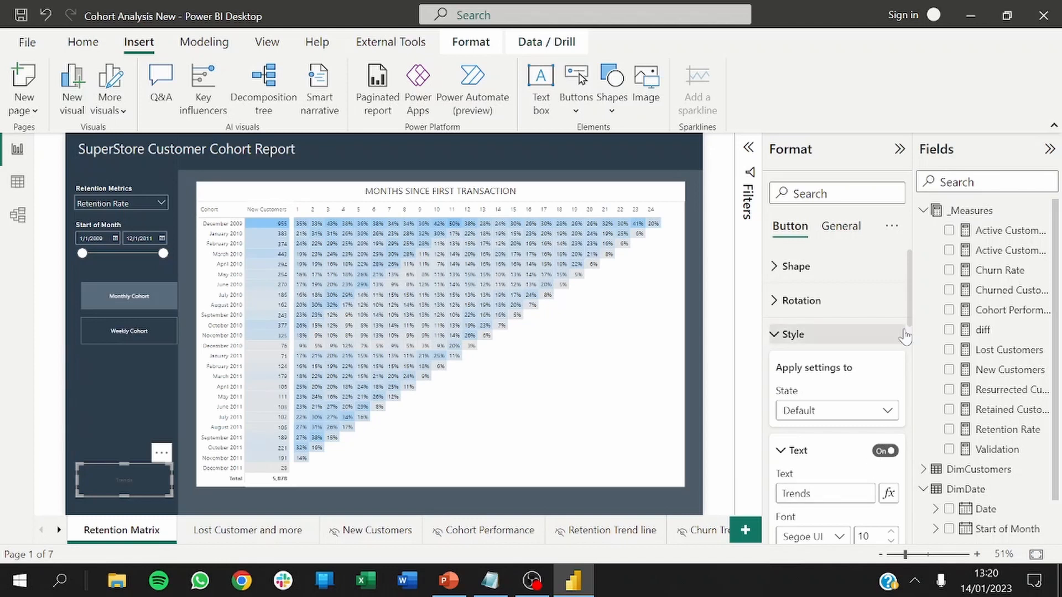
{"action": "left_click_drag", "start_coordinate": [908, 309], "coordinate": [843, 342]}
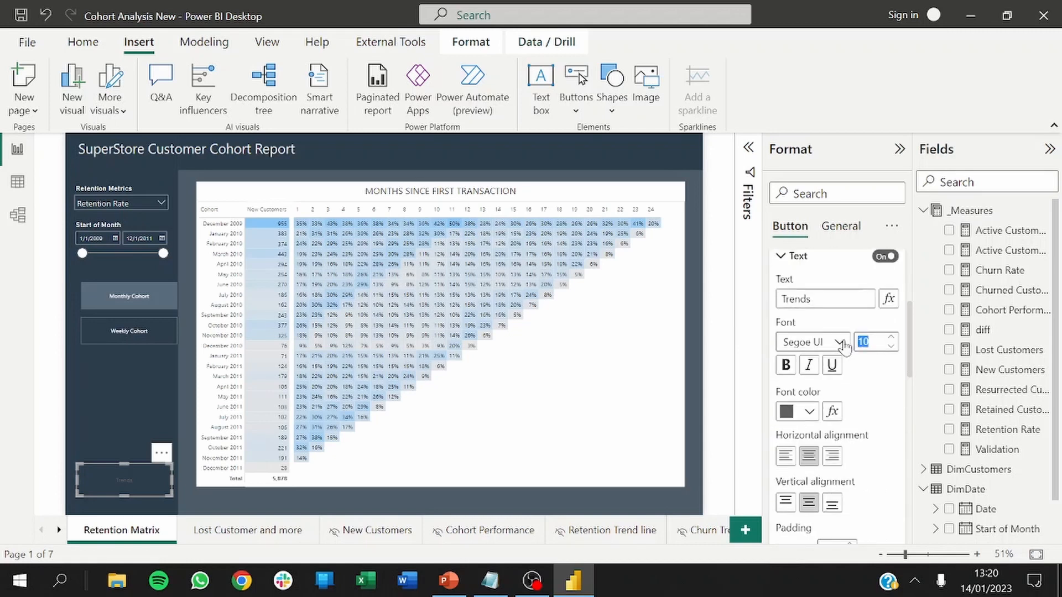
{"action": "type", "text": "14"}
{"action": "left_click_drag", "start_coordinate": [872, 342], "coordinate": [854, 346]}
{"action": "type", "text": "16"}
{"action": "left_click", "coordinate": [420, 512]}
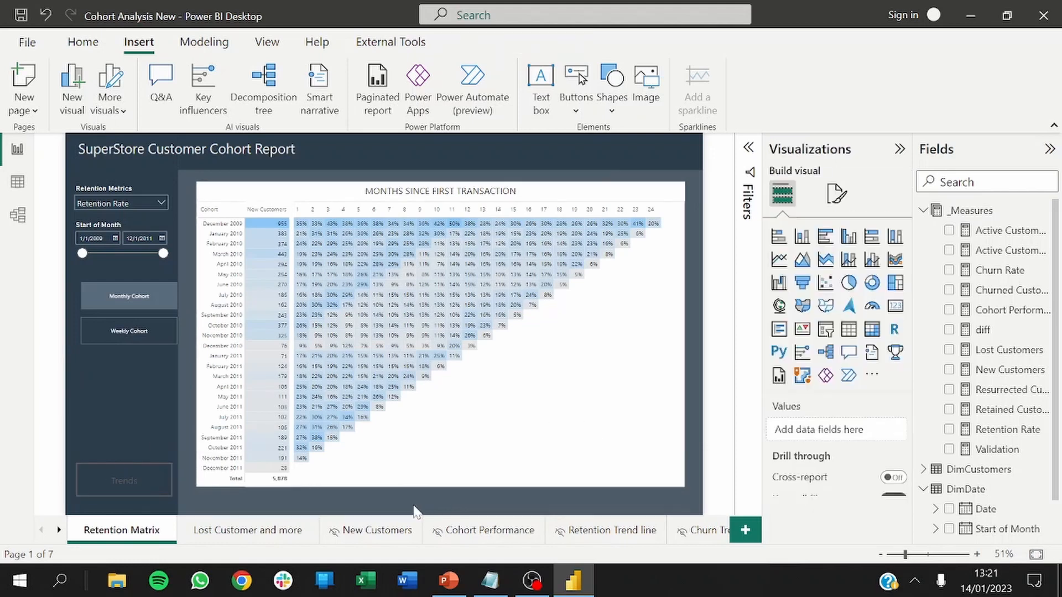
Set the Trends button's default font color to light blue.
{"action": "left_click", "coordinate": [117, 494]}
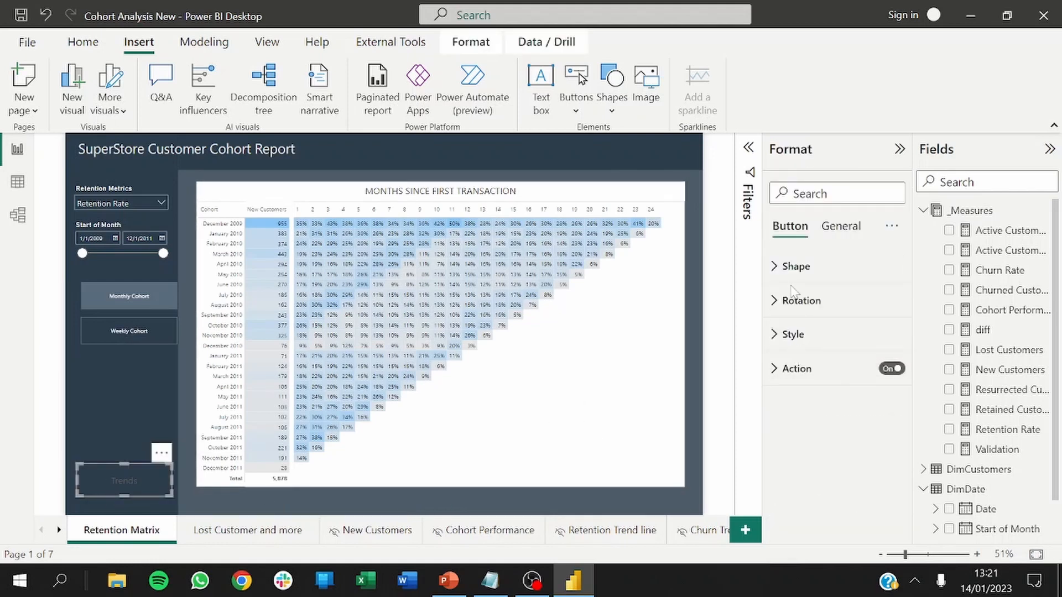
{"action": "left_click", "coordinate": [779, 335]}
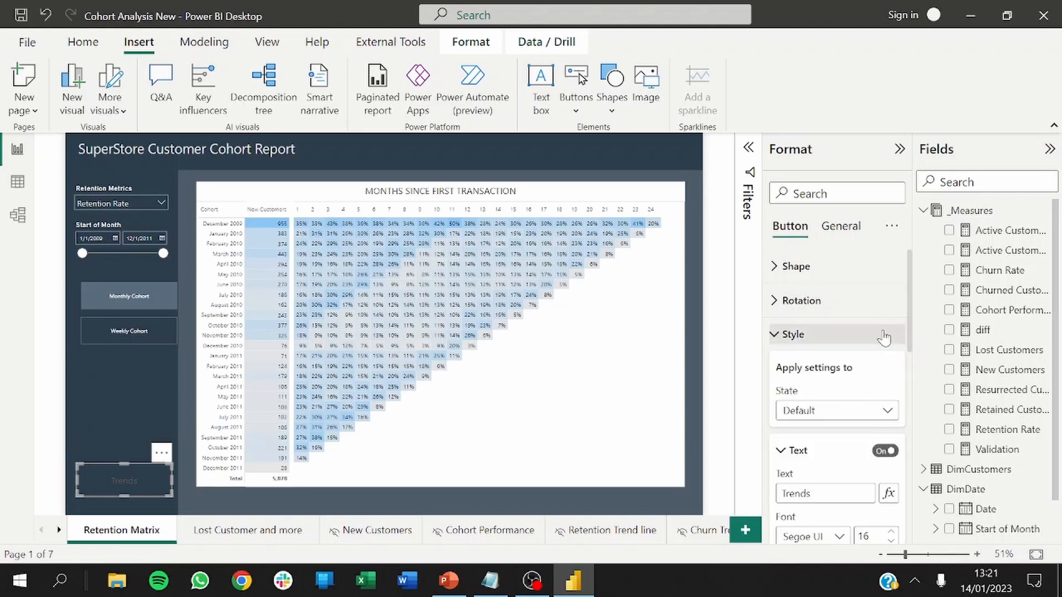
{"action": "scroll", "coordinate": [901, 373], "scroll_direction": "down", "scroll_amount": 3}
{"action": "scroll", "coordinate": [902, 376], "scroll_direction": "down", "scroll_amount": 2}
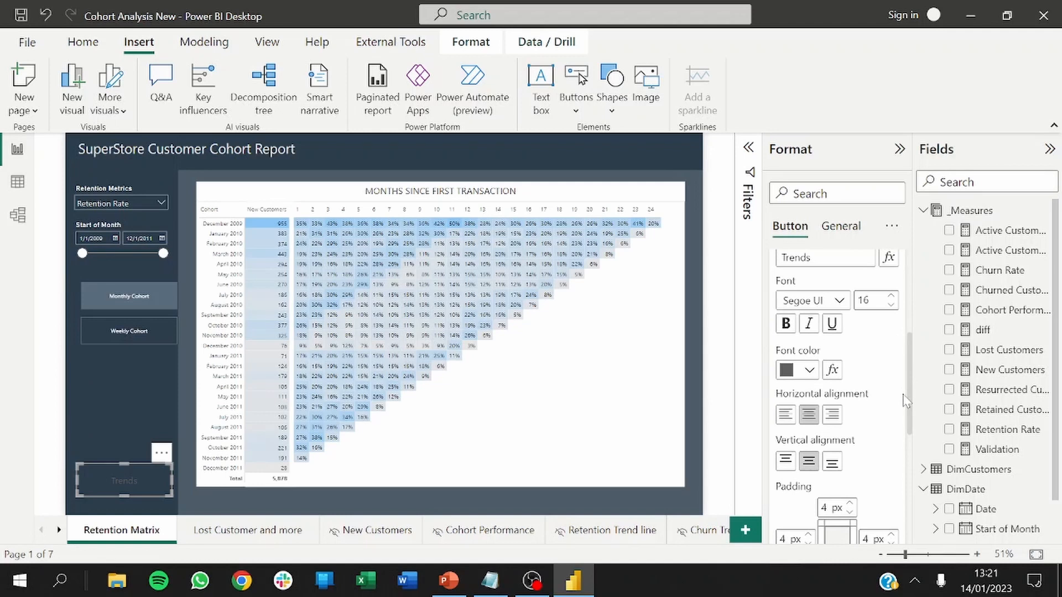
{"action": "scroll", "coordinate": [904, 400], "scroll_direction": "up", "scroll_amount": 1}
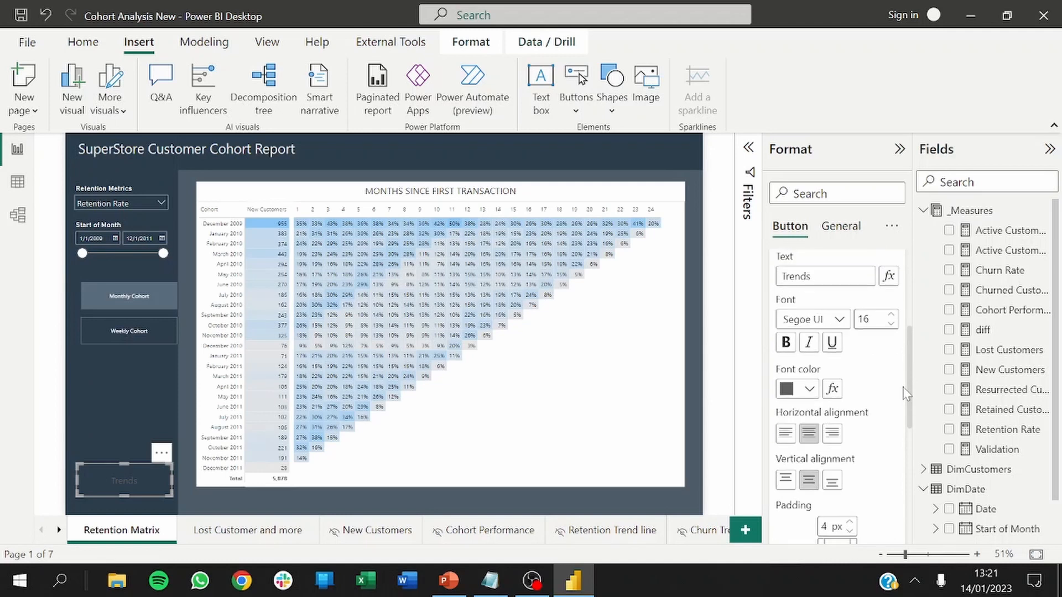
{"action": "left_click", "coordinate": [787, 392]}
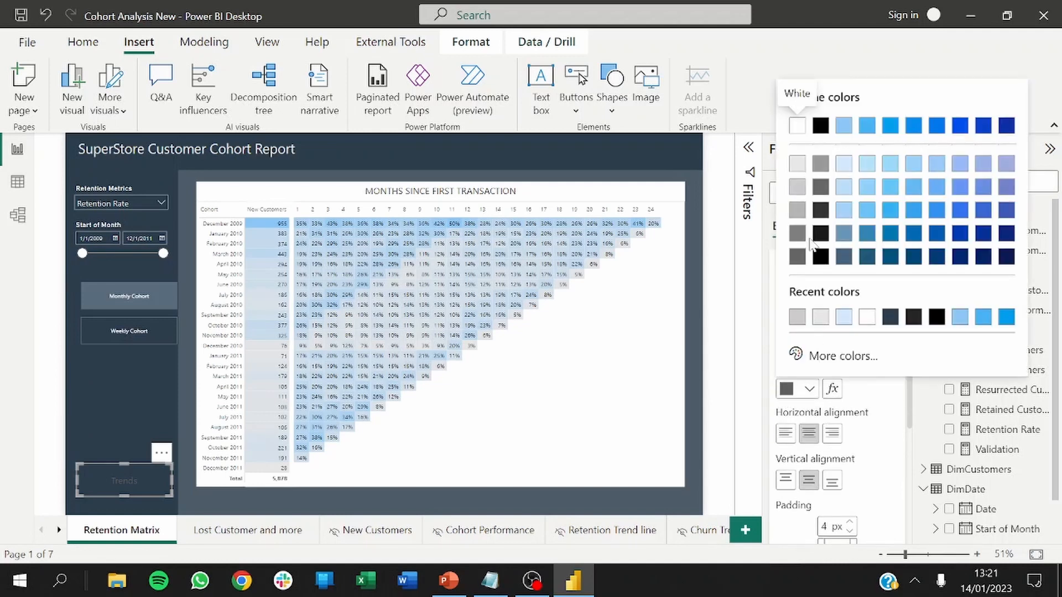
{"action": "left_click", "coordinate": [843, 164]}
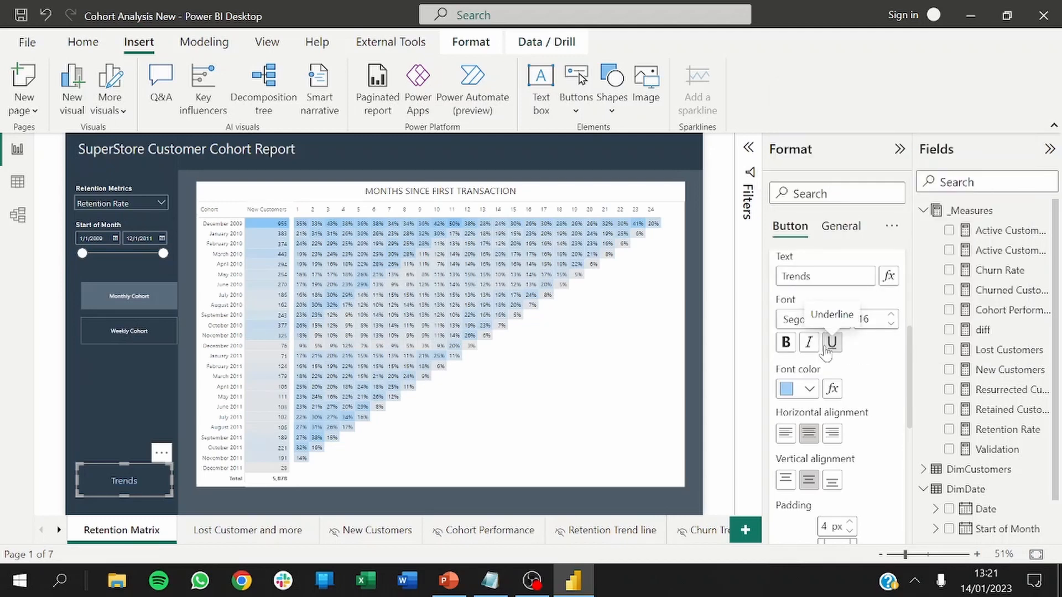
{"action": "left_click", "coordinate": [271, 511]}
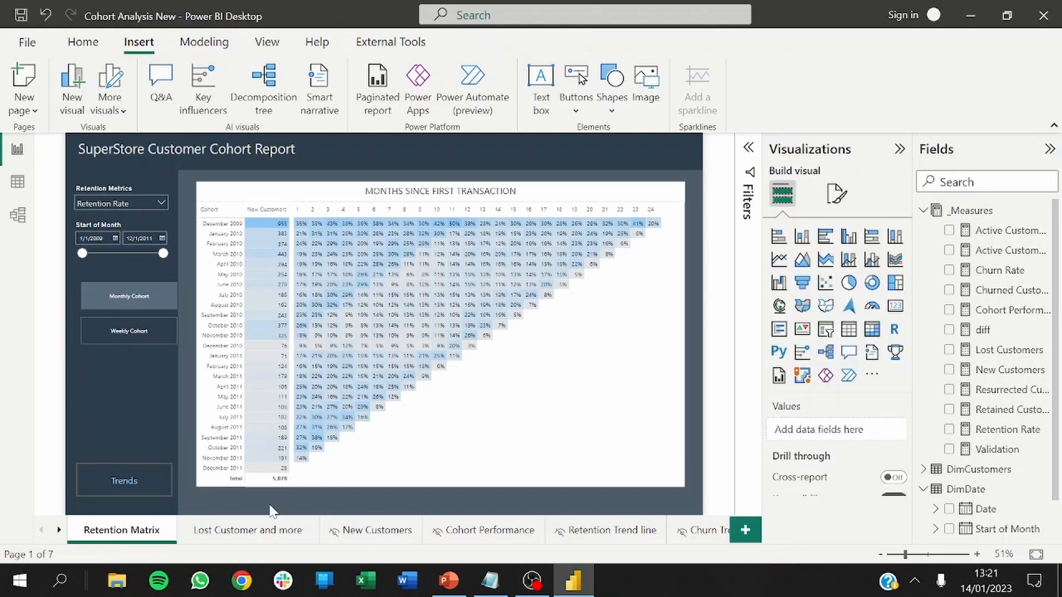
Set the Trends button's default font color to grey.
{"action": "left_click", "coordinate": [124, 493]}
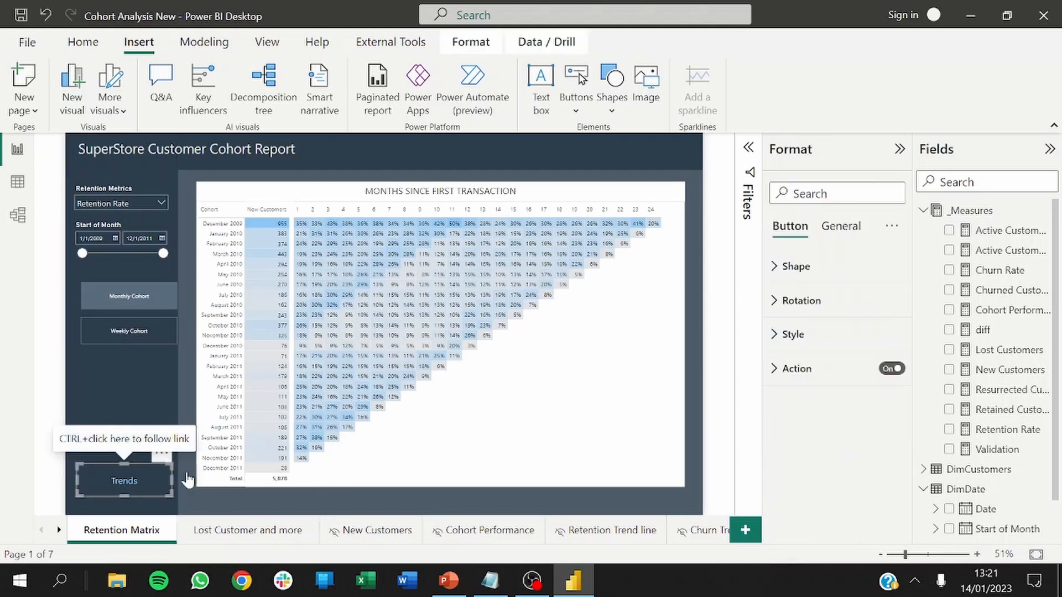
{"action": "left_click", "coordinate": [778, 336]}
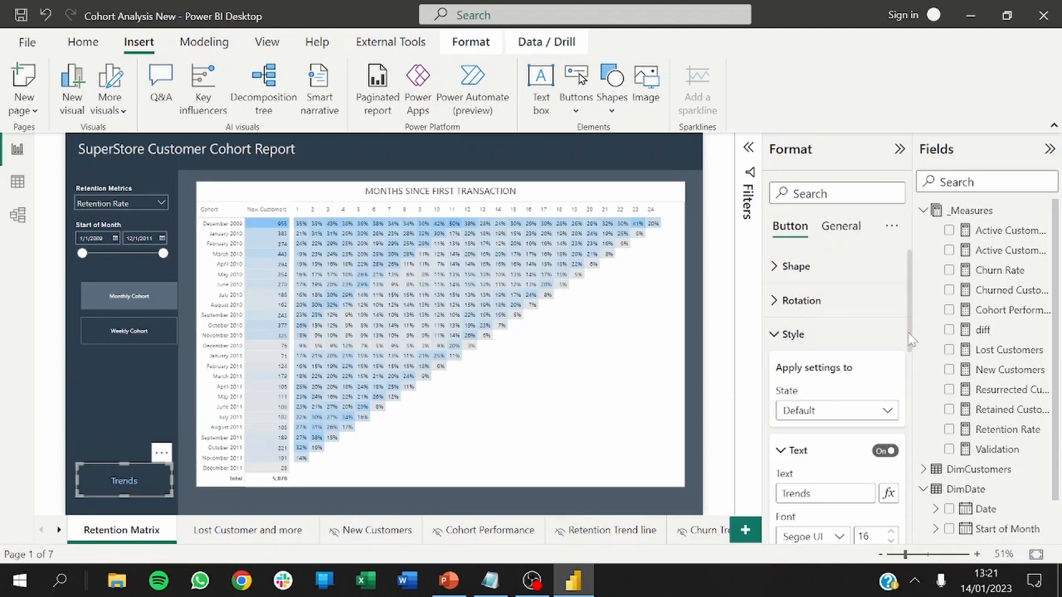
{"action": "scroll", "coordinate": [911, 340], "scroll_direction": "down", "scroll_amount": 3}
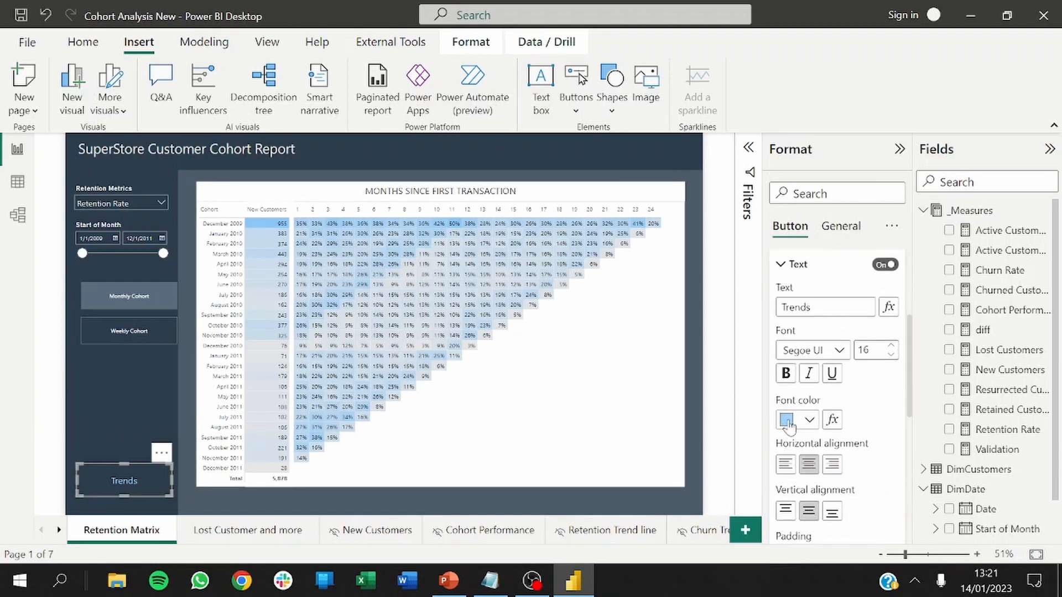
{"action": "left_click", "coordinate": [787, 421]}
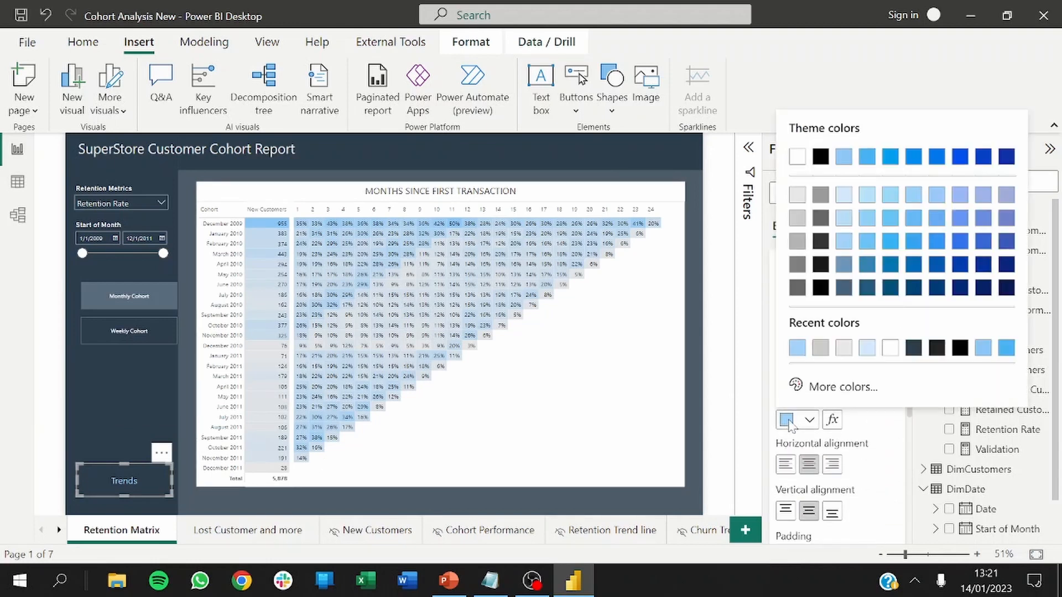
{"action": "left_click", "coordinate": [797, 244]}
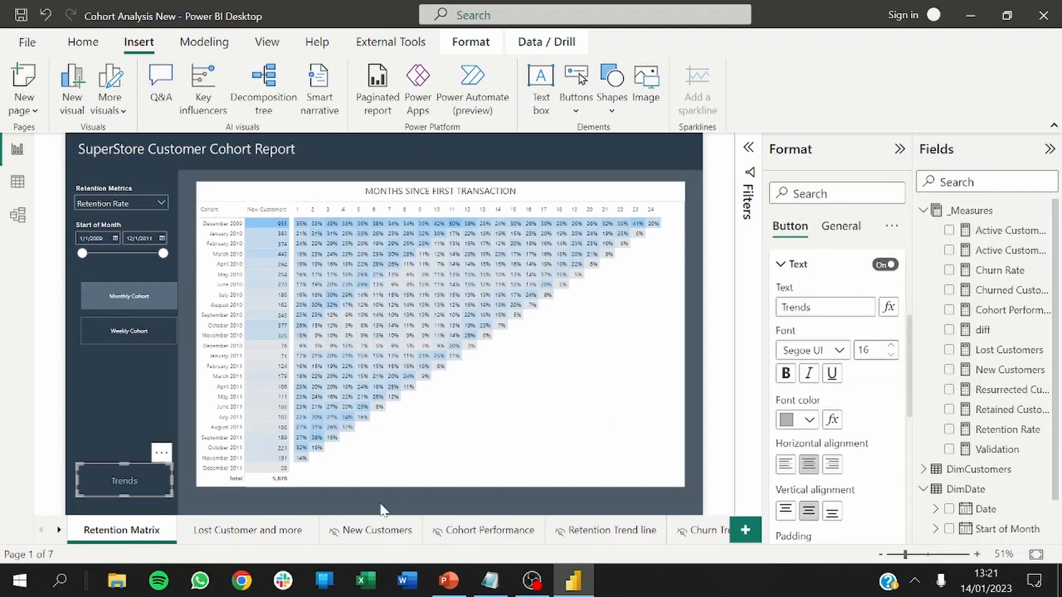
{"action": "left_click", "coordinate": [310, 491]}
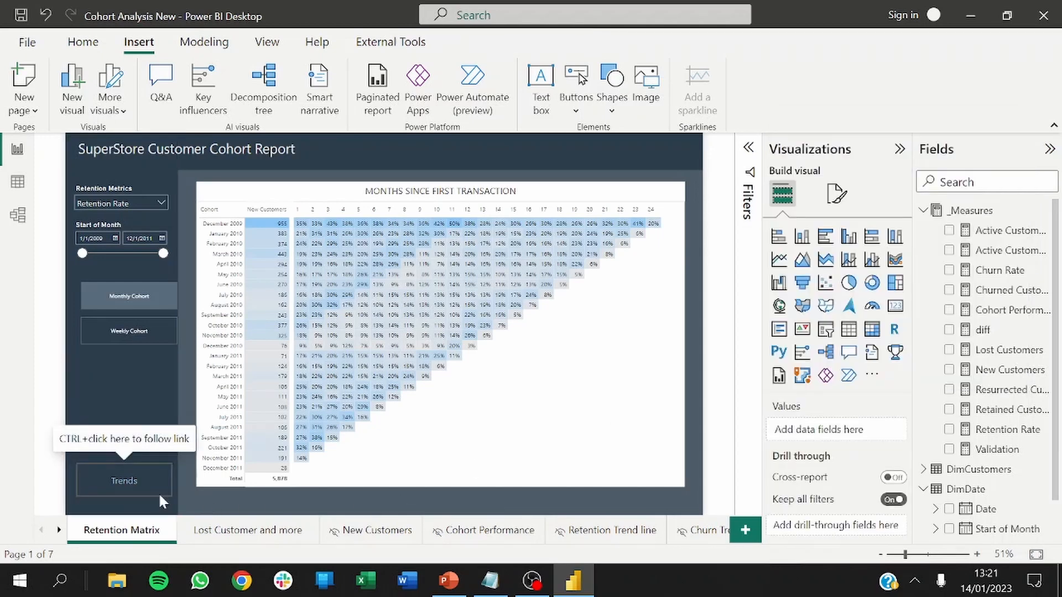
Set the Trends button's on-hover font color to light blue #b5e1fa (Theme color 2, 60% lighter).
{"action": "left_click", "coordinate": [99, 486]}
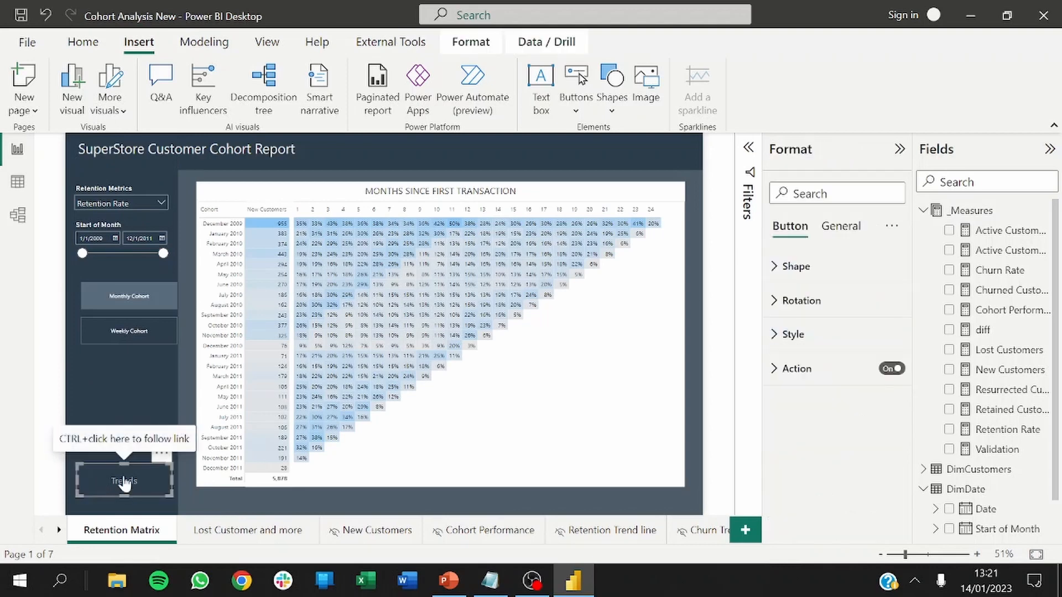
{"action": "left_click", "coordinate": [793, 333]}
{"action": "scroll", "coordinate": [910, 343], "scroll_direction": "down", "scroll_amount": 3}
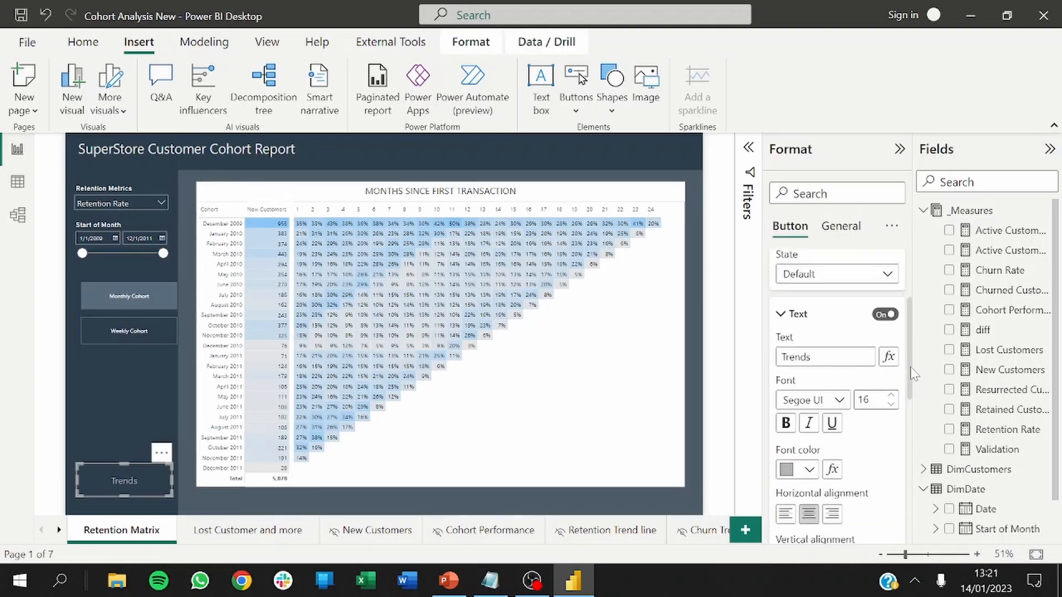
{"action": "scroll", "coordinate": [914, 356], "scroll_direction": "up", "scroll_amount": 1}
{"action": "scroll", "coordinate": [913, 356], "scroll_direction": "up", "scroll_amount": 2}
{"action": "left_click", "coordinate": [823, 331]}
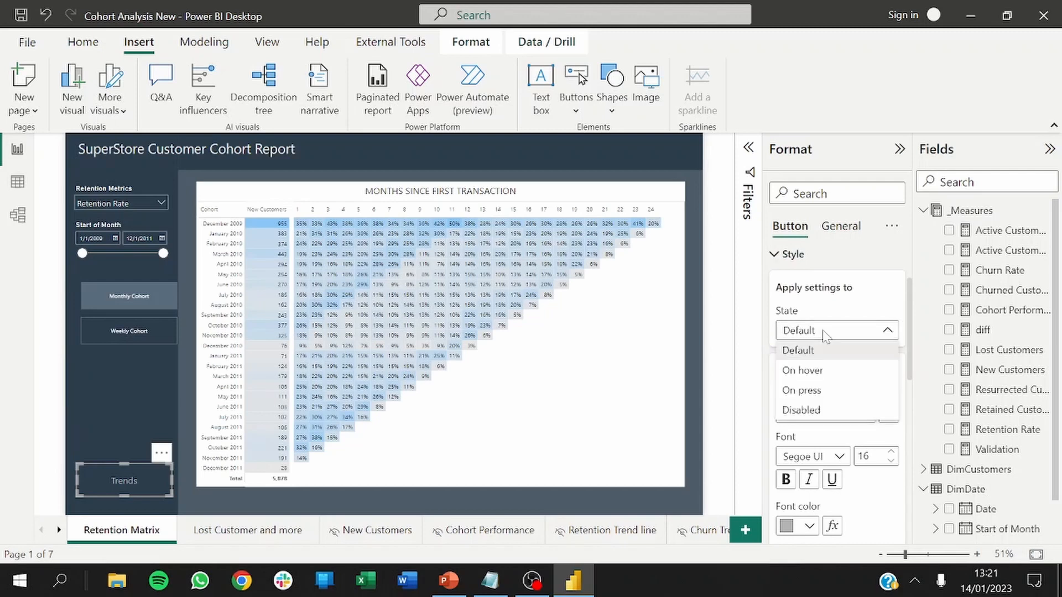
{"action": "left_click", "coordinate": [805, 376]}
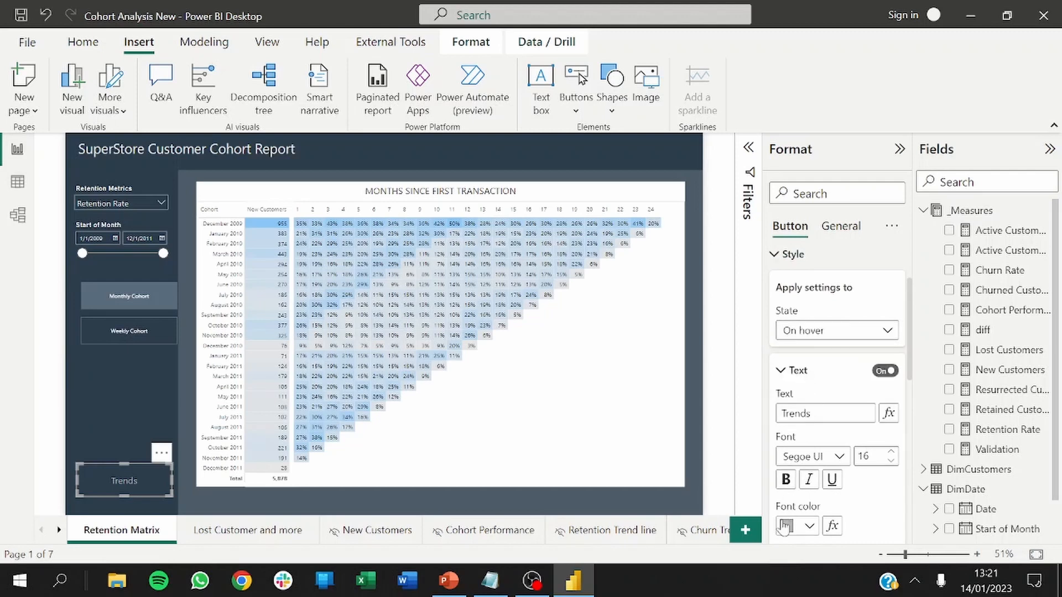
{"action": "left_click", "coordinate": [785, 526]}
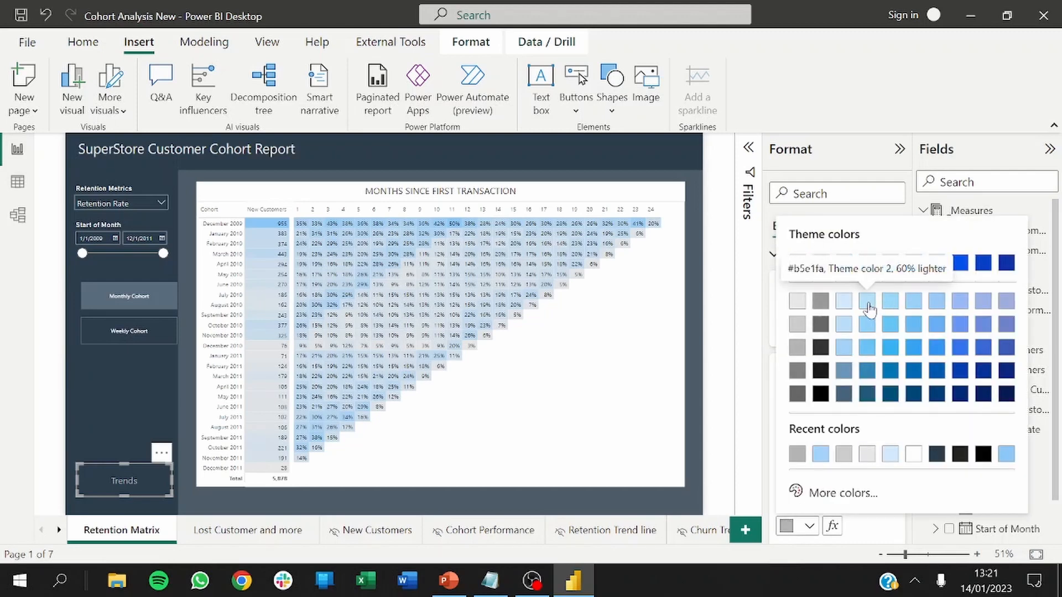
{"action": "left_click", "coordinate": [869, 303]}
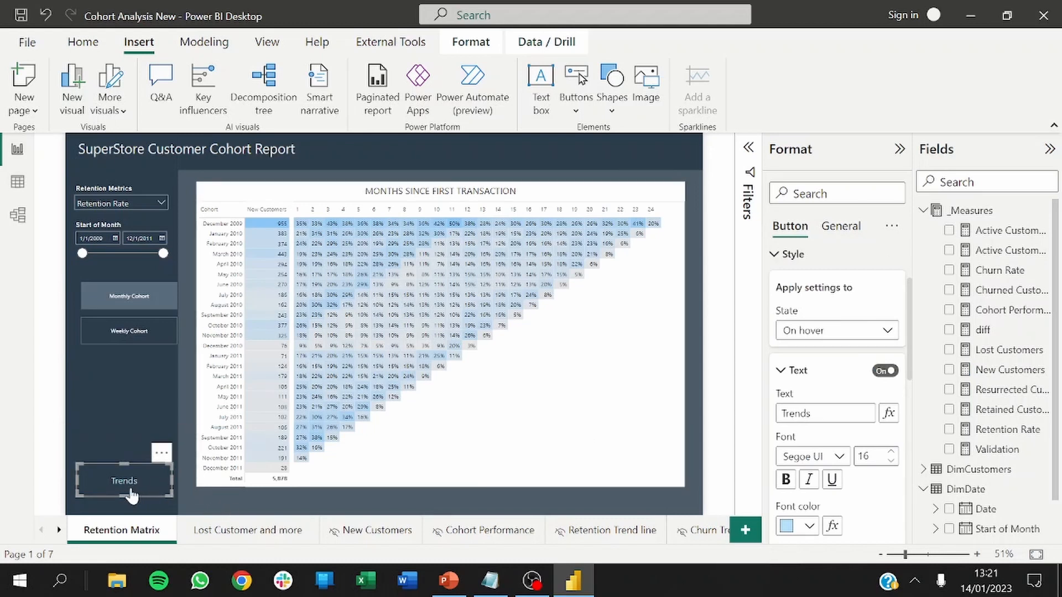
{"action": "left_click", "coordinate": [214, 507]}
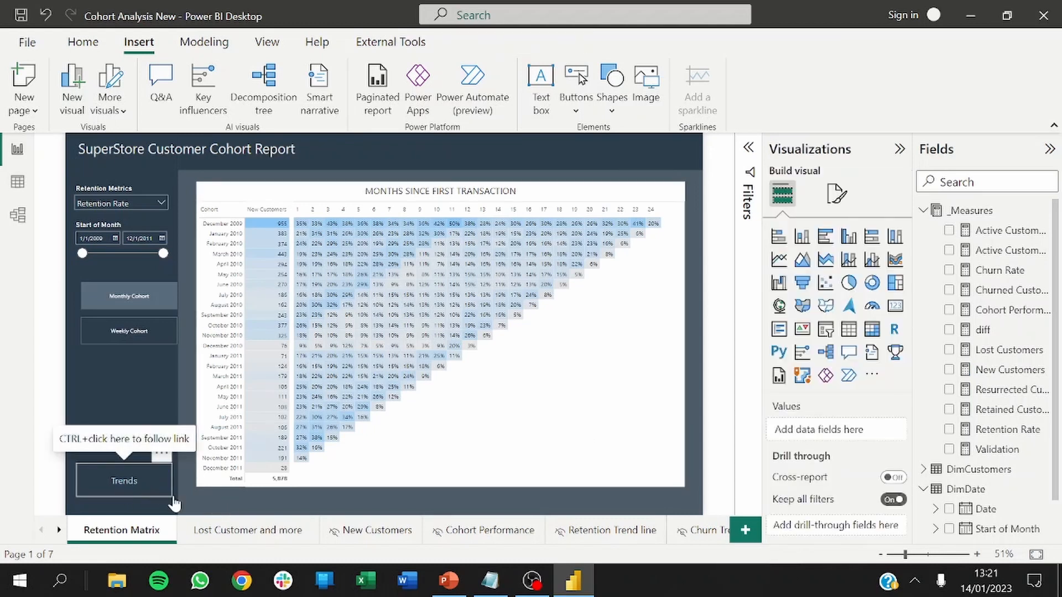
Increase the left text padding of the Trends button's hover state so its label shifts right on hover.
{"action": "left_click", "coordinate": [137, 491]}
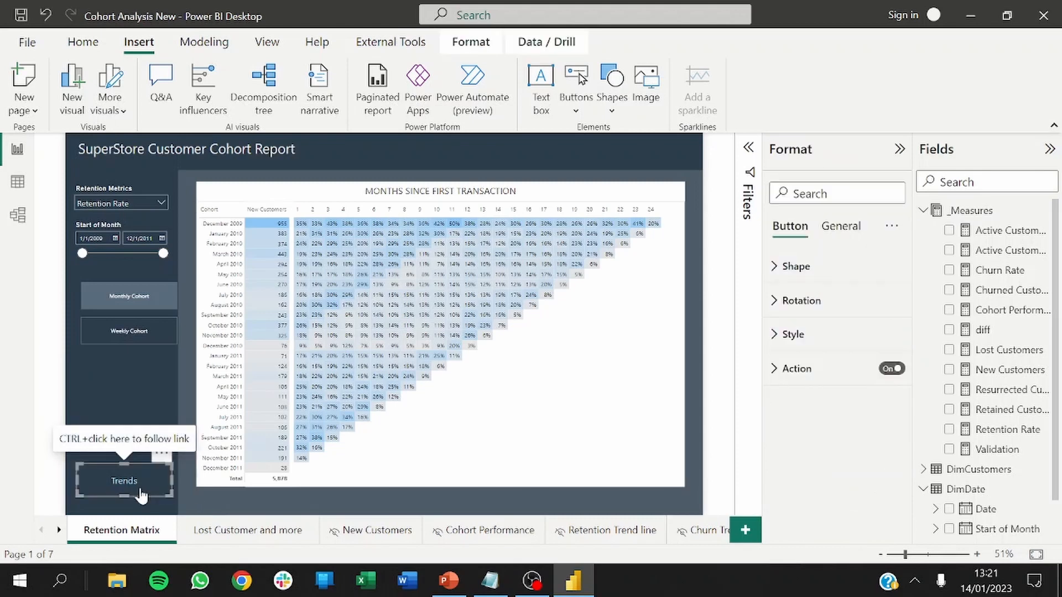
{"action": "left_click", "coordinate": [791, 334]}
{"action": "left_click_drag", "start_coordinate": [912, 326], "coordinate": [907, 447]}
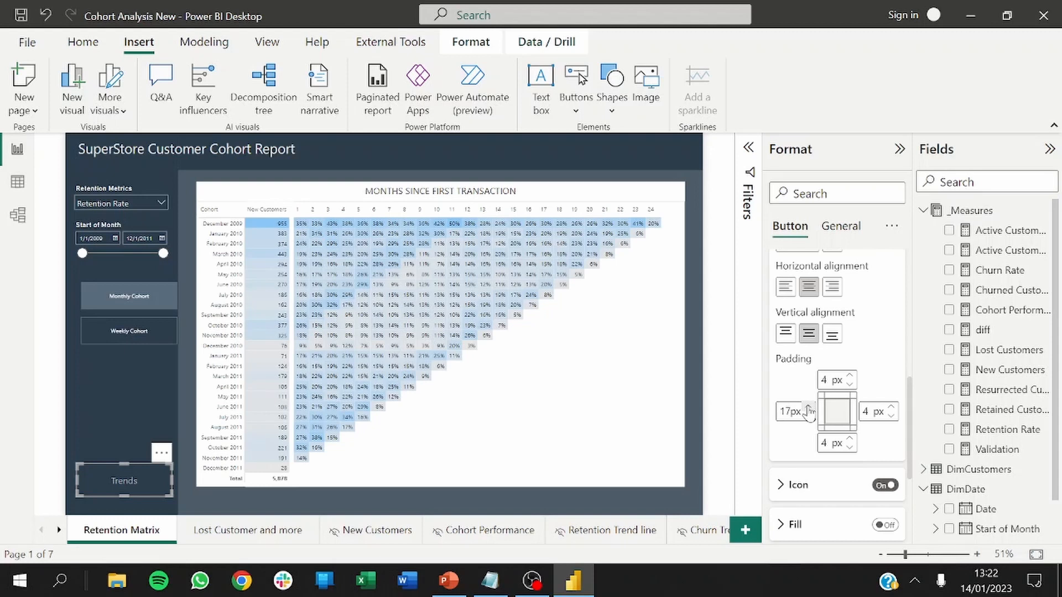
{"action": "left_click", "coordinate": [808, 408]}
{"action": "left_click", "coordinate": [183, 489]}
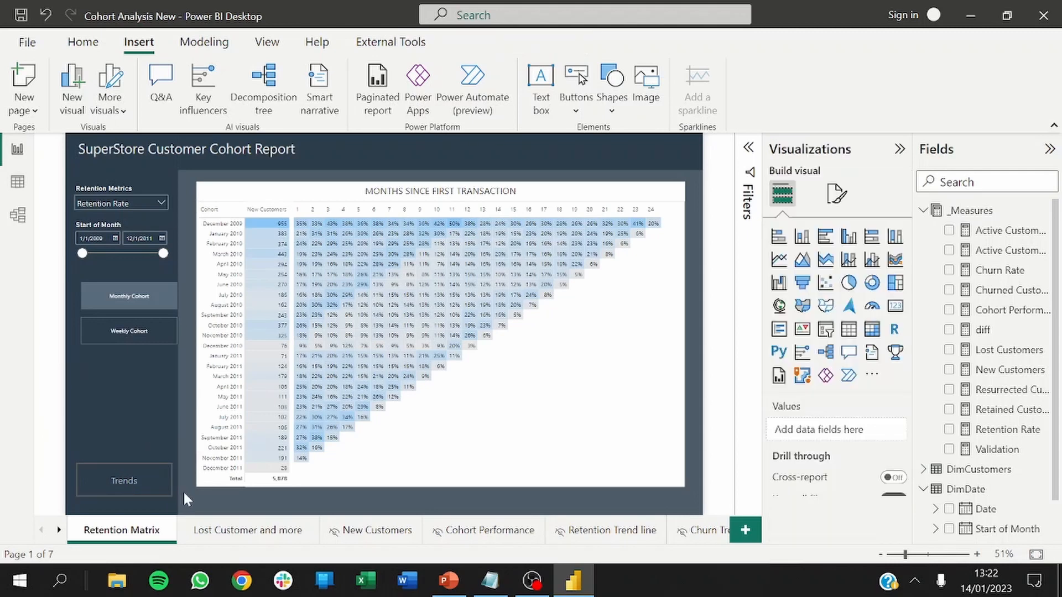
Follow the Trends button's page link and hide the Lost Customer and more page.
{"action": "left_click", "coordinate": [122, 491], "text": "ctrl"}
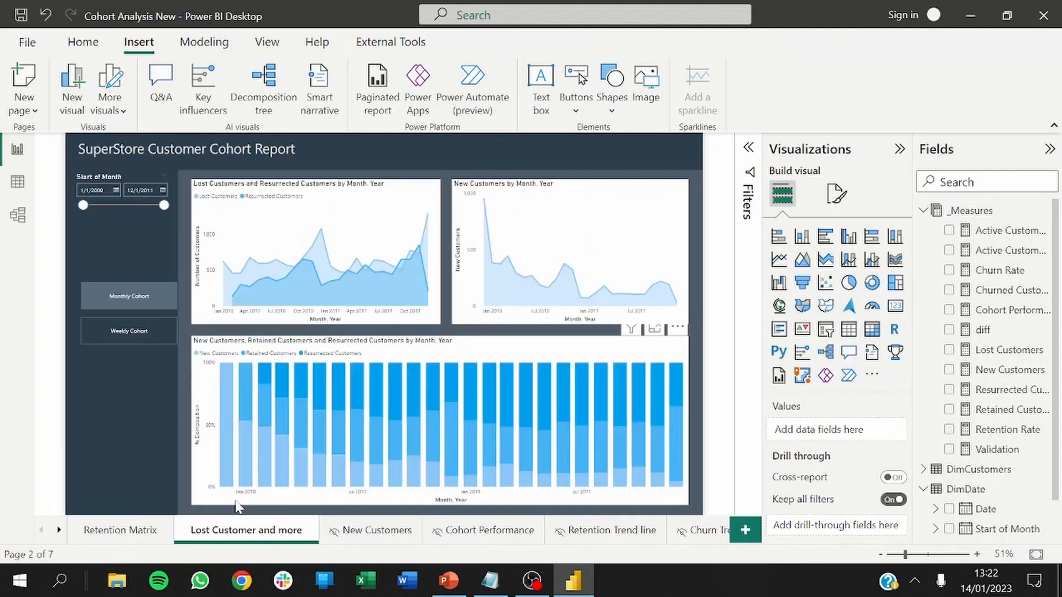
{"action": "right_click", "coordinate": [258, 532]}
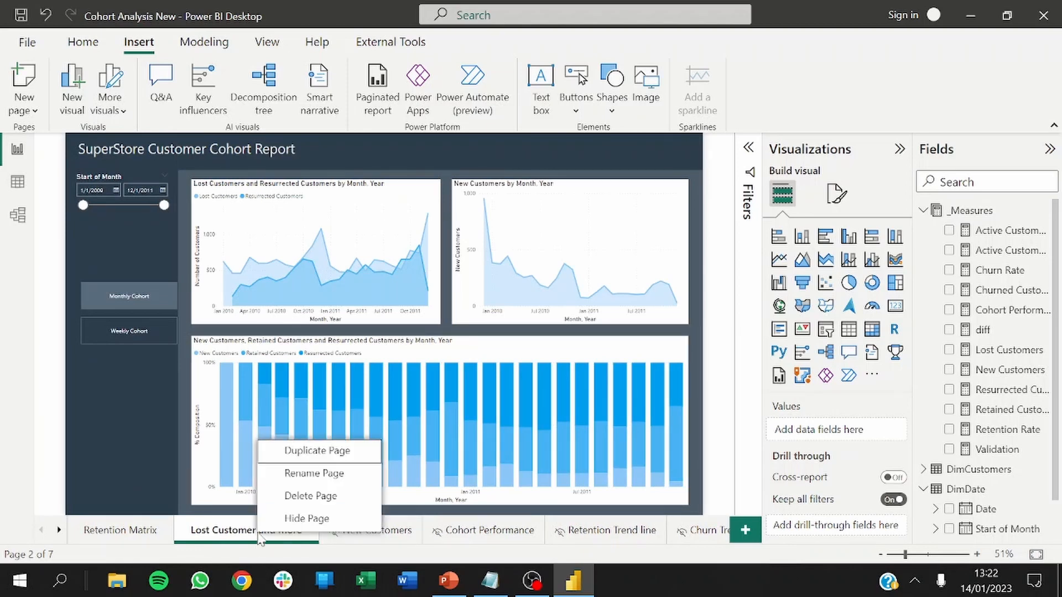
{"action": "left_click", "coordinate": [293, 525]}
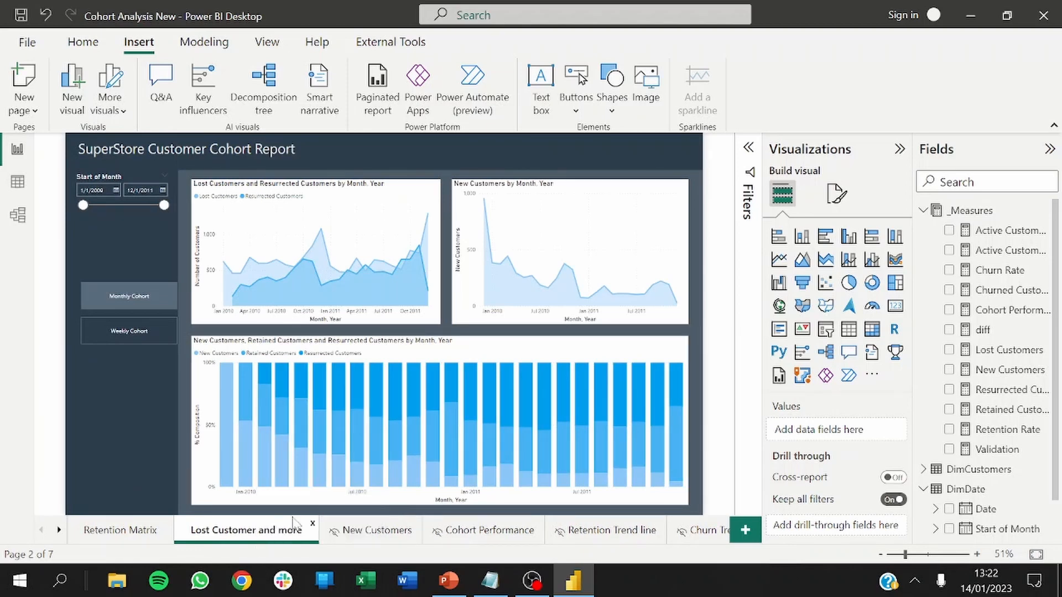
Copy the Trends button from the Retention Matrix page to the Lost Customer and more page.
{"action": "left_click", "coordinate": [108, 532]}
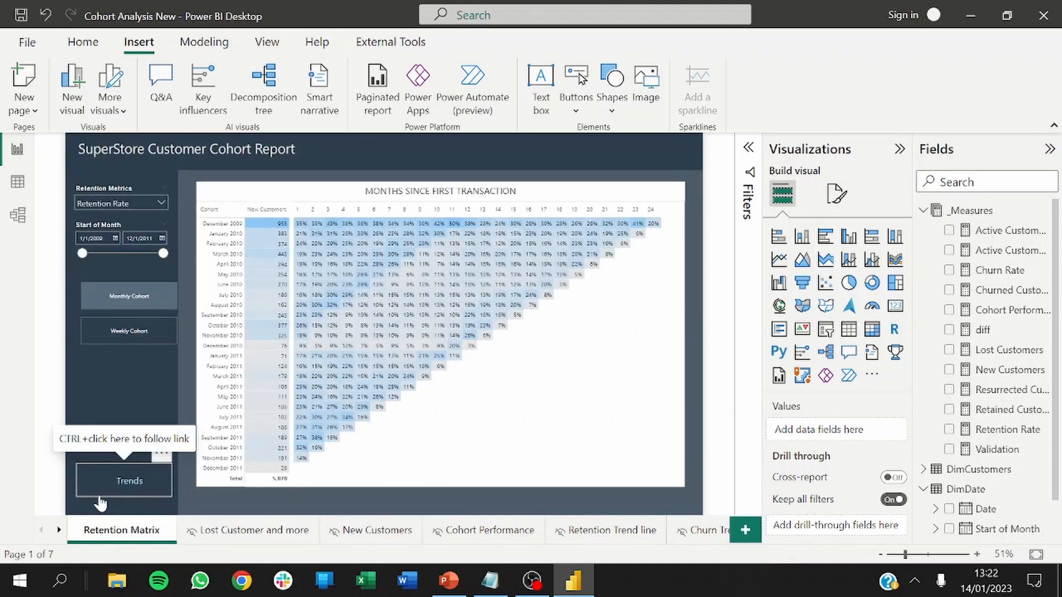
{"action": "left_click", "coordinate": [97, 496]}
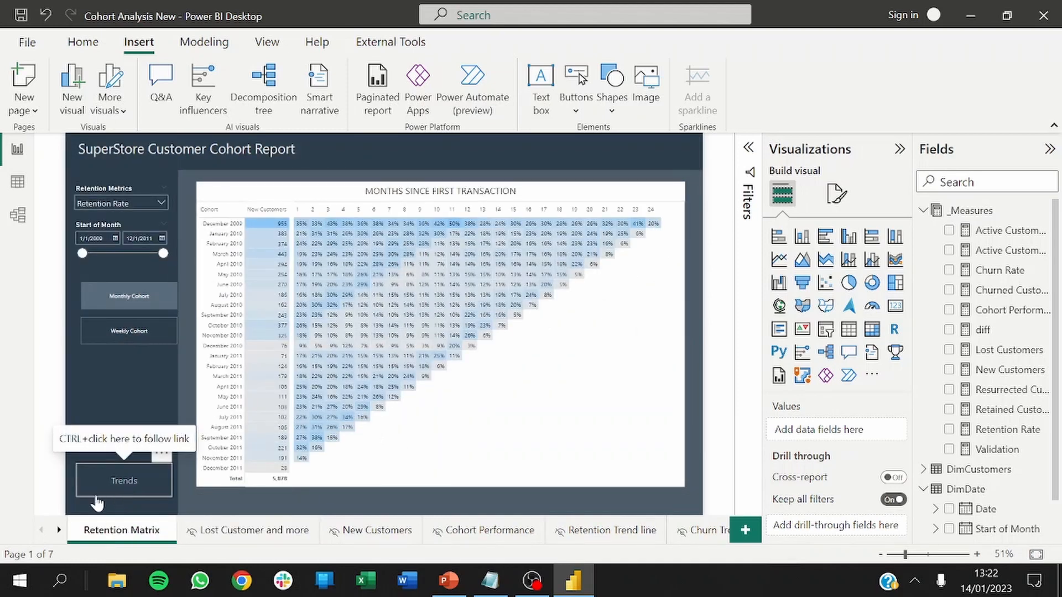
{"action": "left_click", "coordinate": [241, 532]}
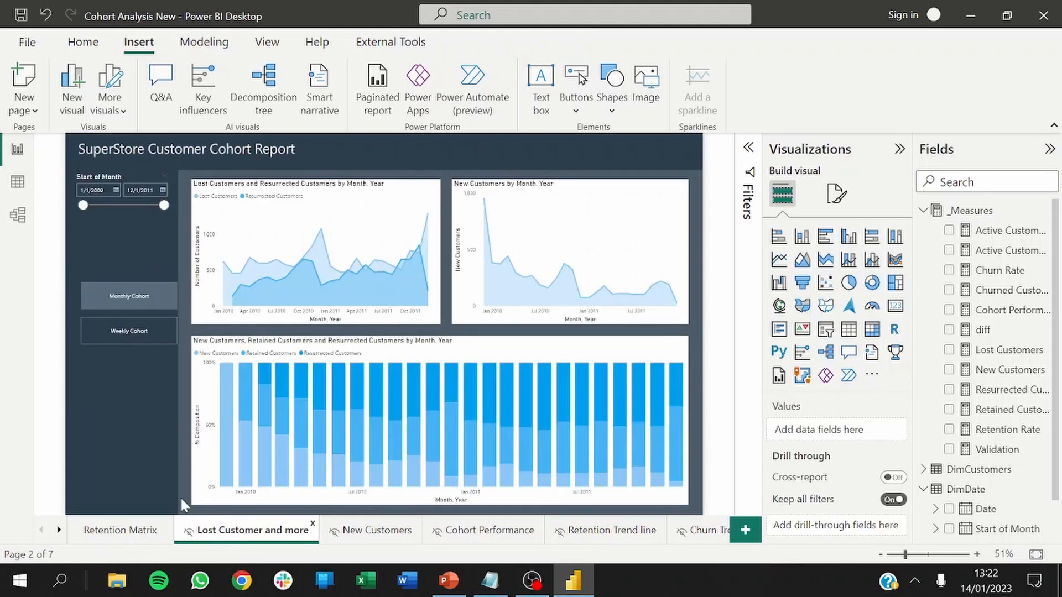
{"action": "key", "text": "ctrl+v"}
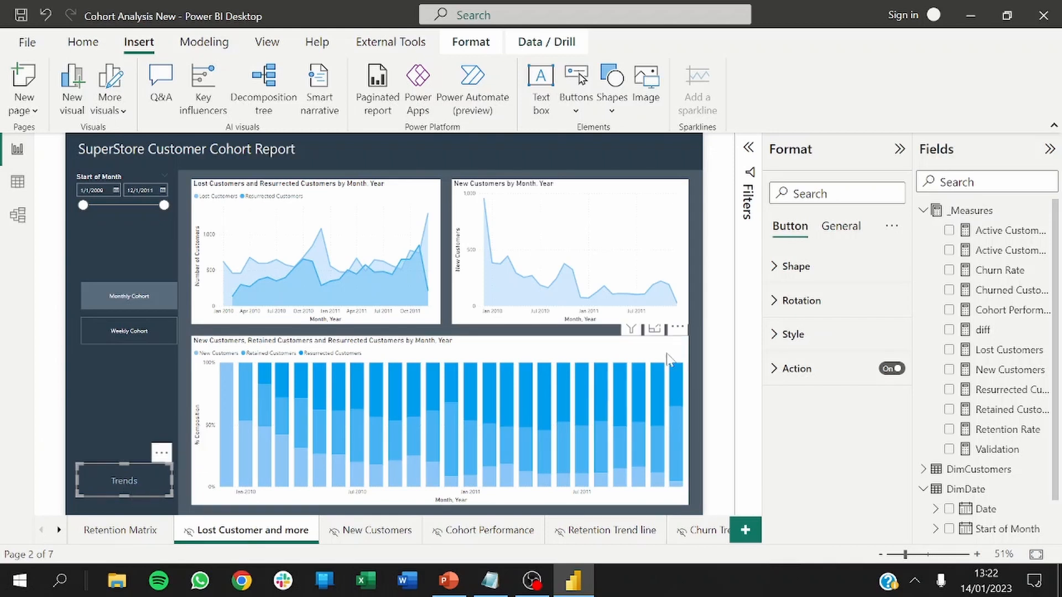
Set the copied button's action type to Back.
{"action": "left_click", "coordinate": [777, 369]}
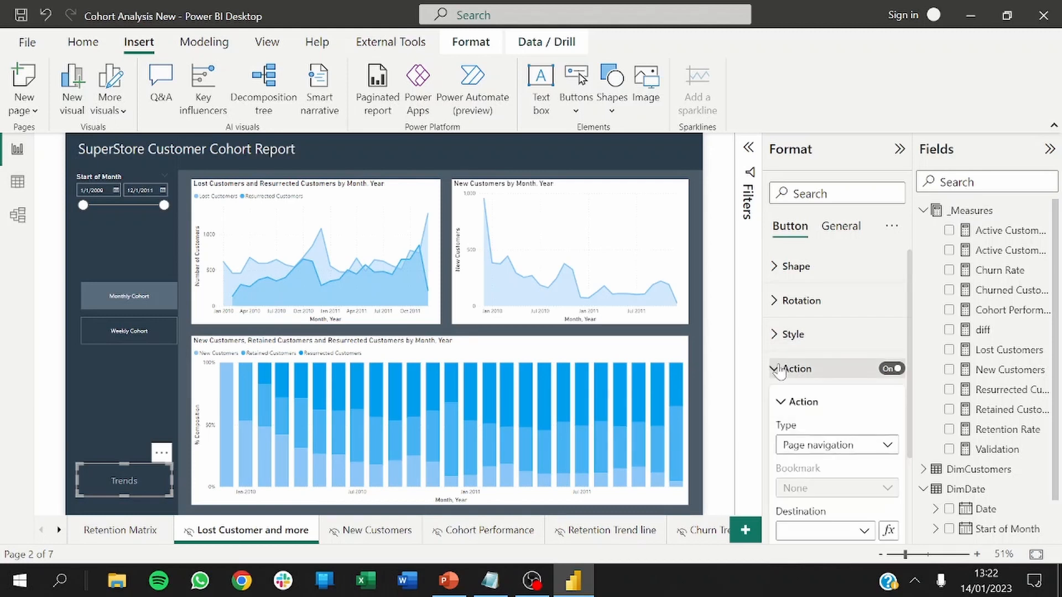
{"action": "left_click", "coordinate": [821, 446]}
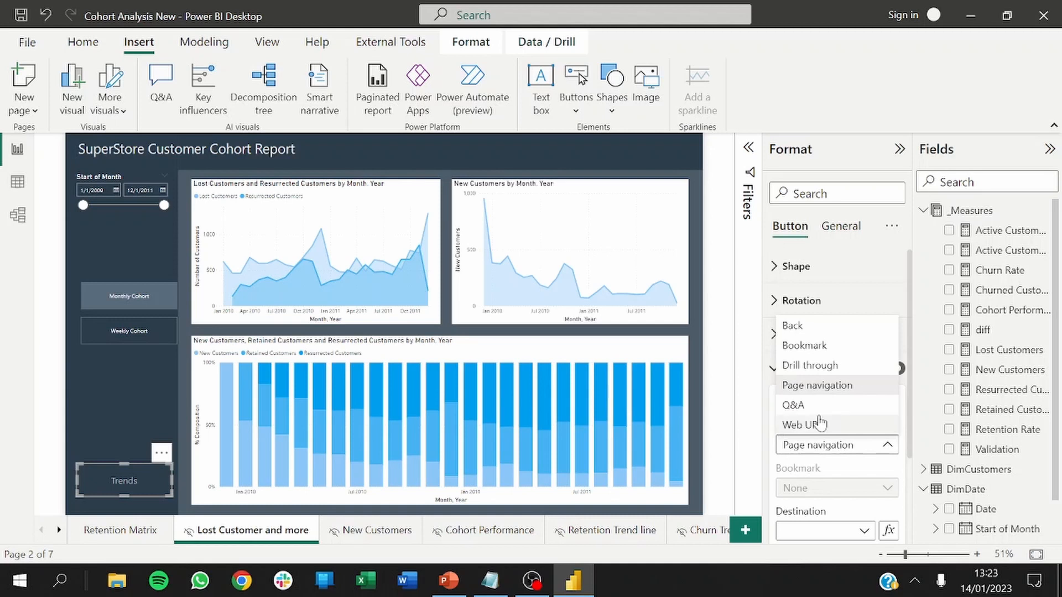
{"action": "left_click", "coordinate": [811, 329]}
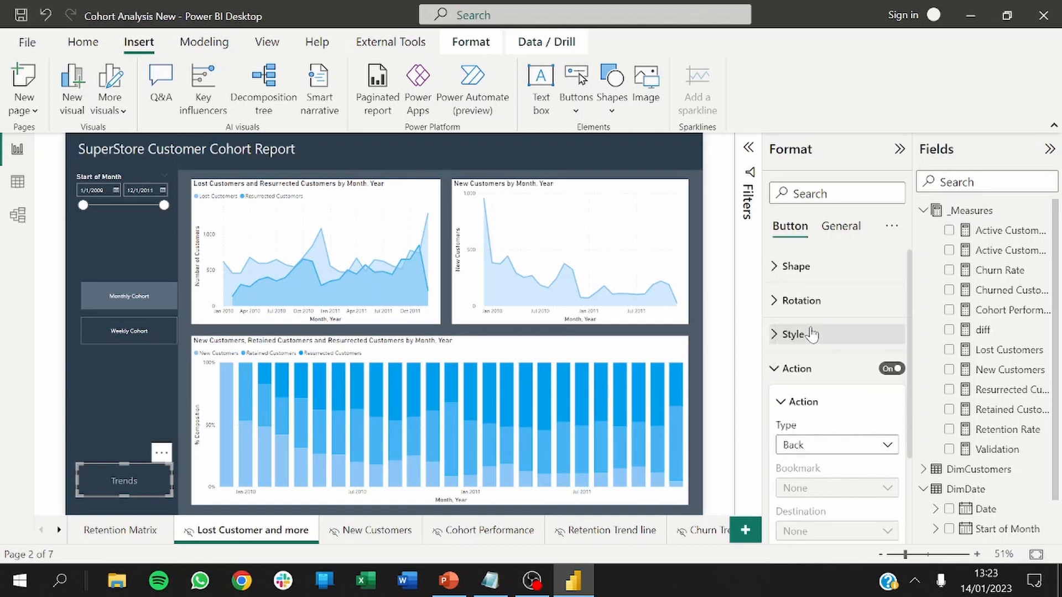
Set the copied button's on-hover text padding to 4 px on the left and 30 px on the right.
{"action": "left_click", "coordinate": [778, 335]}
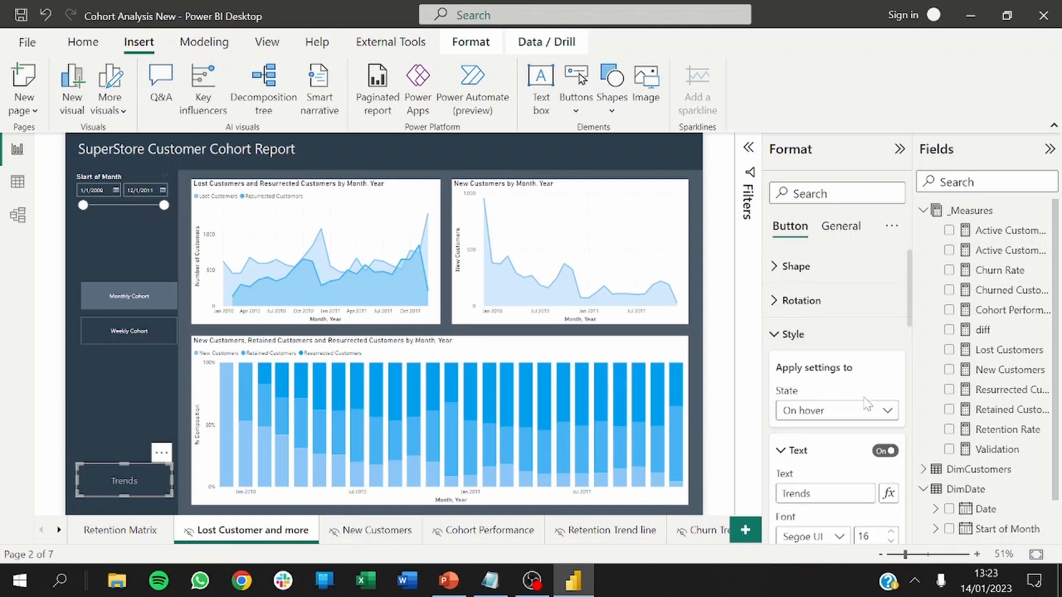
{"action": "left_click_drag", "start_coordinate": [912, 322], "coordinate": [911, 399]}
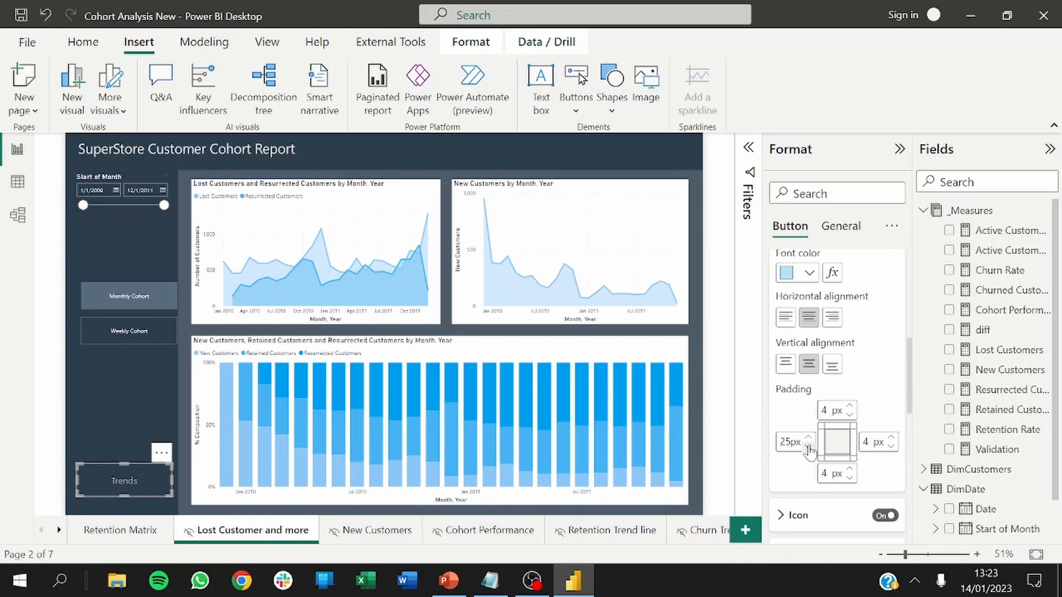
{"action": "left_click", "coordinate": [809, 449]}
{"action": "left_click", "coordinate": [808, 449]}
{"action": "left_click", "coordinate": [809, 449]}
{"action": "left_click", "coordinate": [808, 449]}
{"action": "left_click", "coordinate": [808, 449]}
{"action": "left_click", "coordinate": [809, 449]}
{"action": "left_click", "coordinate": [808, 449]}
{"action": "left_click", "coordinate": [808, 449]}
{"action": "left_click", "coordinate": [809, 449]}
{"action": "left_click", "coordinate": [808, 449]}
{"action": "left_click", "coordinate": [809, 449]}
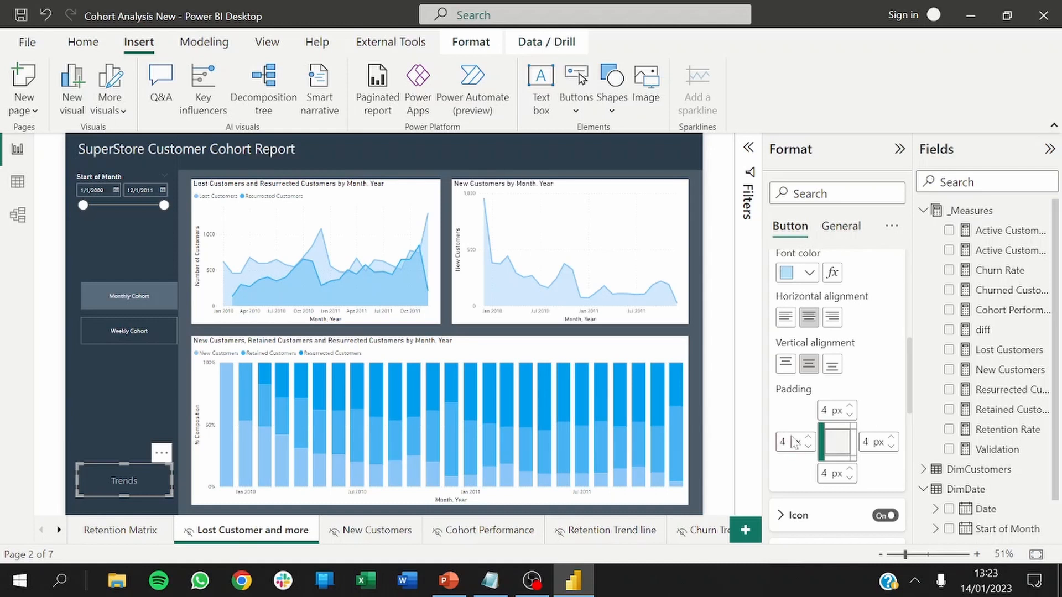
{"action": "left_click", "coordinate": [861, 442]}
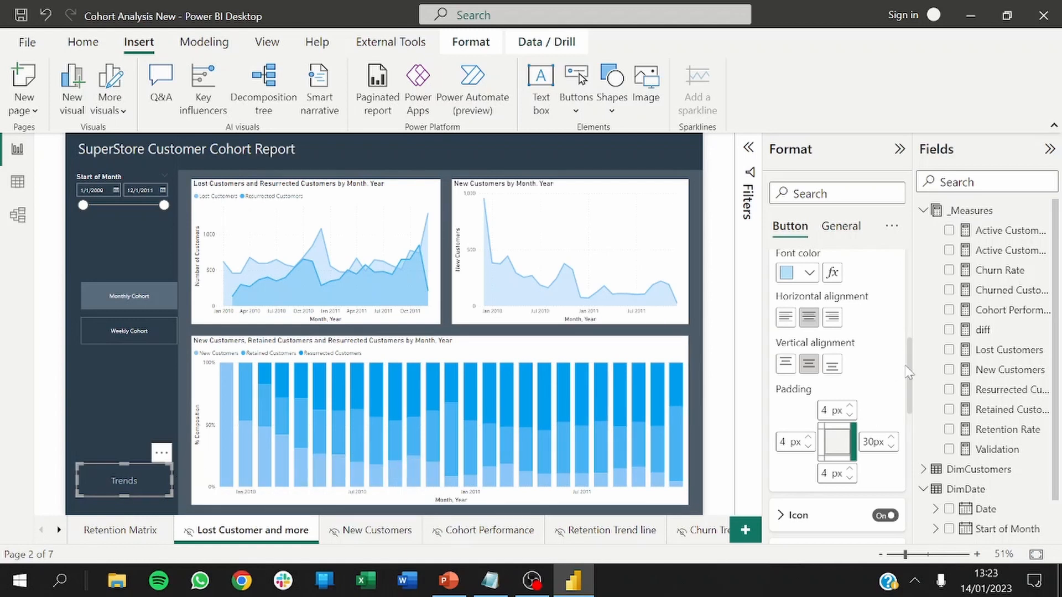
Change the copied button's default-state label to Back.
{"action": "left_click_drag", "start_coordinate": [907, 373], "coordinate": [904, 292]}
{"action": "left_click", "coordinate": [830, 370]}
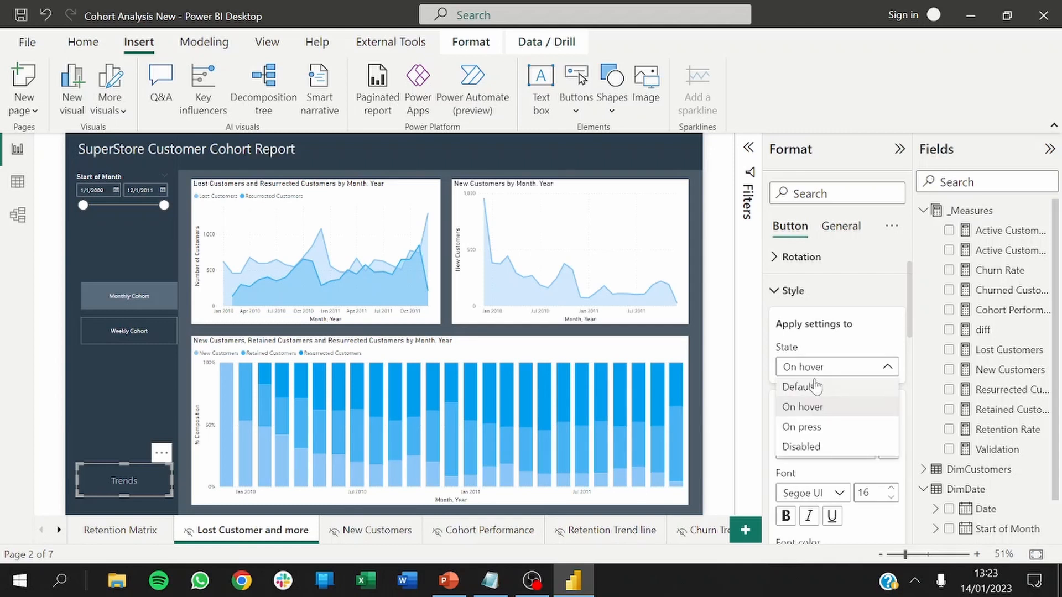
{"action": "left_click", "coordinate": [816, 387]}
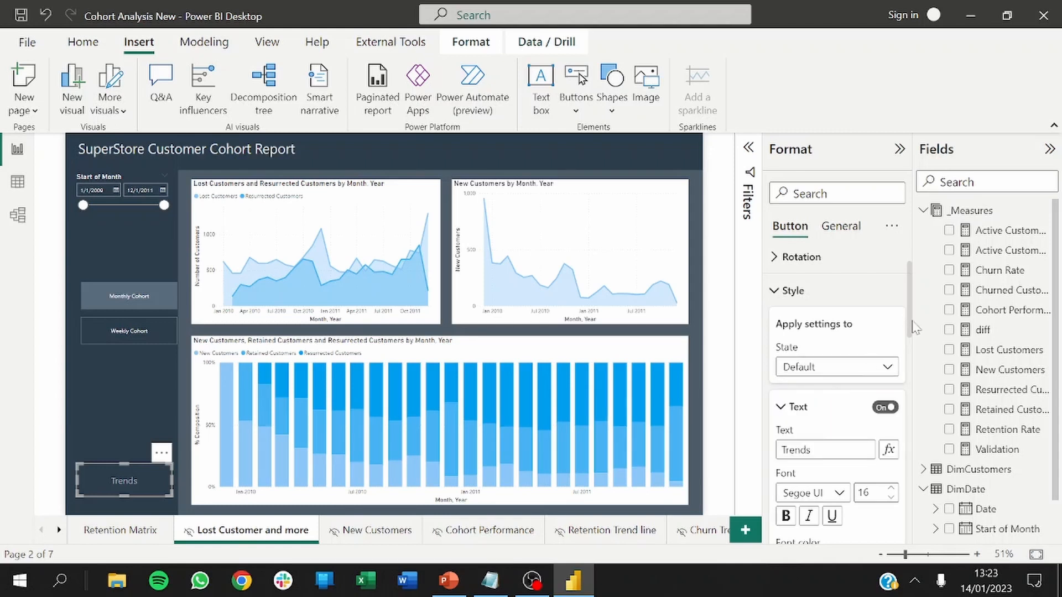
{"action": "scroll", "coordinate": [862, 332], "scroll_direction": "down", "scroll_amount": 3}
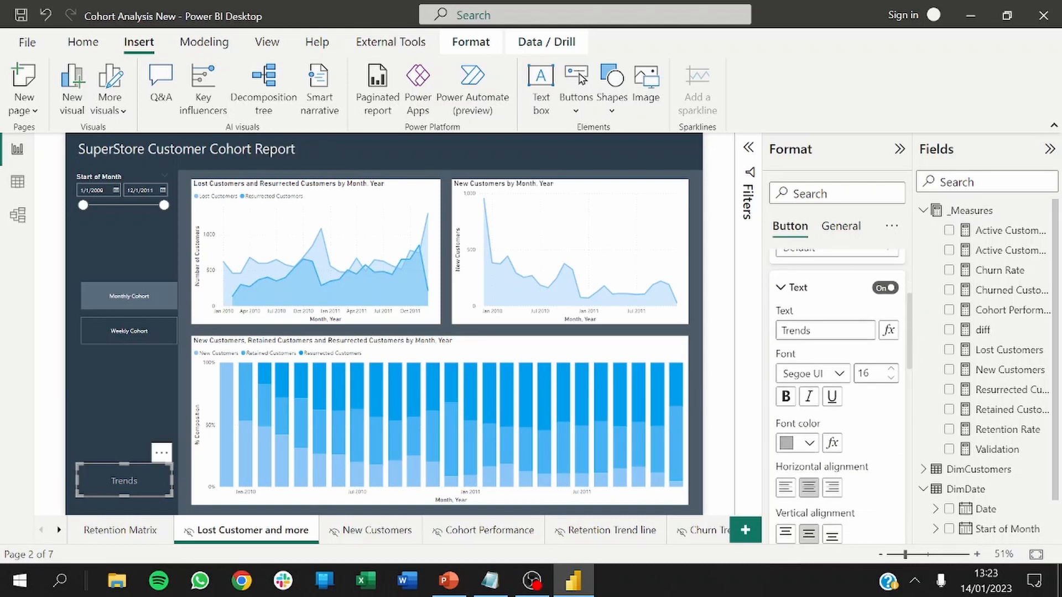
{"action": "left_click_drag", "start_coordinate": [810, 330], "coordinate": [762, 324]}
{"action": "type", "text": "Back"}
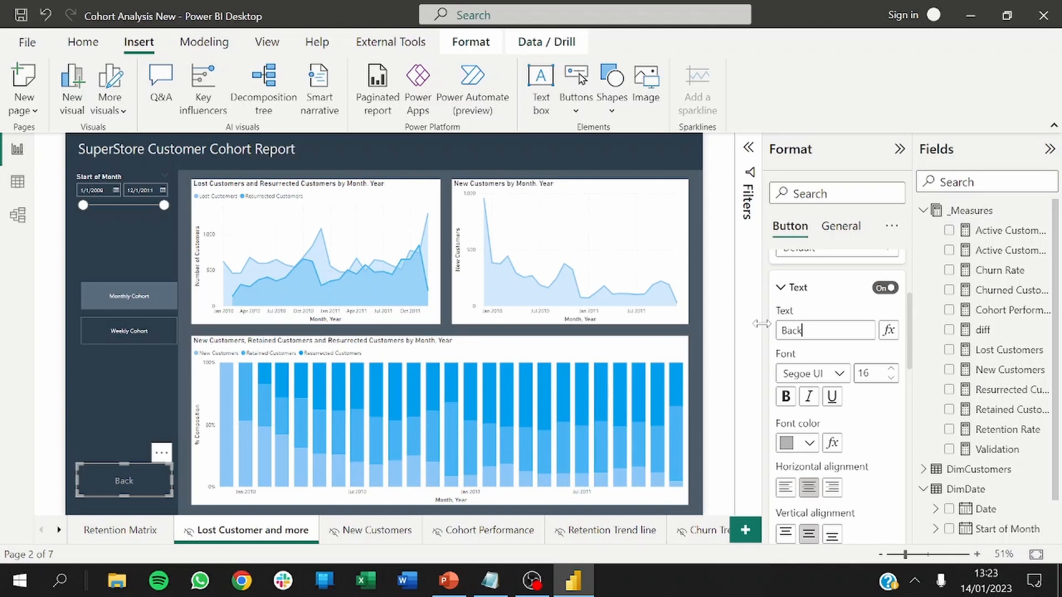
{"action": "left_click", "coordinate": [177, 462]}
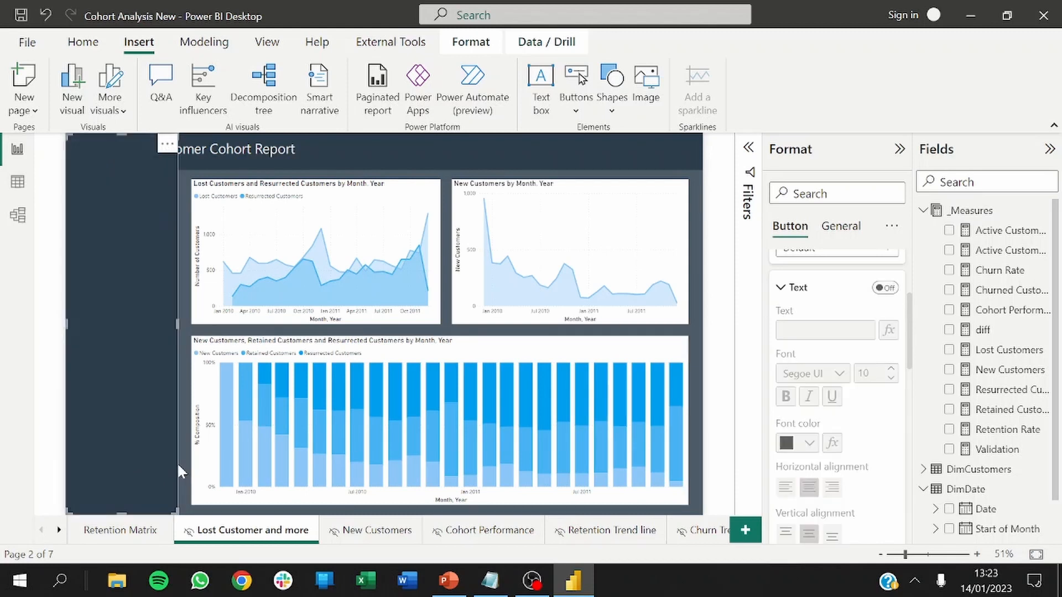
{"action": "left_click", "coordinate": [181, 470]}
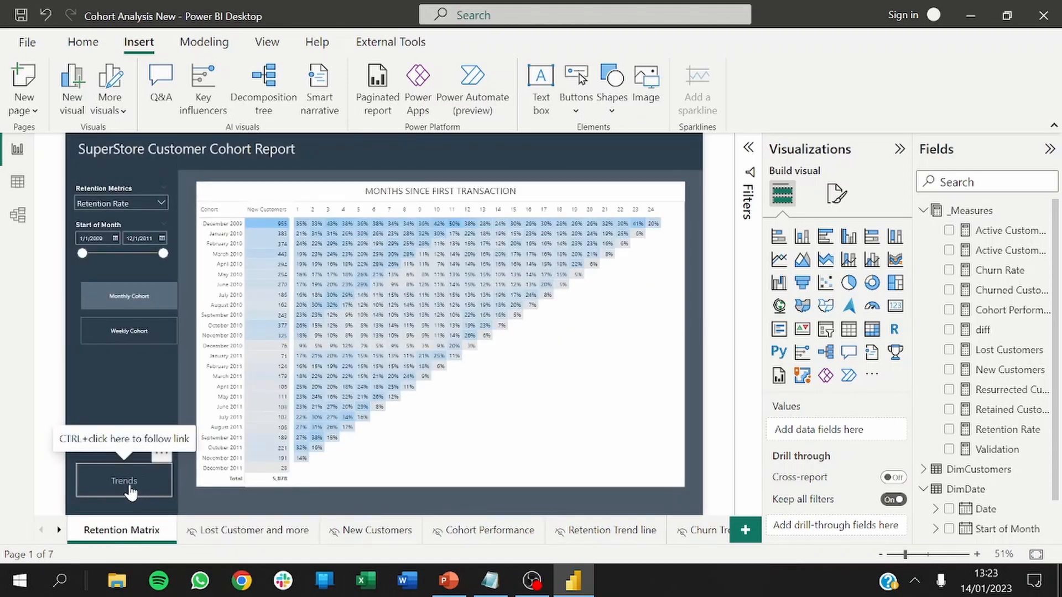
Follow the Trends button and move the Start of Month slicer slightly down on the Lost Customer and more page.
{"action": "left_click", "coordinate": [131, 492], "text": "ctrl"}
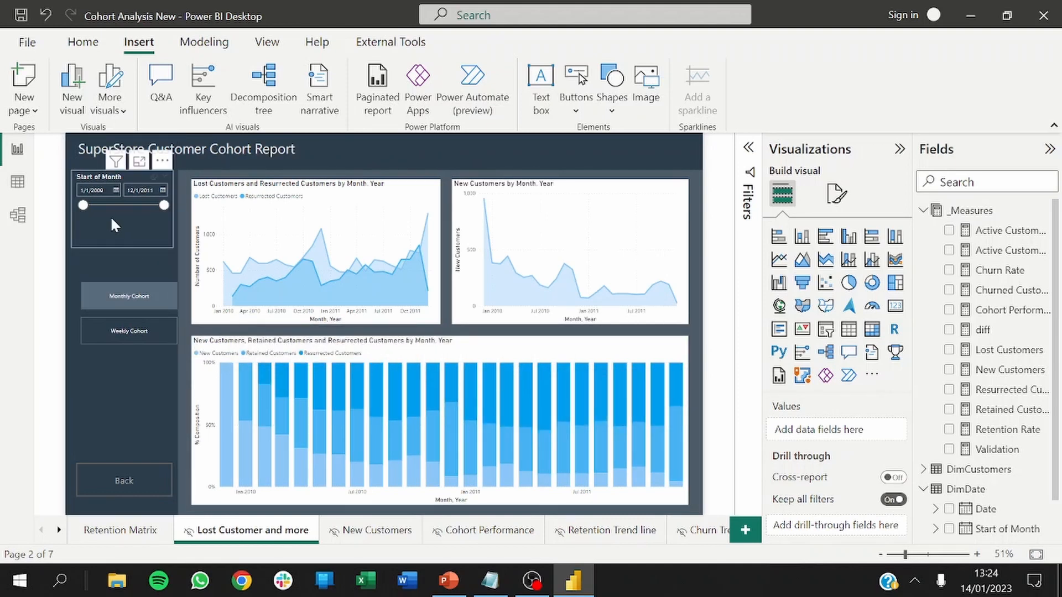
{"action": "mouse_move", "coordinate": [112, 218]}
{"action": "left_mouse_down"}
{"action": "mouse_move", "coordinate": [117, 266]}
{"action": "mouse_move", "coordinate": [113, 232]}
{"action": "left_mouse_up"}
{"action": "left_click", "coordinate": [183, 271]}
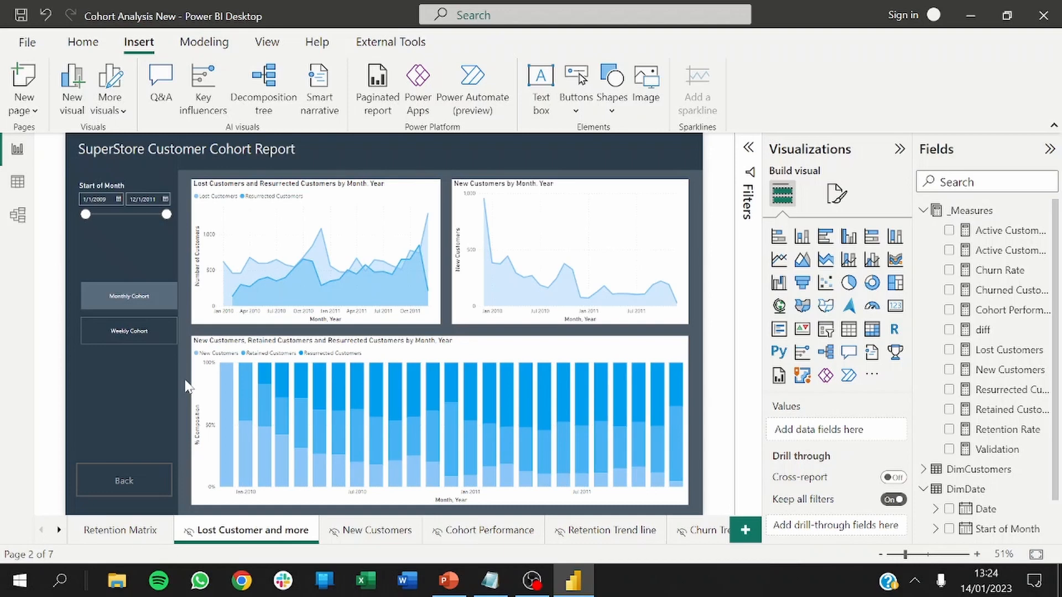
Go to the Retention Trend line page and move its Retention Rate line chart slightly up.
{"action": "left_click", "coordinate": [116, 531]}
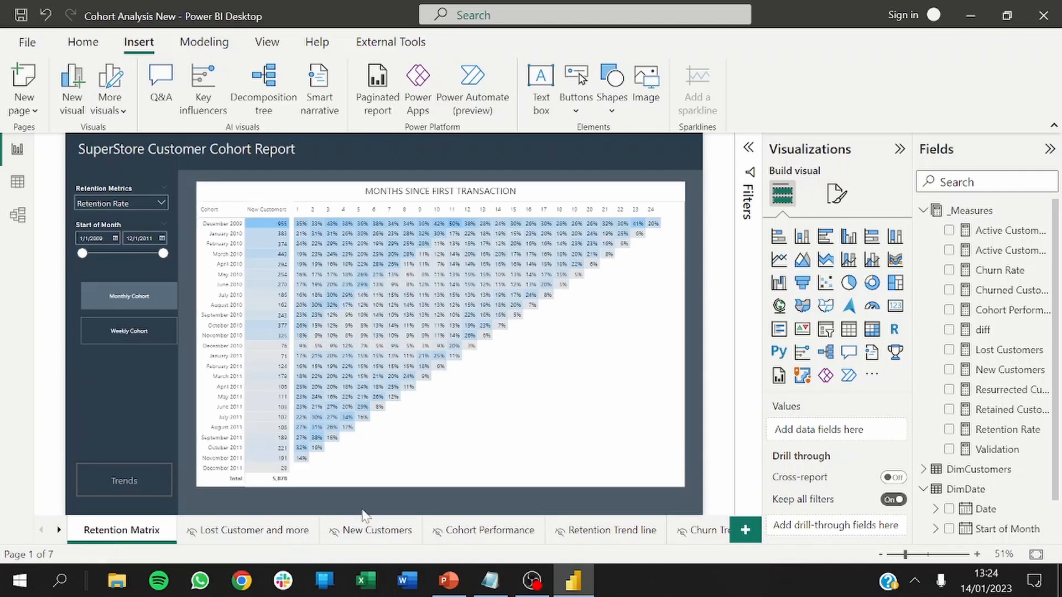
{"action": "left_click", "coordinate": [606, 534]}
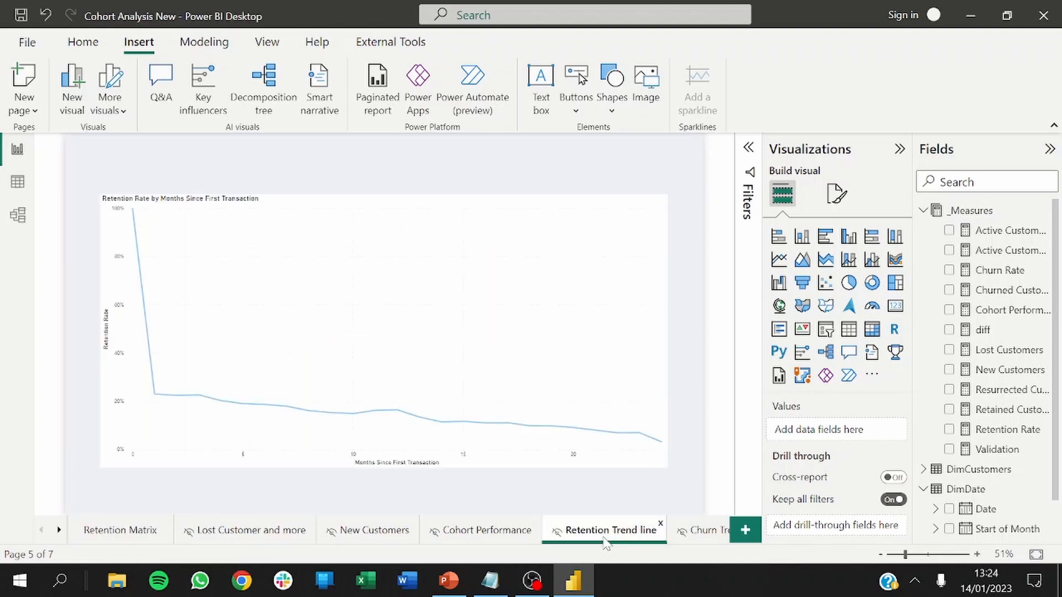
{"action": "left_click", "coordinate": [484, 470]}
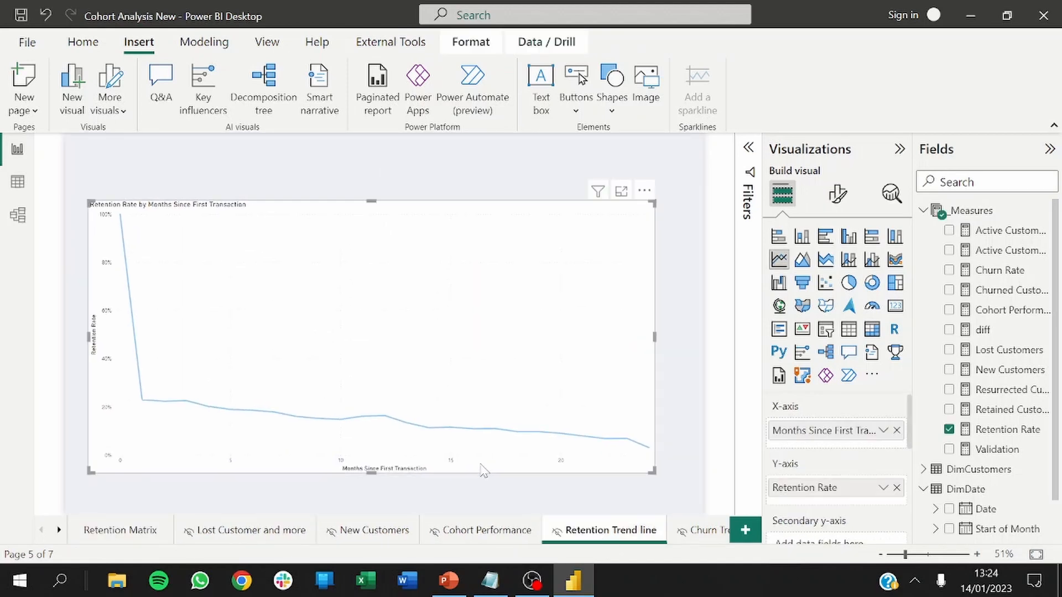
{"action": "mouse_move", "coordinate": [482, 469]}
{"action": "left_mouse_down"}
{"action": "mouse_move", "coordinate": [502, 461]}
{"action": "mouse_move", "coordinate": [495, 456]}
{"action": "left_mouse_up"}
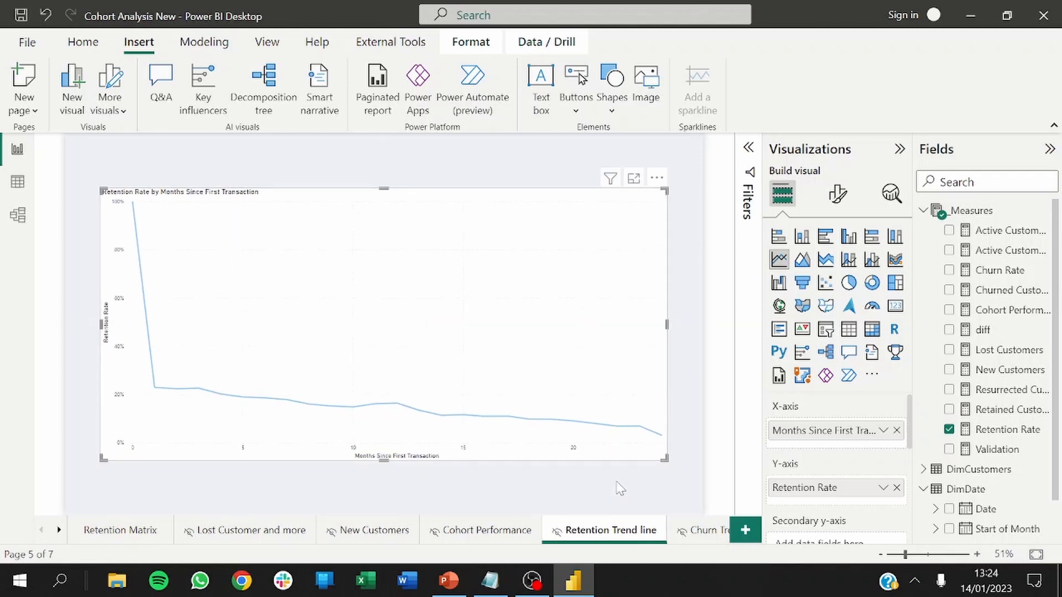
{"action": "left_click", "coordinate": [693, 342]}
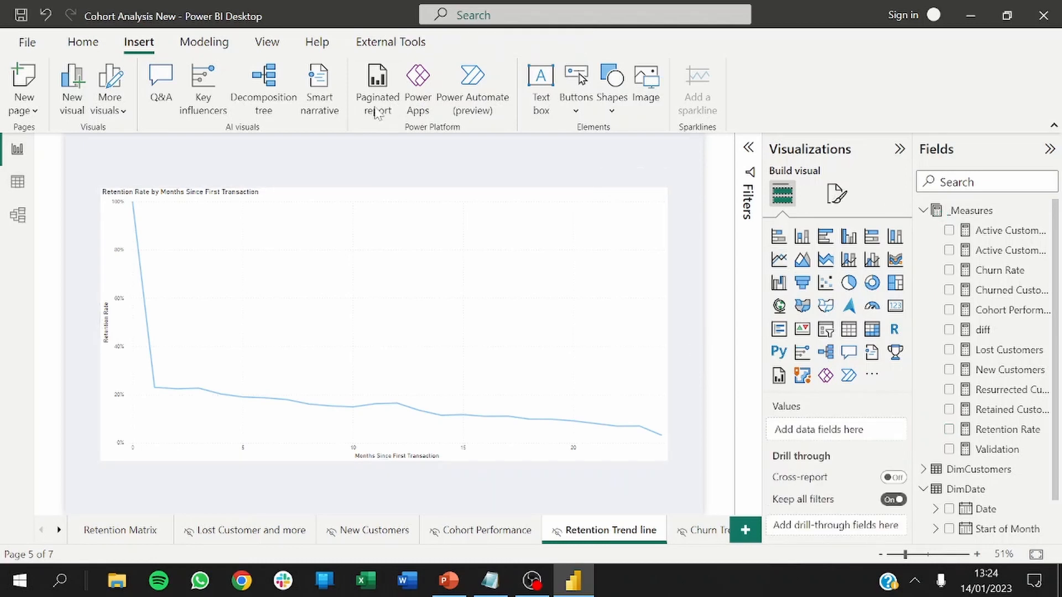
Start a new fields parameter and add the Churn Rate and Retention Rate measures to it.
{"action": "left_click", "coordinate": [204, 43]}
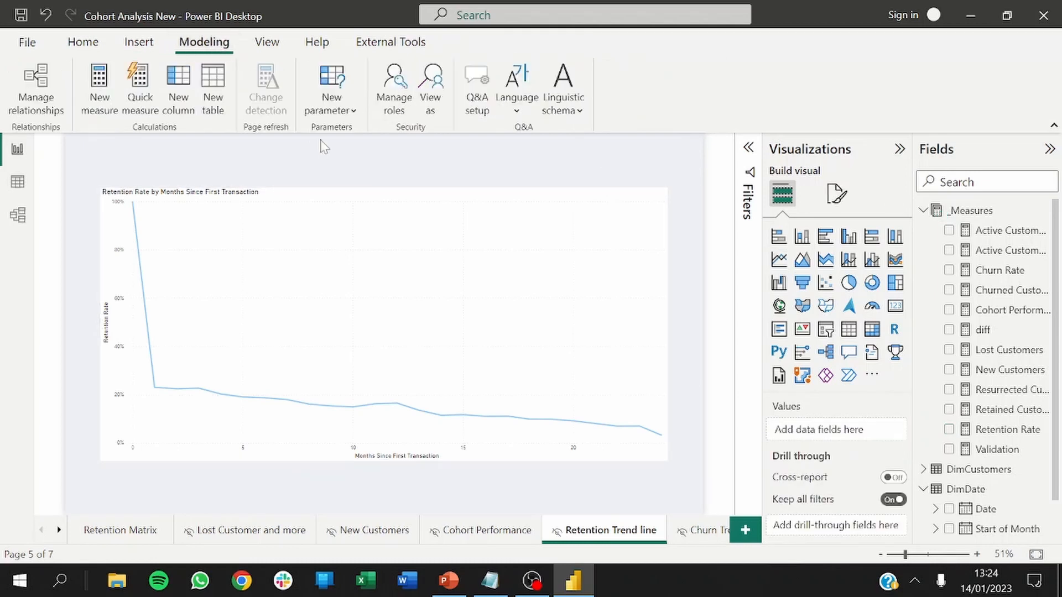
{"action": "left_click", "coordinate": [346, 113]}
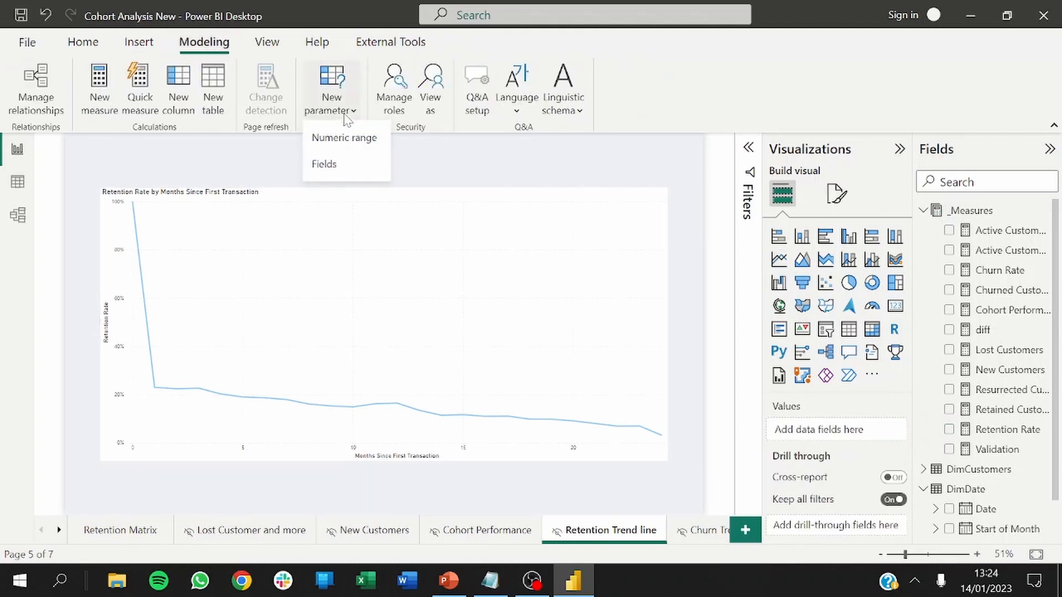
{"action": "left_click", "coordinate": [343, 165]}
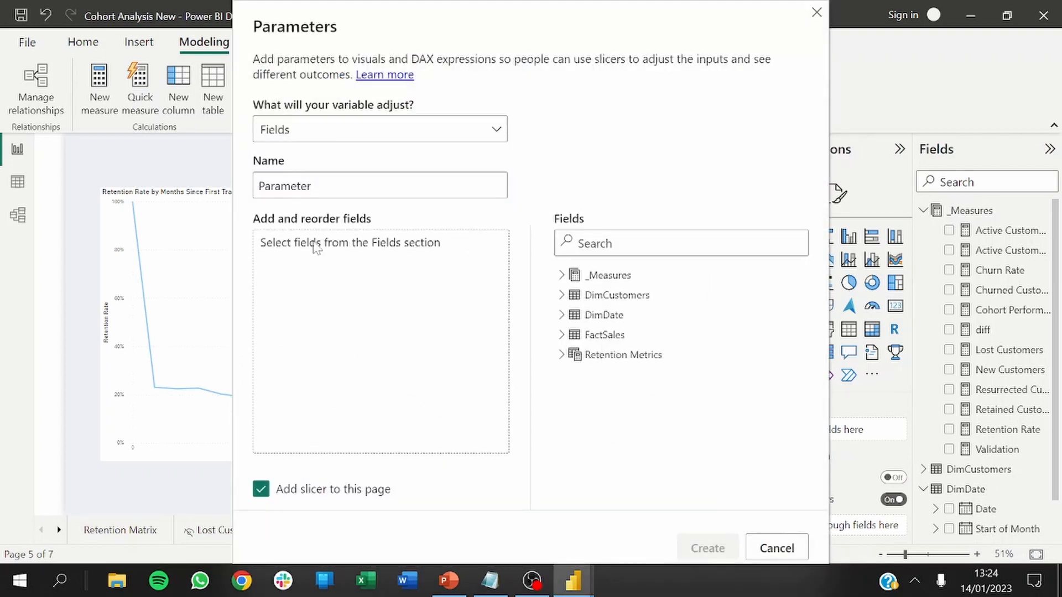
{"action": "left_click", "coordinate": [562, 275]}
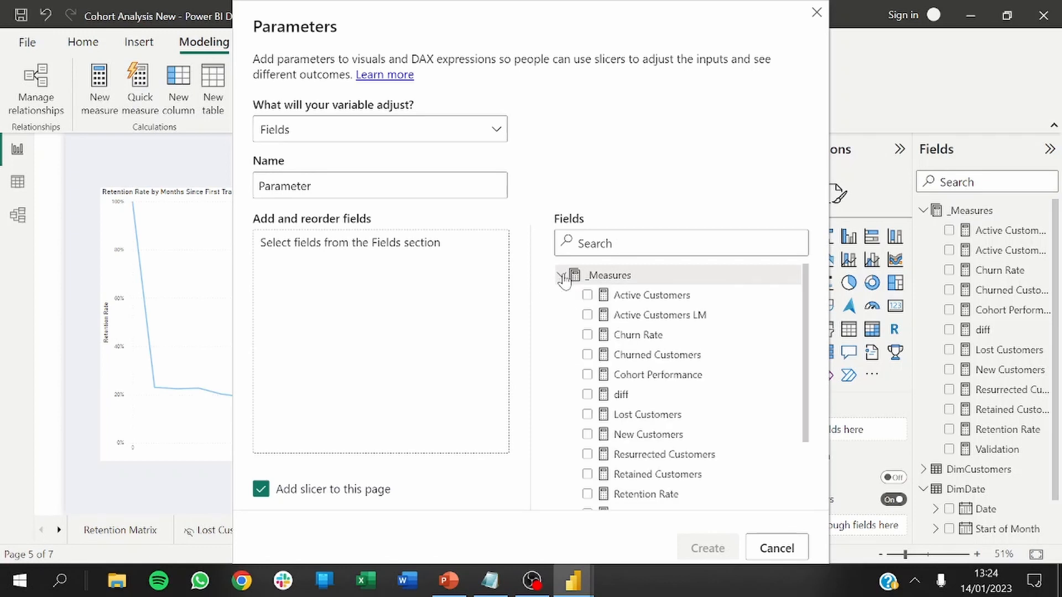
{"action": "left_click", "coordinate": [588, 335]}
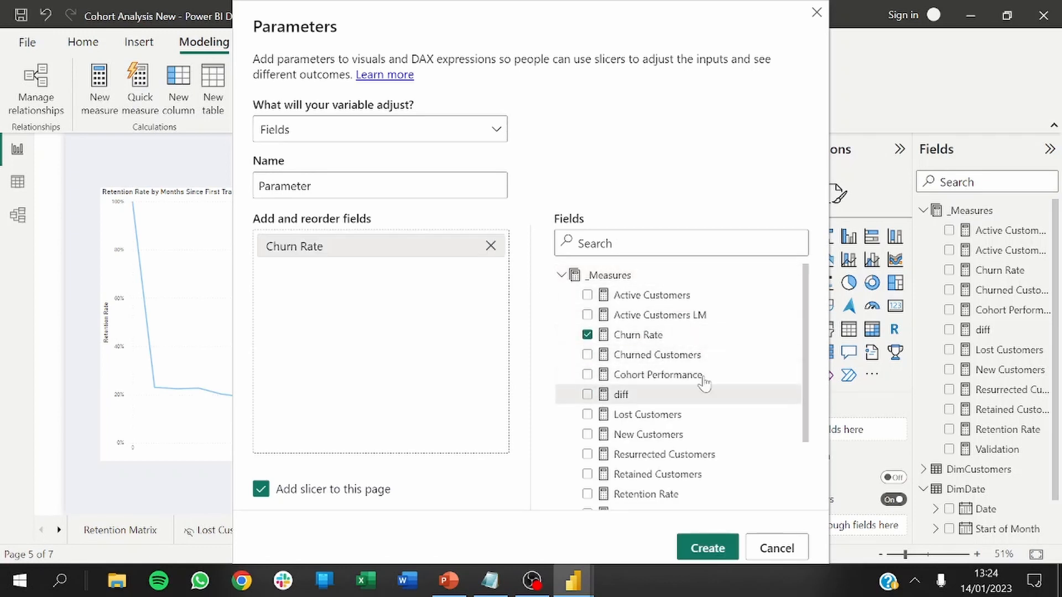
{"action": "left_click_drag", "start_coordinate": [806, 412], "coordinate": [808, 456]}
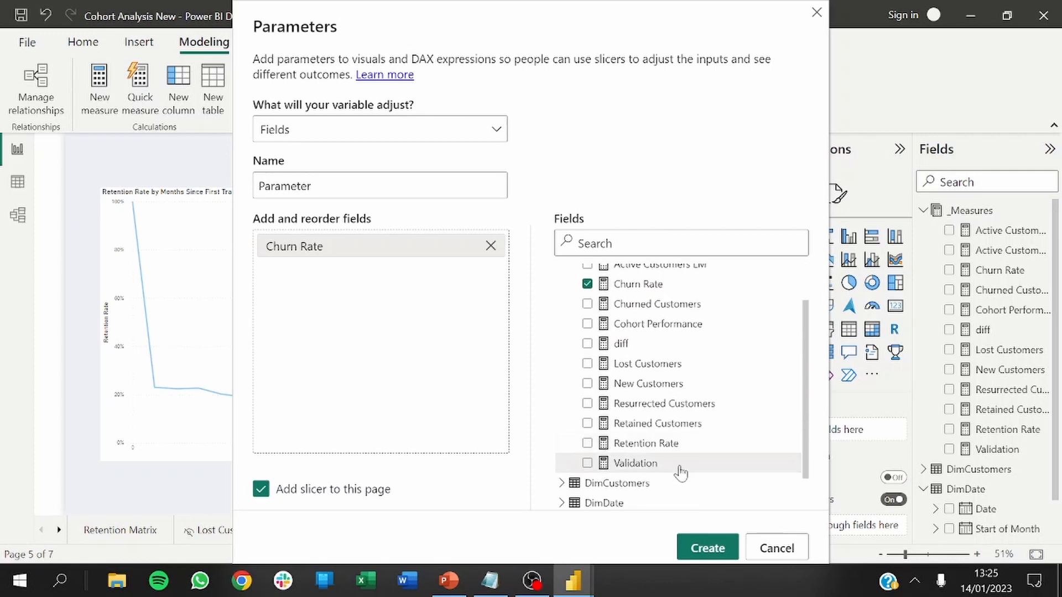
{"action": "left_click", "coordinate": [588, 444]}
Name the parameter Cohort Trends and create it with a slicer on this page.
{"action": "left_click_drag", "start_coordinate": [310, 186], "coordinate": [253, 187]}
{"action": "key", "text": "BackSpace"}
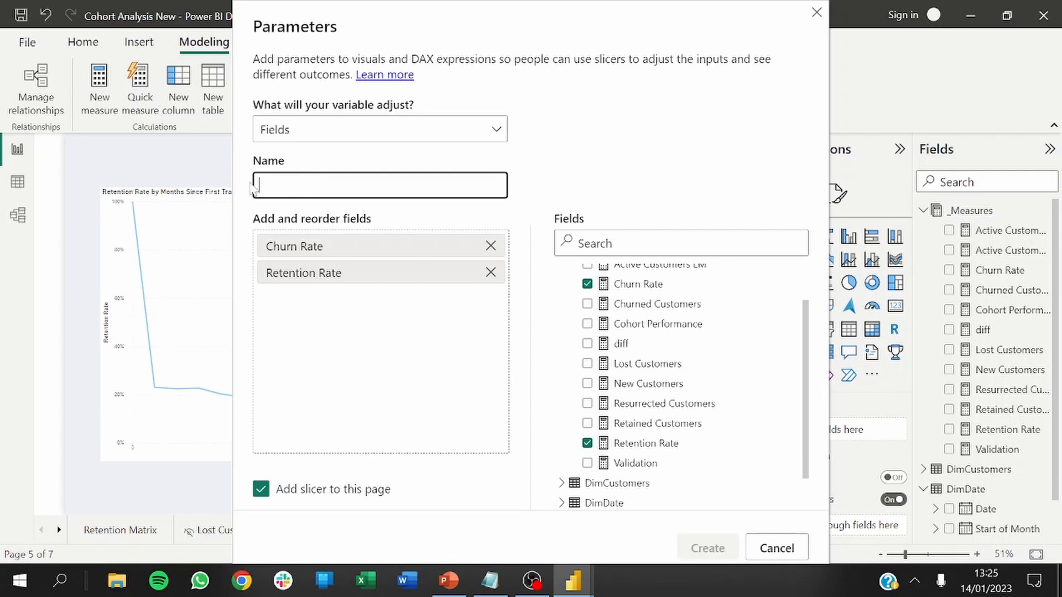
{"action": "type", "text": "Co"}
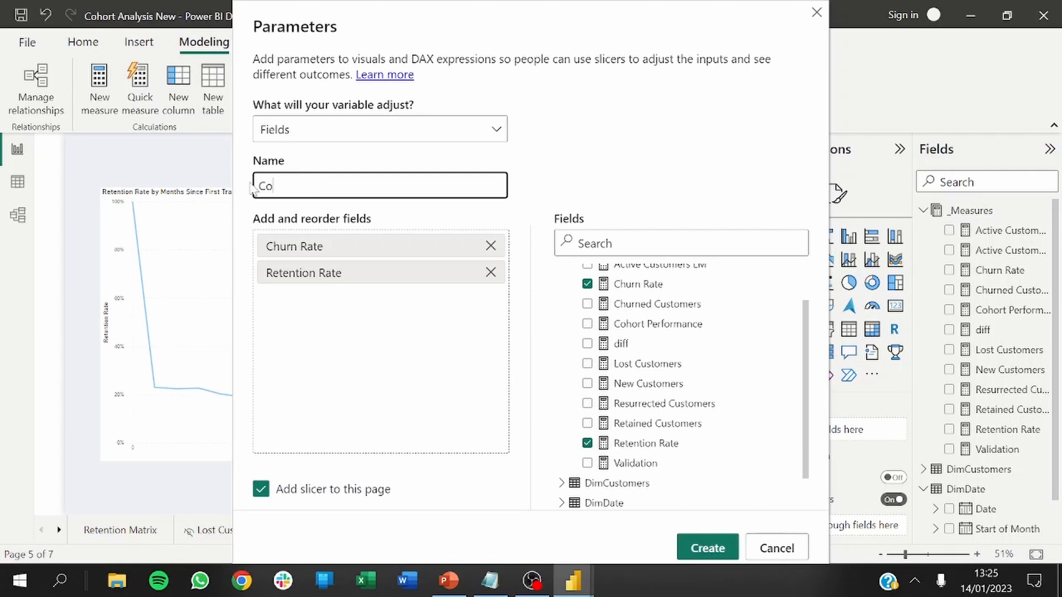
{"action": "type", "text": "hort Trends"}
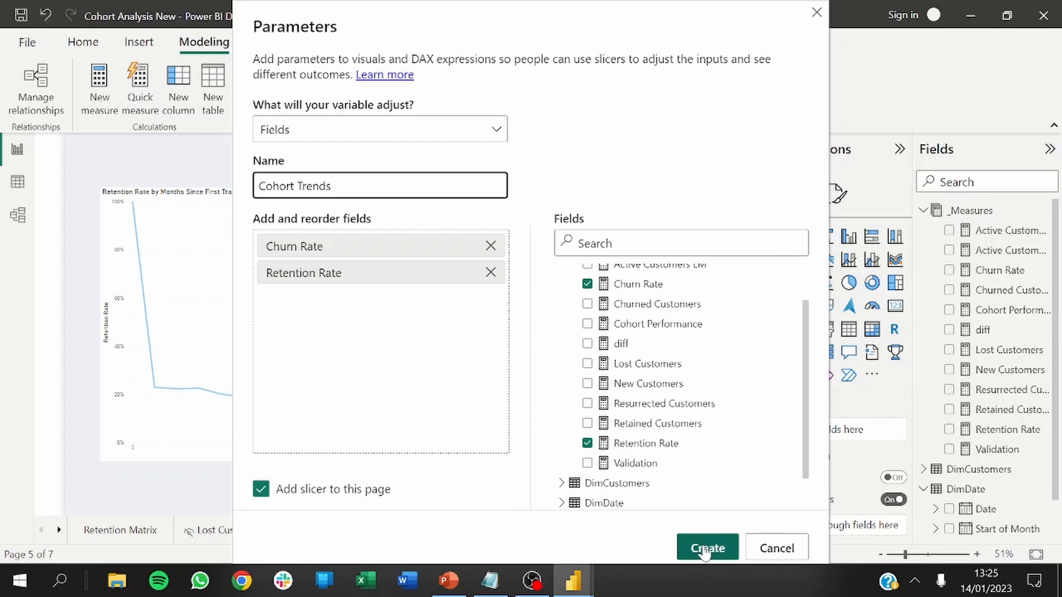
{"action": "left_click", "coordinate": [705, 549]}
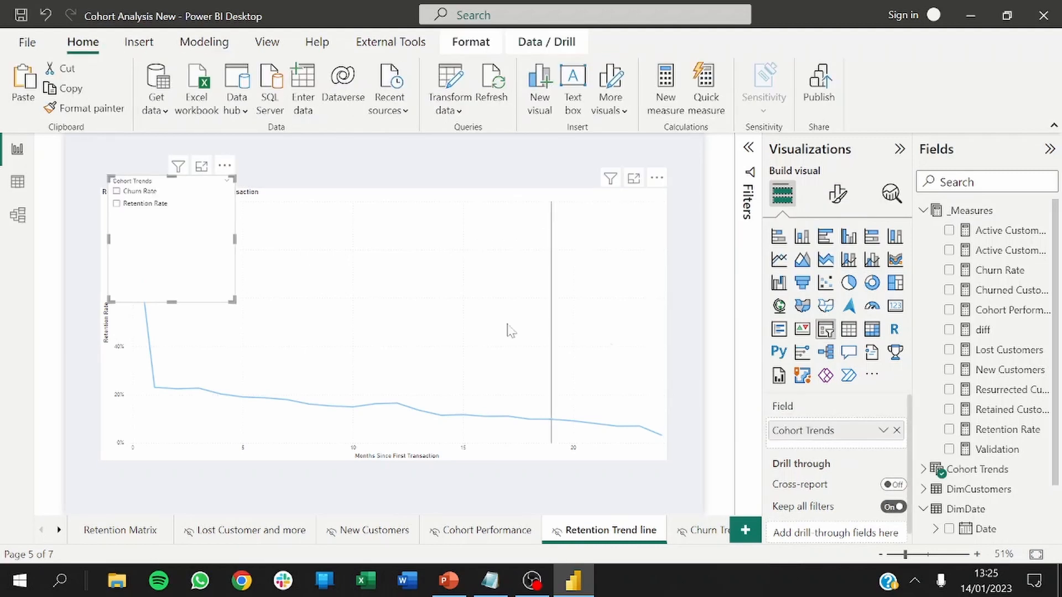
Move the Cohort Trends slicer to the page's left edge, and narrow and reposition the line chart beside it.
{"action": "left_click_drag", "start_coordinate": [208, 290], "coordinate": [155, 286]}
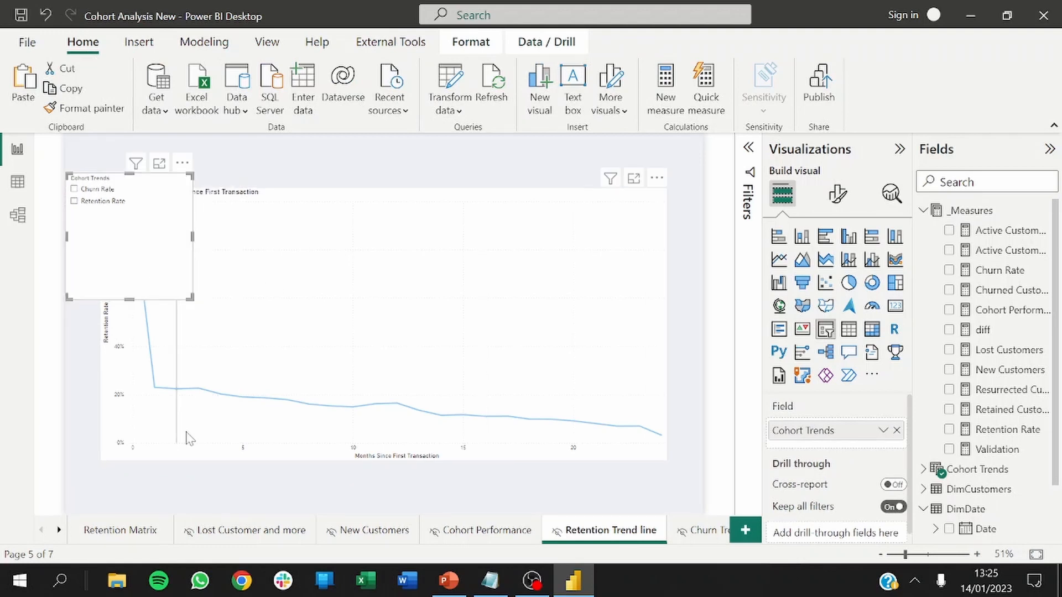
{"action": "left_click", "coordinate": [127, 381]}
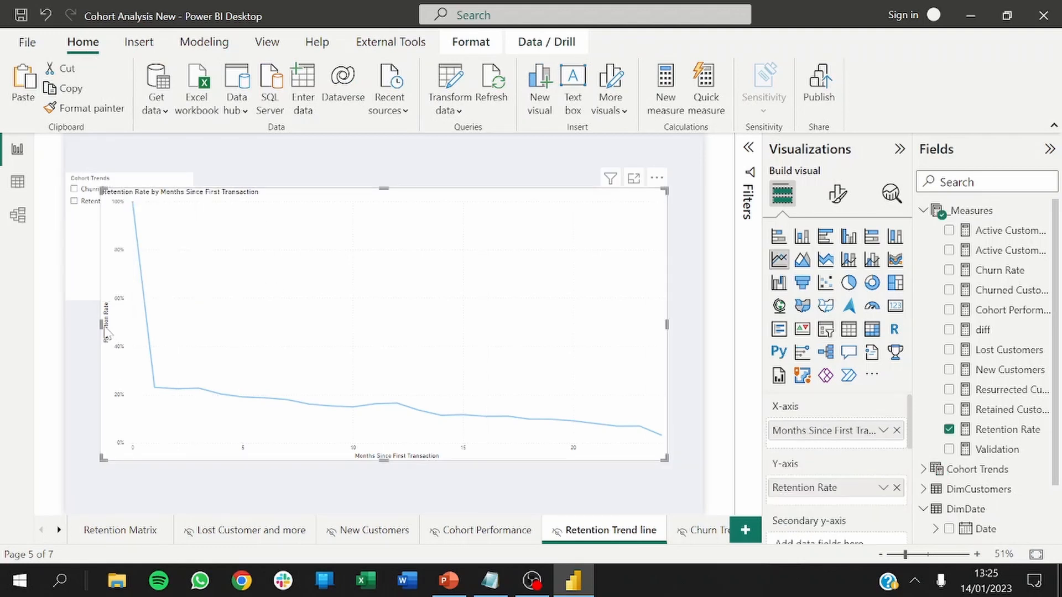
{"action": "left_click_drag", "start_coordinate": [102, 323], "coordinate": [238, 354]}
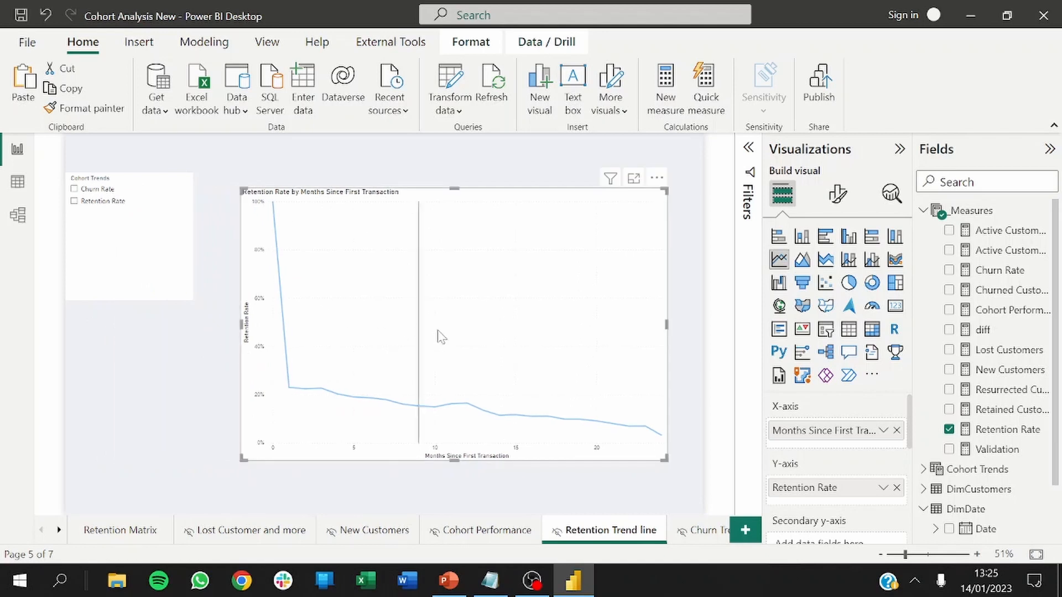
{"action": "mouse_move", "coordinate": [436, 334]}
{"action": "left_mouse_down"}
{"action": "mouse_move", "coordinate": [439, 304]}
{"action": "mouse_move", "coordinate": [439, 326]}
{"action": "left_mouse_up"}
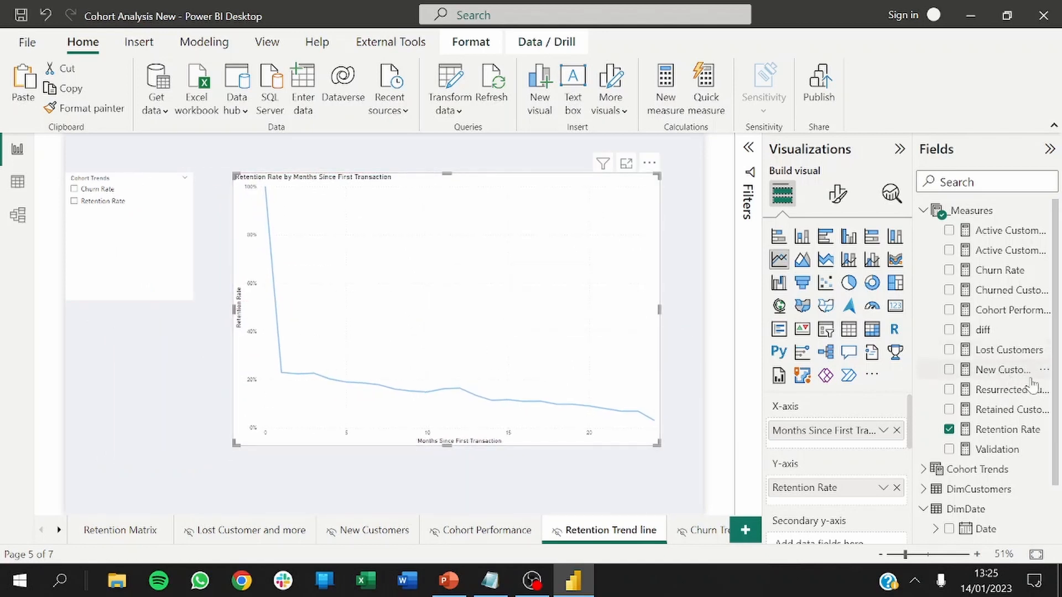
Replace Retention Rate with the Cohort Trends parameter on the line chart's Y-axis.
{"action": "scroll", "coordinate": [1055, 373], "scroll_direction": "down", "scroll_amount": 2}
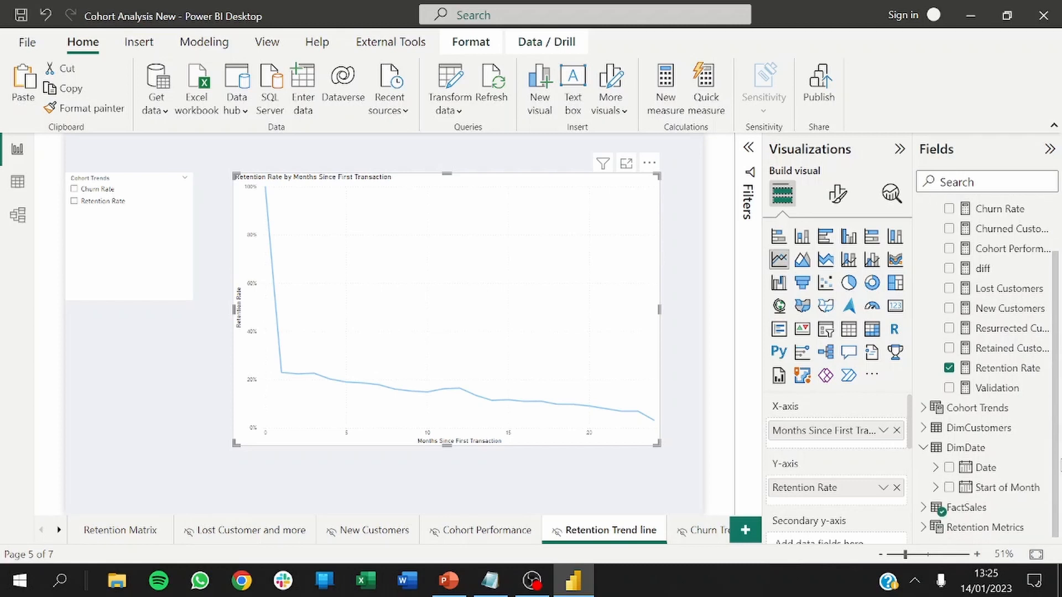
{"action": "left_click", "coordinate": [949, 368]}
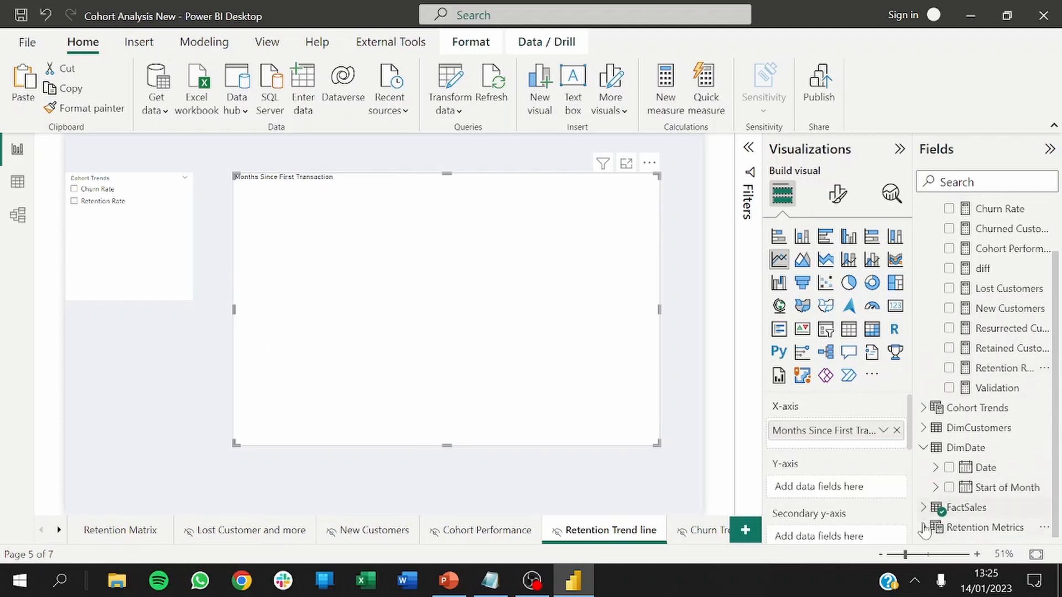
{"action": "left_click", "coordinate": [923, 408]}
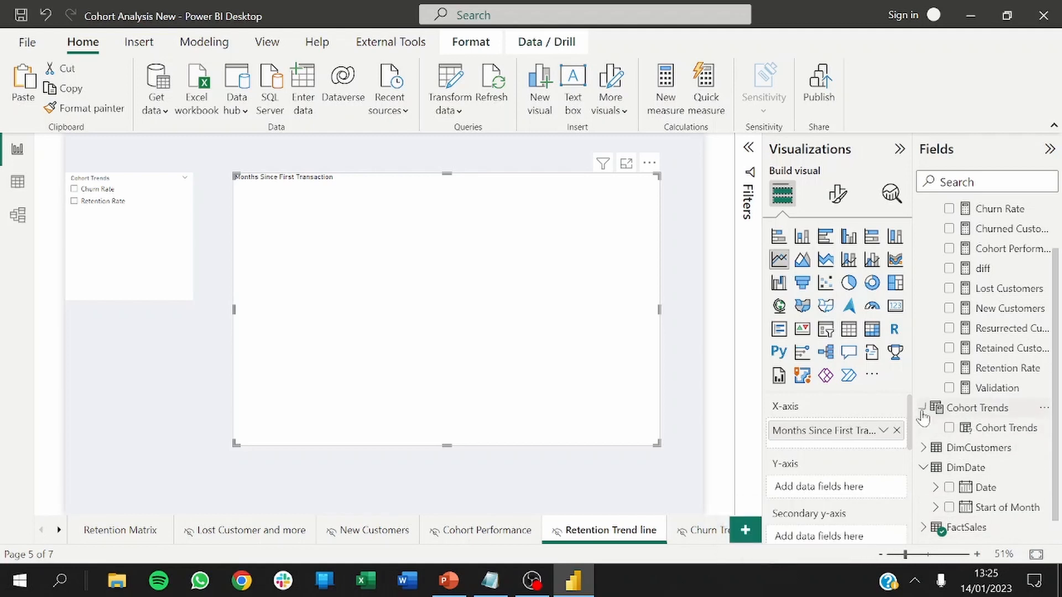
{"action": "left_click", "coordinate": [949, 429]}
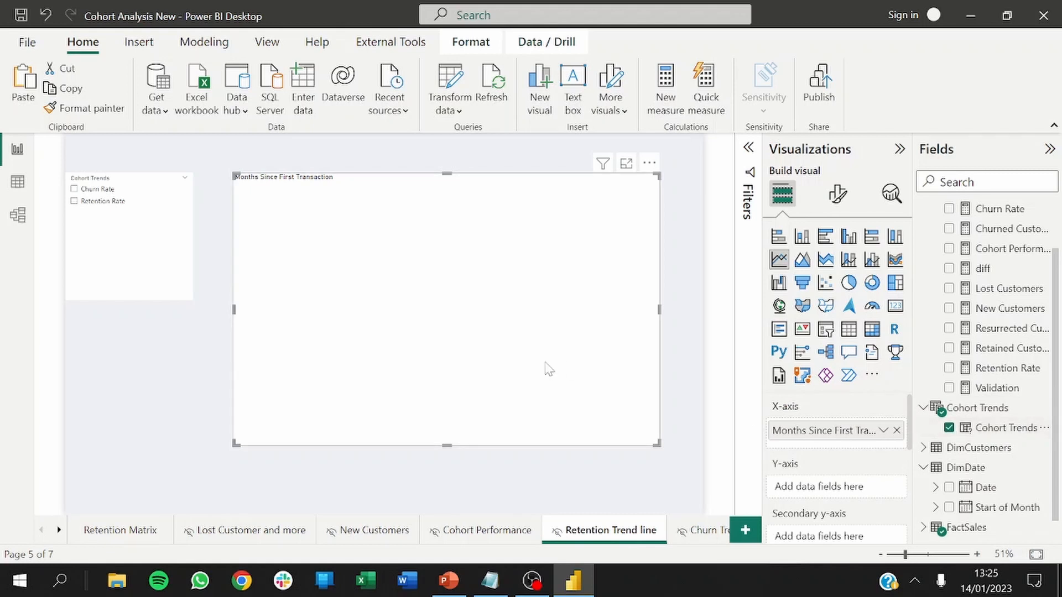
{"action": "scroll", "coordinate": [774, 470], "scroll_direction": "down", "scroll_amount": 3}
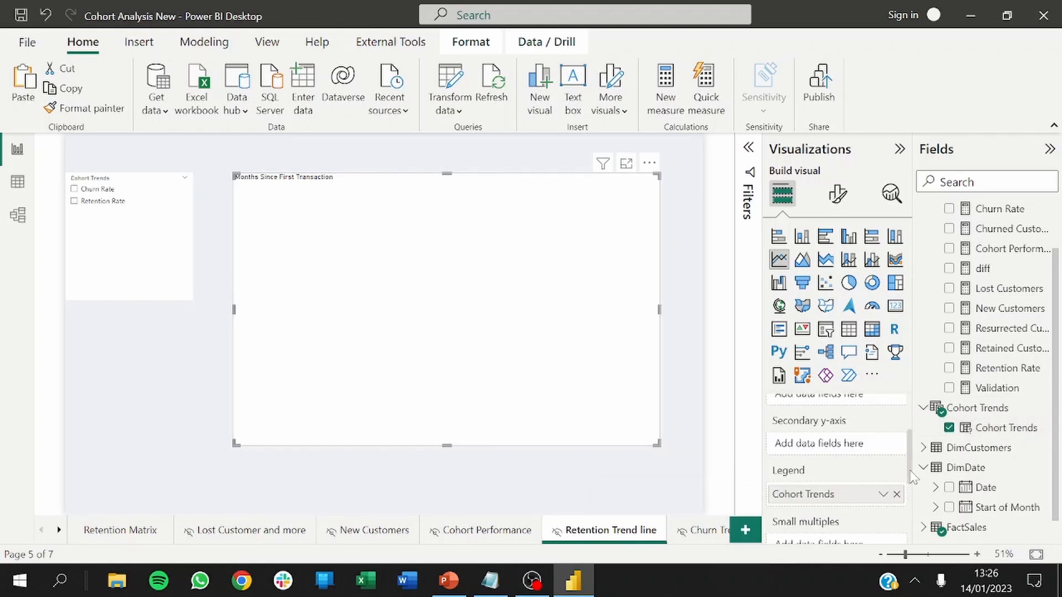
{"action": "left_click_drag", "start_coordinate": [909, 471], "coordinate": [910, 460]}
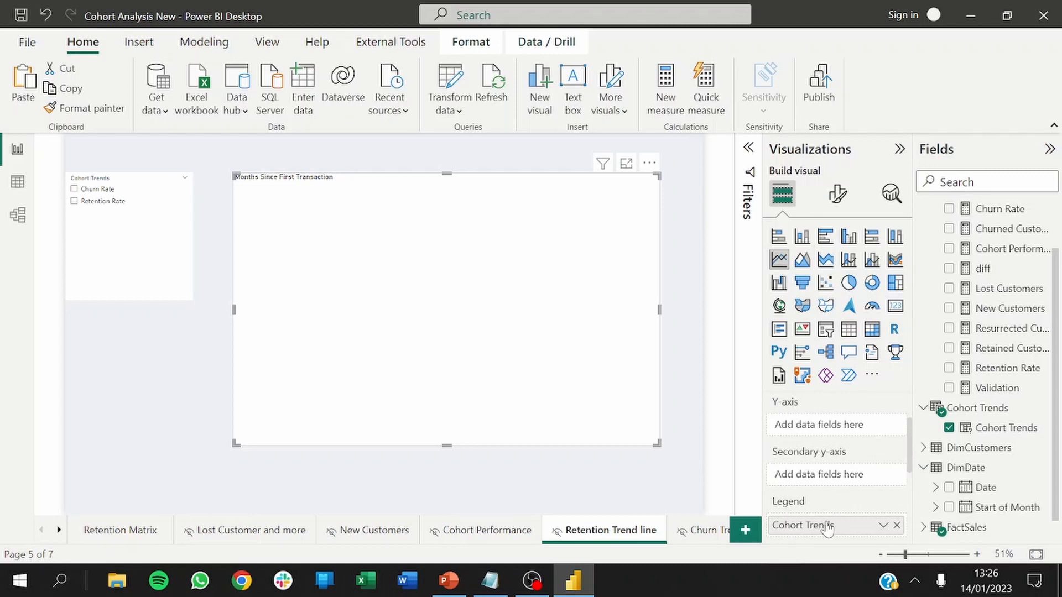
{"action": "left_click_drag", "start_coordinate": [828, 528], "coordinate": [828, 433]}
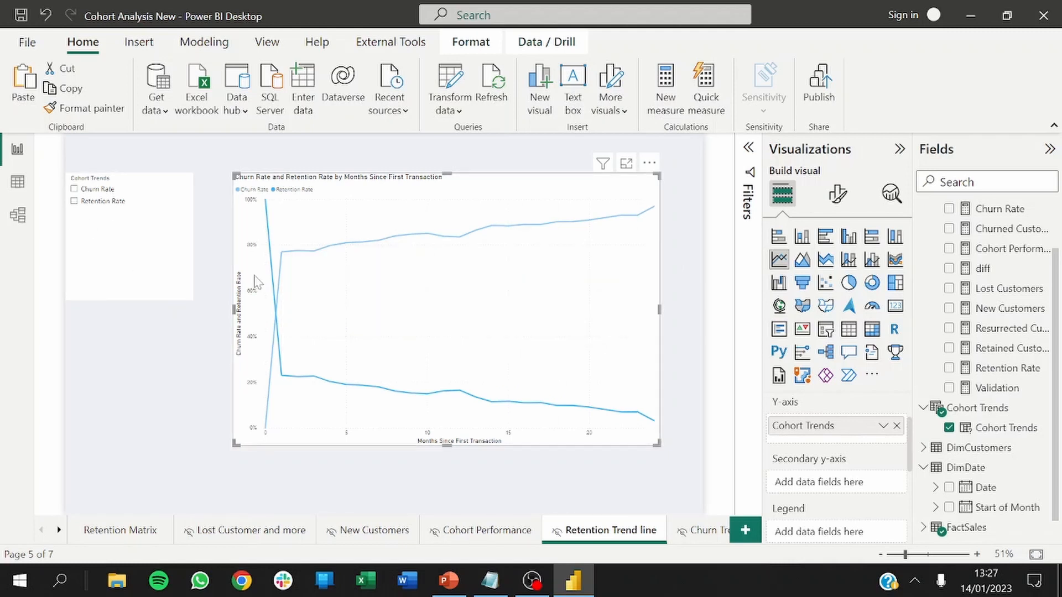
Turn on single select for the Cohort Trends slicer and change its style to Dropdown.
{"action": "left_click", "coordinate": [135, 281]}
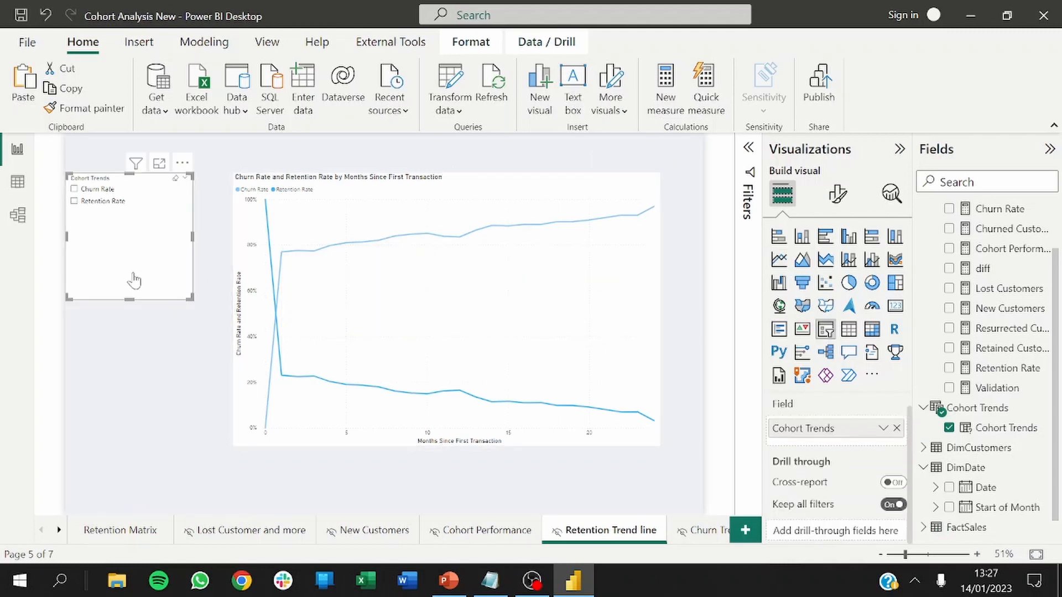
{"action": "left_click", "coordinate": [837, 194]}
{"action": "left_click", "coordinate": [822, 309]}
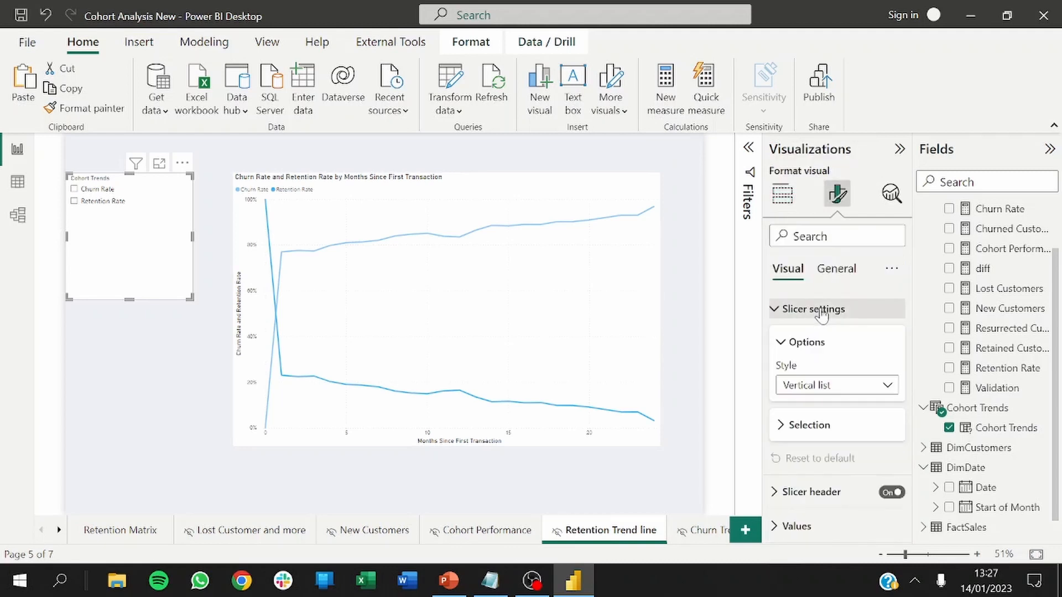
{"action": "left_click", "coordinate": [796, 423]}
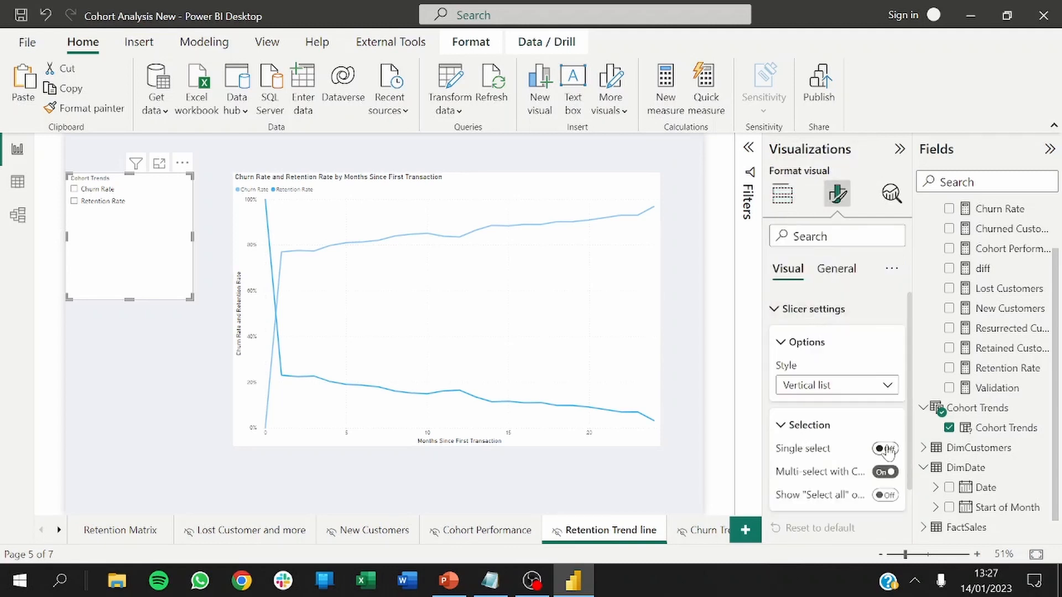
{"action": "left_click", "coordinate": [886, 449]}
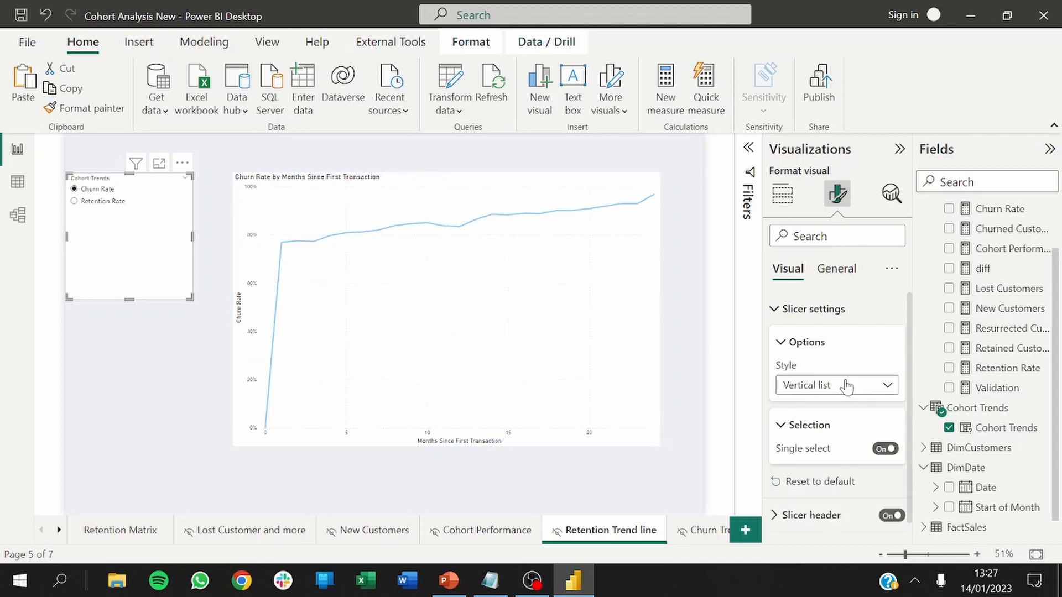
{"action": "left_click", "coordinate": [846, 386]}
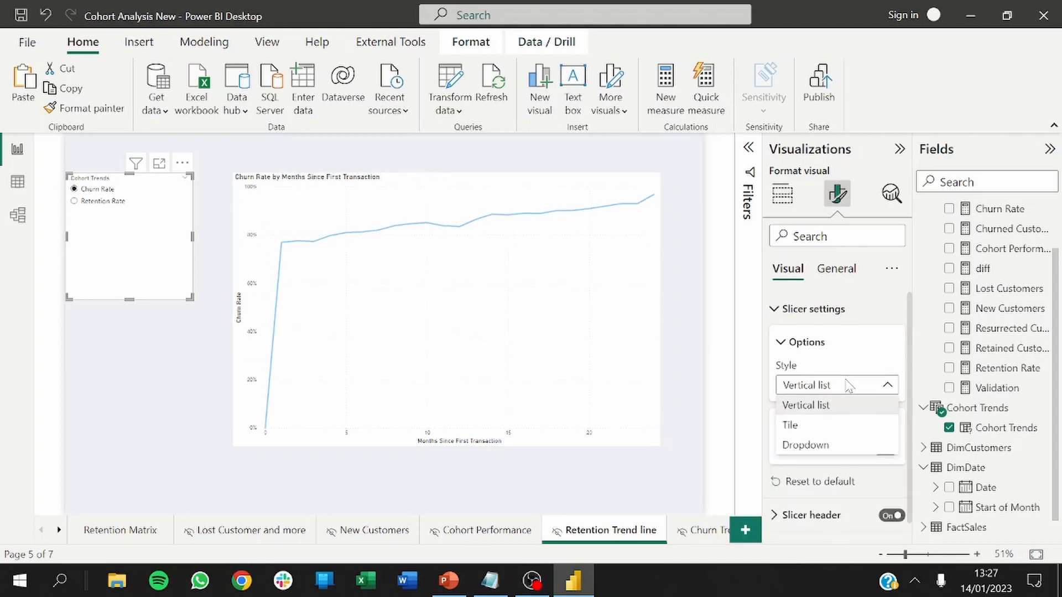
{"action": "left_click", "coordinate": [809, 452]}
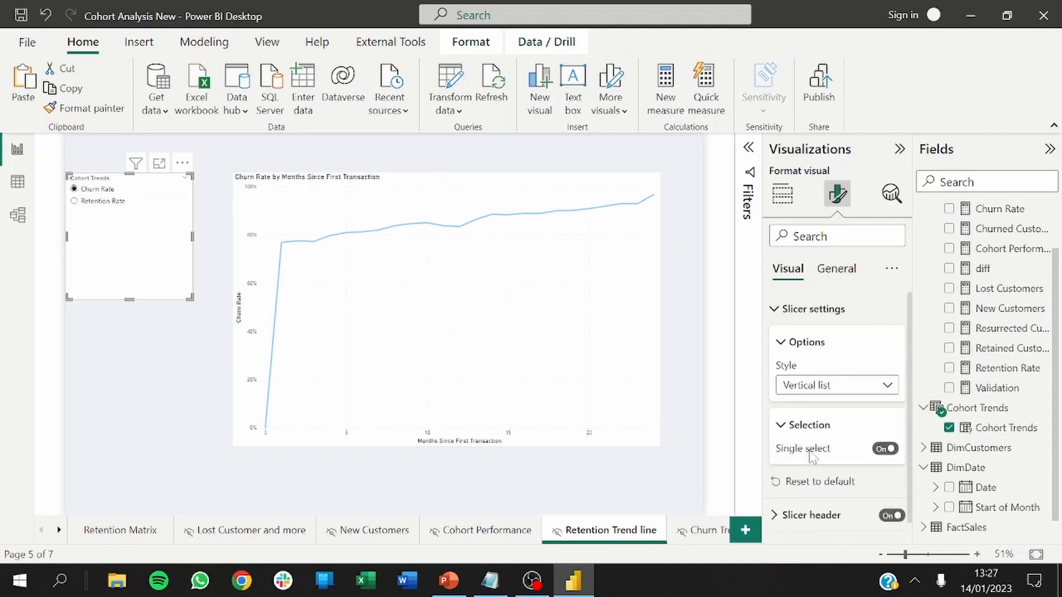
{"action": "left_click", "coordinate": [208, 381]}
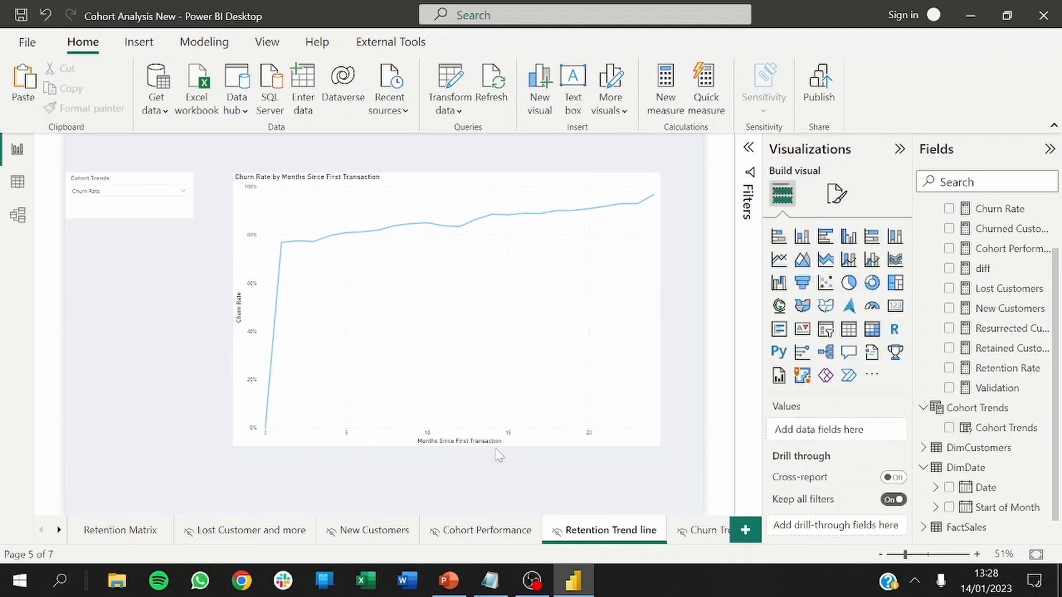
Move the line chart closer to the Cohort Trends slicer and return to the Retention Matrix page.
{"action": "left_click_drag", "start_coordinate": [469, 449], "coordinate": [441, 447]}
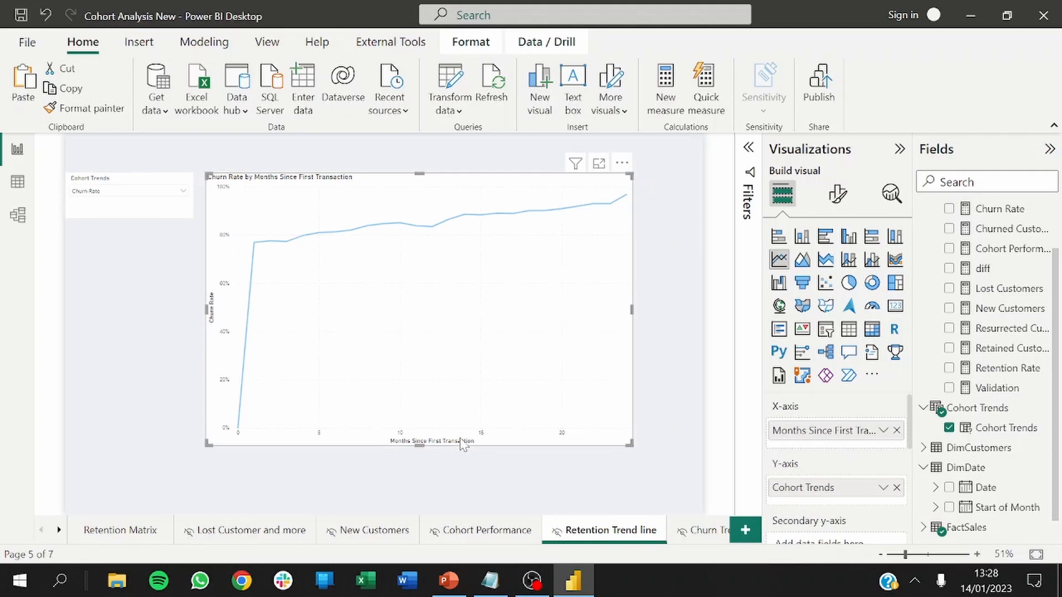
{"action": "left_click", "coordinate": [131, 529]}
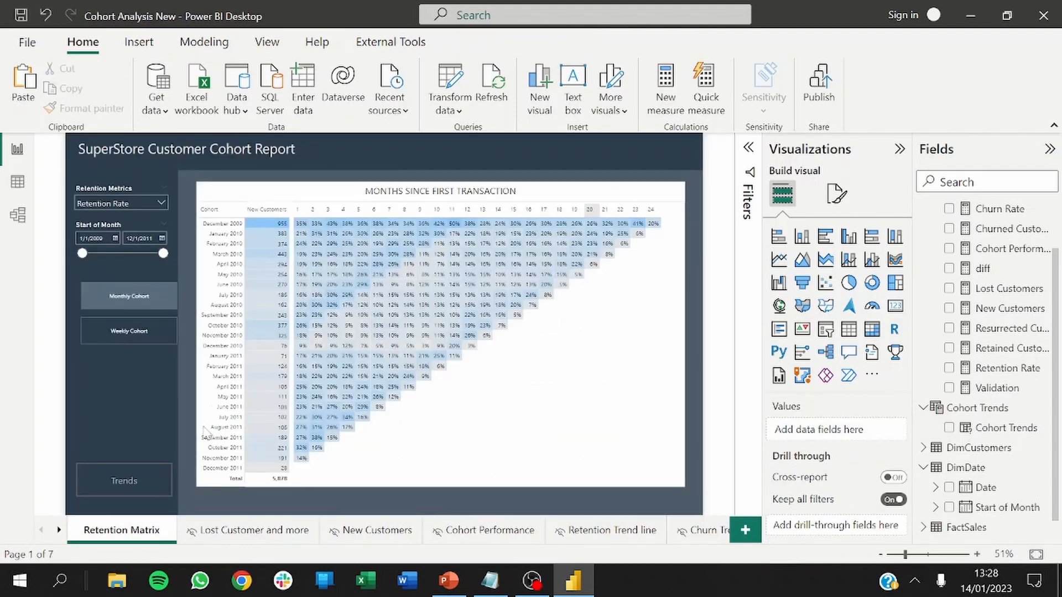
Duplicate the Retention Matrix page and remove the cohort matrix visual from the copy.
{"action": "right_click", "coordinate": [96, 529]}
{"action": "left_click", "coordinate": [155, 491]}
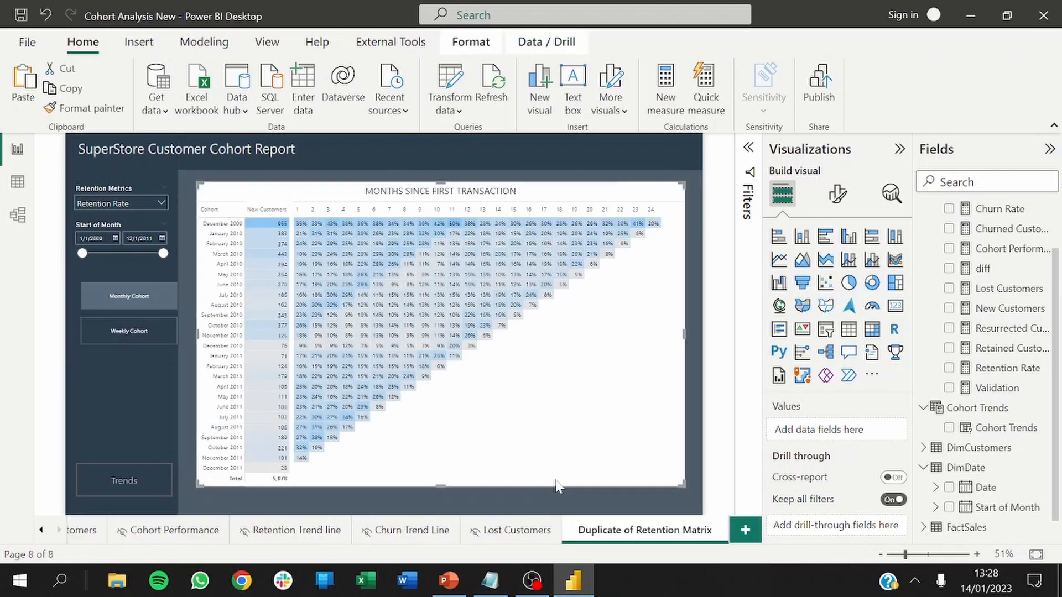
Copy the Cohort Trends slicer and line chart from the Retention Trend line page to the duplicated page without syncing them.
{"action": "left_click", "coordinate": [285, 534]}
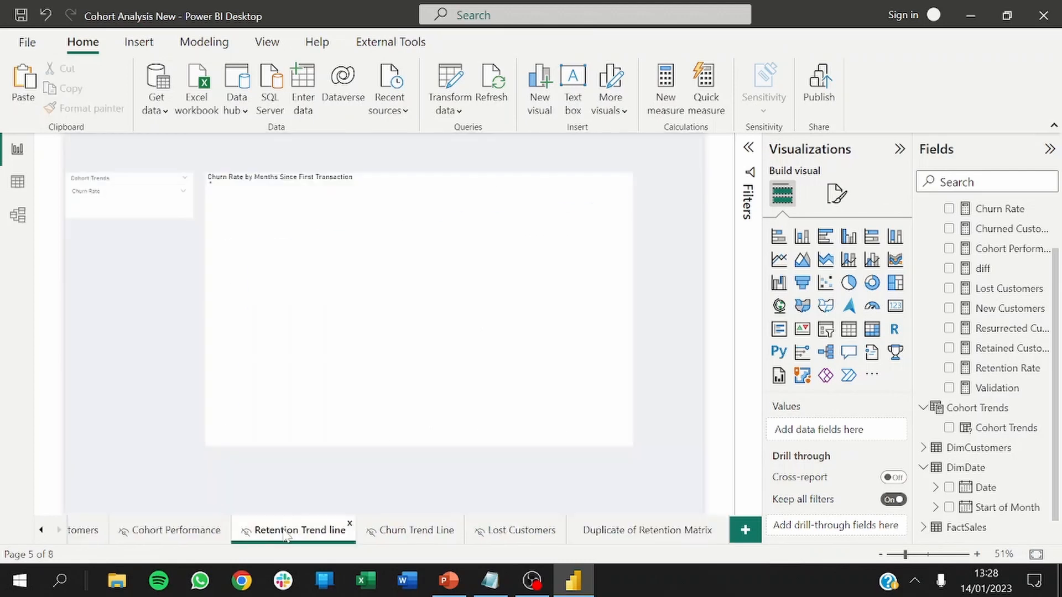
{"action": "left_click", "coordinate": [152, 217]}
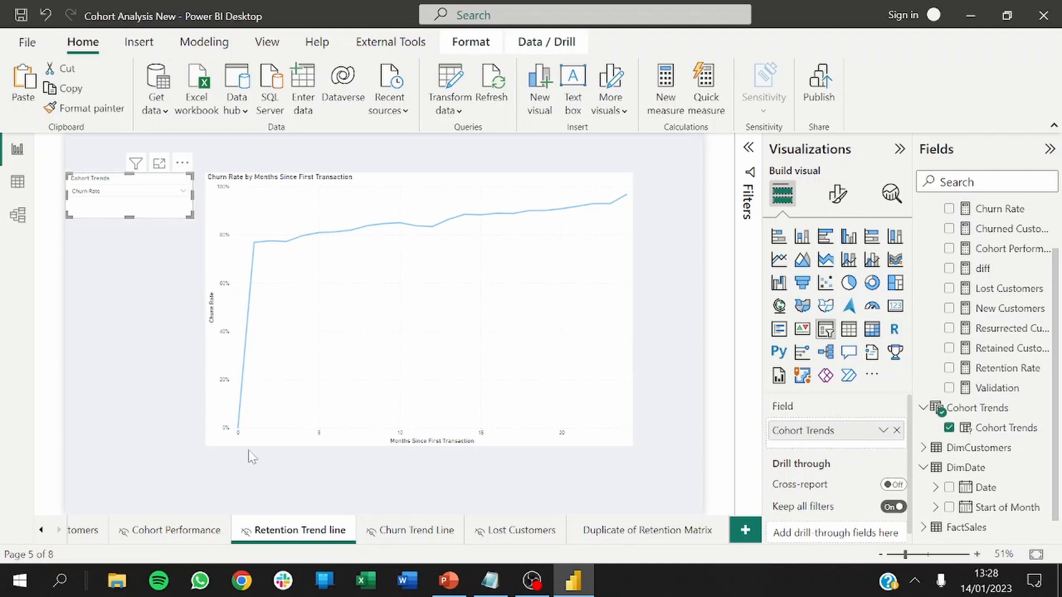
{"action": "left_click", "coordinate": [238, 442]}
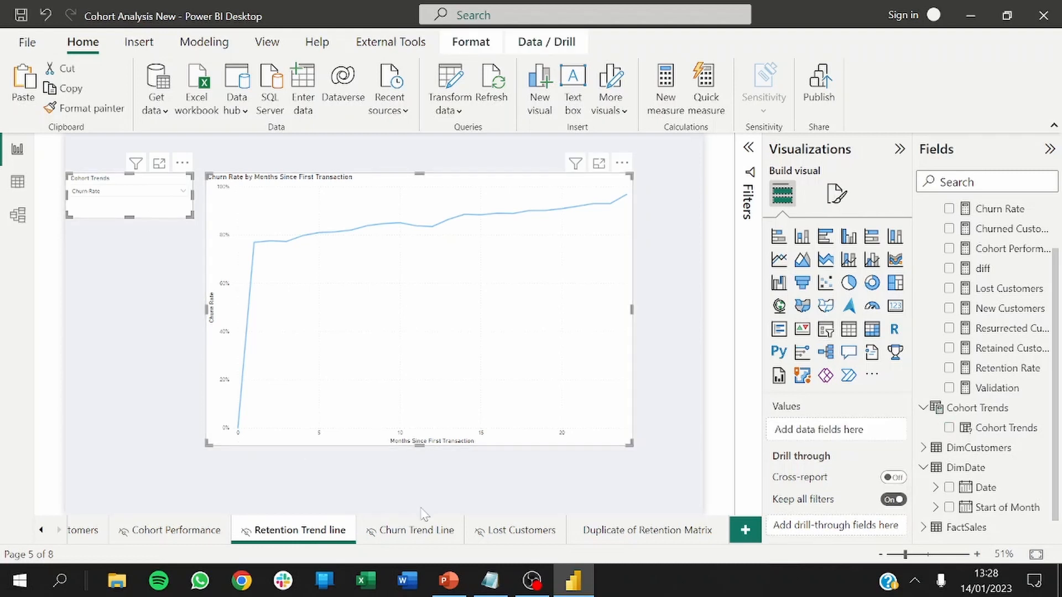
{"action": "left_click", "coordinate": [639, 537]}
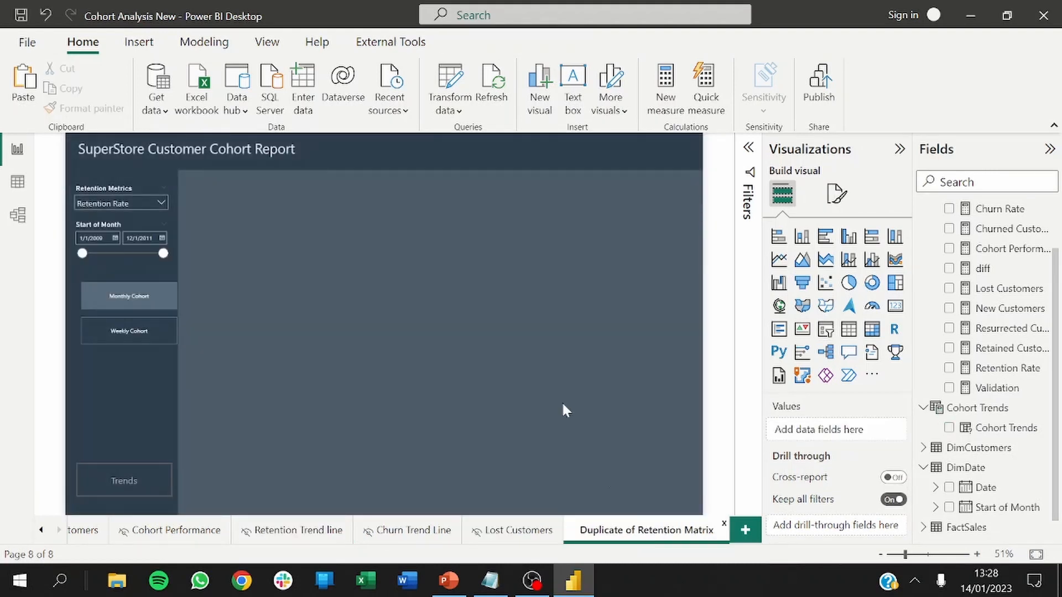
{"action": "key", "text": "ctrl+v"}
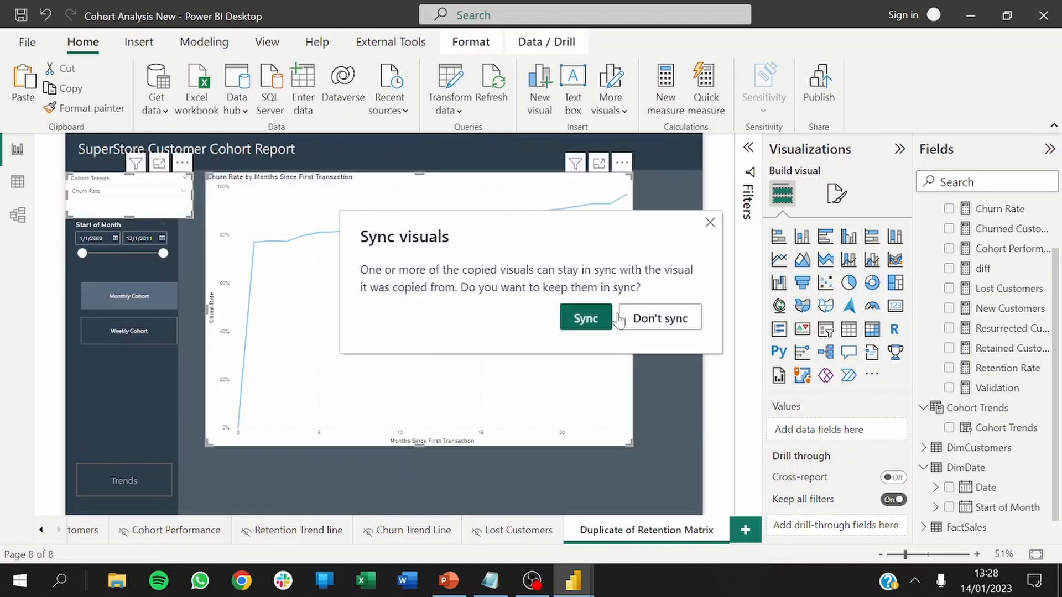
{"action": "left_click", "coordinate": [640, 320]}
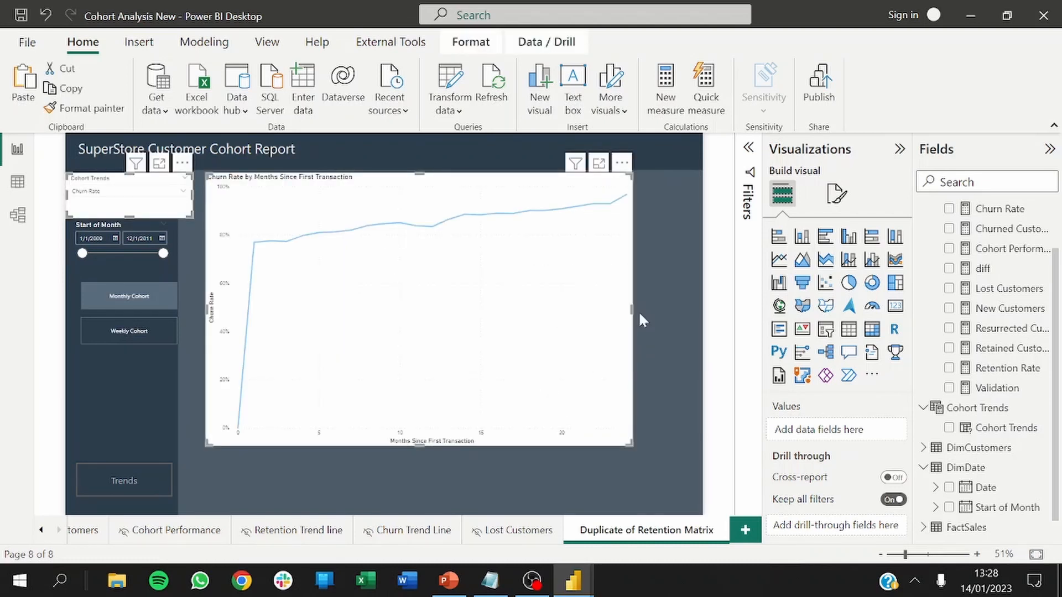
Reposition the pasted line chart and enlarge it to fill the content area beside the sidebar.
{"action": "left_click_drag", "start_coordinate": [514, 275], "coordinate": [506, 291]}
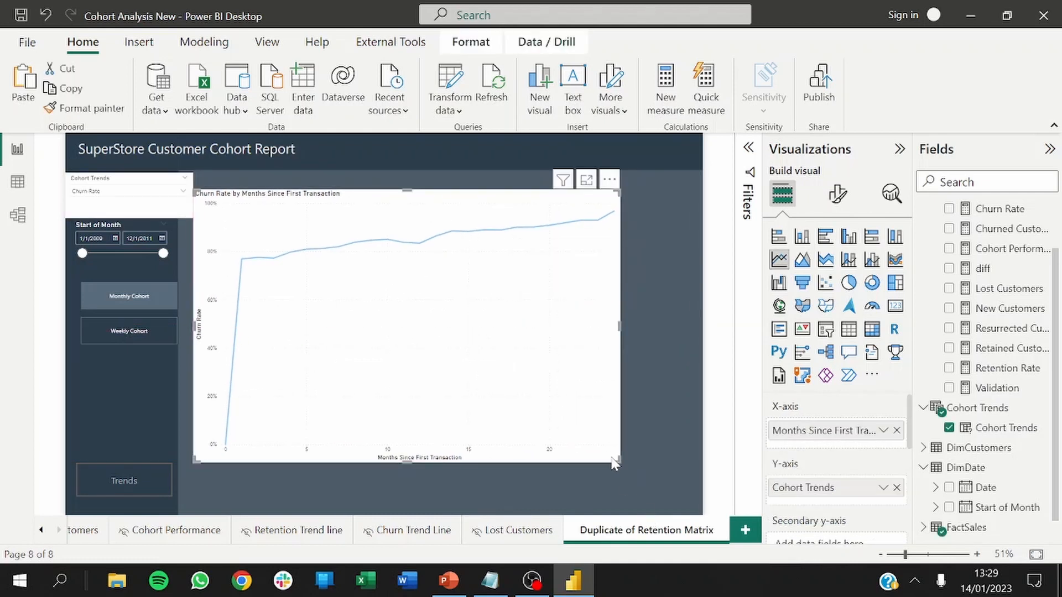
{"action": "left_click_drag", "start_coordinate": [628, 466], "coordinate": [682, 475]}
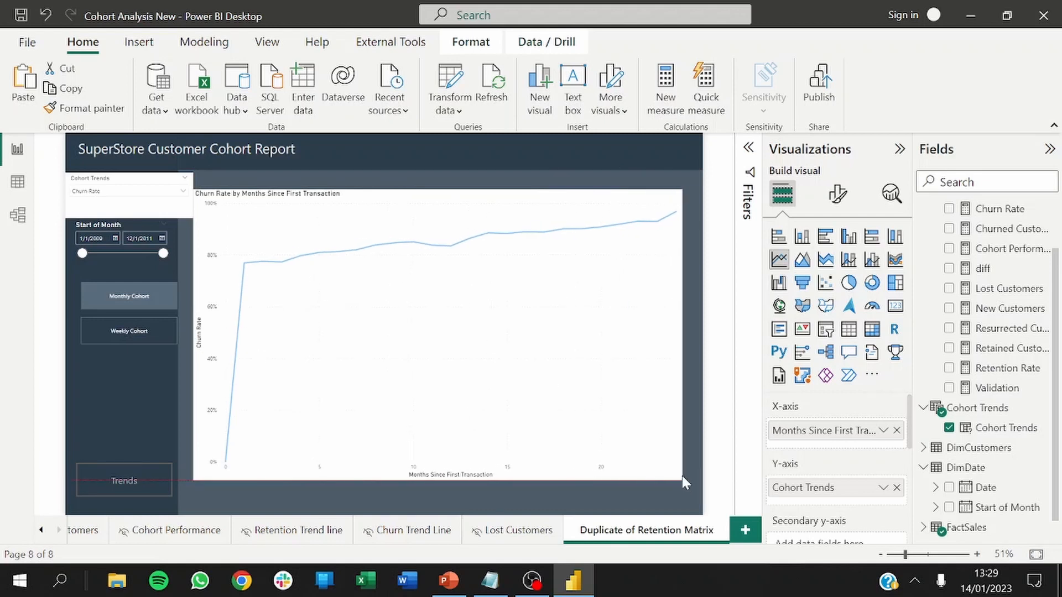
{"action": "left_click", "coordinate": [607, 500]}
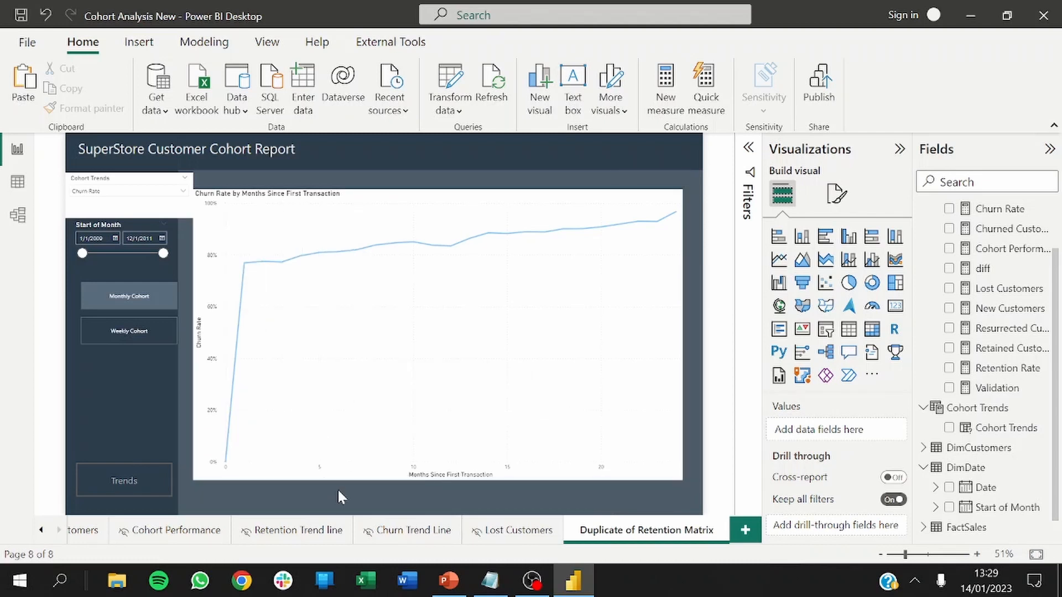
{"action": "left_click", "coordinate": [337, 458]}
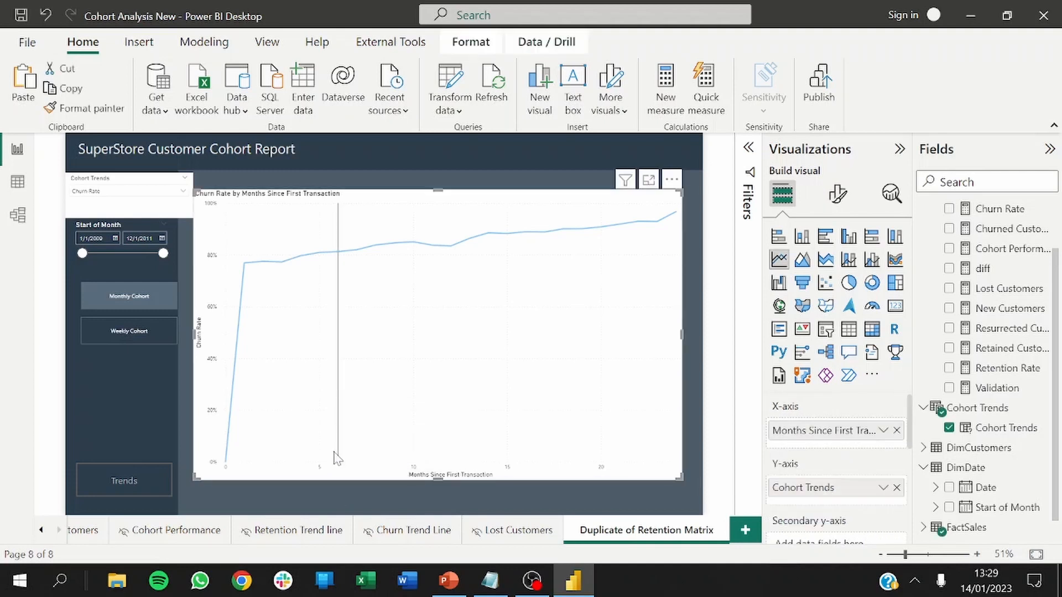
Move the pasted Cohort Trends slicer off the sidebar and replace Retention Metrics with Cohort Trends in the original sidebar slicer.
{"action": "left_click", "coordinate": [138, 209]}
{"action": "left_click_drag", "start_coordinate": [138, 209], "coordinate": [282, 215]}
{"action": "left_click", "coordinate": [123, 191]}
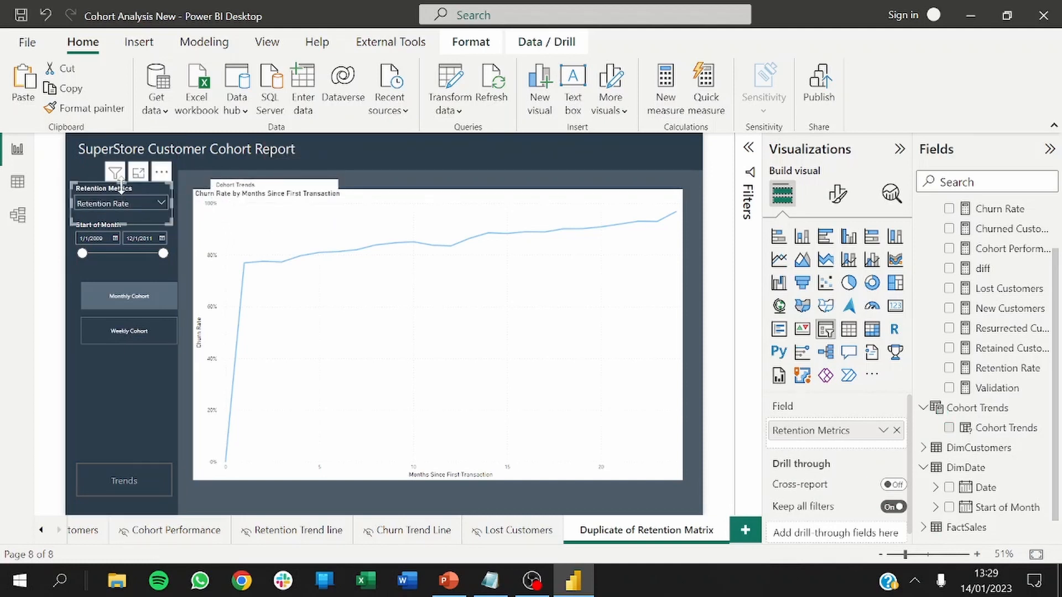
{"action": "left_click", "coordinate": [896, 431]}
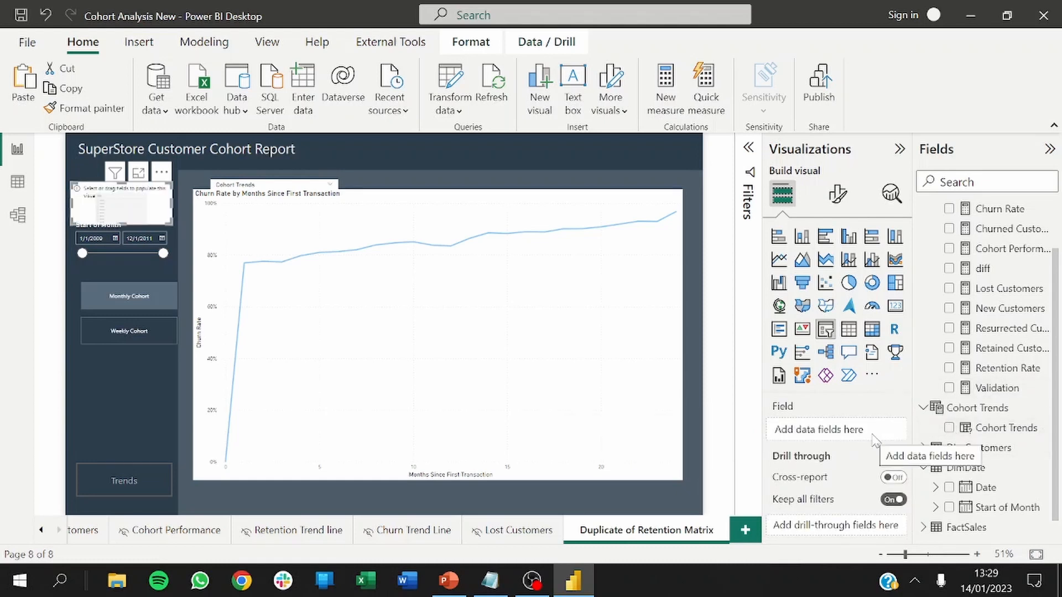
{"action": "left_click", "coordinate": [950, 429]}
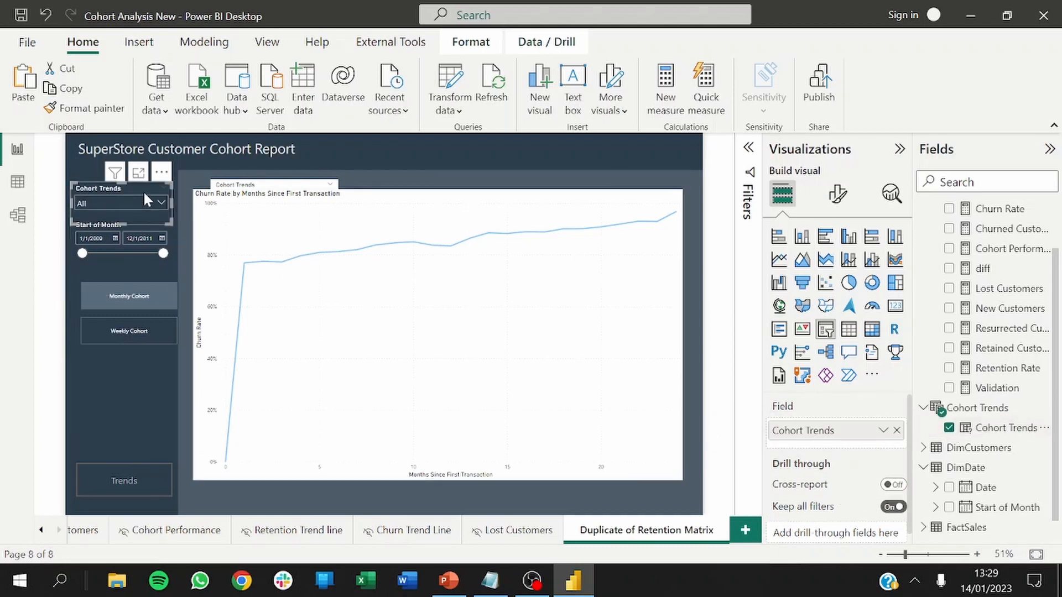
Check the style and single select settings of the sidebar's Cohort Trends slicer.
{"action": "left_click", "coordinate": [837, 194]}
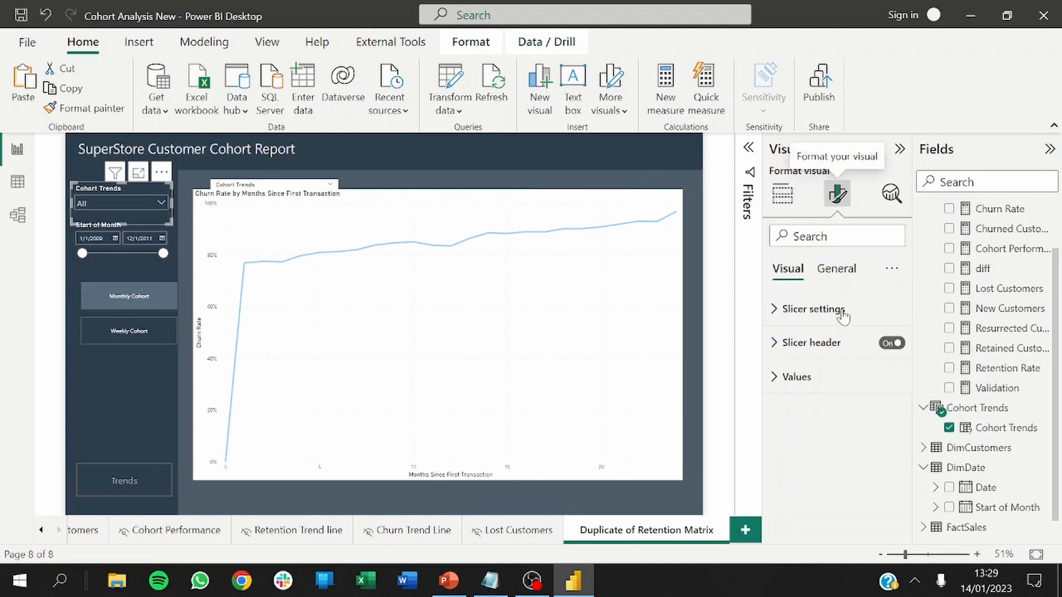
{"action": "left_click", "coordinate": [798, 315]}
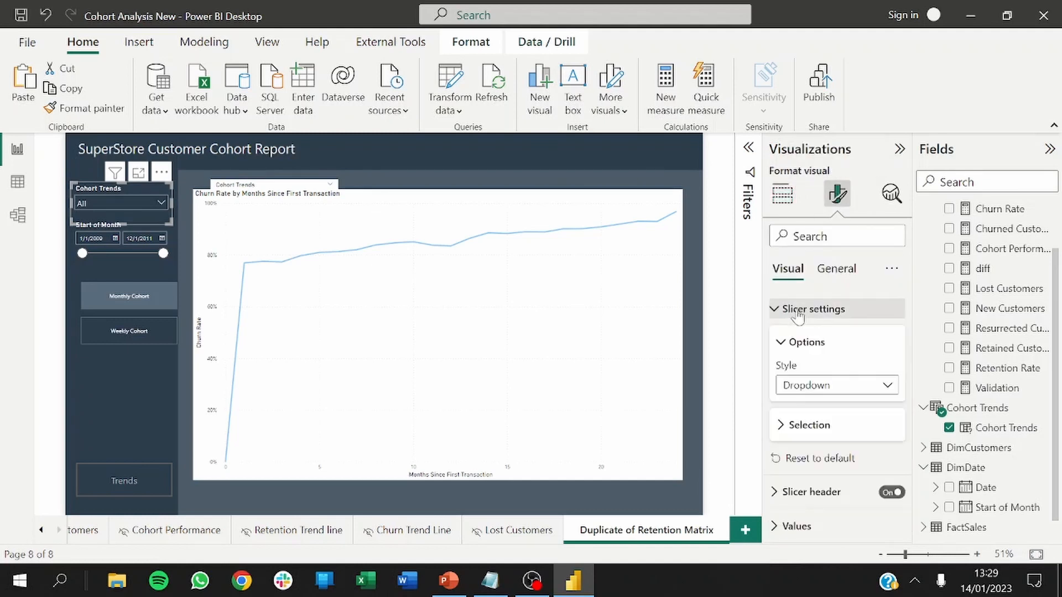
{"action": "left_click", "coordinate": [823, 389]}
{"action": "left_click", "coordinate": [823, 389]}
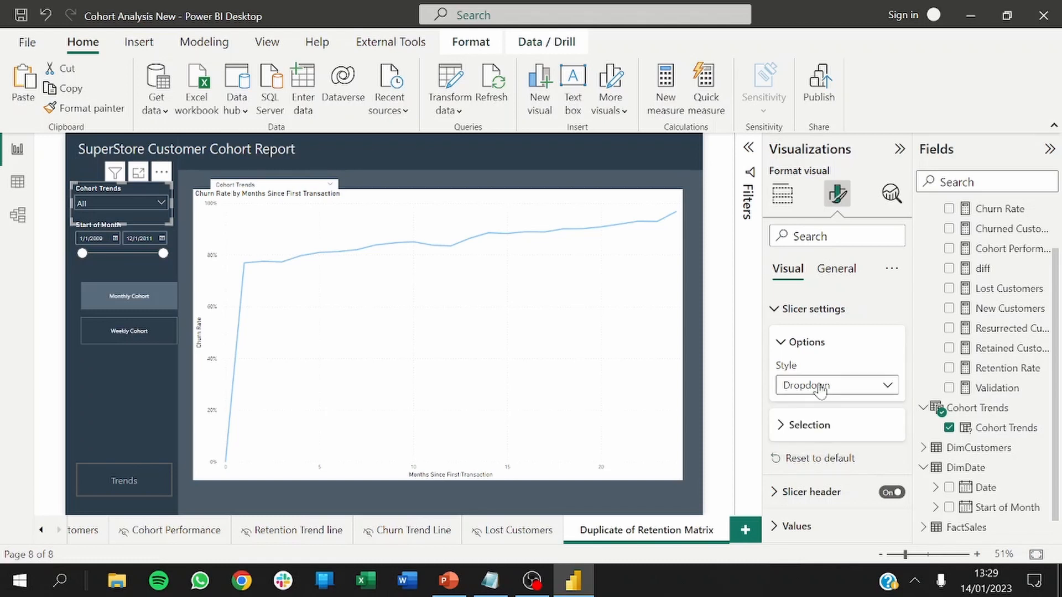
{"action": "left_click", "coordinate": [794, 425]}
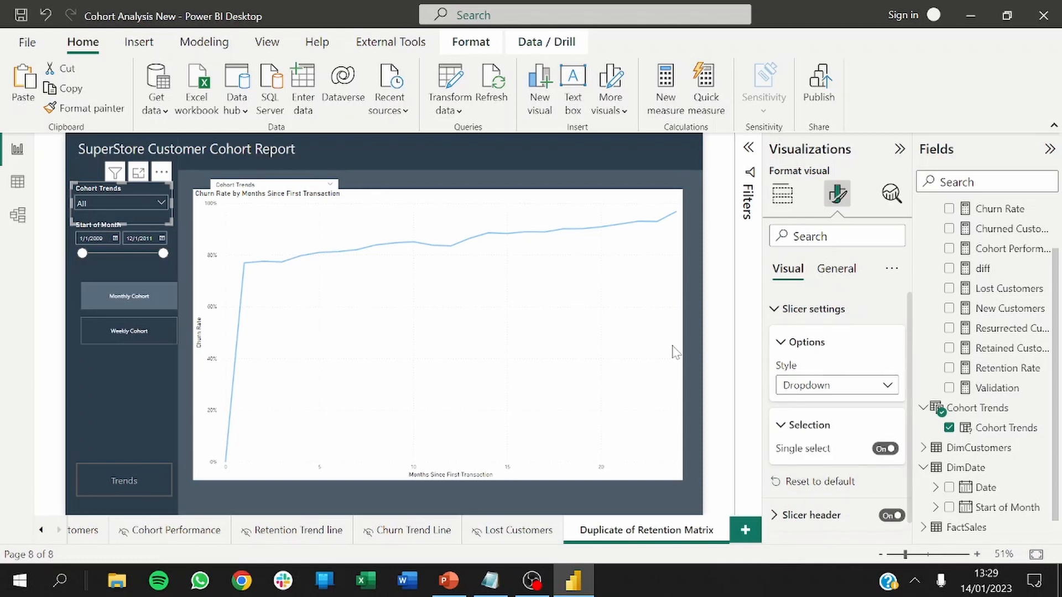
Delete the pasted Cohort Trends slicer over the chart and select Retention Rate in the sidebar slicer.
{"action": "left_click", "coordinate": [297, 188]}
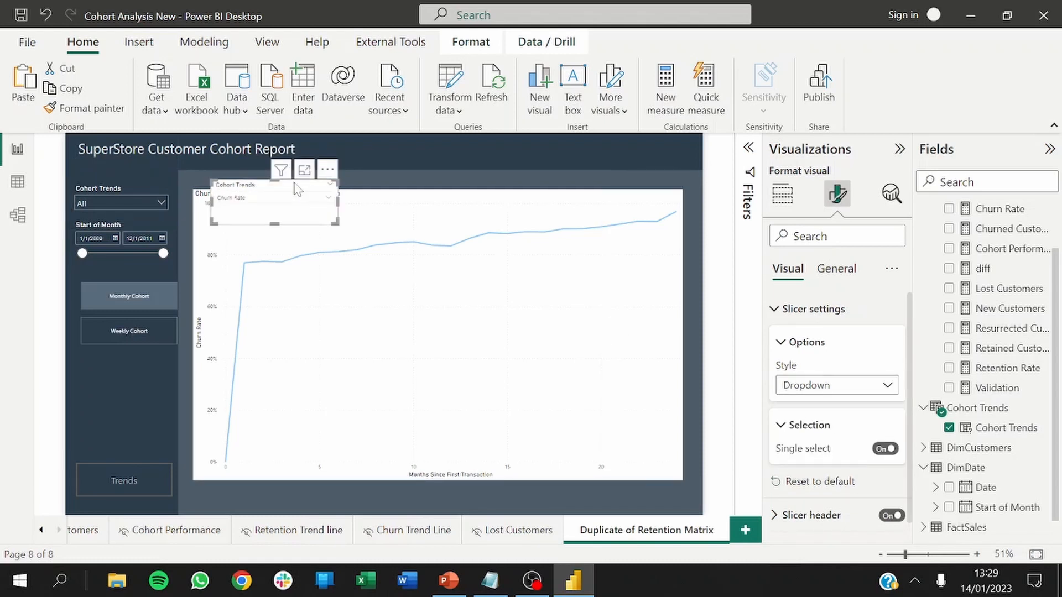
{"action": "key", "text": "Delete"}
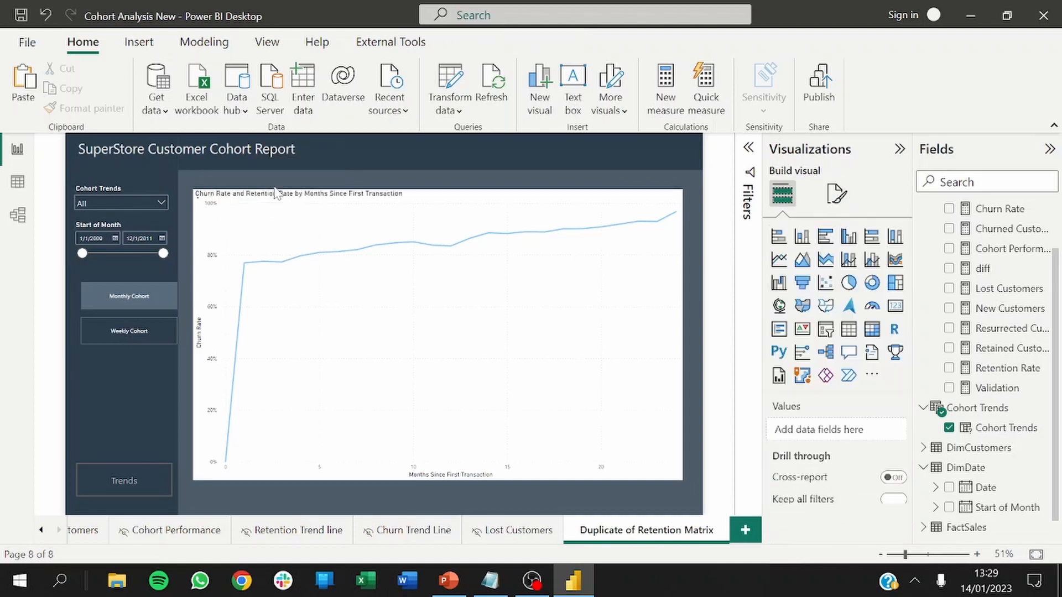
{"action": "left_click", "coordinate": [122, 203]}
{"action": "left_click", "coordinate": [107, 232]}
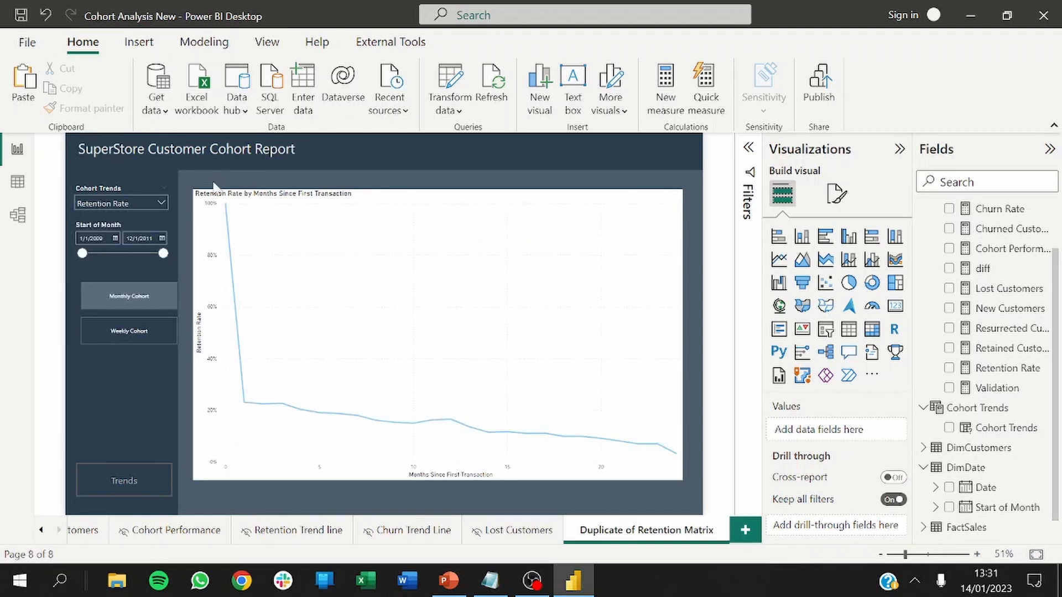
Turn on the line chart's zoom slider for the X-axis only, with the Y-axis slider off.
{"action": "left_click", "coordinate": [451, 306]}
{"action": "left_click", "coordinate": [838, 195]}
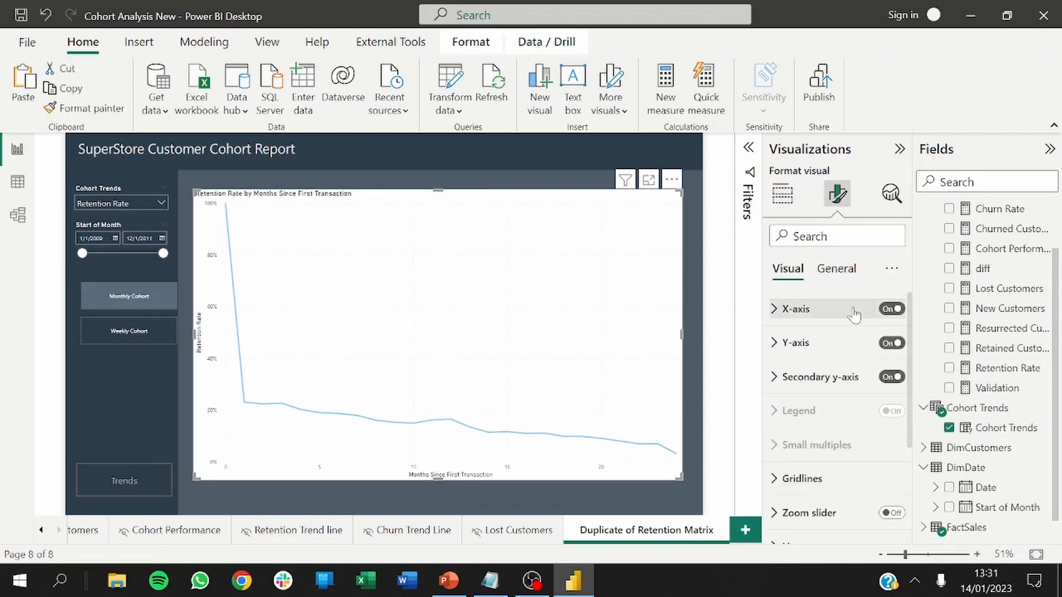
{"action": "scroll", "coordinate": [896, 398], "scroll_direction": "down", "scroll_amount": 3}
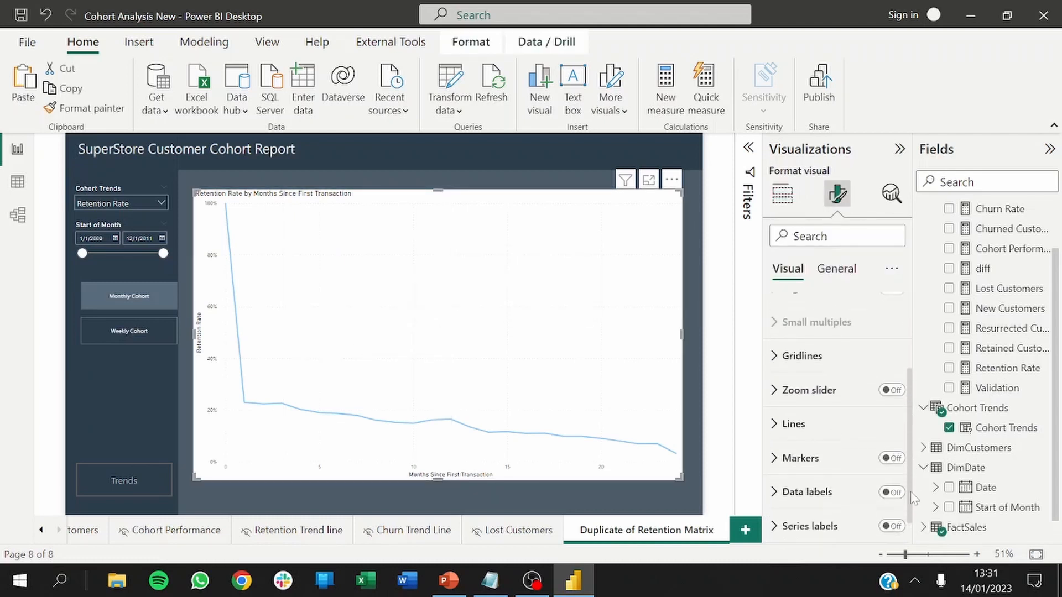
{"action": "left_click", "coordinate": [891, 367]}
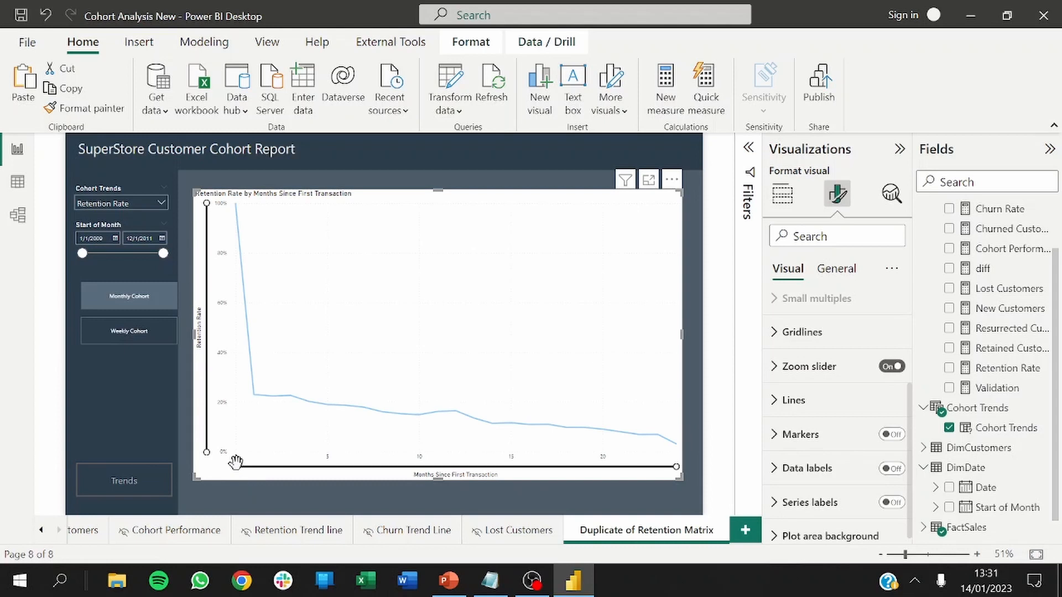
{"action": "mouse_move", "coordinate": [239, 465]}
{"action": "left_mouse_down"}
{"action": "mouse_move", "coordinate": [342, 465]}
{"action": "mouse_move", "coordinate": [234, 468]}
{"action": "left_mouse_up"}
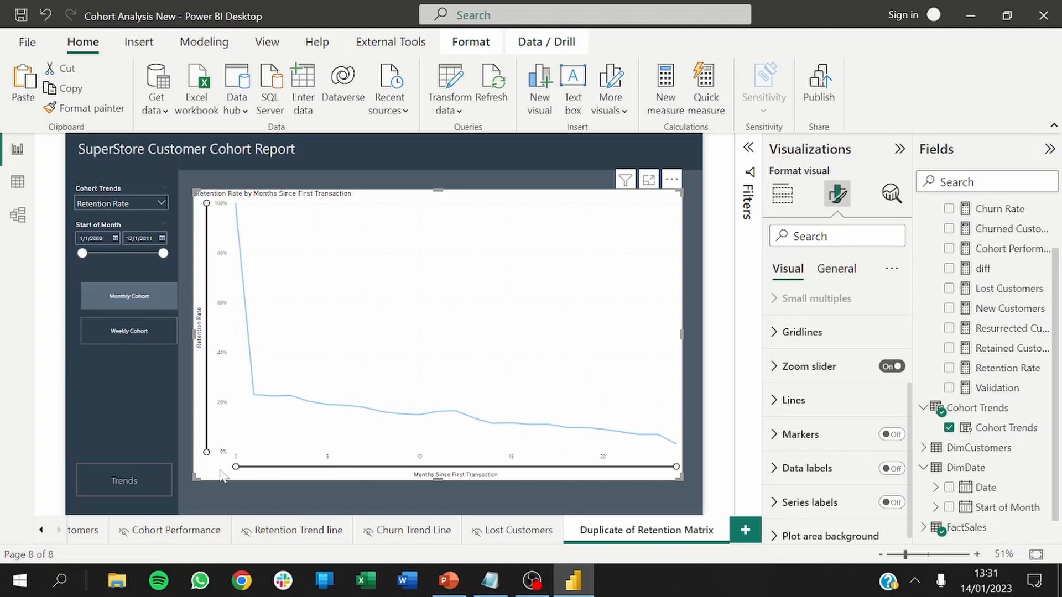
{"action": "left_click", "coordinate": [780, 366]}
{"action": "left_click", "coordinate": [885, 420]}
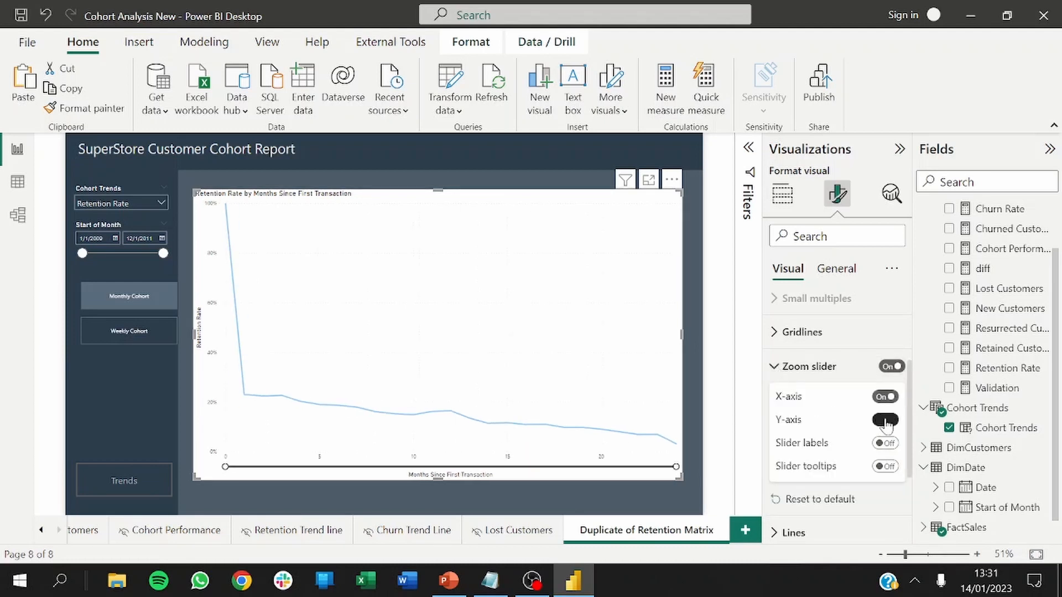
{"action": "left_click", "coordinate": [693, 392]}
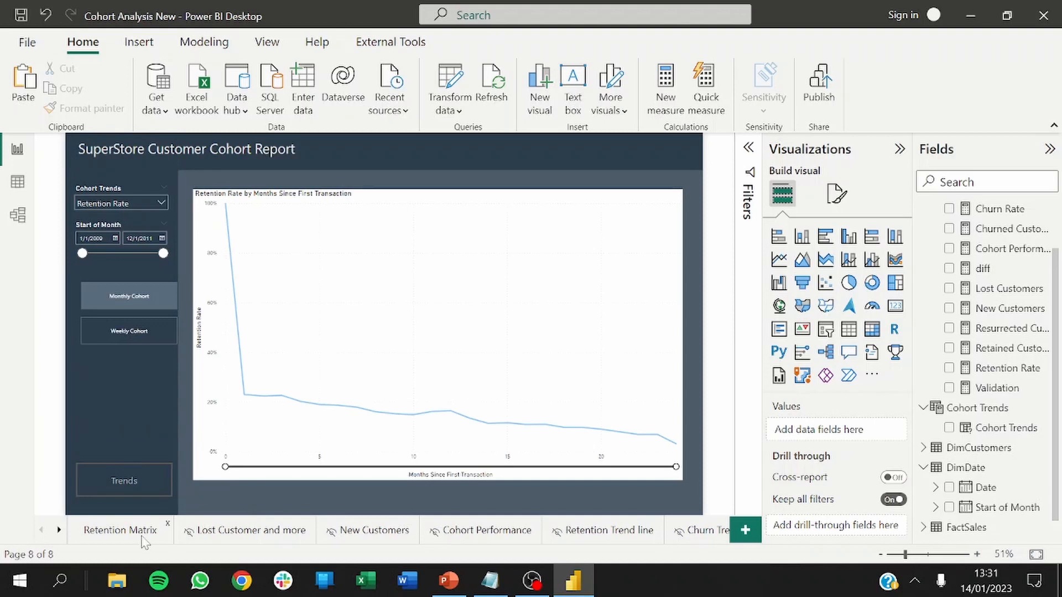
Move the Duplicate of Retention Matrix page so it directly follows the Lost Customer and more page.
{"action": "left_click", "coordinate": [59, 530]}
{"action": "left_click_drag", "start_coordinate": [635, 531], "coordinate": [147, 542]}
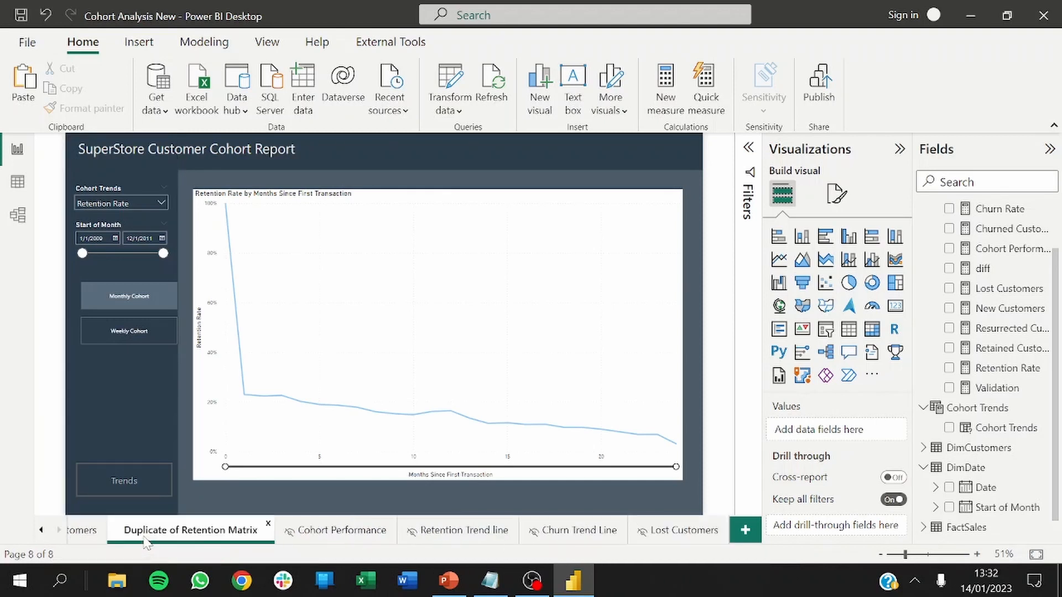
{"action": "left_click", "coordinate": [41, 529]}
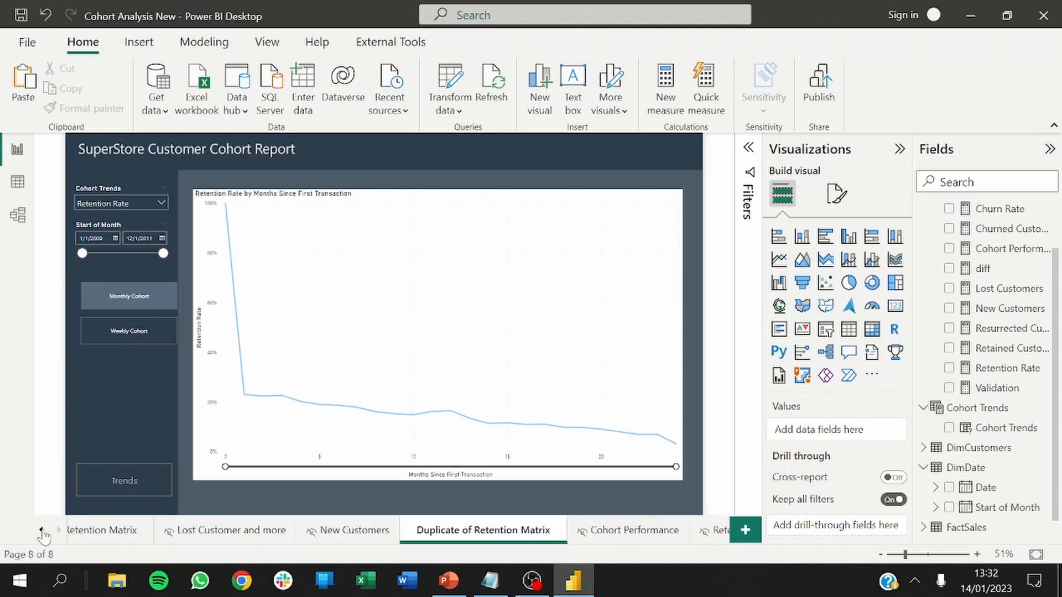
{"action": "left_click_drag", "start_coordinate": [472, 541], "coordinate": [331, 549]}
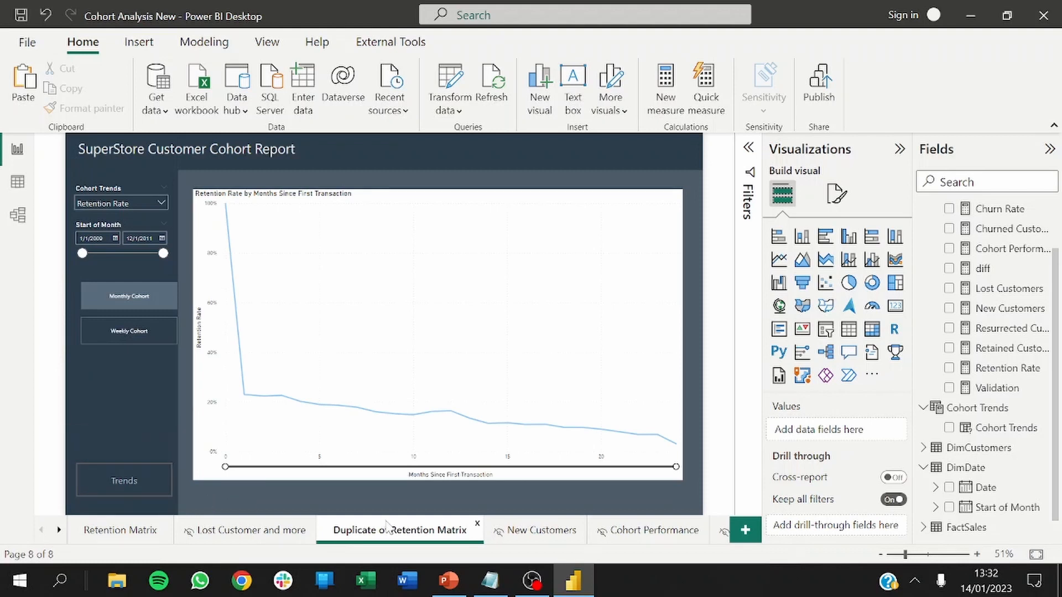
Return to the Retention Matrix page, duplicate its Trends button, and place the copy directly above the original.
{"action": "left_click", "coordinate": [232, 538]}
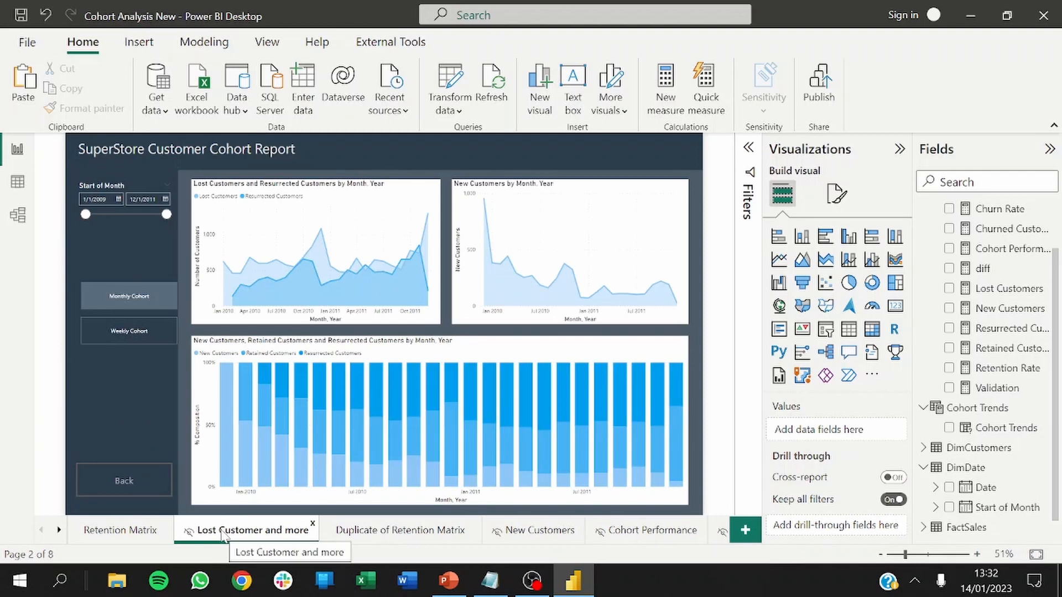
{"action": "left_click", "coordinate": [86, 534]}
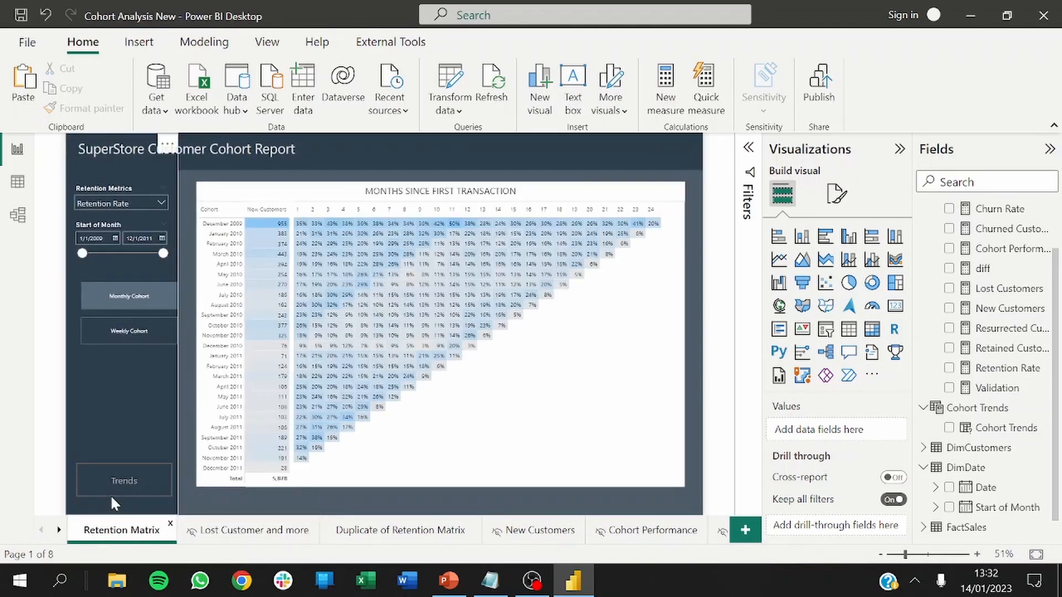
{"action": "left_click", "coordinate": [110, 498]}
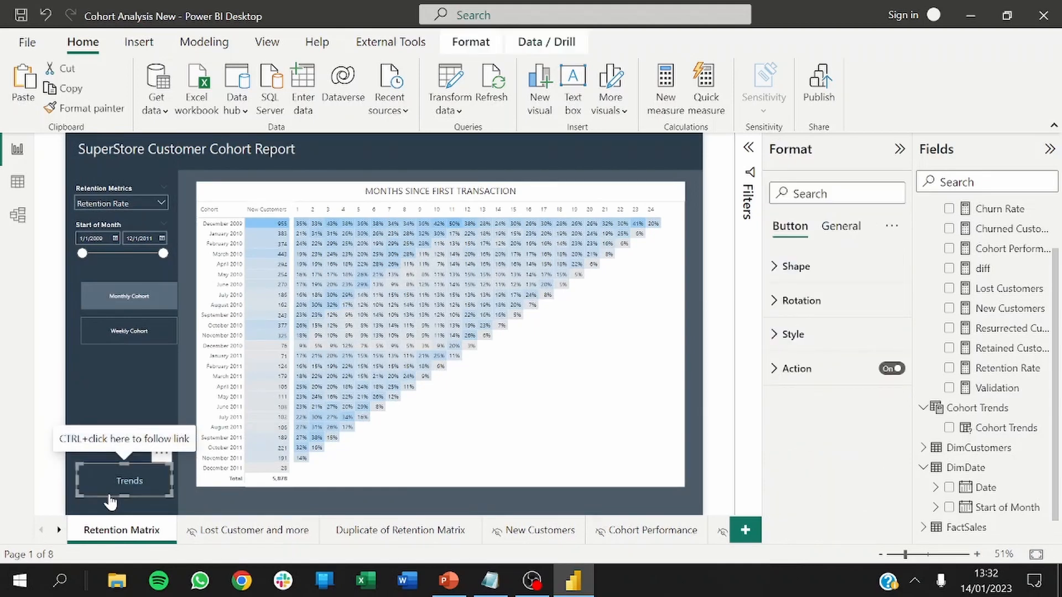
{"action": "key", "text": "ctrl+v"}
{"action": "left_click_drag", "start_coordinate": [120, 492], "coordinate": [109, 448]}
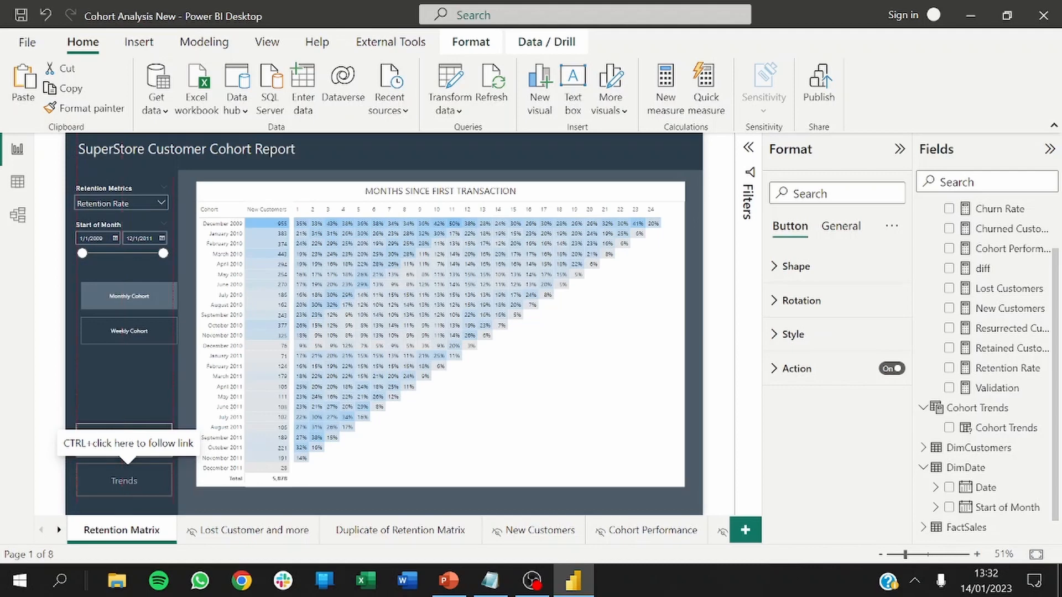
{"action": "left_click_drag", "start_coordinate": [109, 448], "coordinate": [109, 447]}
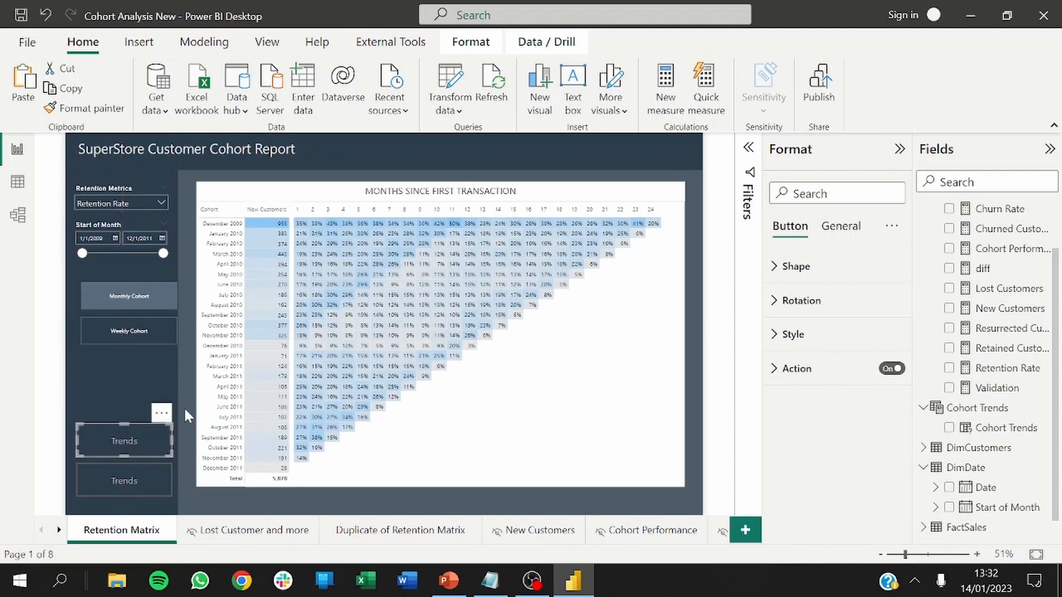
Change the text of the upper Trends button on the Retention Matrix page to "Lost Customers +".
{"action": "left_click", "coordinate": [185, 411]}
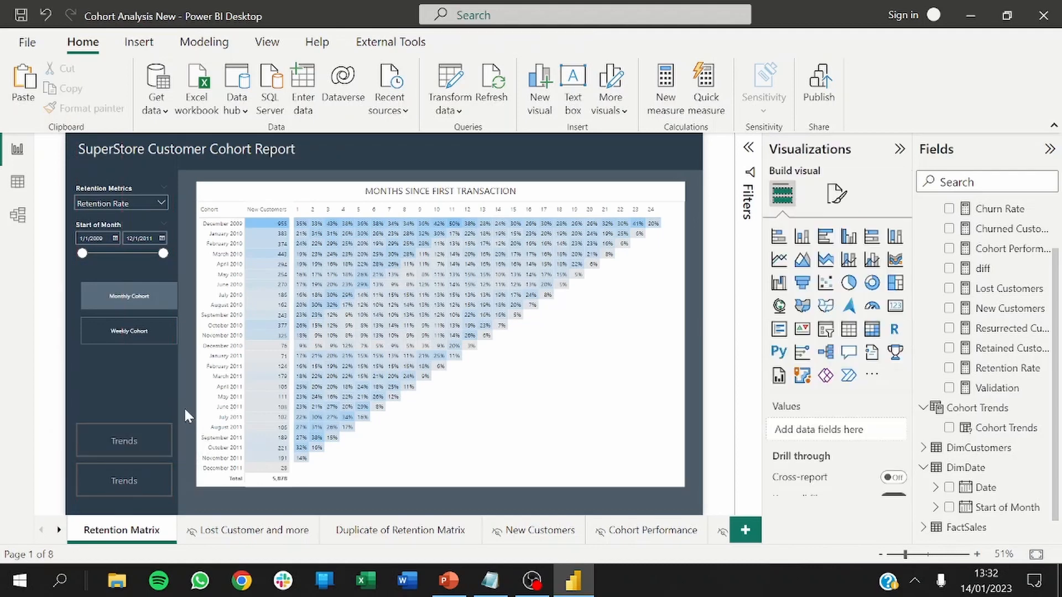
{"action": "left_click", "coordinate": [123, 451]}
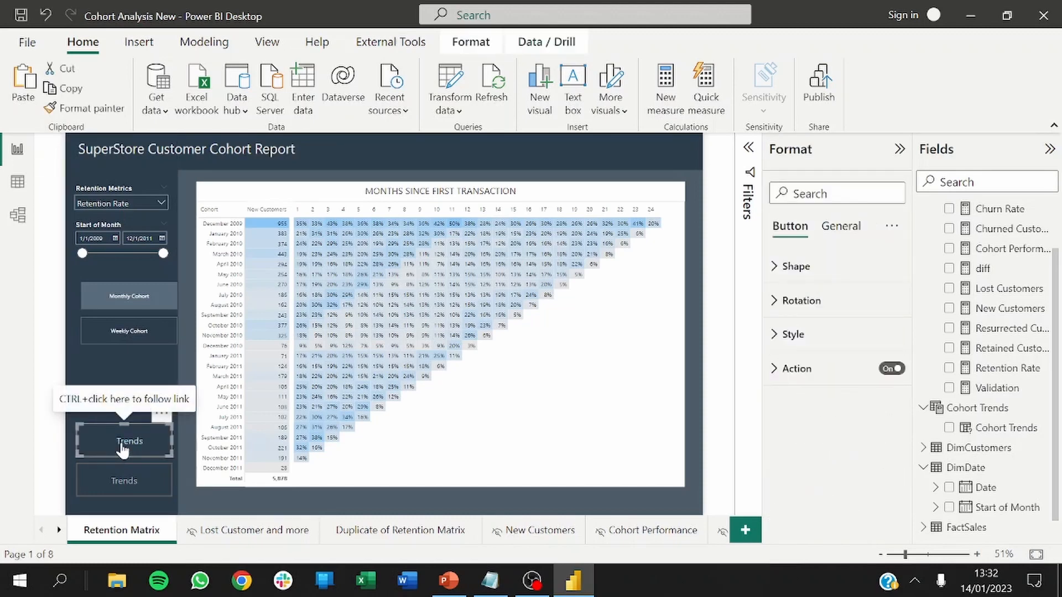
{"action": "left_click", "coordinate": [787, 335]}
{"action": "left_click_drag", "start_coordinate": [812, 493], "coordinate": [767, 503]}
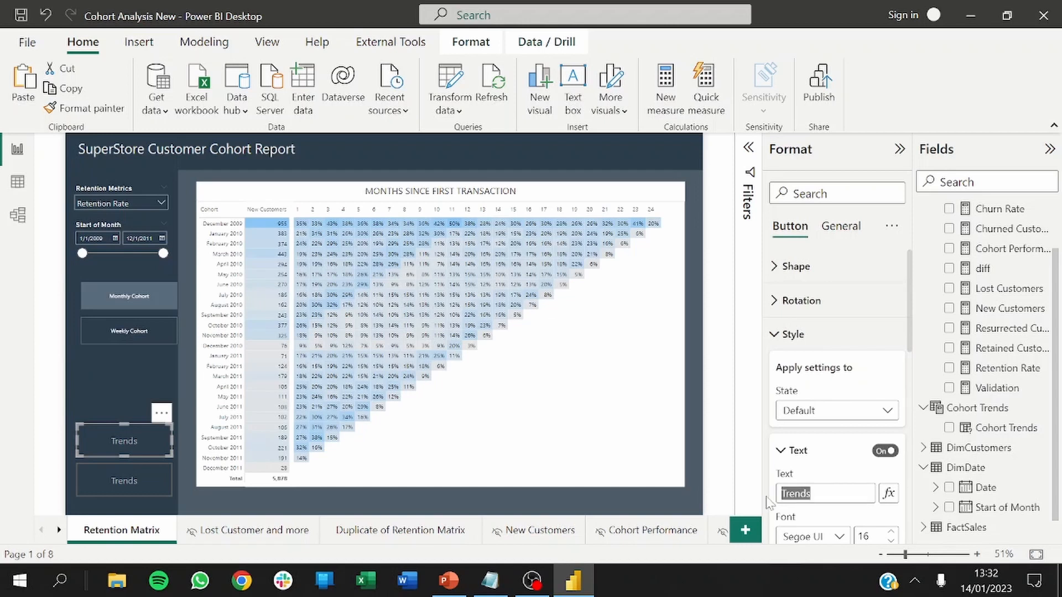
{"action": "type", "text": "Lost Customers"}
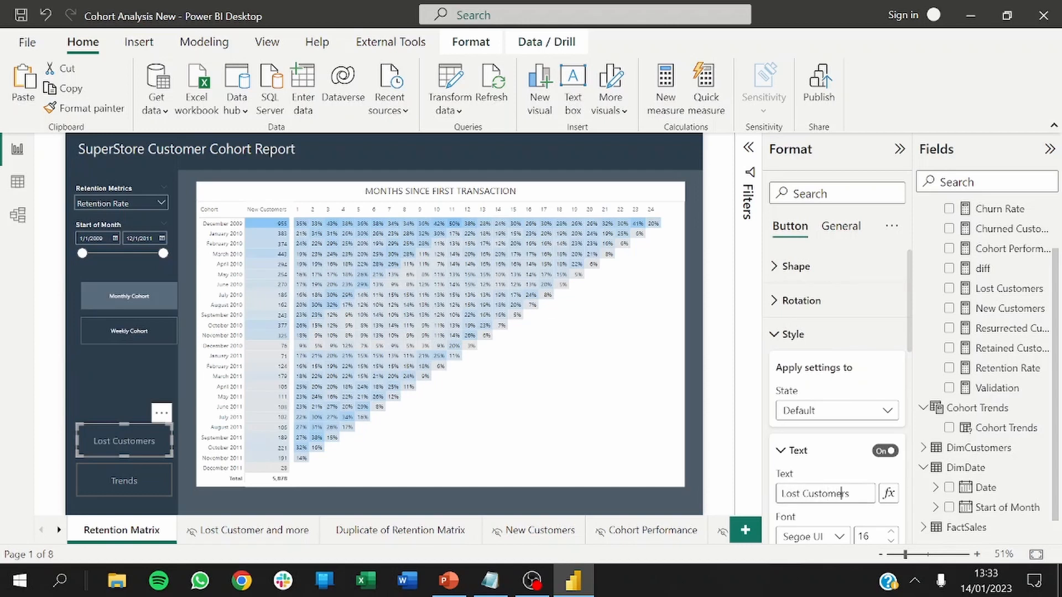
{"action": "type", "text": " +"}
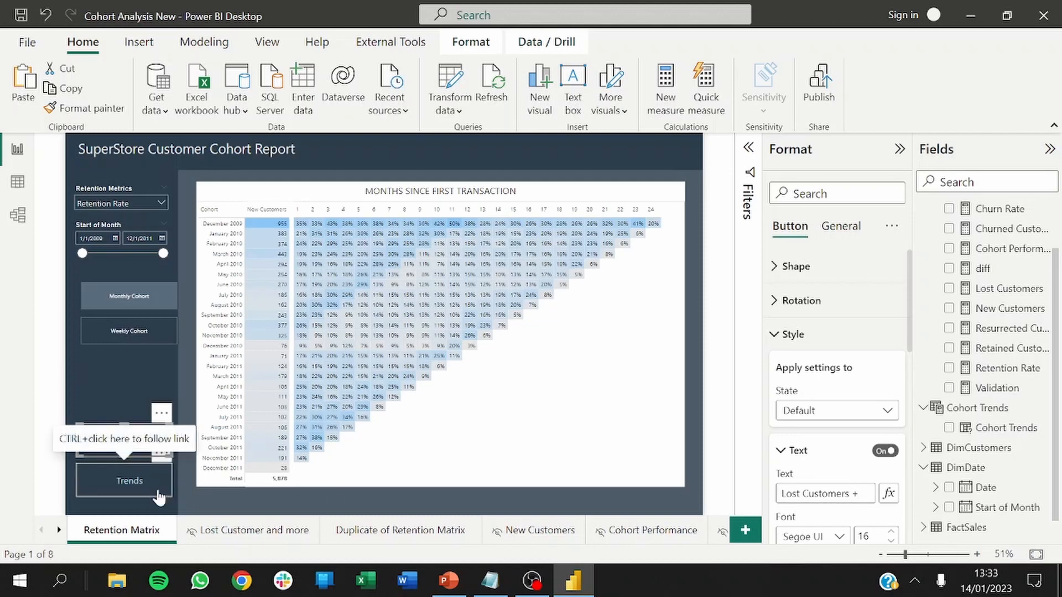
{"action": "left_click", "coordinate": [118, 491]}
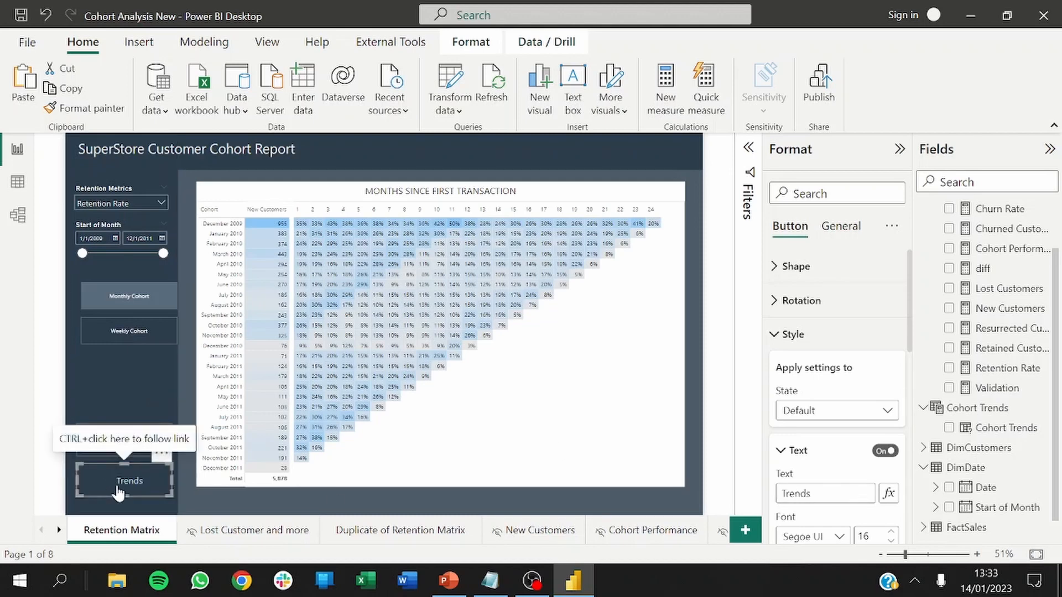
{"action": "left_click", "coordinate": [791, 333]}
{"action": "left_click", "coordinate": [804, 369]}
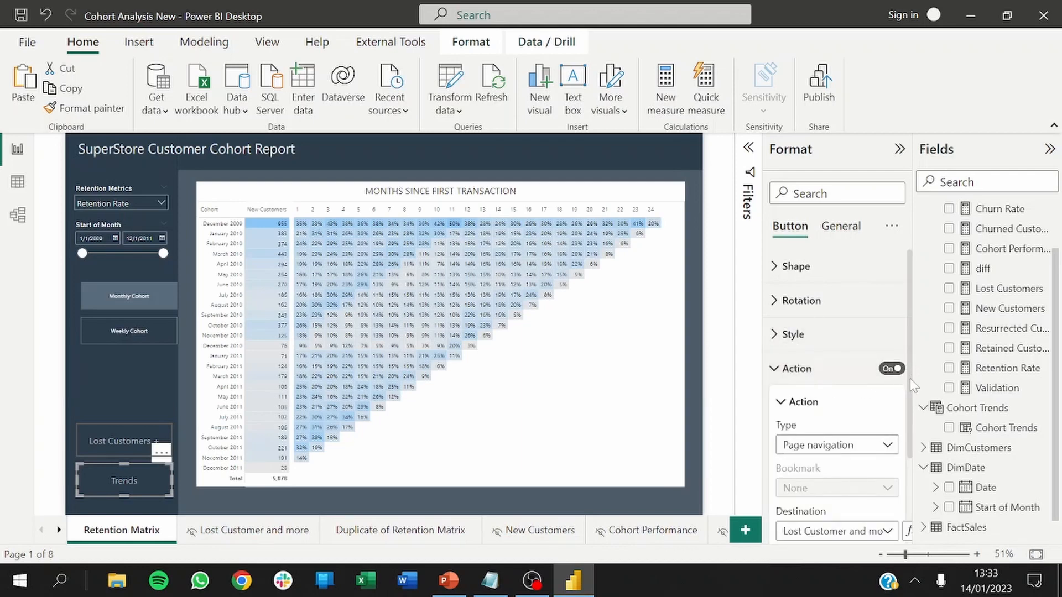
{"action": "scroll", "coordinate": [848, 431], "scroll_direction": "down", "scroll_amount": 3}
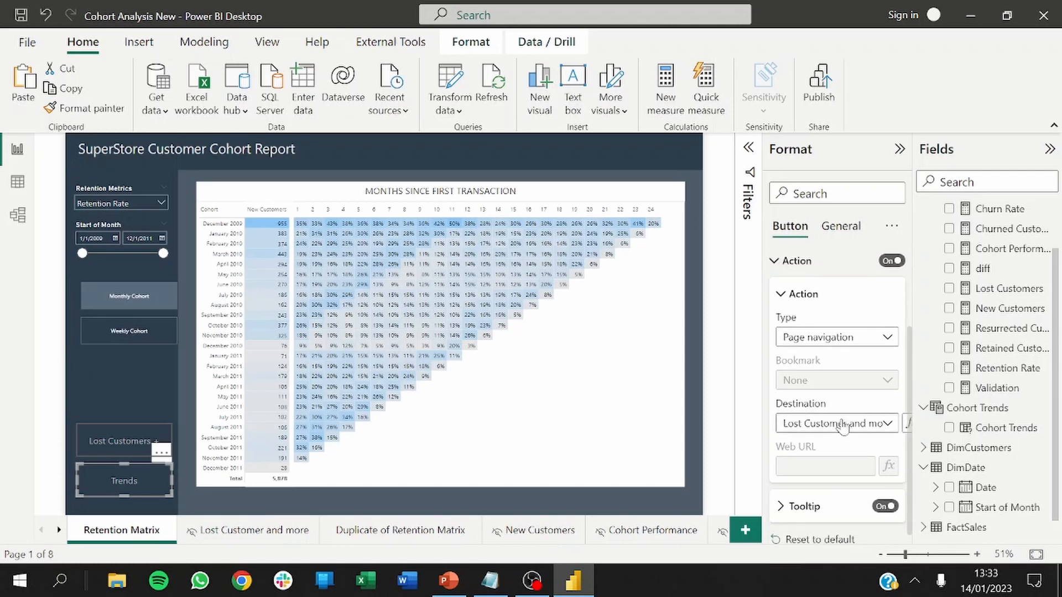
{"action": "left_click", "coordinate": [842, 424]}
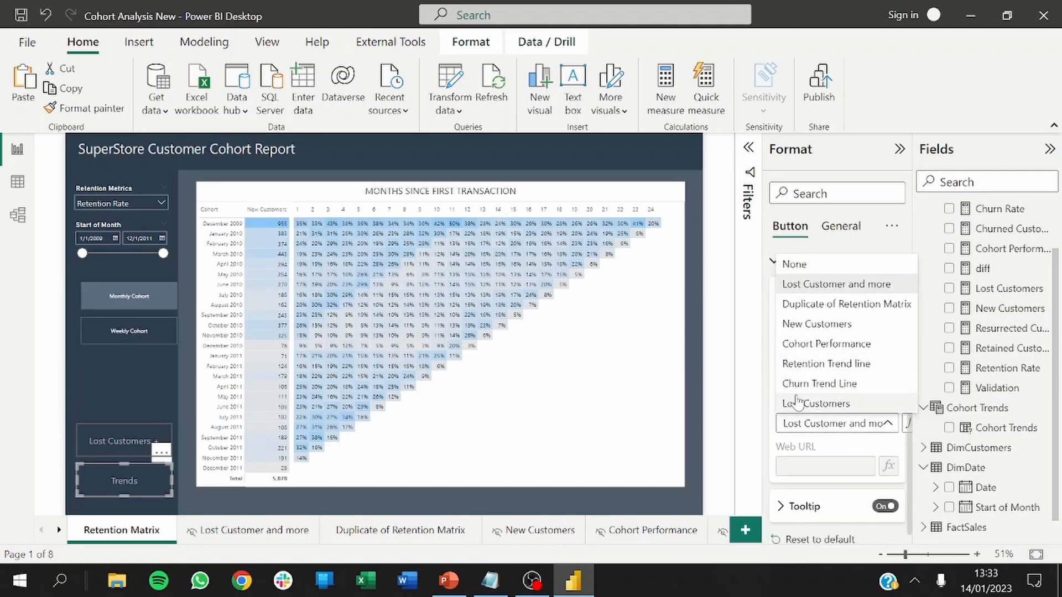
Rename the Duplicate of Retention Matrix page as Trends.
{"action": "left_click", "coordinate": [409, 534]}
{"action": "double_click", "coordinate": [409, 534]}
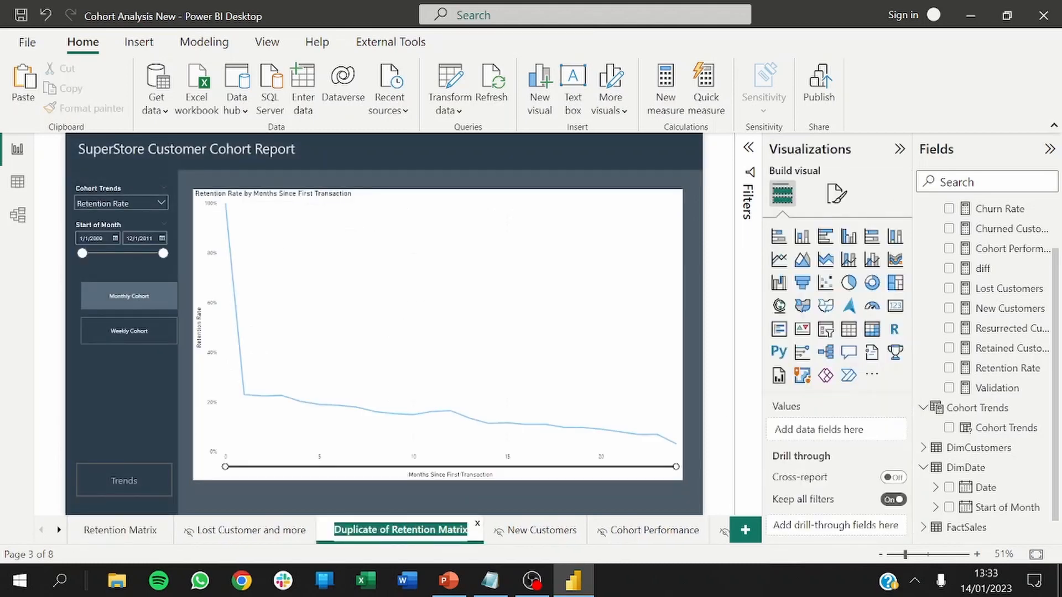
{"action": "type", "text": "Trends"}
{"action": "key", "text": "Return"}
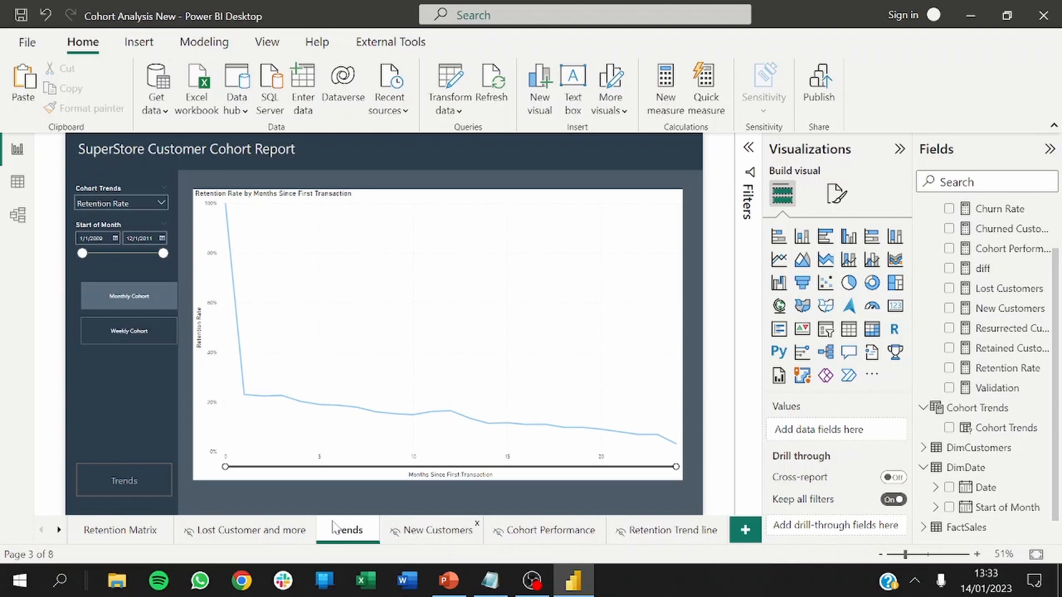
Set the Trends button on the Retention Matrix page to page navigation with the Trends page as its destination.
{"action": "left_click", "coordinate": [118, 532]}
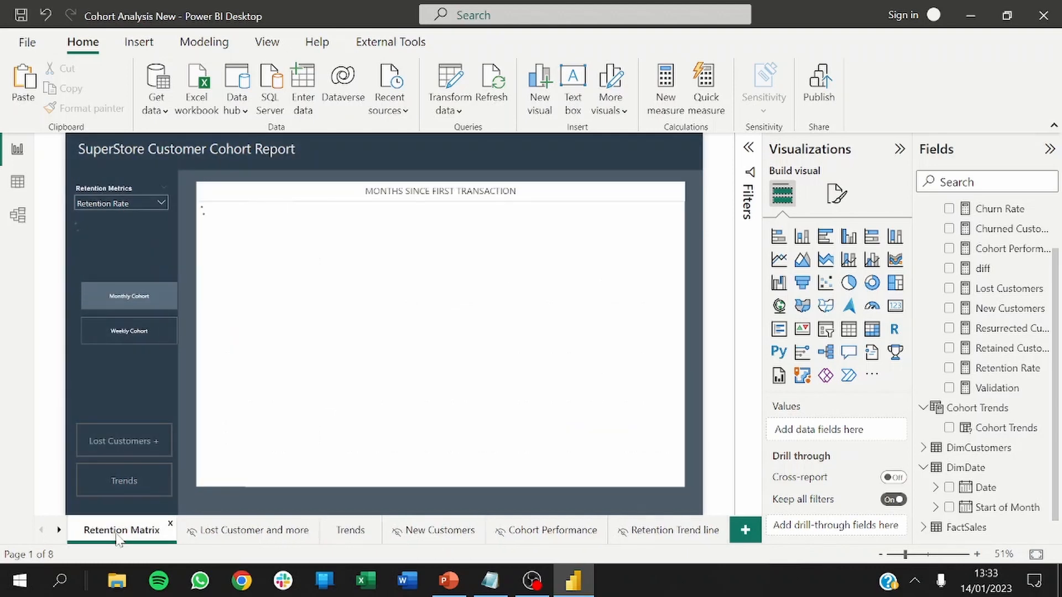
{"action": "left_click", "coordinate": [117, 485]}
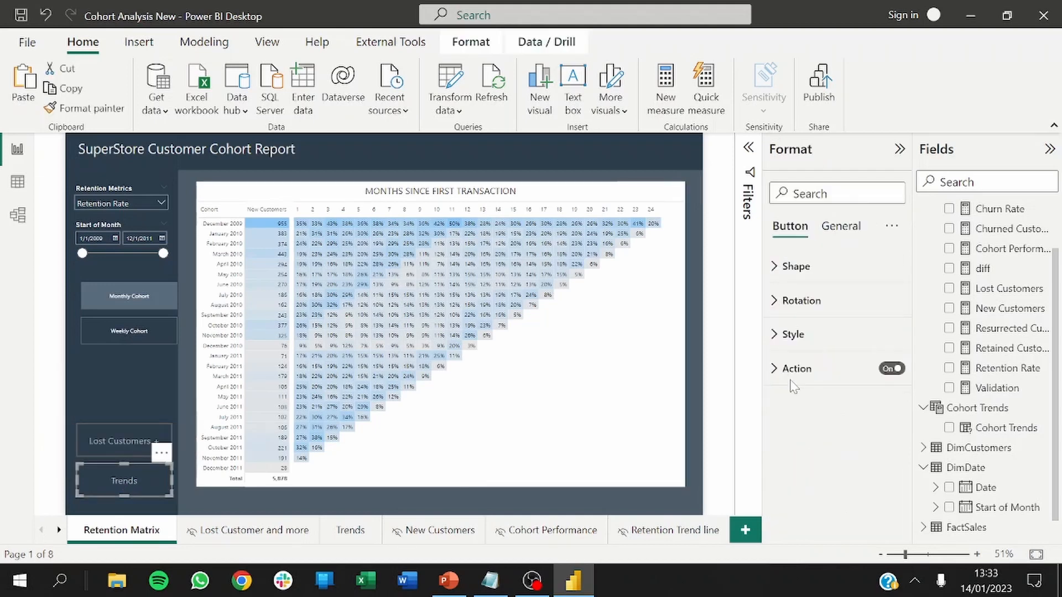
{"action": "left_click", "coordinate": [785, 372]}
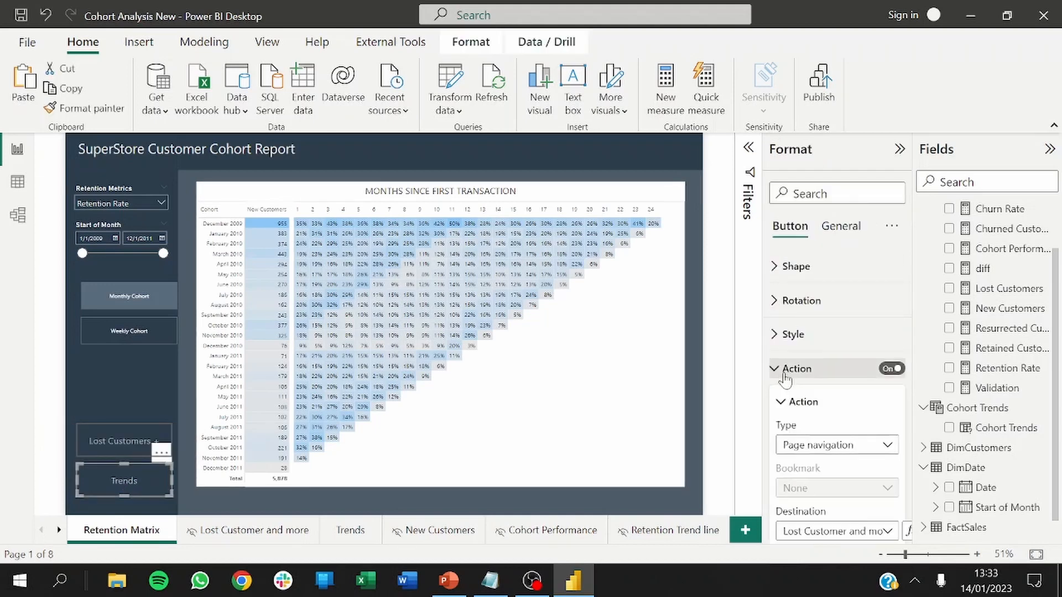
{"action": "left_click", "coordinate": [837, 449]}
{"action": "left_click", "coordinate": [846, 473]}
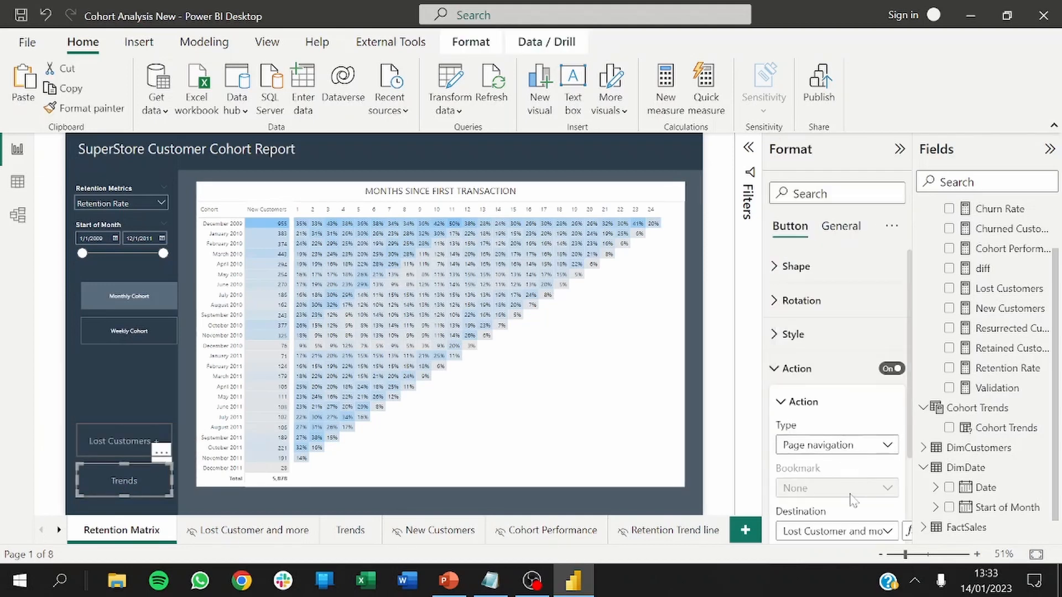
{"action": "left_click", "coordinate": [848, 531]}
{"action": "left_click", "coordinate": [815, 414]}
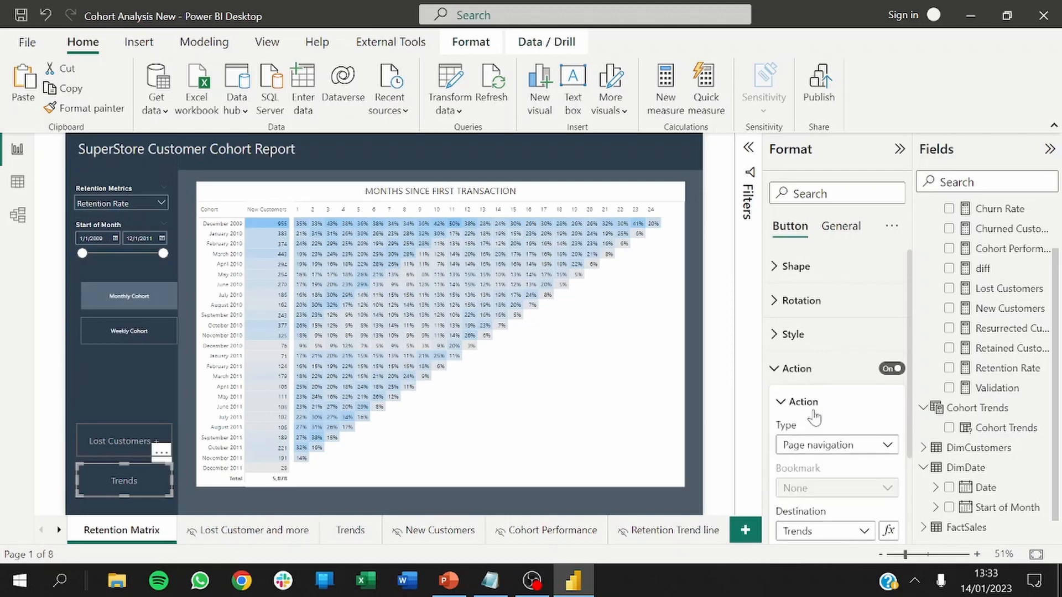
{"action": "left_click", "coordinate": [787, 403]}
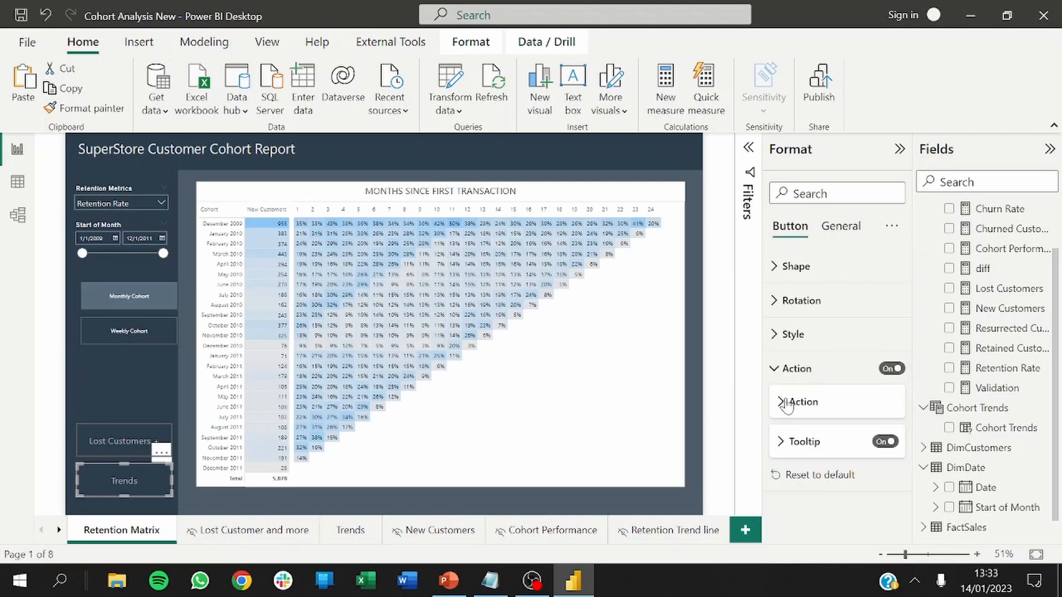
{"action": "left_click", "coordinate": [775, 369]}
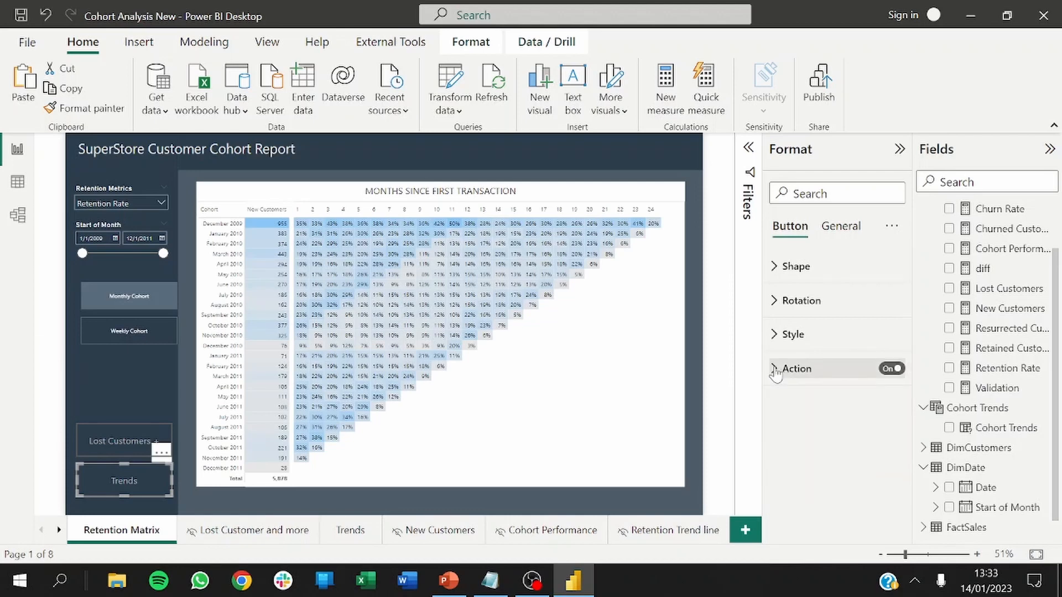
Test the Trends button's link, and test the Back button on the Lost Customer and more page.
{"action": "left_click", "coordinate": [108, 500], "text": "ctrl"}
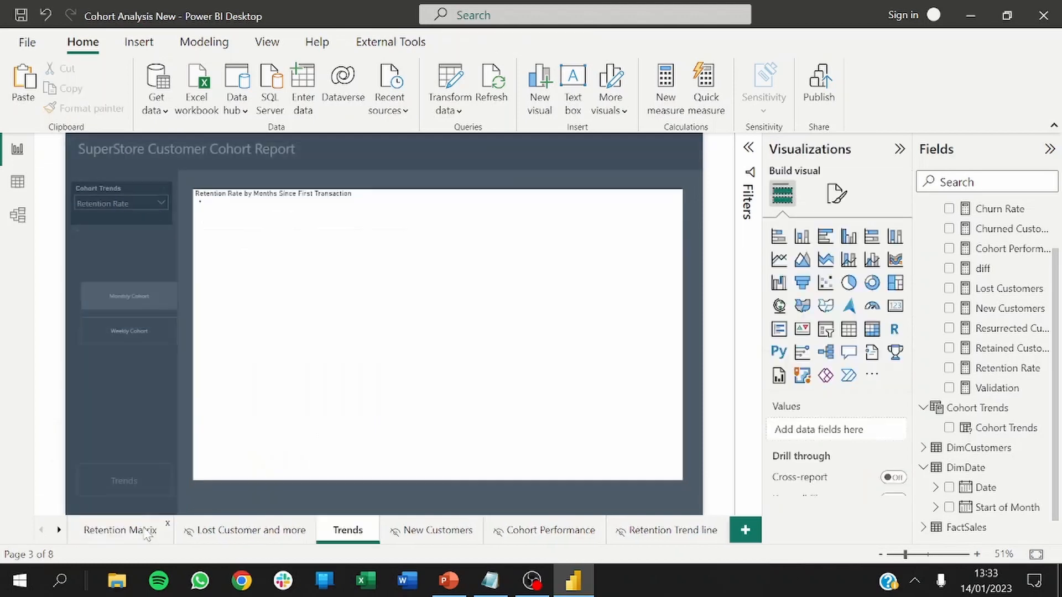
{"action": "left_click", "coordinate": [227, 531]}
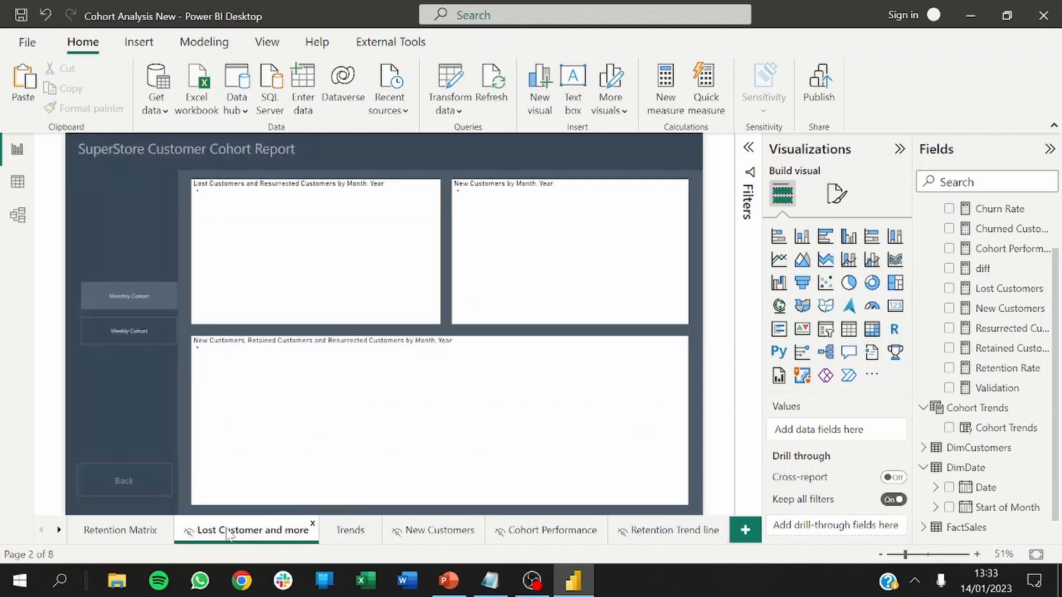
{"action": "left_click", "coordinate": [135, 491], "text": "ctrl"}
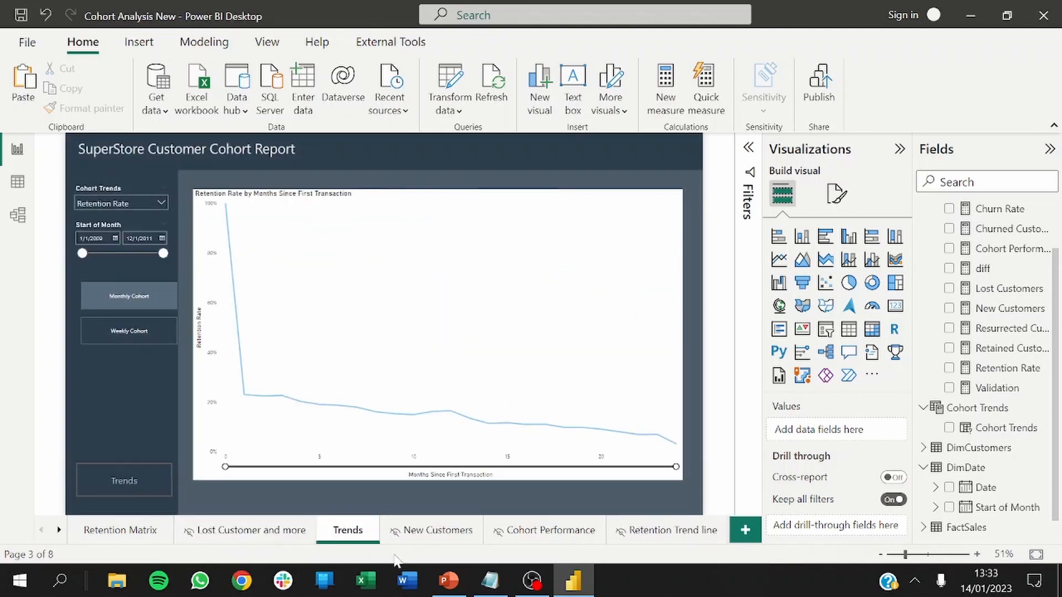
Replace the Trends button on the Trends page with a copy of the Back button from the Lost Customer and more page.
{"action": "left_click", "coordinate": [238, 530]}
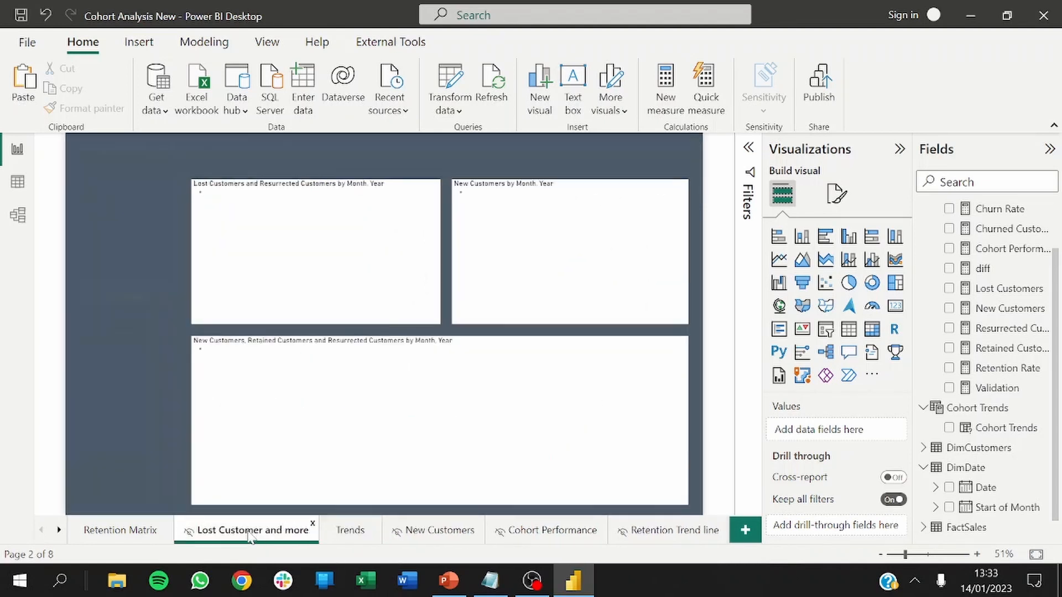
{"action": "left_click", "coordinate": [133, 499]}
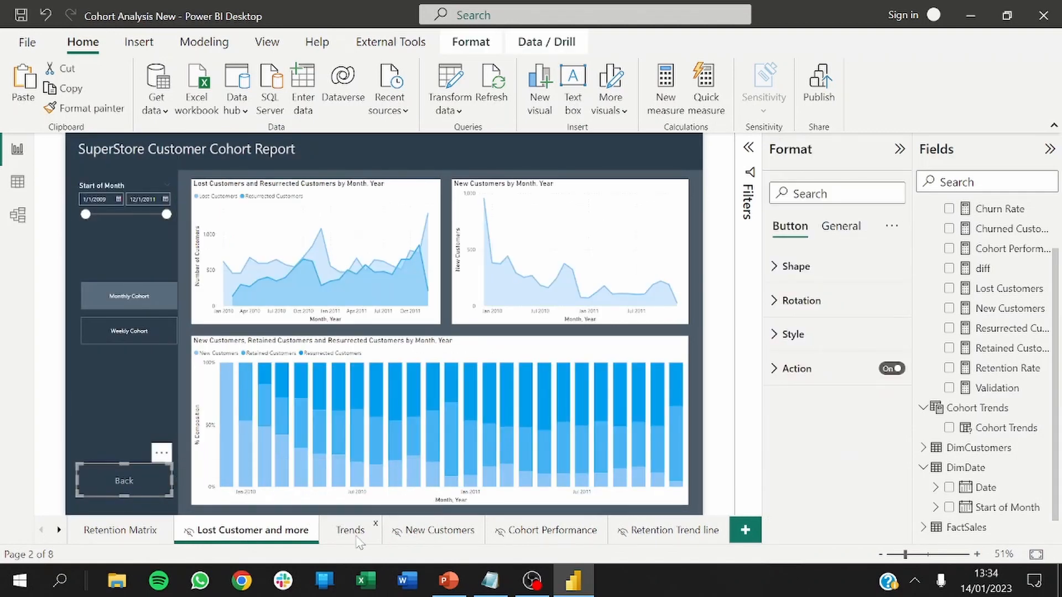
{"action": "left_click", "coordinate": [170, 494], "text": "ctrl"}
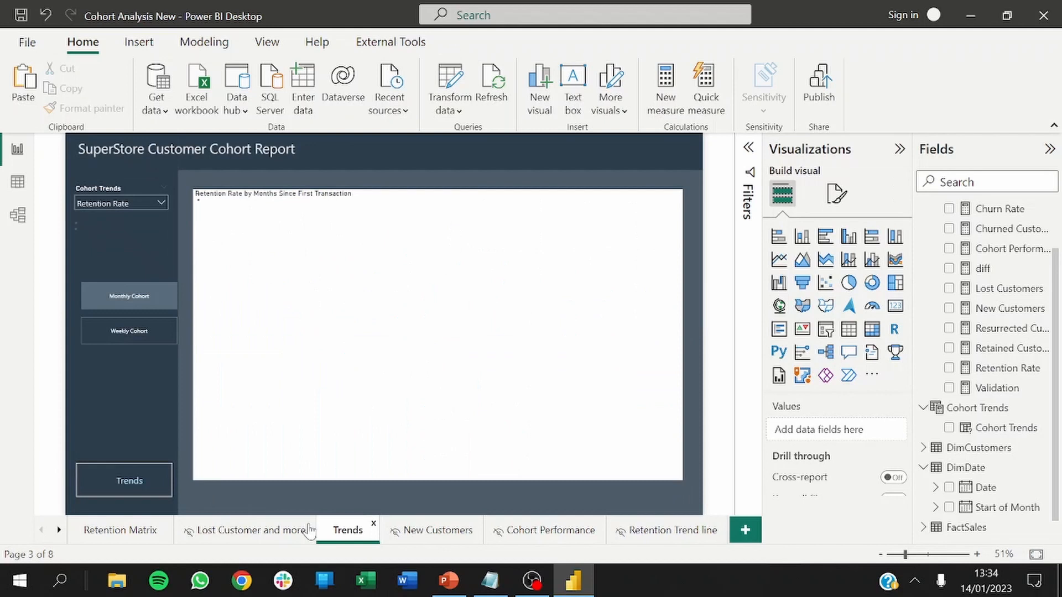
{"action": "left_click", "coordinate": [122, 496]}
{"action": "key", "text": "Delete"}
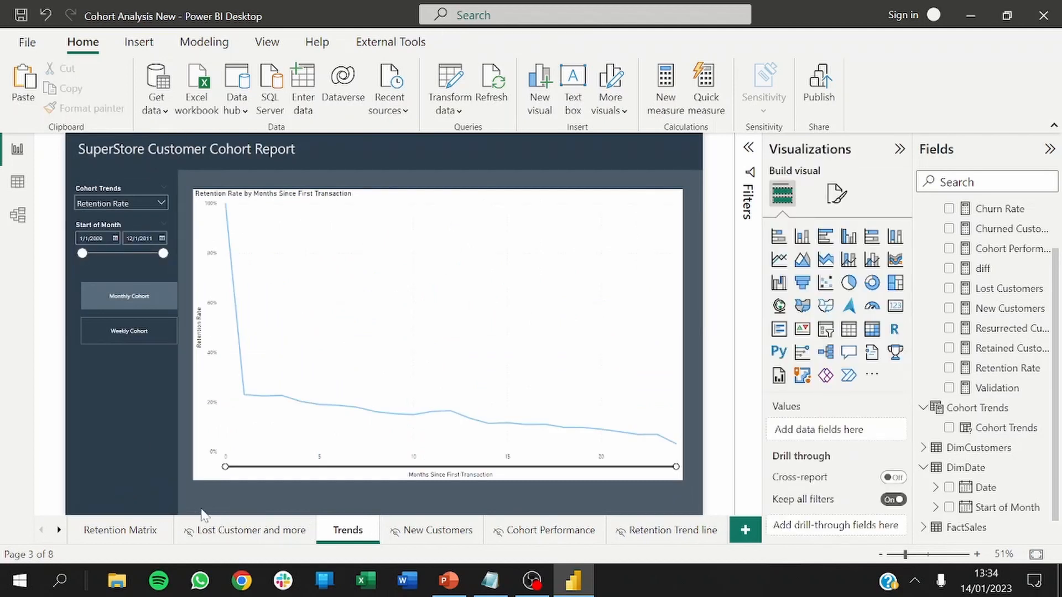
{"action": "key", "text": "ctrl+v"}
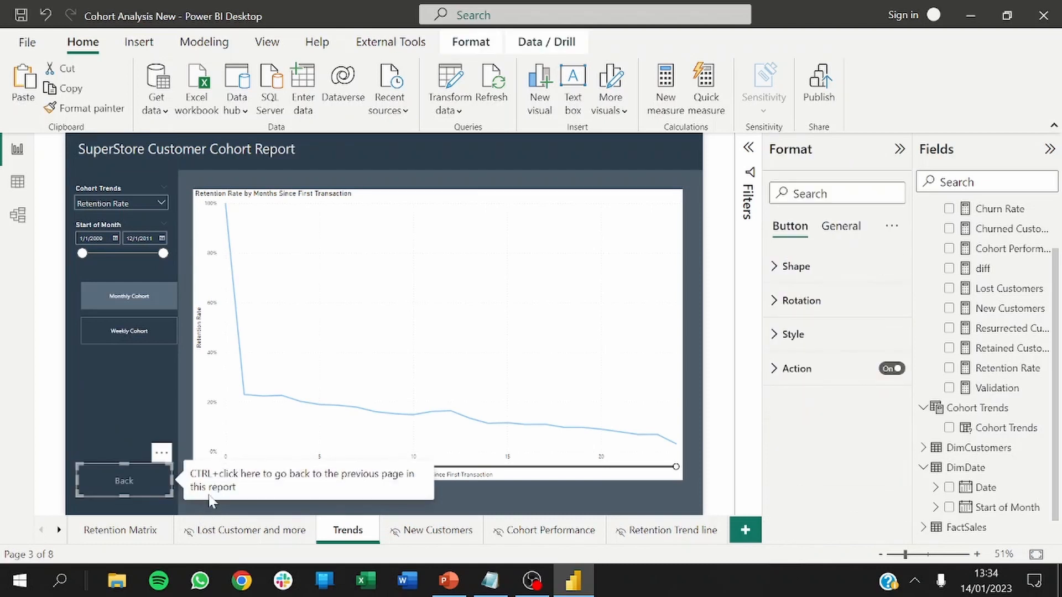
{"action": "left_click", "coordinate": [229, 511]}
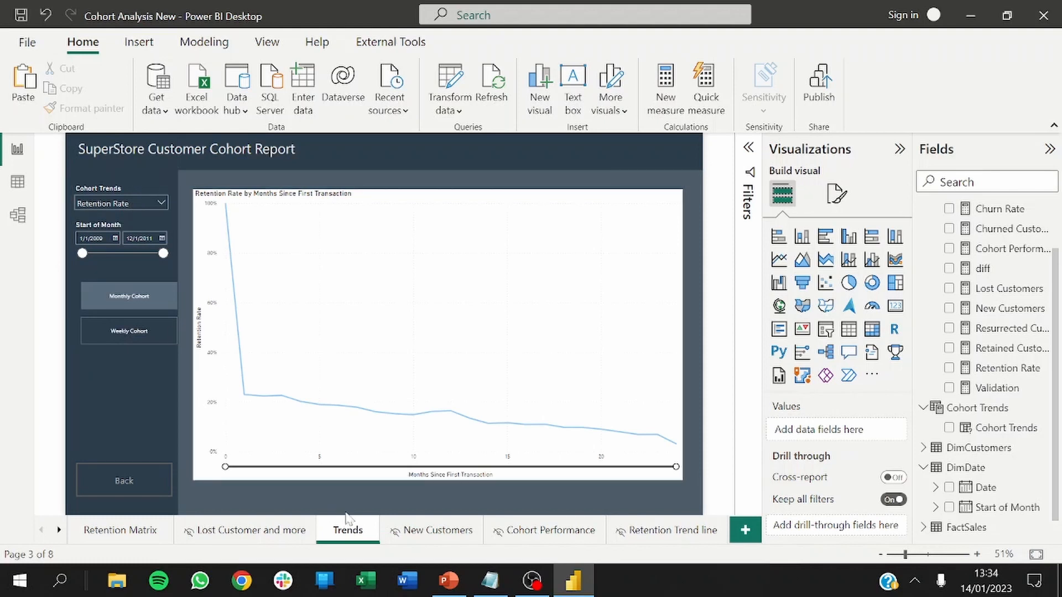
Hide the Trends page and delete the New Customers, Cohort Performance, Retention Trend line, Churn Trend Line and Lost Customers pages.
{"action": "right_click", "coordinate": [358, 535]}
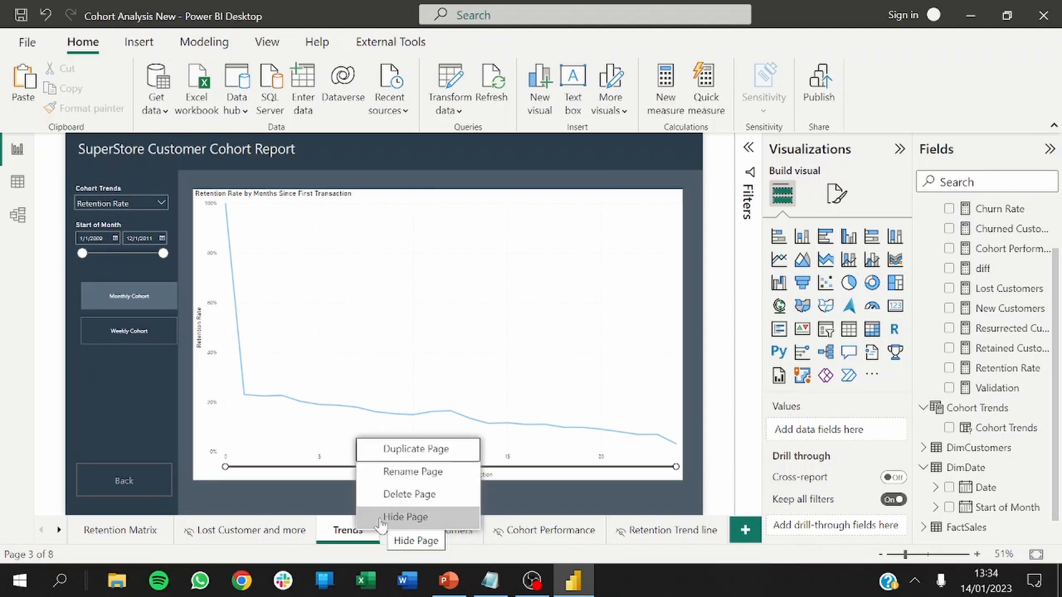
{"action": "left_click", "coordinate": [381, 522]}
{"action": "left_click", "coordinate": [425, 532]}
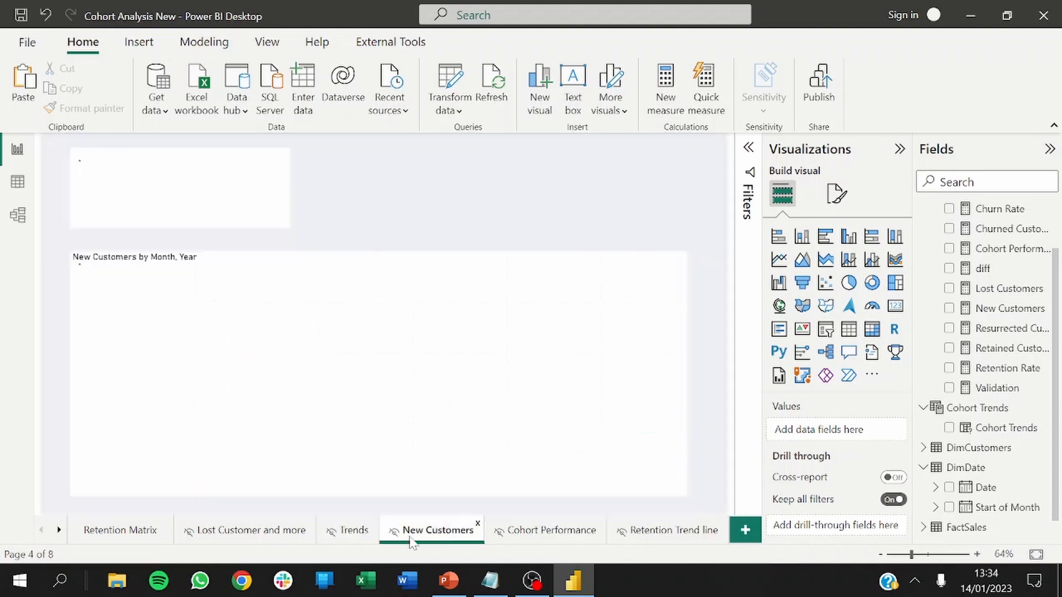
{"action": "left_click", "coordinate": [479, 531]}
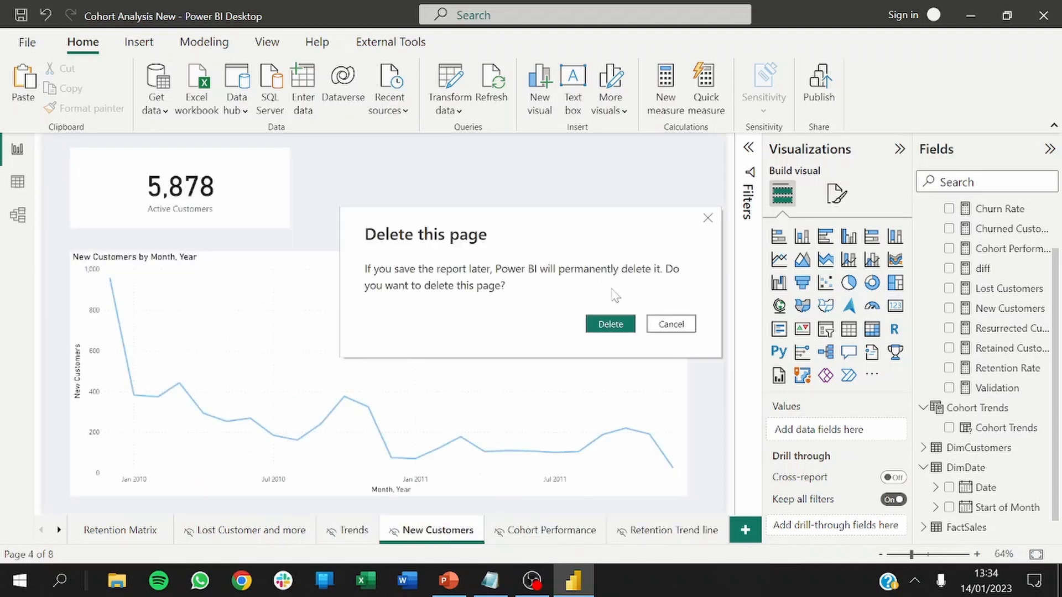
{"action": "left_click", "coordinate": [610, 325]}
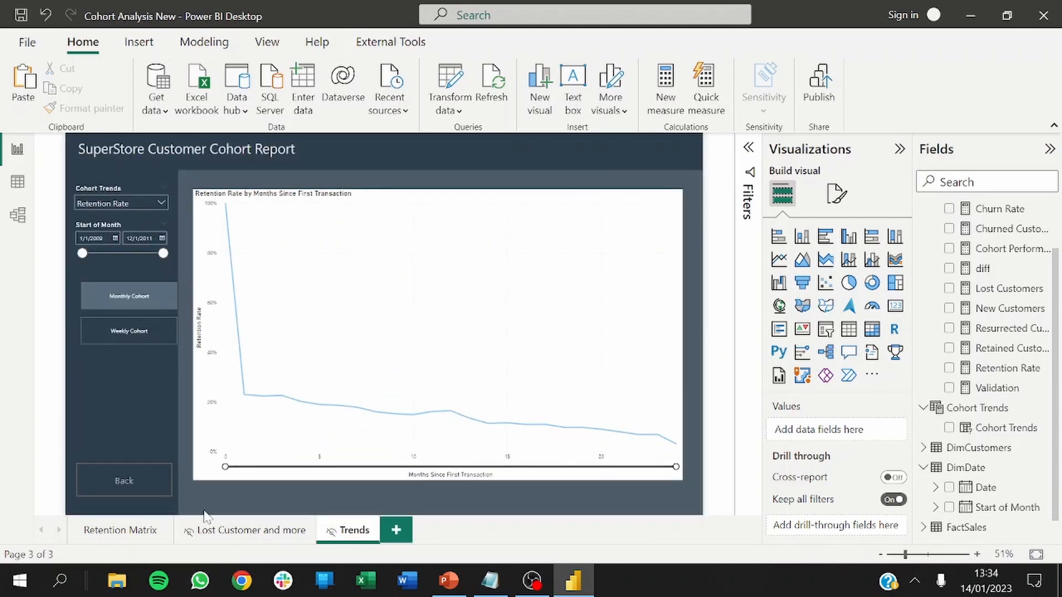
Review the report from the Retention Matrix page, following the Lost Customers + button to inspect the Start of Month slicer, and view the Trends page.
{"action": "left_click", "coordinate": [121, 530]}
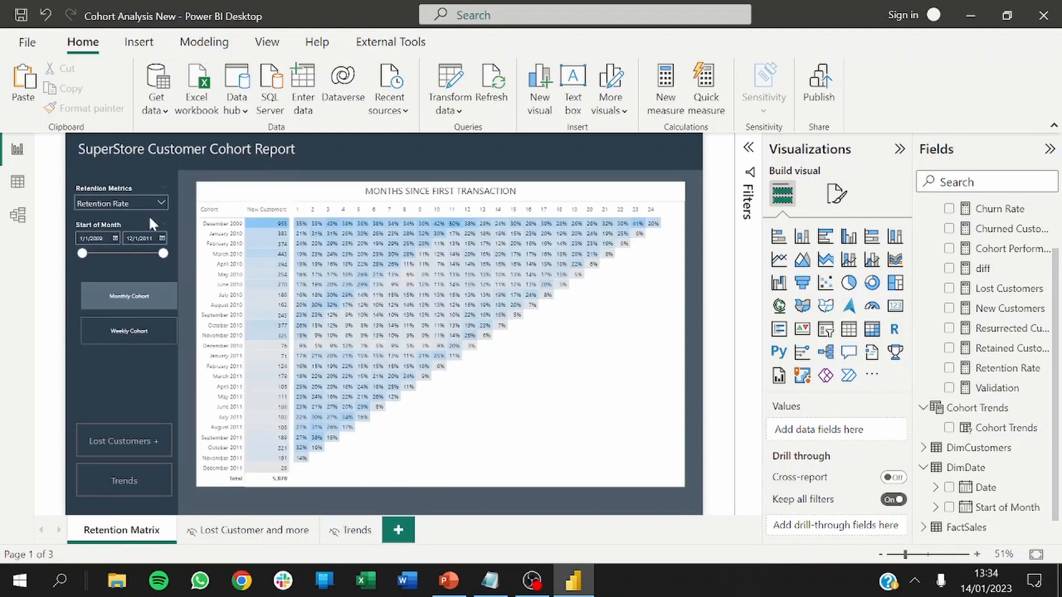
{"action": "left_click", "coordinate": [131, 442], "text": "ctrl"}
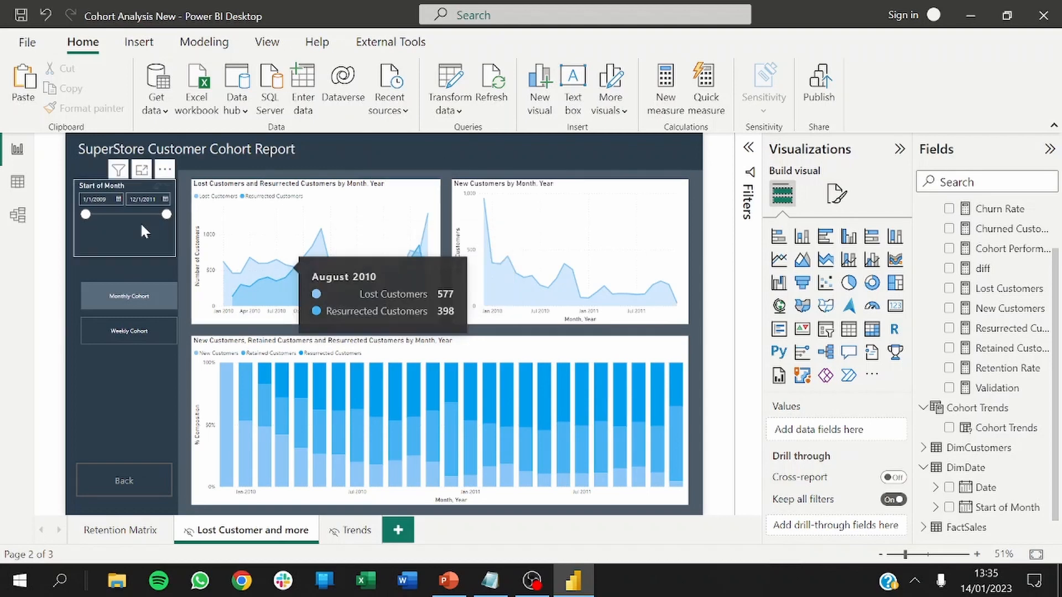
{"action": "mouse_move", "coordinate": [86, 214]}
{"action": "left_mouse_down"}
{"action": "mouse_move", "coordinate": [118, 219]}
{"action": "mouse_move", "coordinate": [85, 216]}
{"action": "left_mouse_up"}
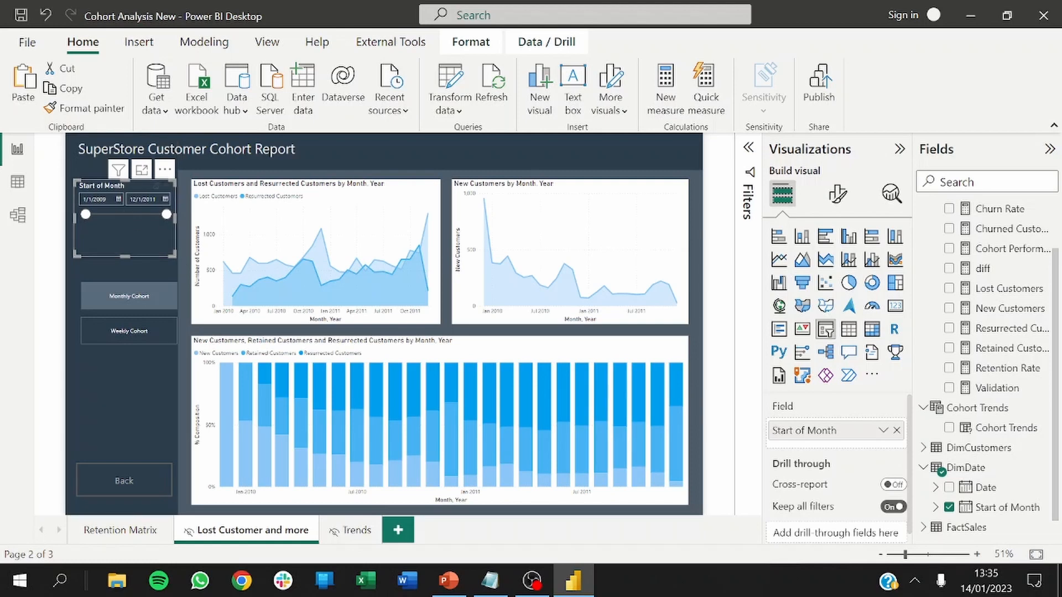
{"action": "left_click", "coordinate": [122, 201]}
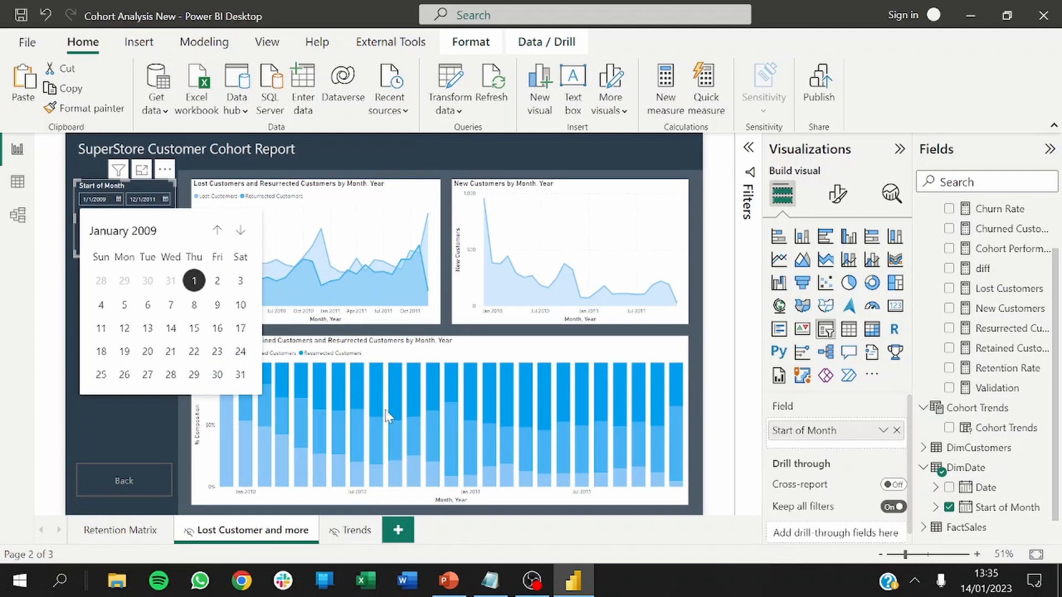
{"action": "left_click", "coordinate": [205, 173]}
{"action": "left_click", "coordinate": [205, 173]}
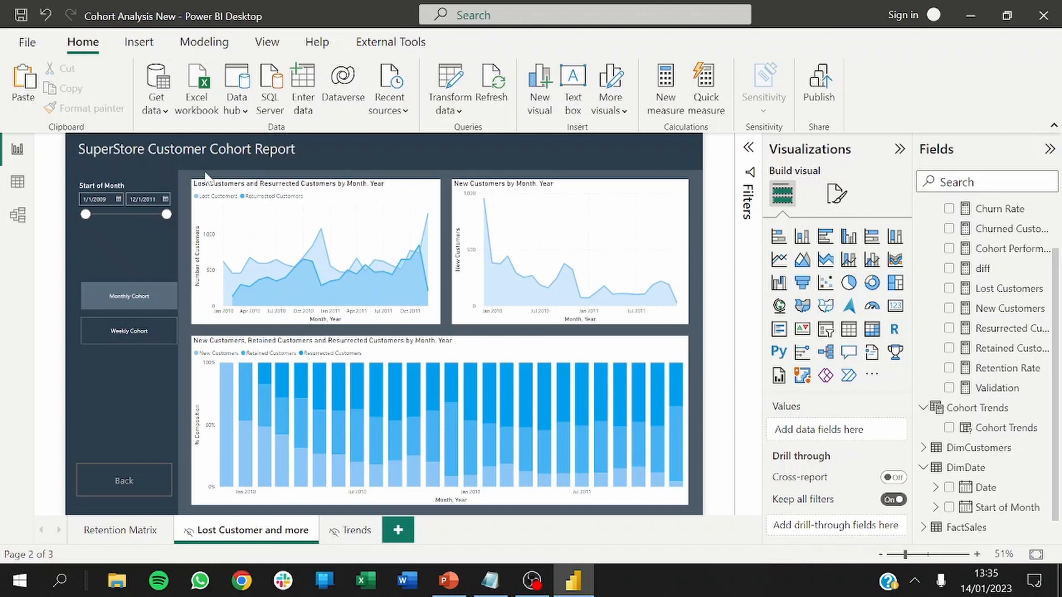
{"action": "left_click", "coordinate": [354, 531]}
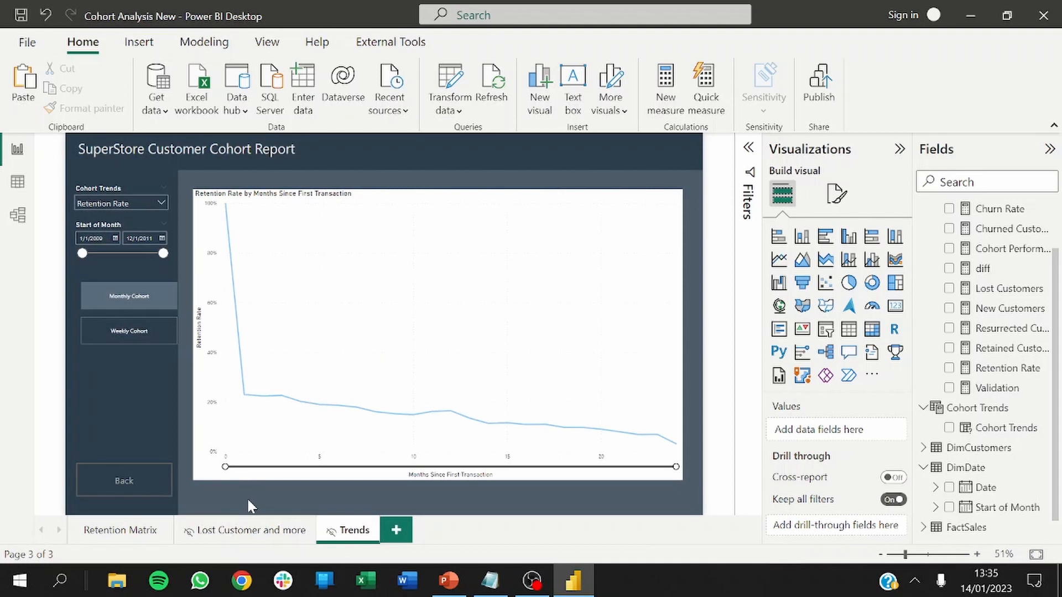